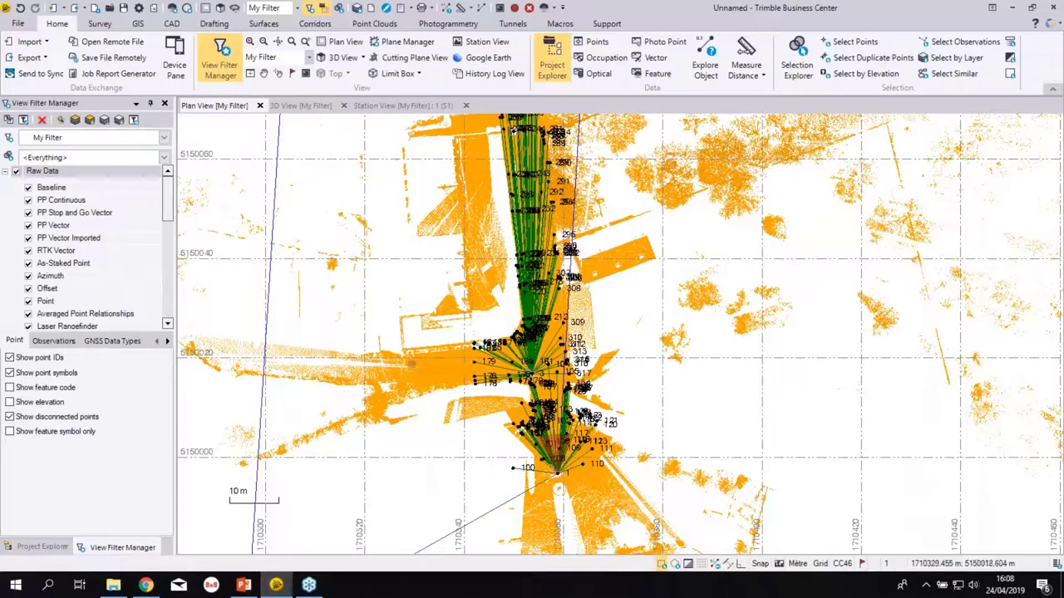
- Zoom and pan the plan onto station 1's fan of lines, then switch to its Station View photo
middle_drag(581, 368, 476, 318)
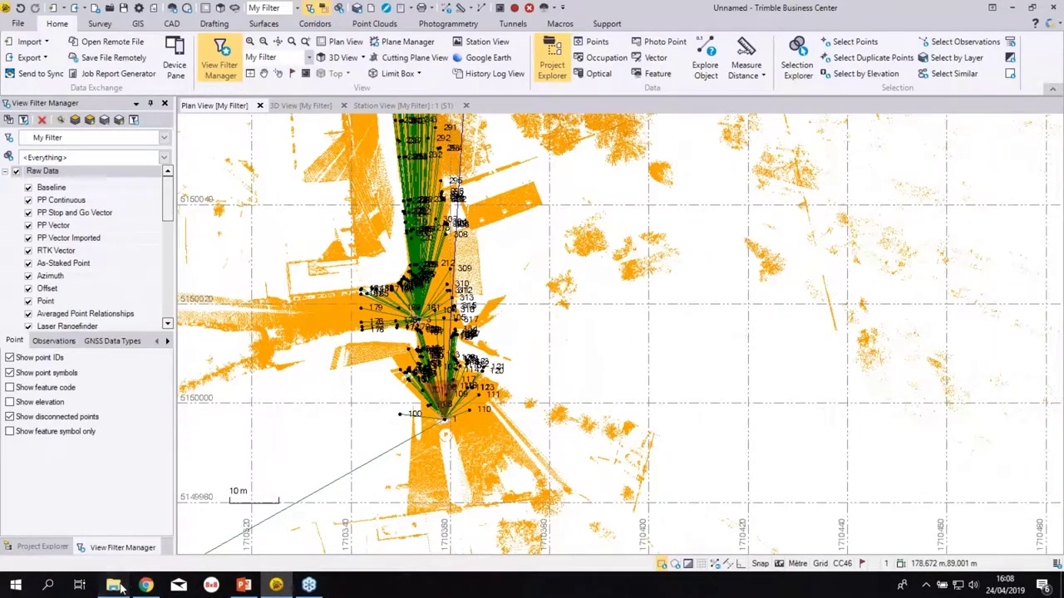
click(116, 586)
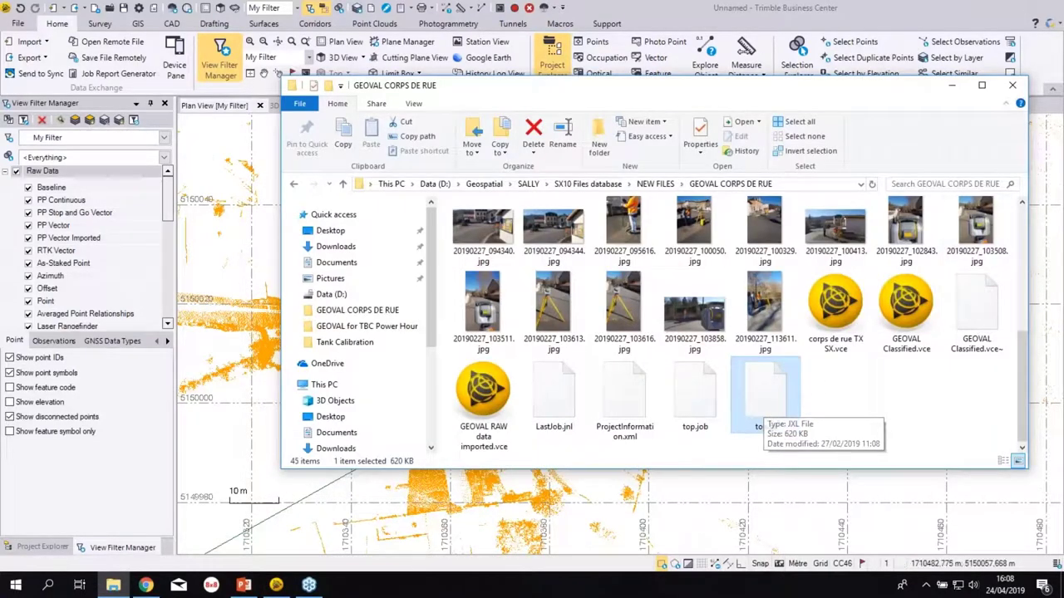
click(956, 88)
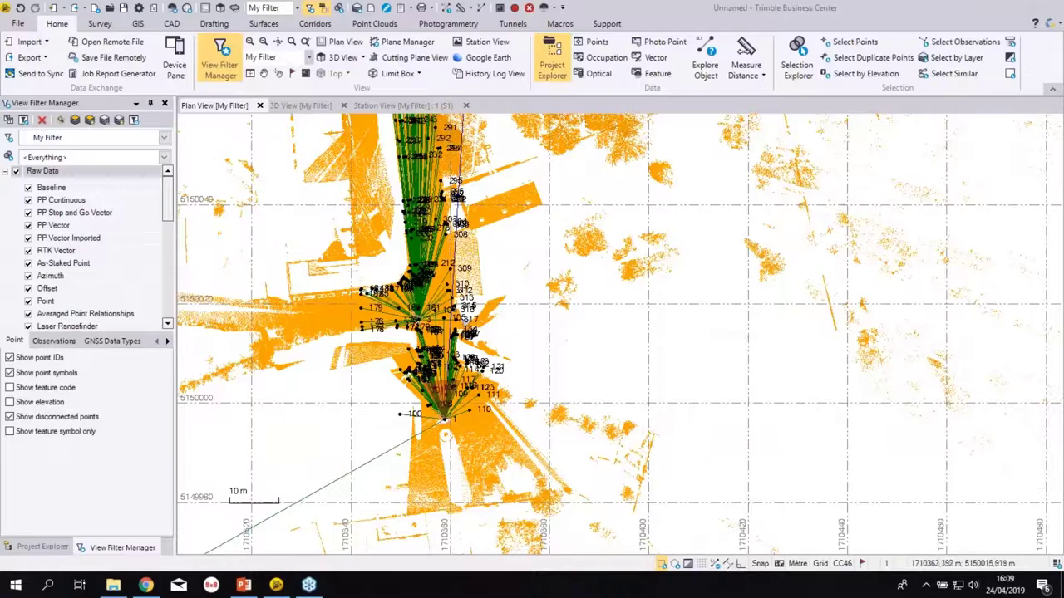
scroll(503, 317, up, 4)
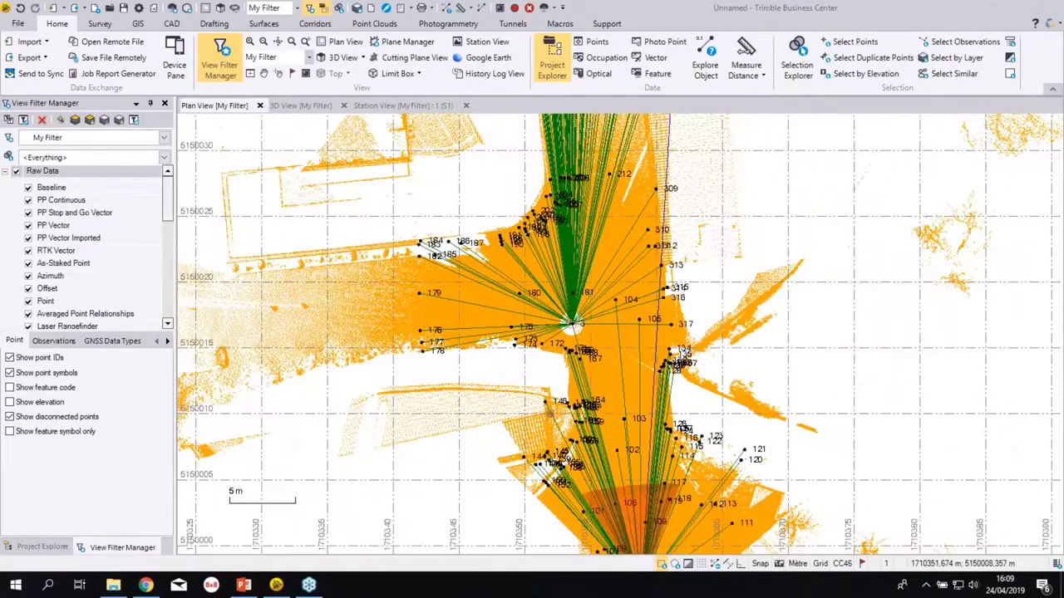
scroll(387, 347, up, 2)
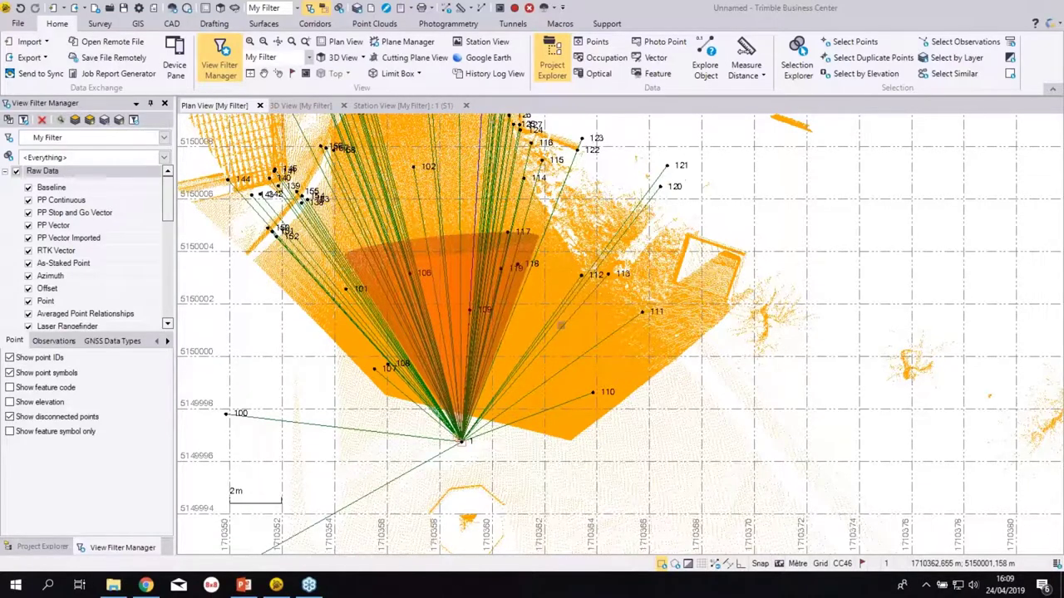
middle_drag(634, 375, 758, 485)
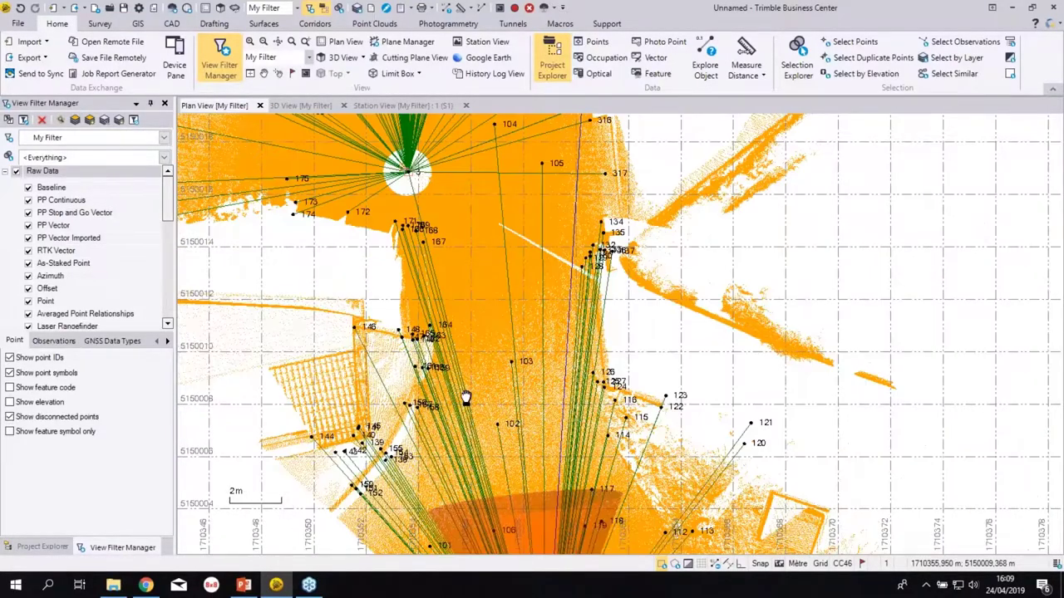
click(376, 106)
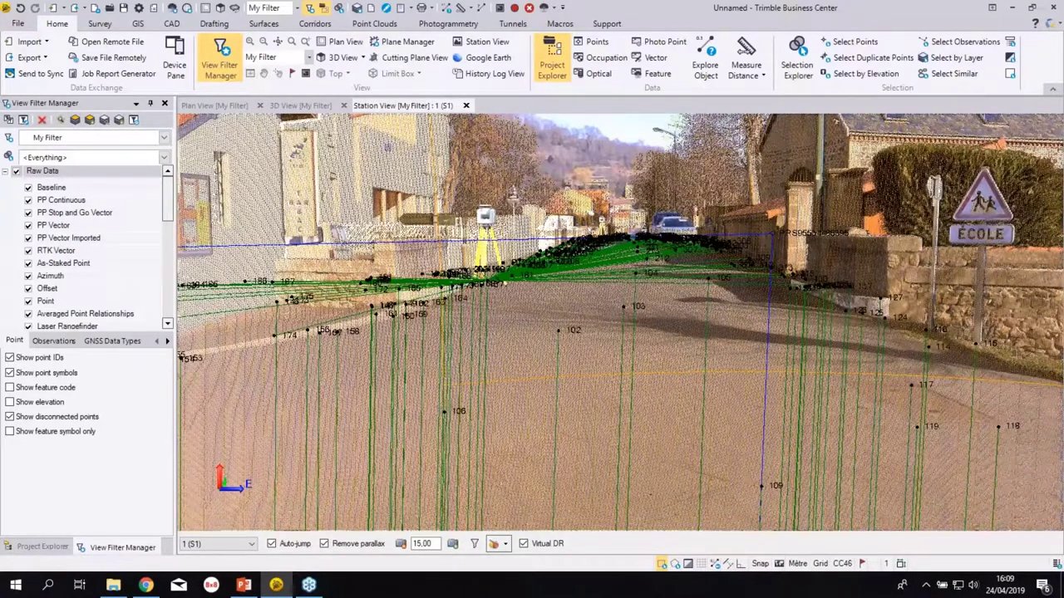
- Centre the tripod in the Station View photo and turn on Show feature code
scroll(714, 286, up, 2)
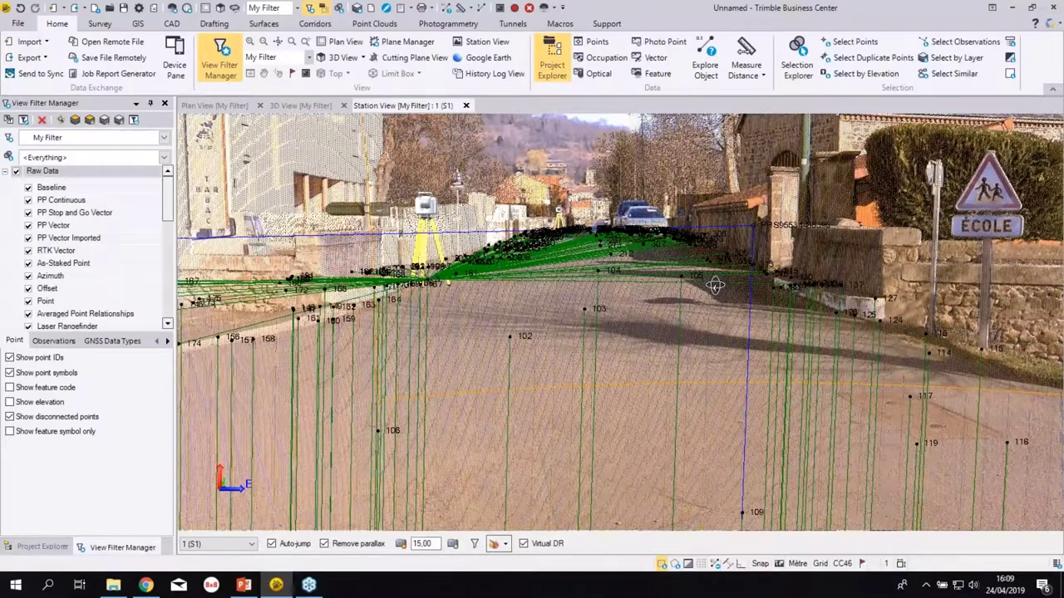
drag(714, 285, 1055, 269)
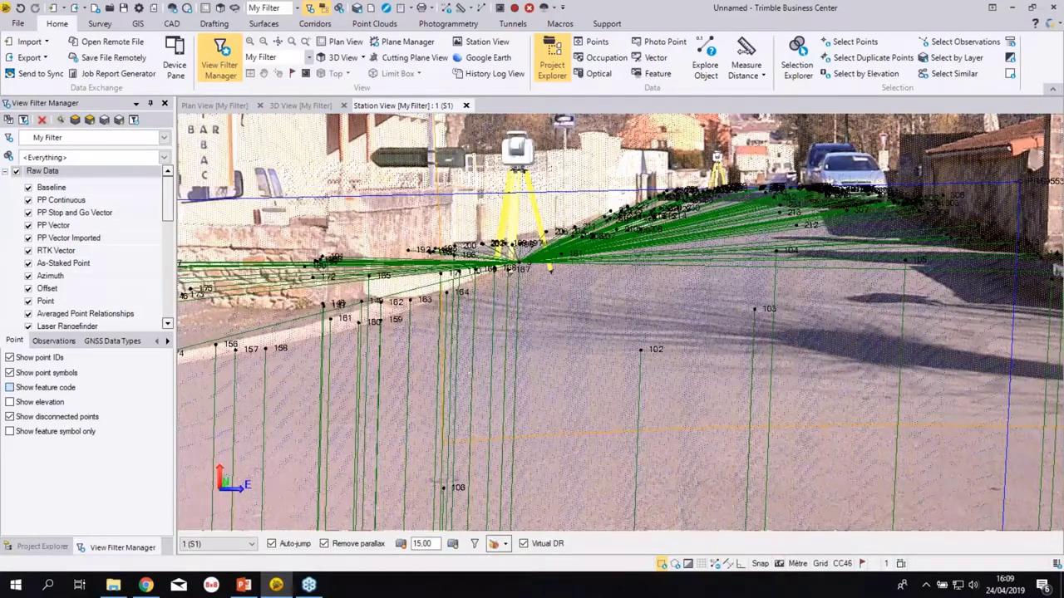
click(9, 388)
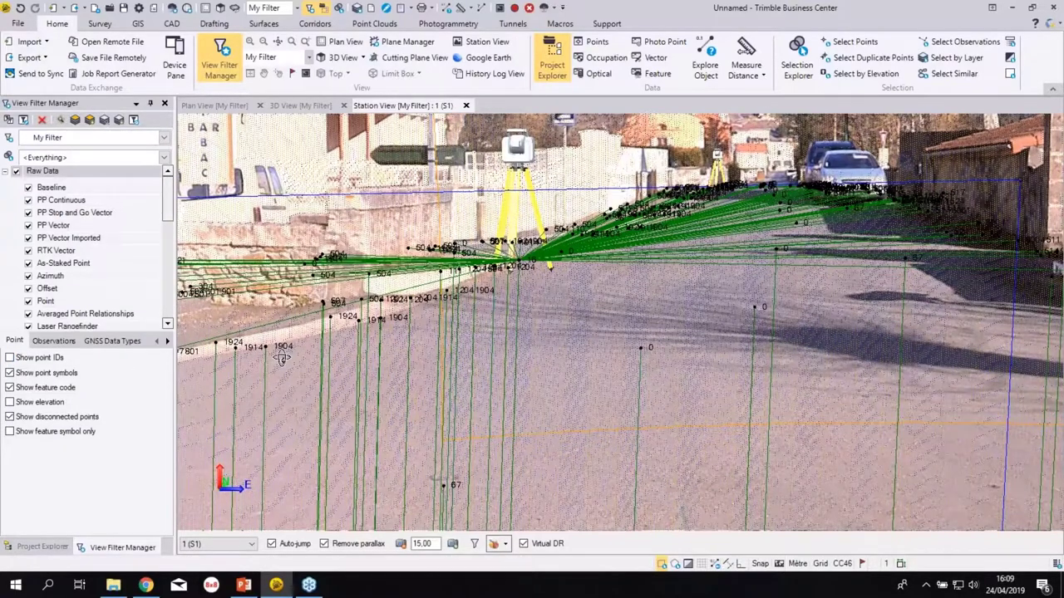
drag(282, 357, 418, 353)
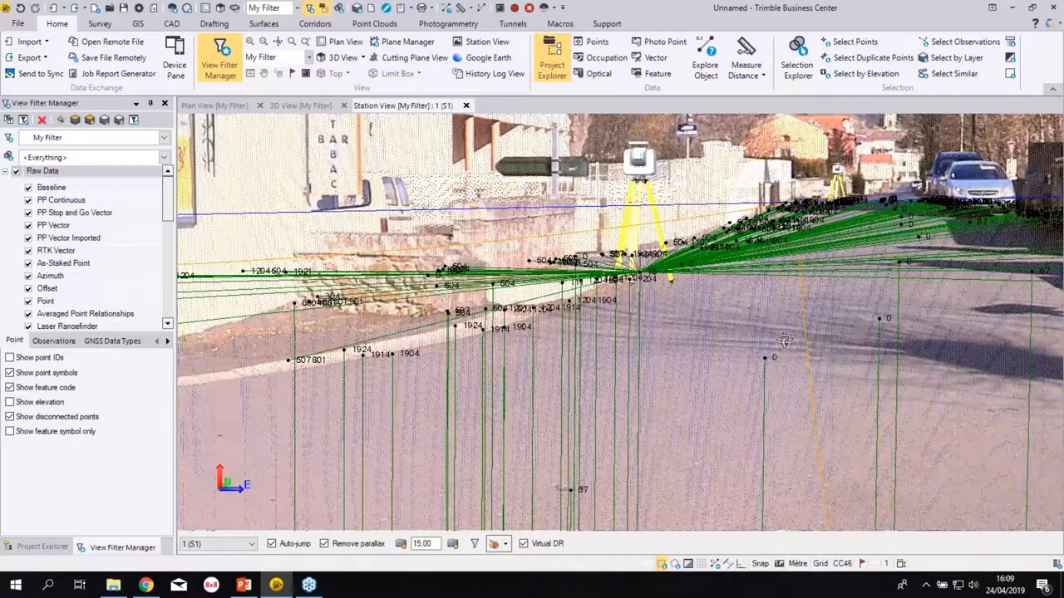
- Jump through other stations' photos, then return to Plan View zoomed near station 18
click(747, 359)
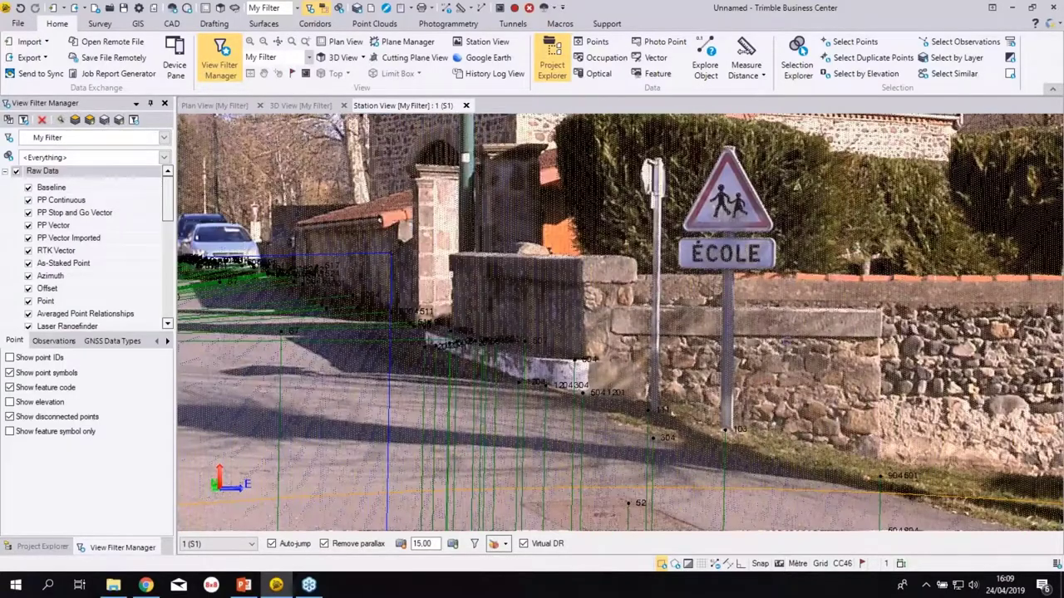
scroll(435, 300, up, 3)
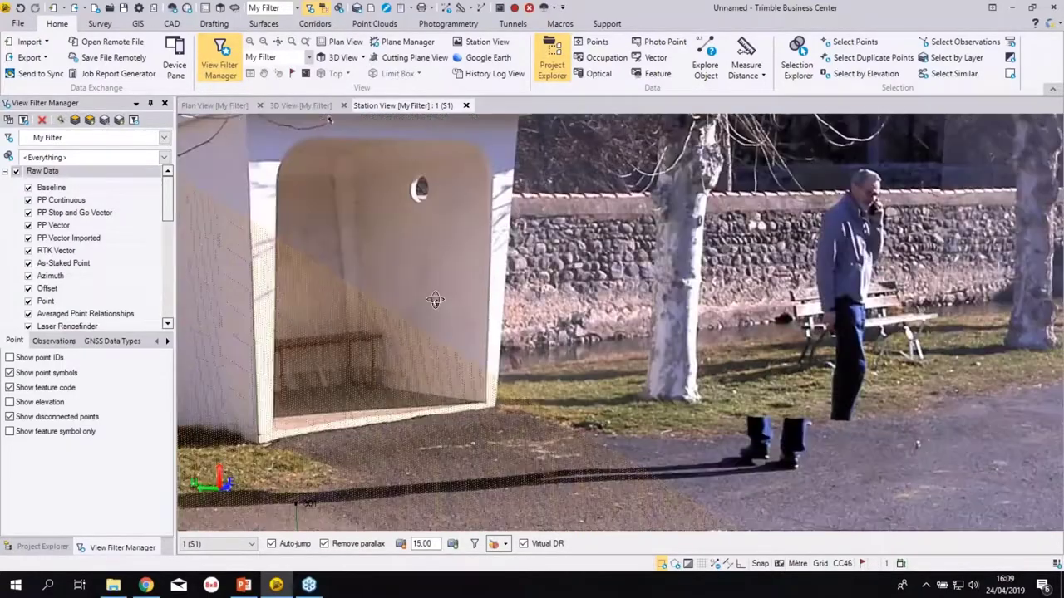
drag(435, 300, 409, 300)
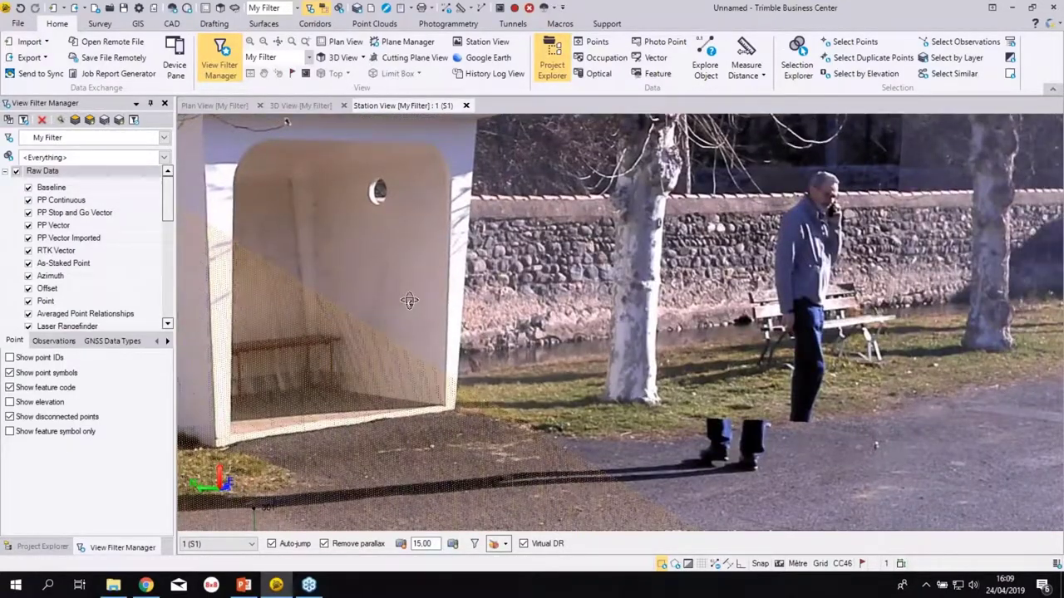
click(539, 352)
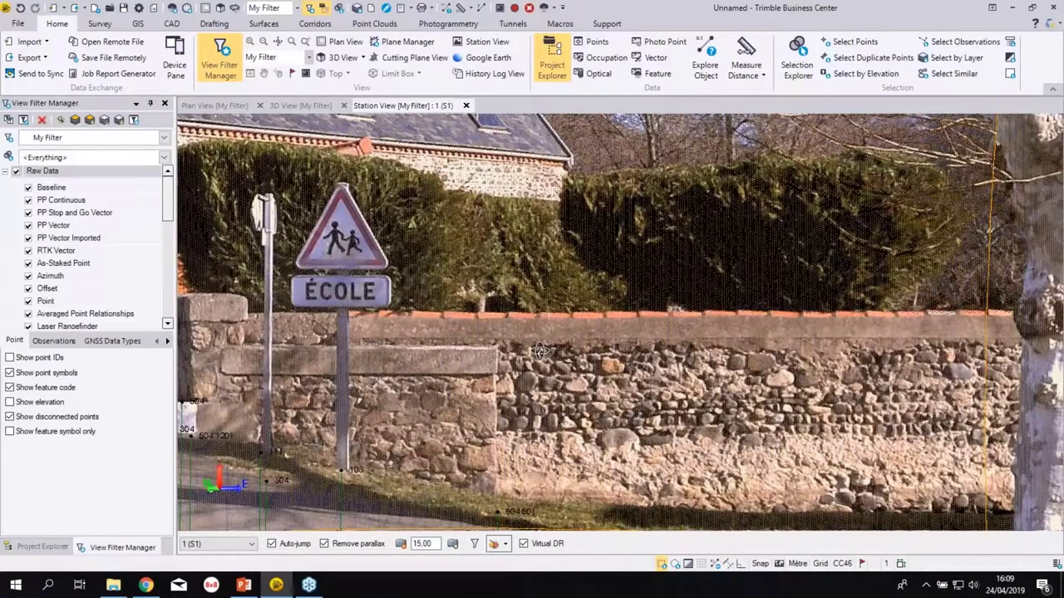
click(540, 352)
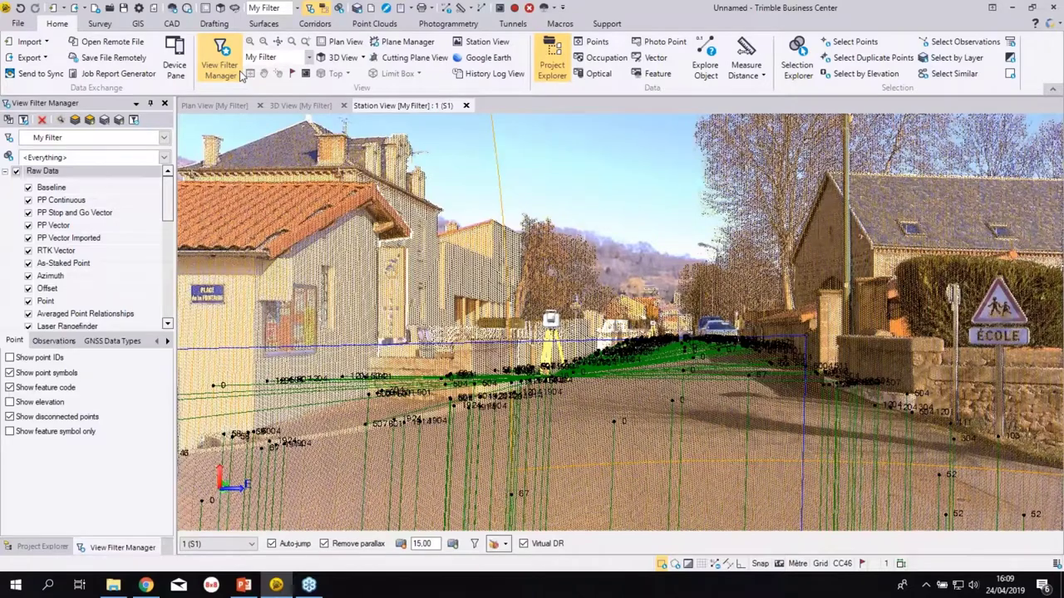
click(214, 106)
scroll(508, 390, up, 2)
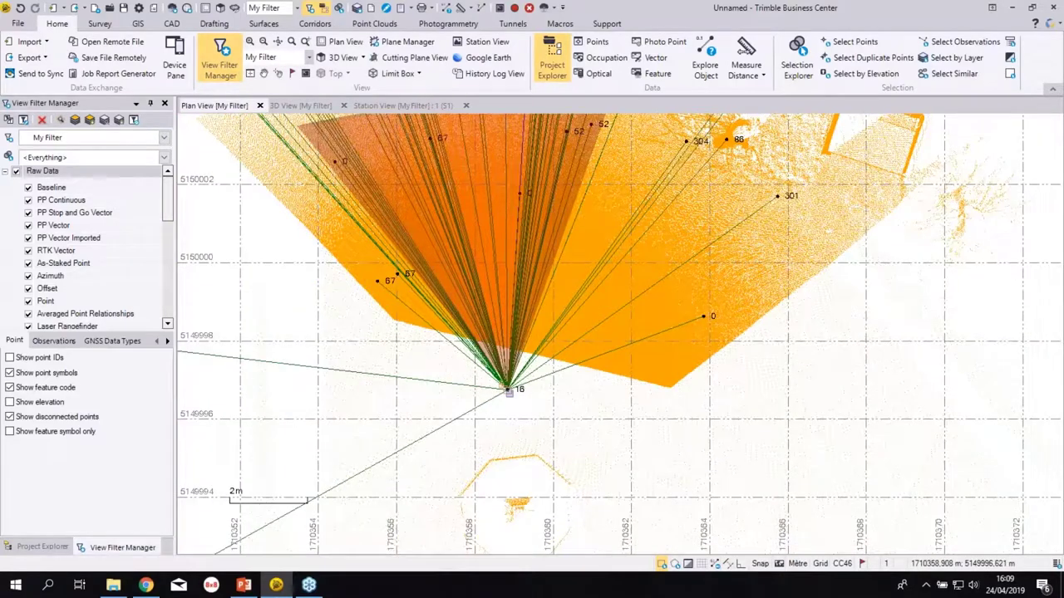
- Open img00373.jpg from station 18's Media Folder : 1
click(507, 389)
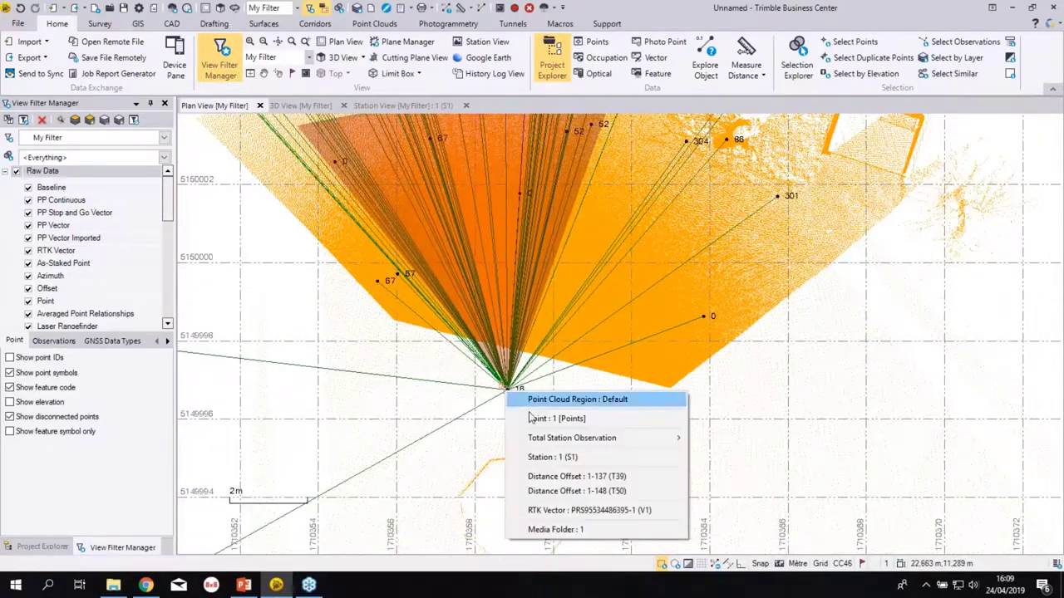
click(578, 532)
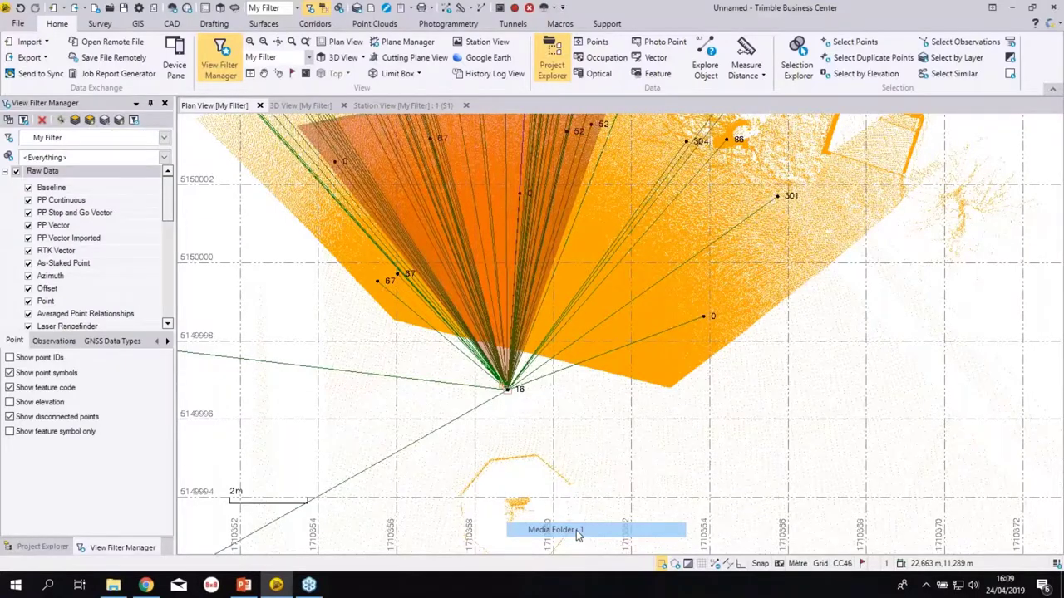
right_click(503, 391)
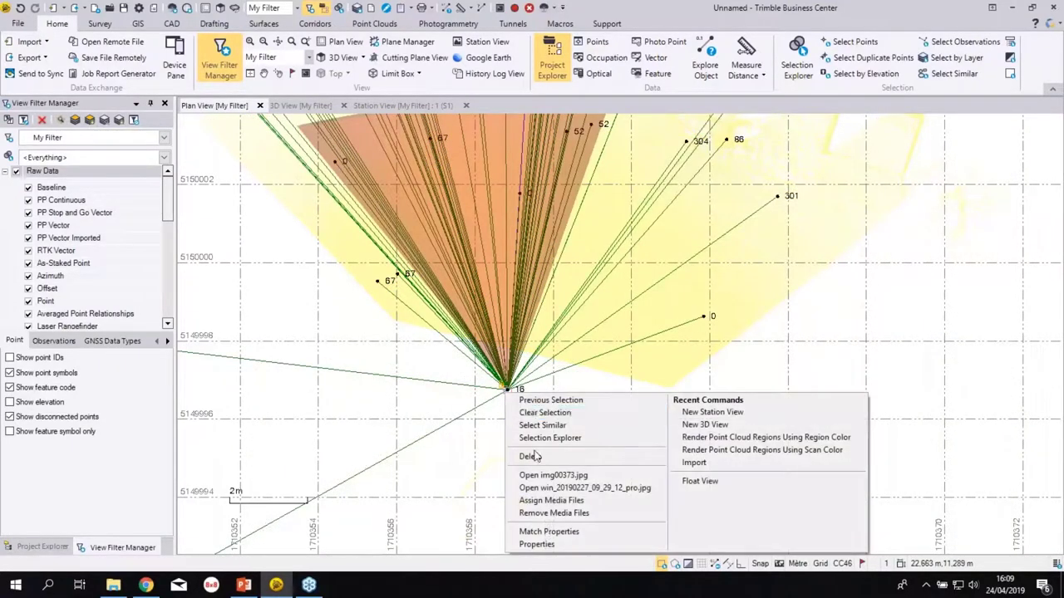
click(549, 475)
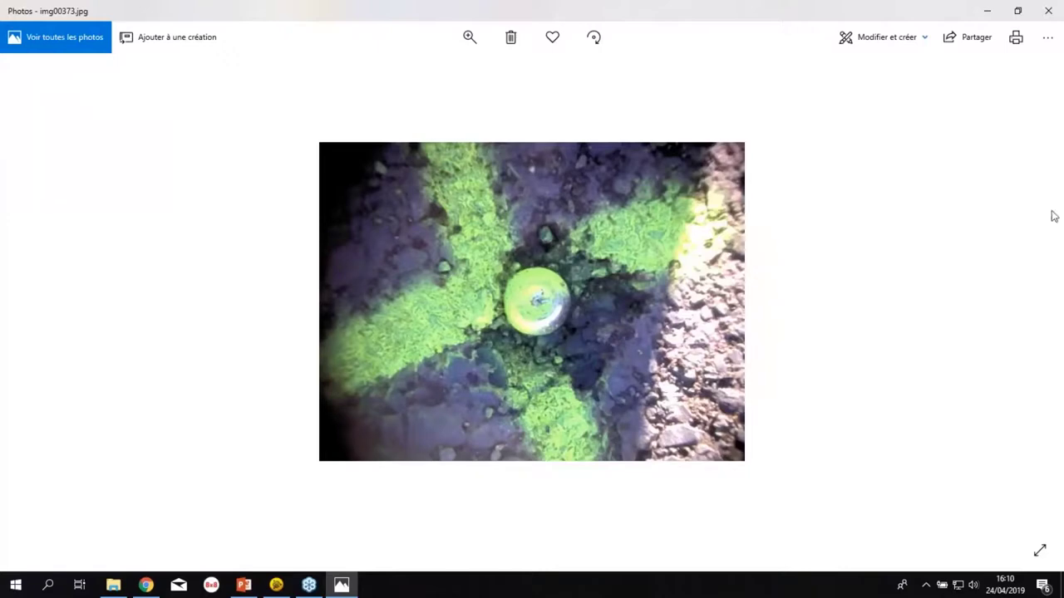
- Close the marker photo and open win_20190227_09_29_12_pro.jpg from the media folder
click(1054, 18)
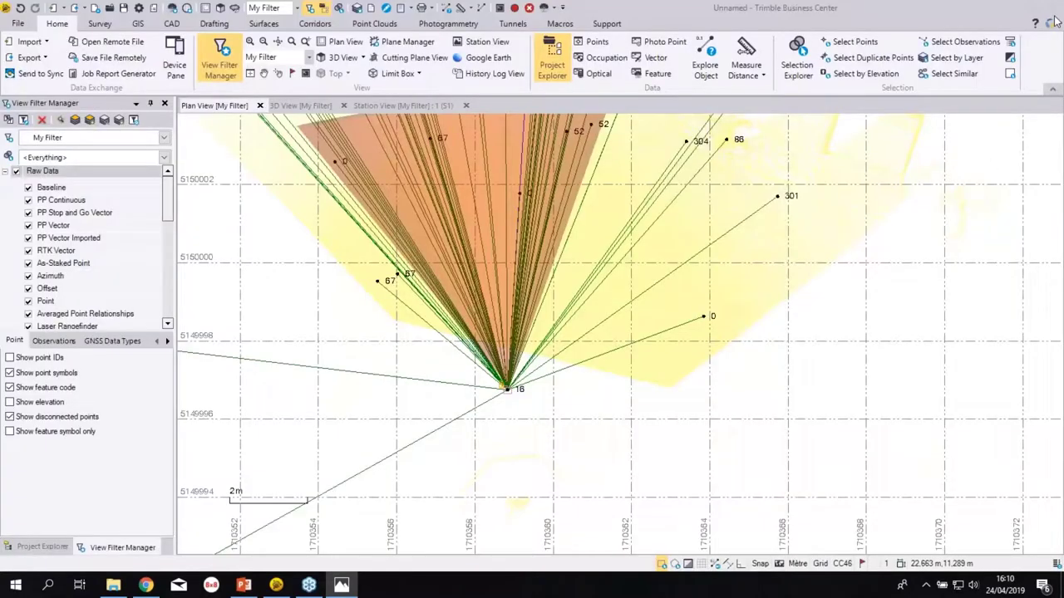
right_click(507, 390)
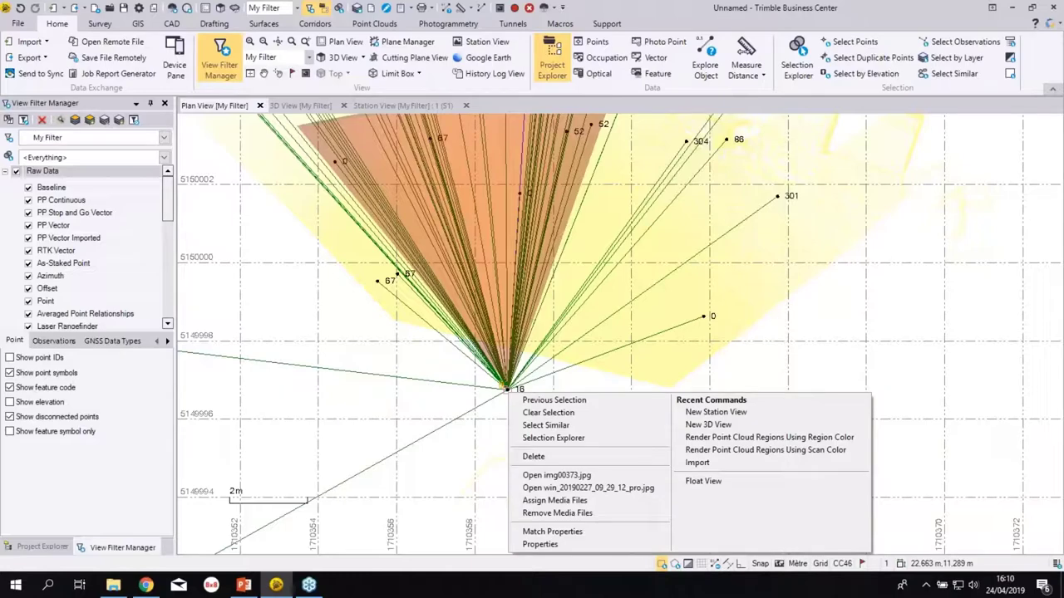
click(589, 488)
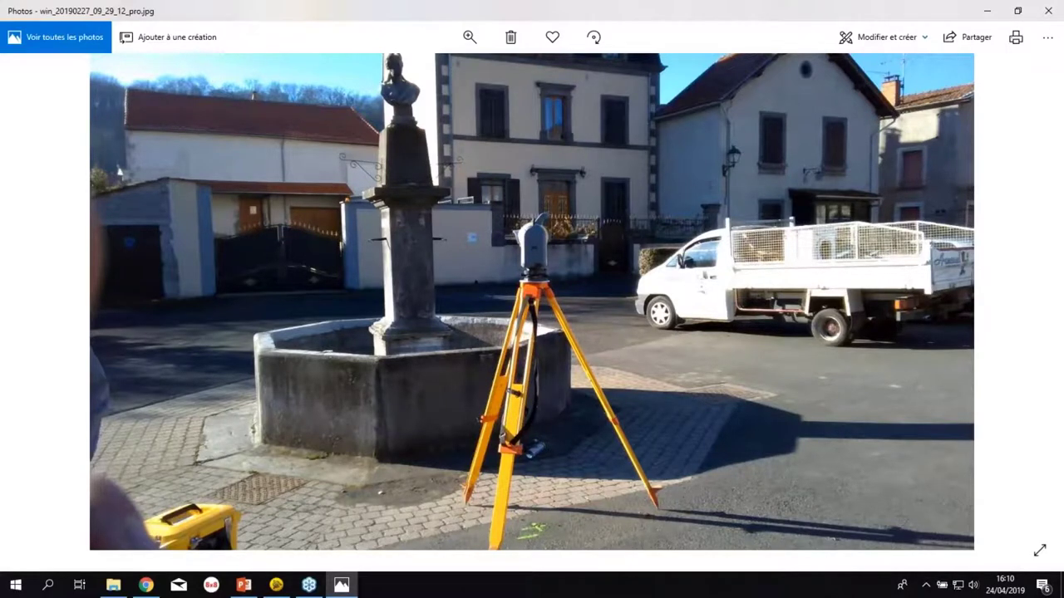
- Close the fountain photo, zoom out the plan, and show the Survey ribbon commands
click(1047, 13)
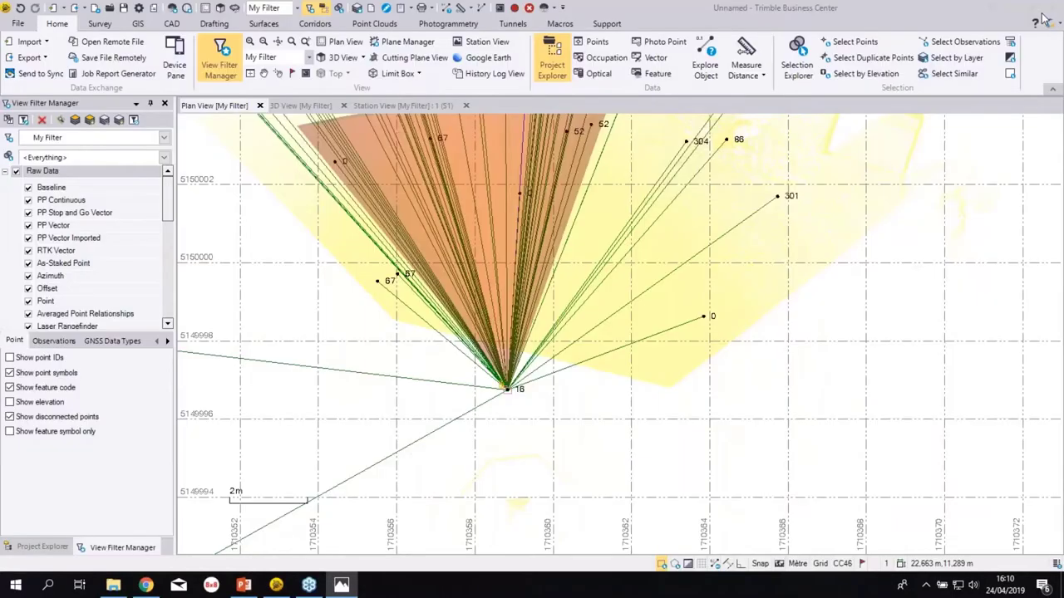
scroll(506, 384, down, 3)
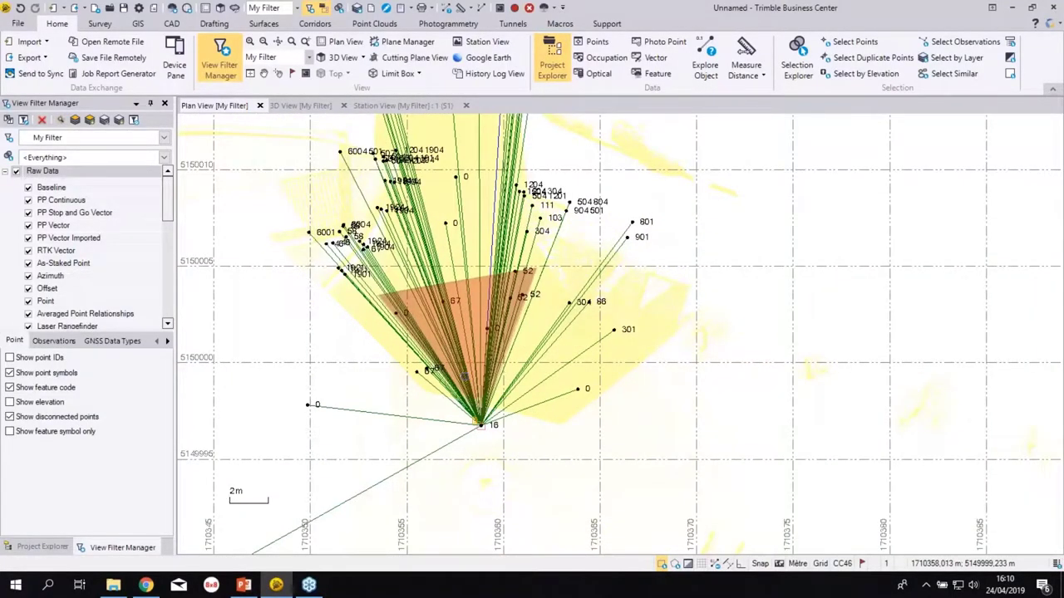
scroll(466, 381, down, 1)
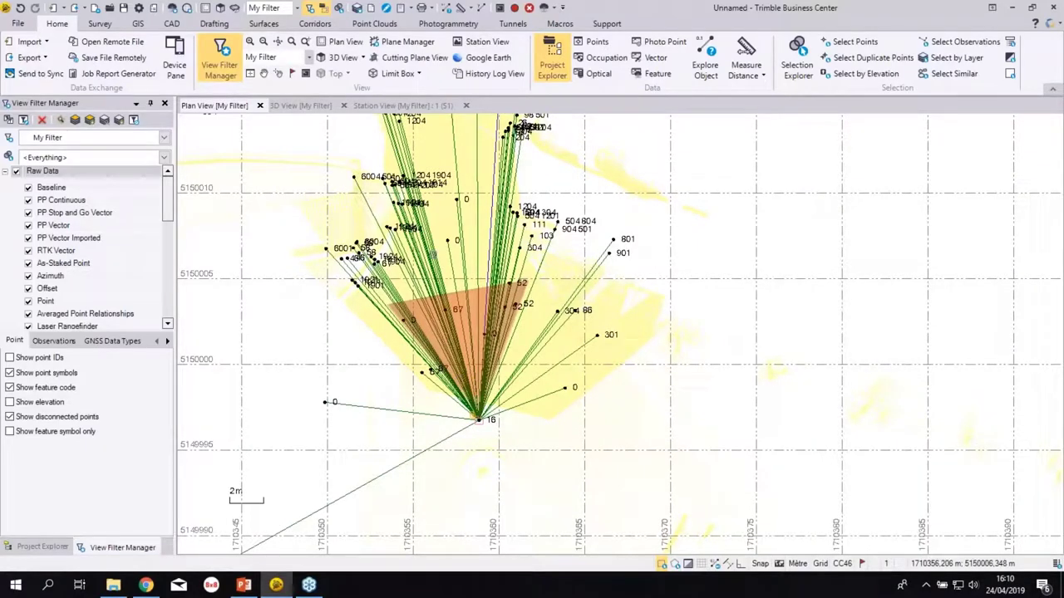
click(102, 23)
- Pan the plan north and bring up the Adjust Network command
middle_drag(718, 246, 685, 314)
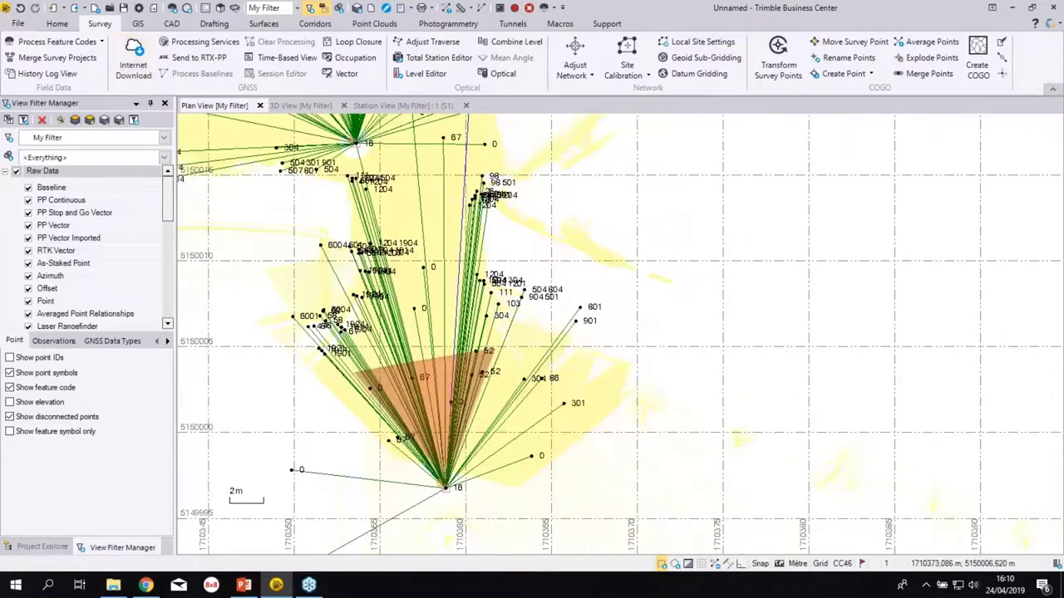
scroll(634, 221, down, 2)
key(space)
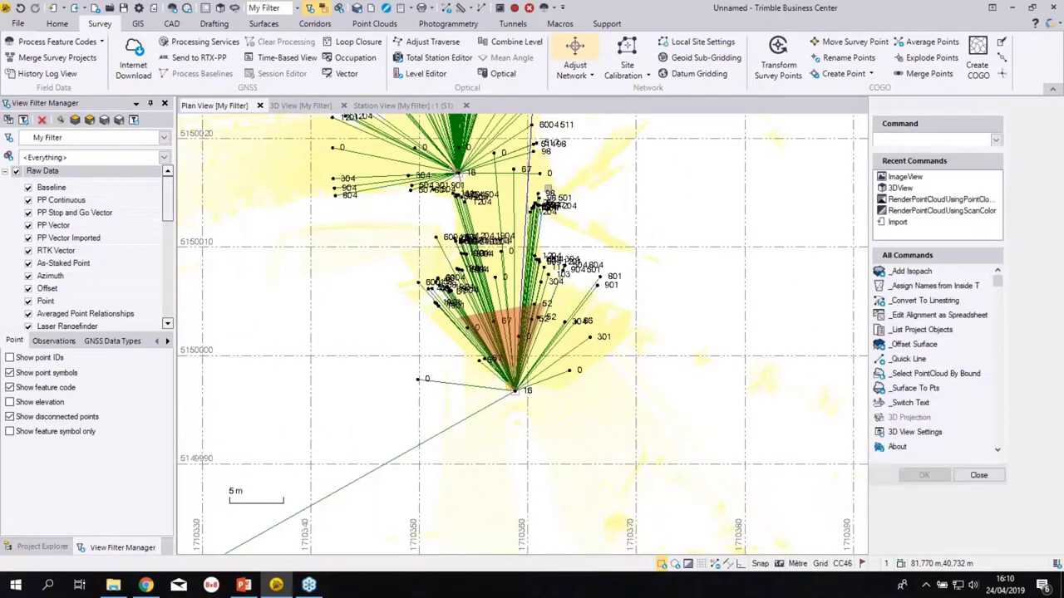
scroll(544, 203, down, 1)
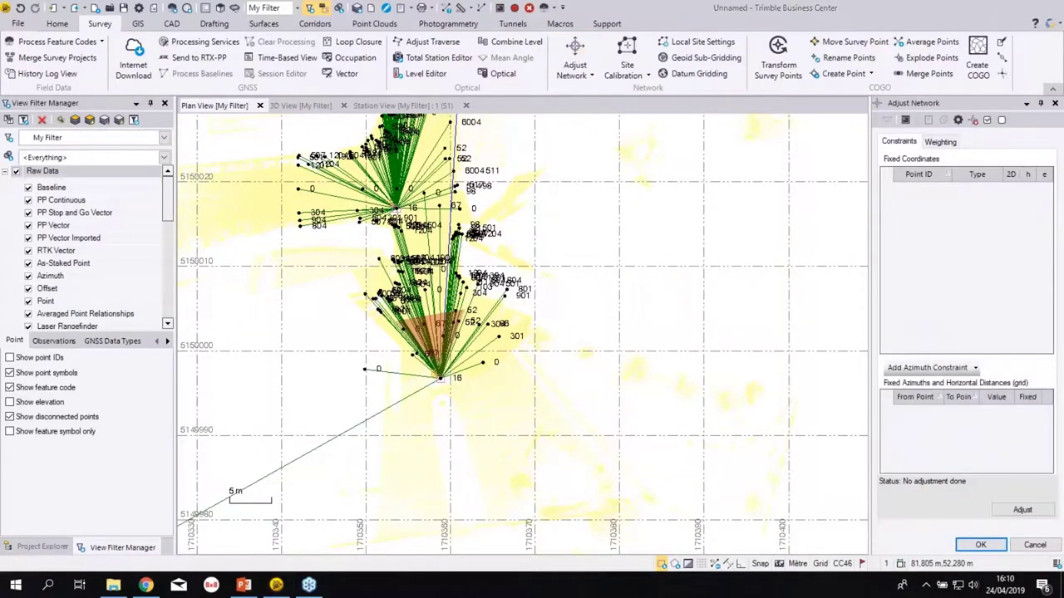
- Add a fixed azimuth constraint from point 1 to point 4
click(975, 368)
click(931, 385)
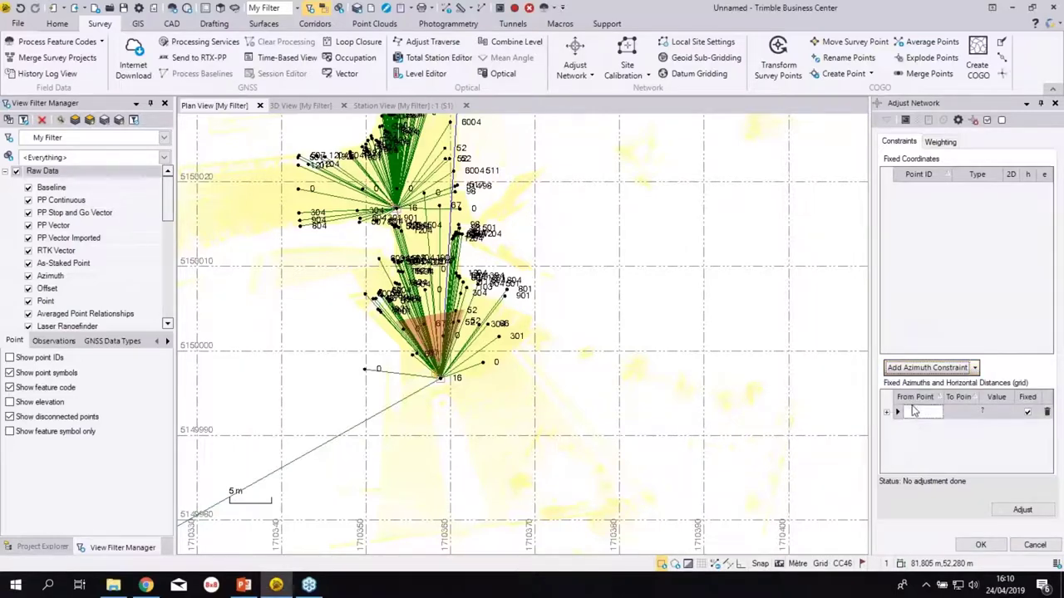
click(918, 411)
text(1)
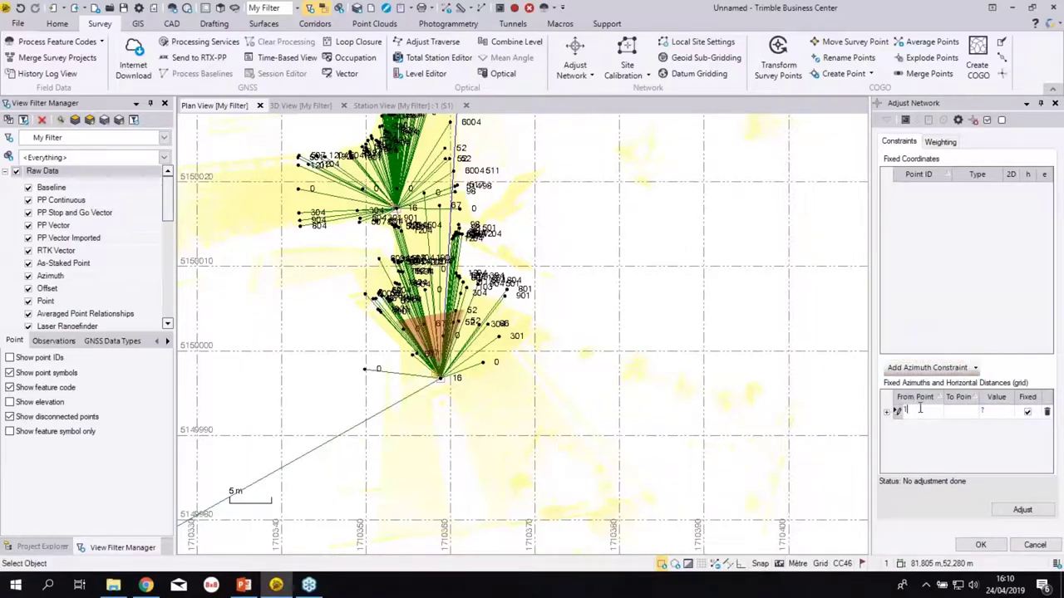
click(962, 413)
click(1012, 511)
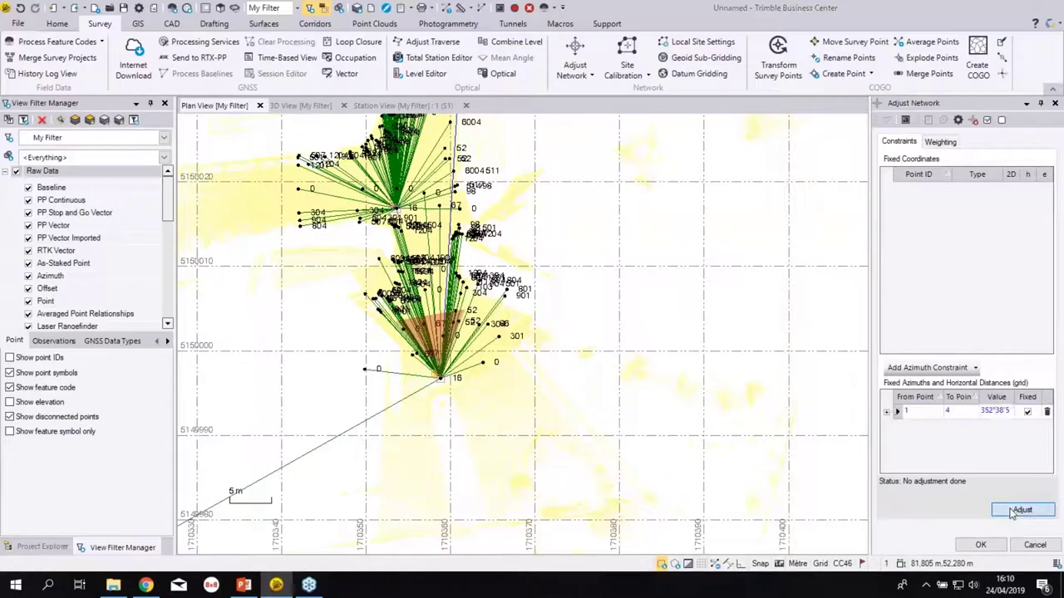
- Run the network adjustment, continue past the error, and accept the results
click(1013, 512)
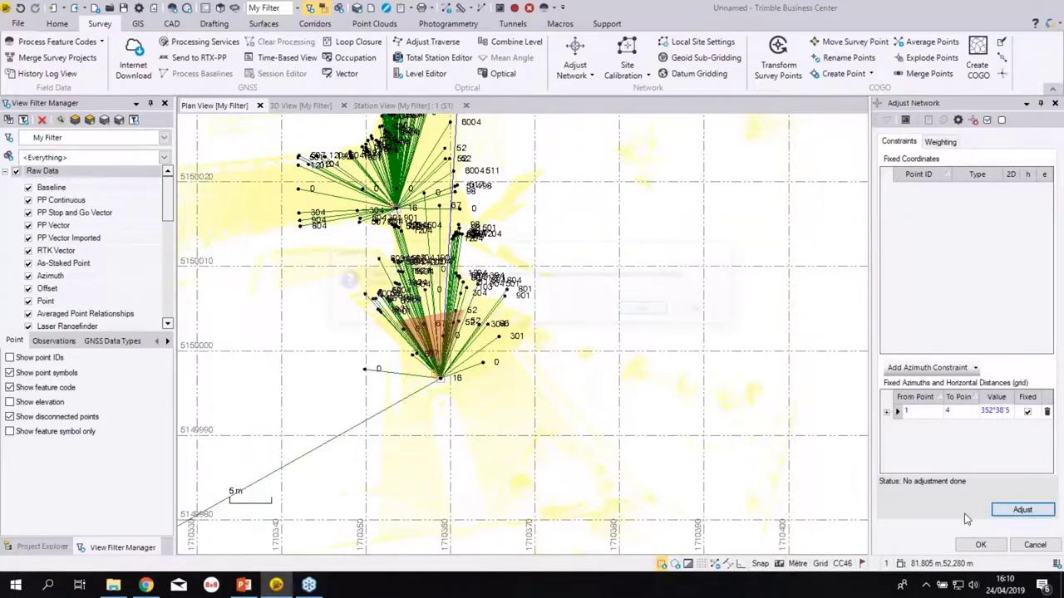
click(648, 309)
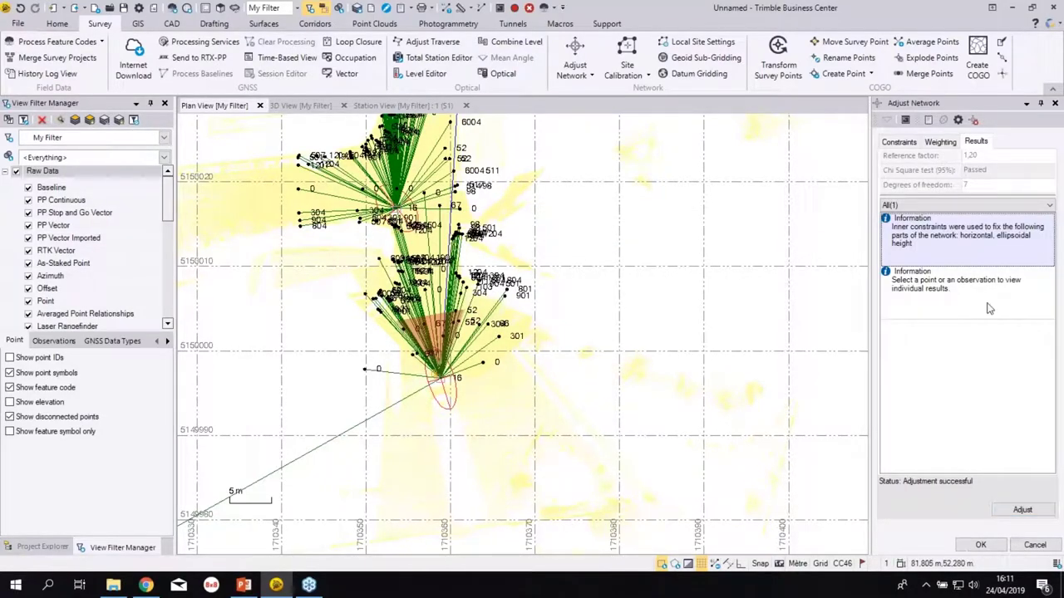
click(982, 546)
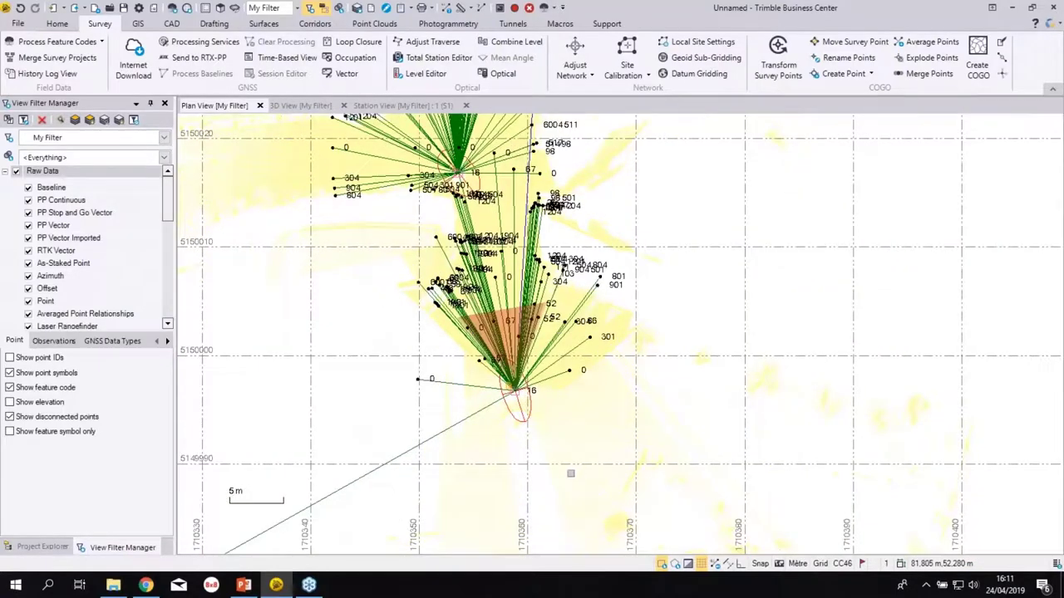
- In Project Explorer, expand Imported Files > top.jxl and stations 1 (S1) and 4 (S3)
scroll(586, 322, down, 2)
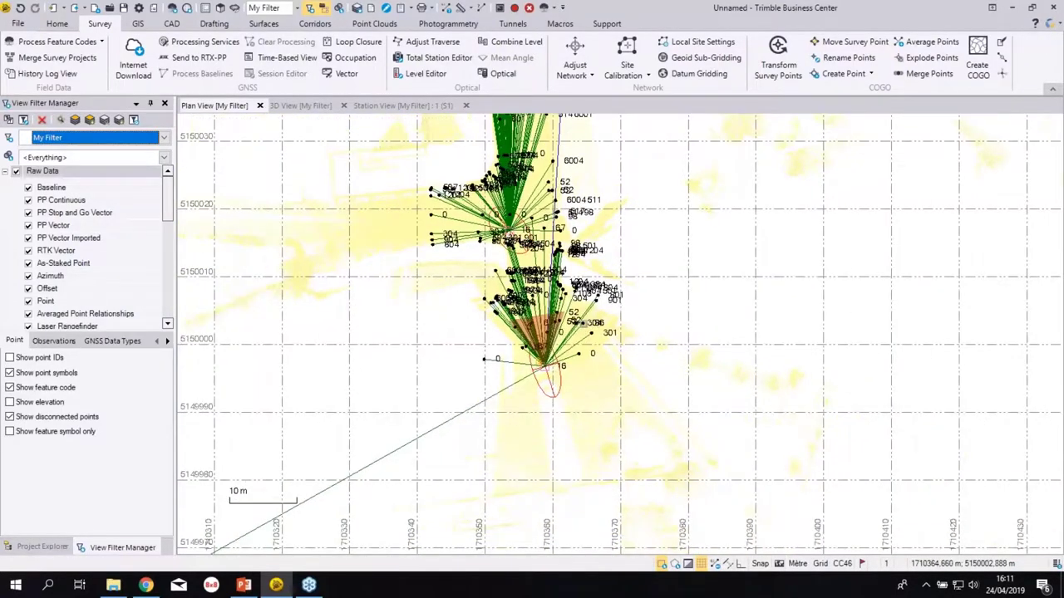
scroll(549, 307, up, 4)
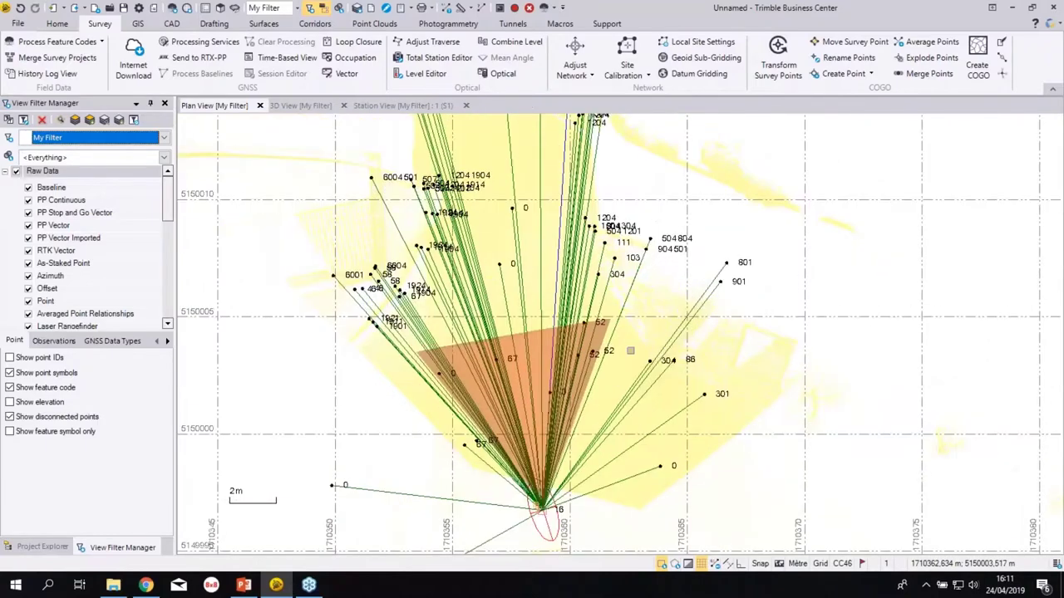
click(37, 547)
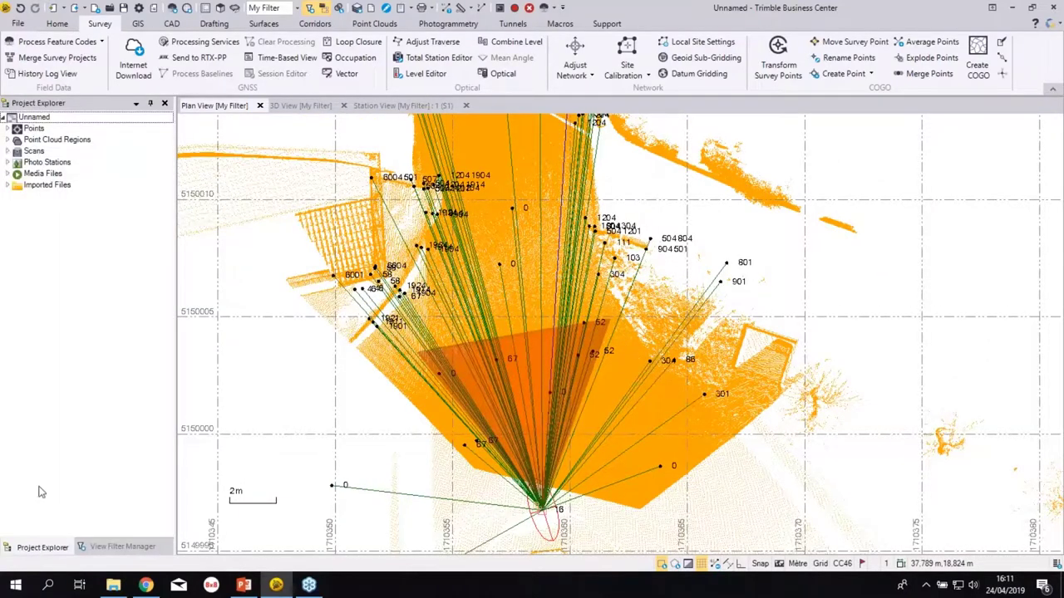
click(8, 184)
click(12, 196)
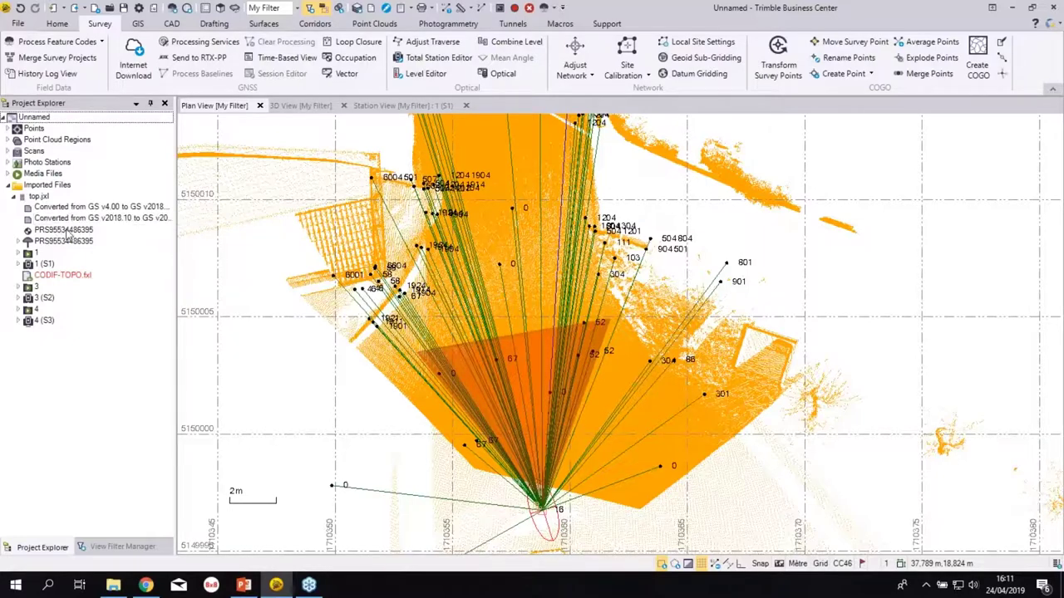
click(20, 262)
click(20, 254)
click(19, 253)
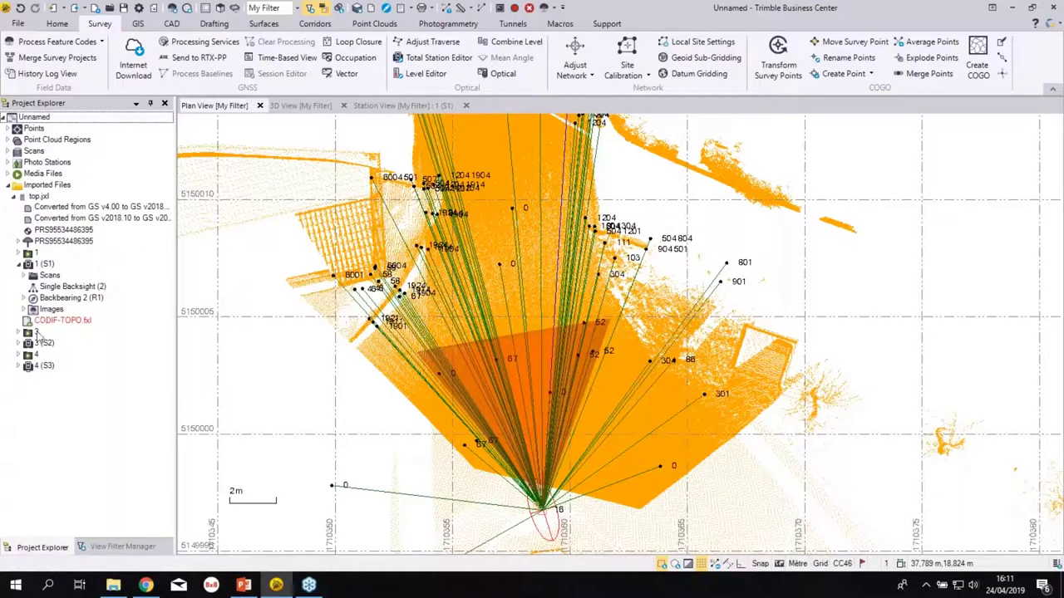
click(19, 366)
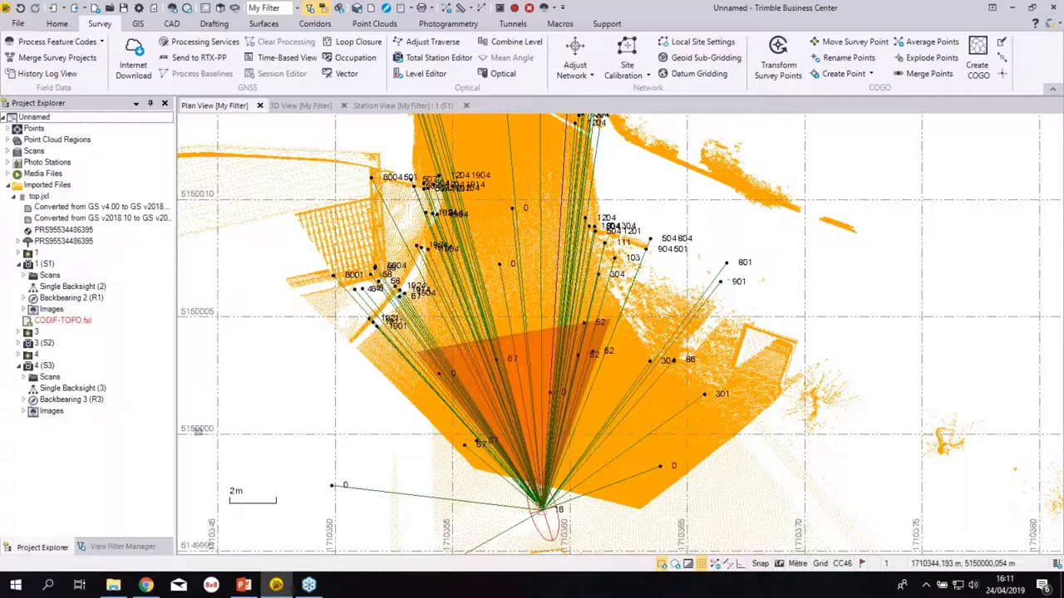
- Expand Backbearing 2 (R1) and open Properties for observation 1-2 (T1)
click(115, 586)
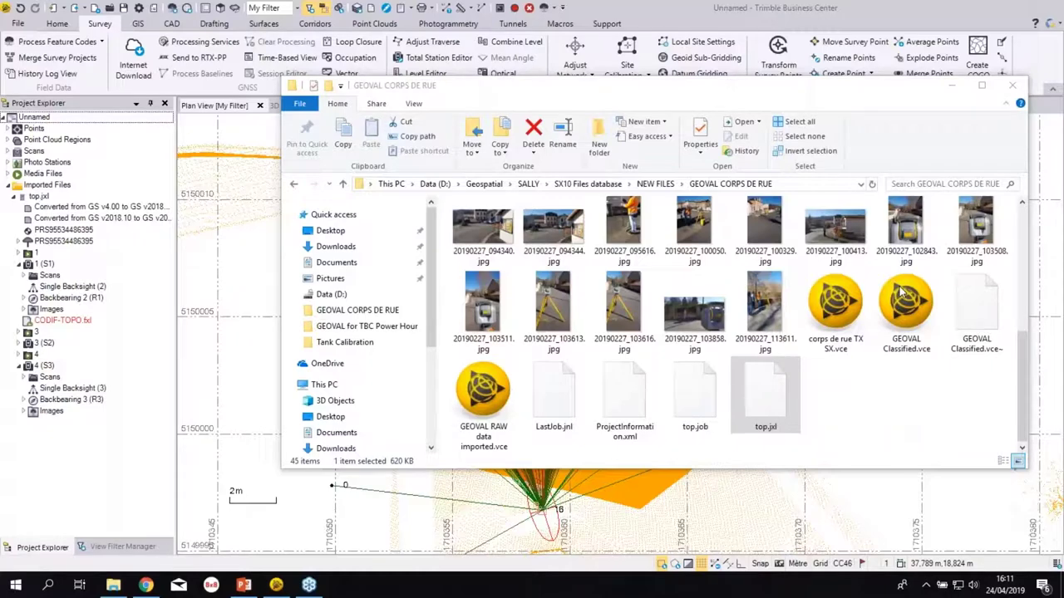
click(24, 298)
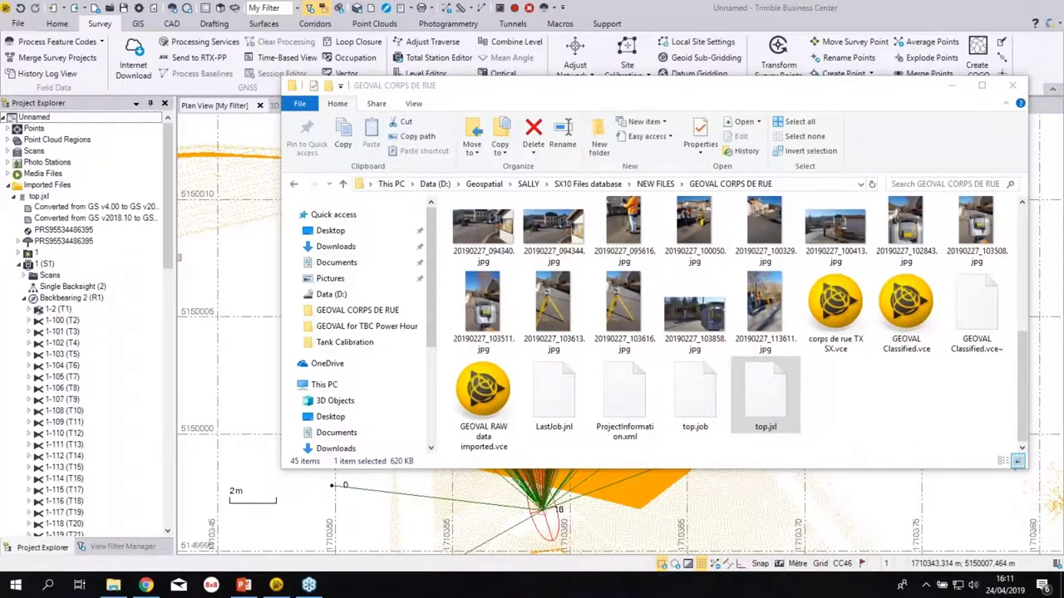
click(150, 301)
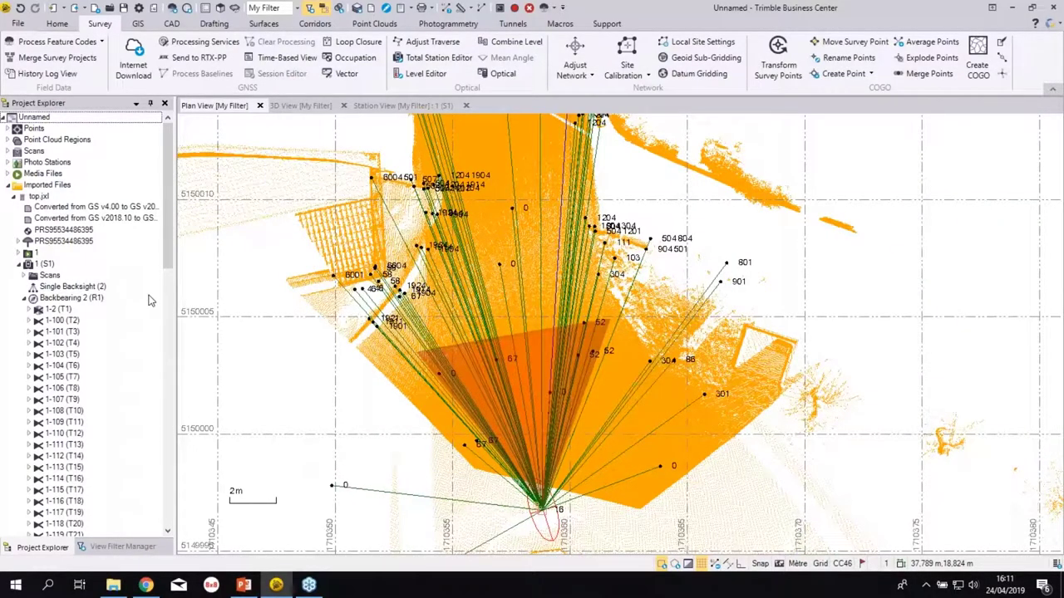
click(57, 310)
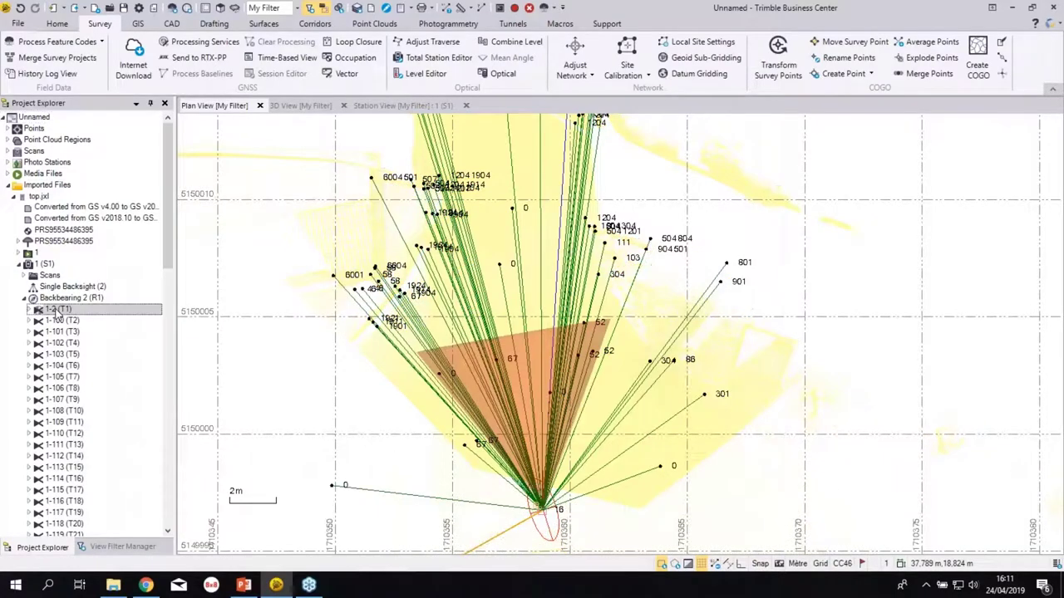
double_click(56, 311)
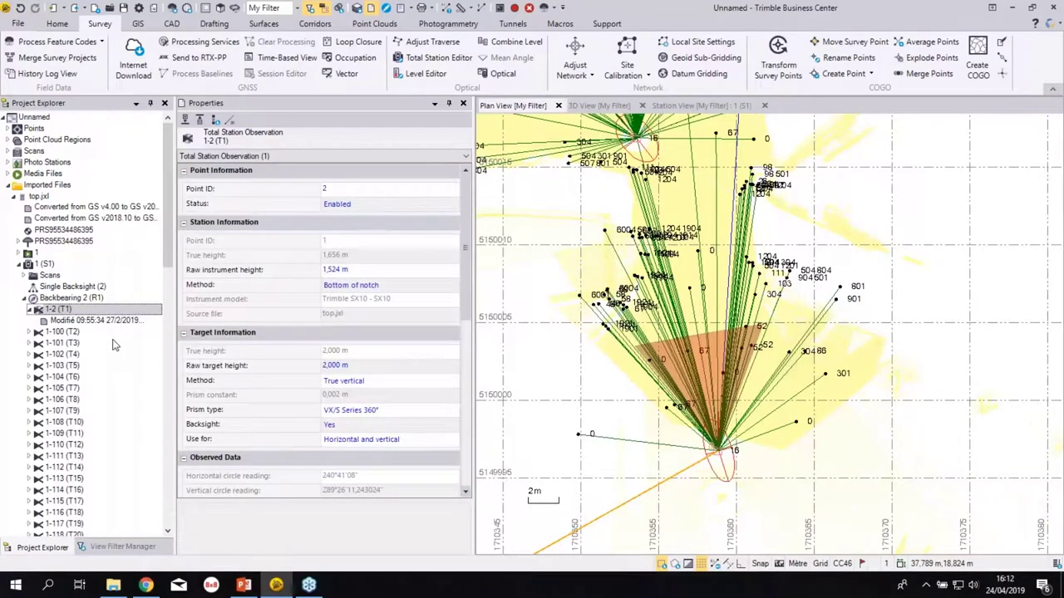
- Show the properties of observation 1-100 (T2), then collapse Backbearing 2 (R1)
scroll(131, 326, down, 1)
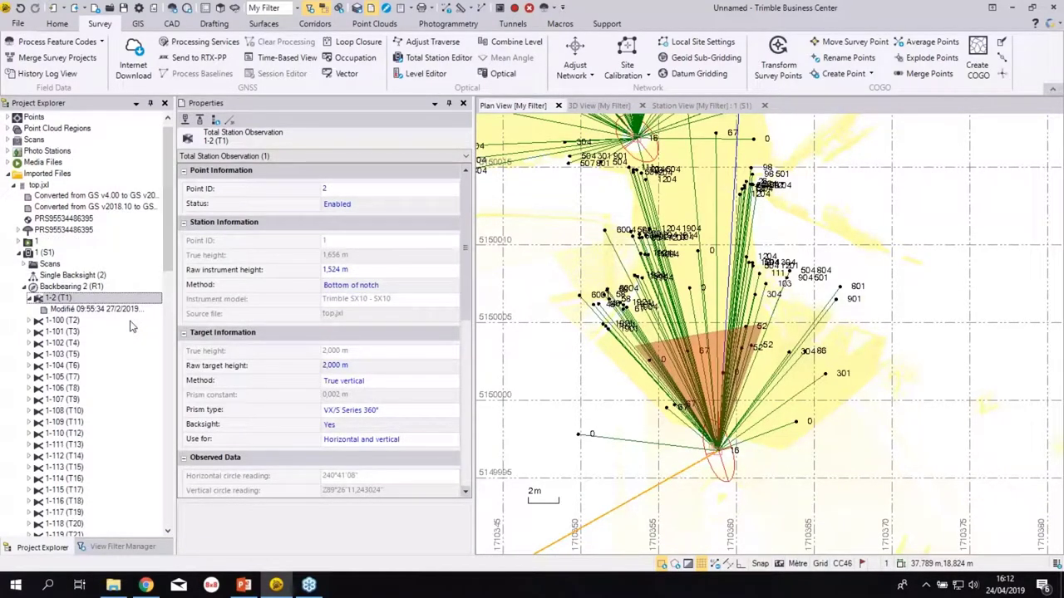
scroll(131, 325, up, 1)
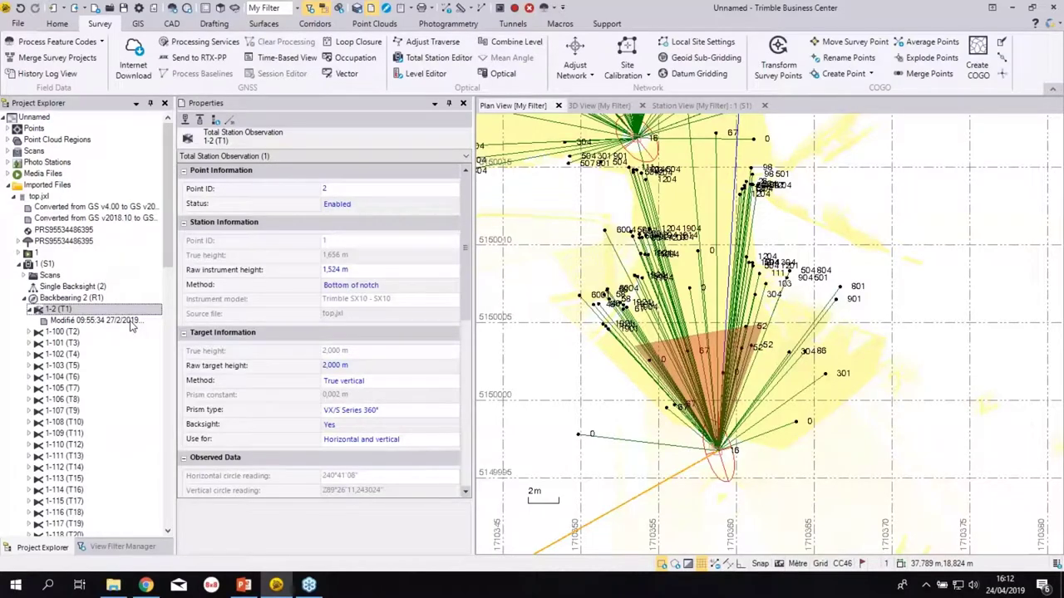
click(30, 308)
click(25, 298)
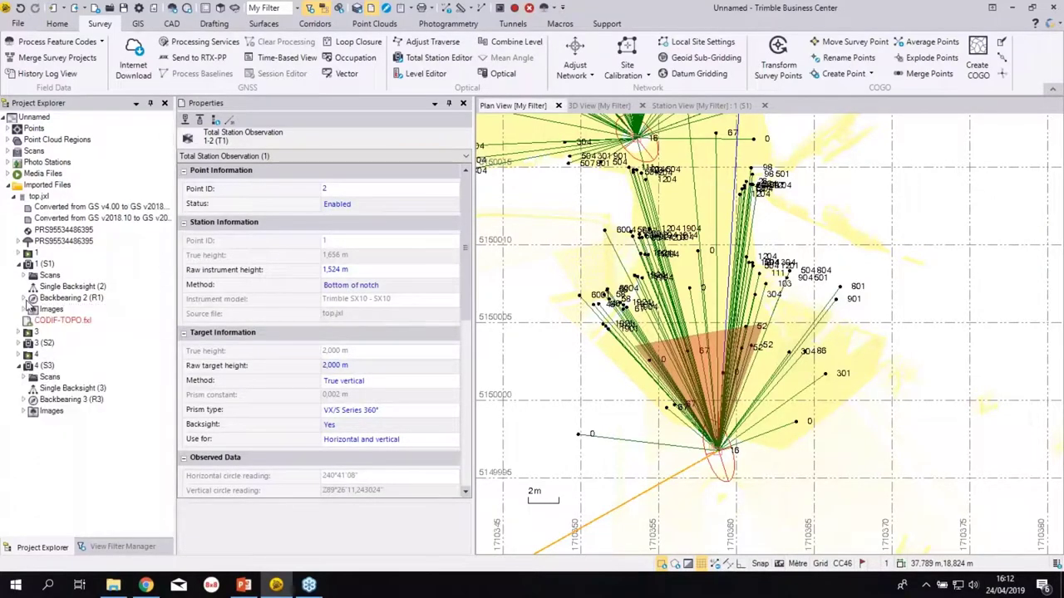
click(25, 299)
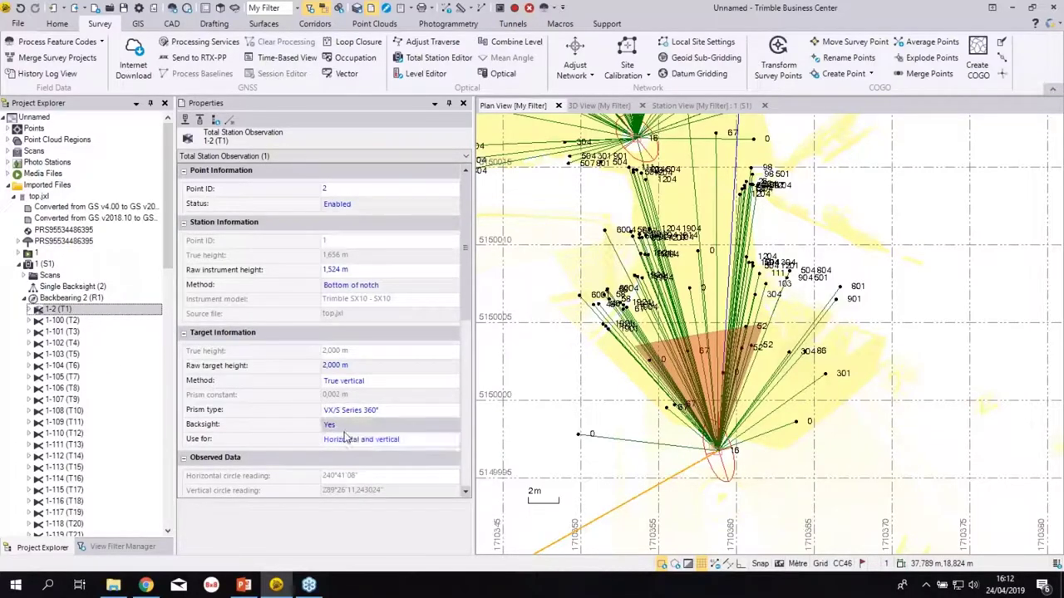
click(62, 320)
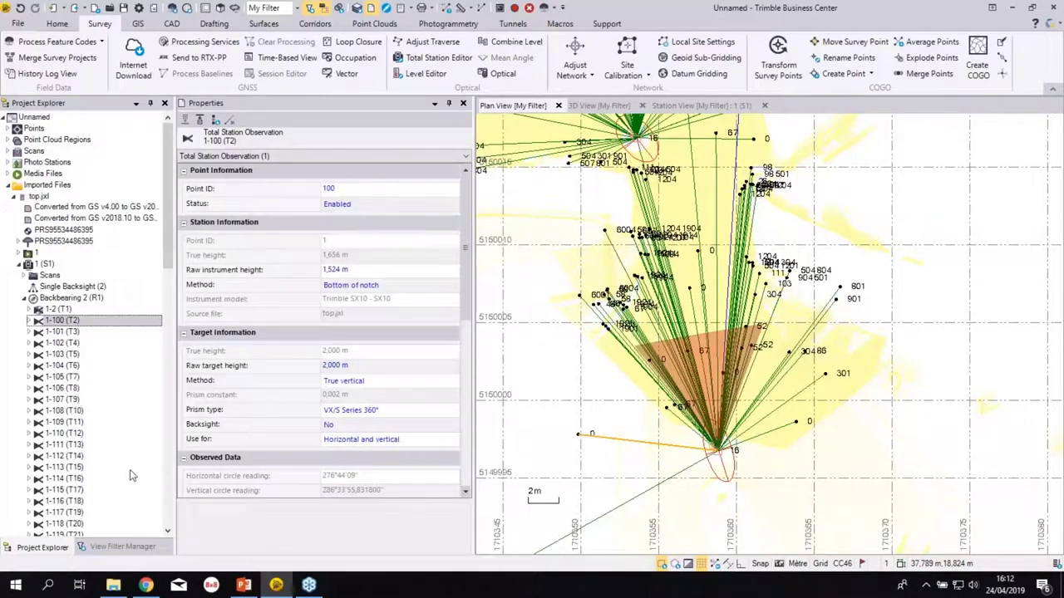
click(27, 298)
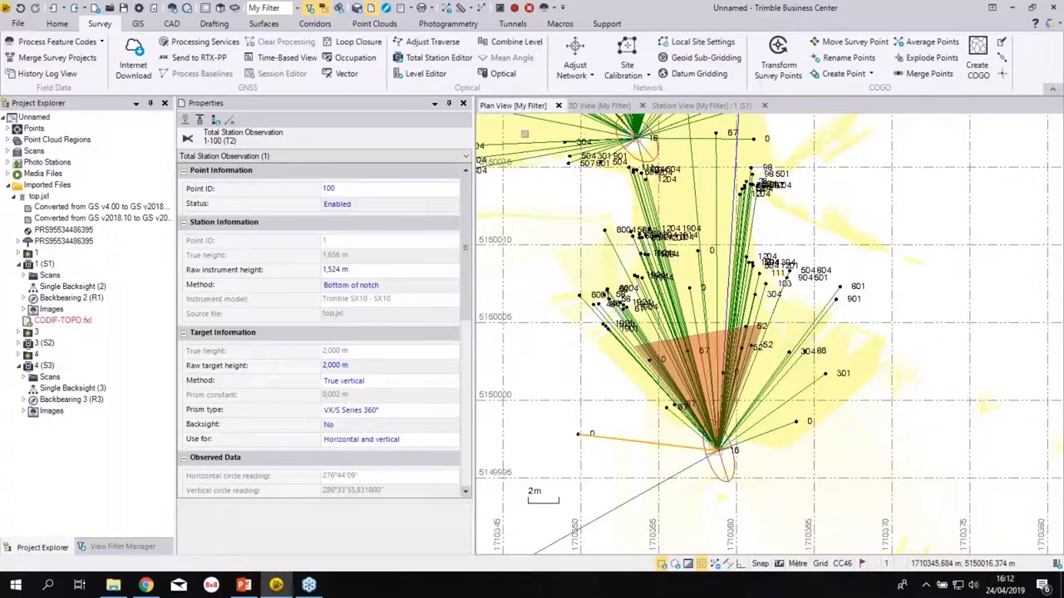
- Close Properties, browse to yann > yann.rwi, and import yann_Station 001_Scan 01.tzf
click(463, 104)
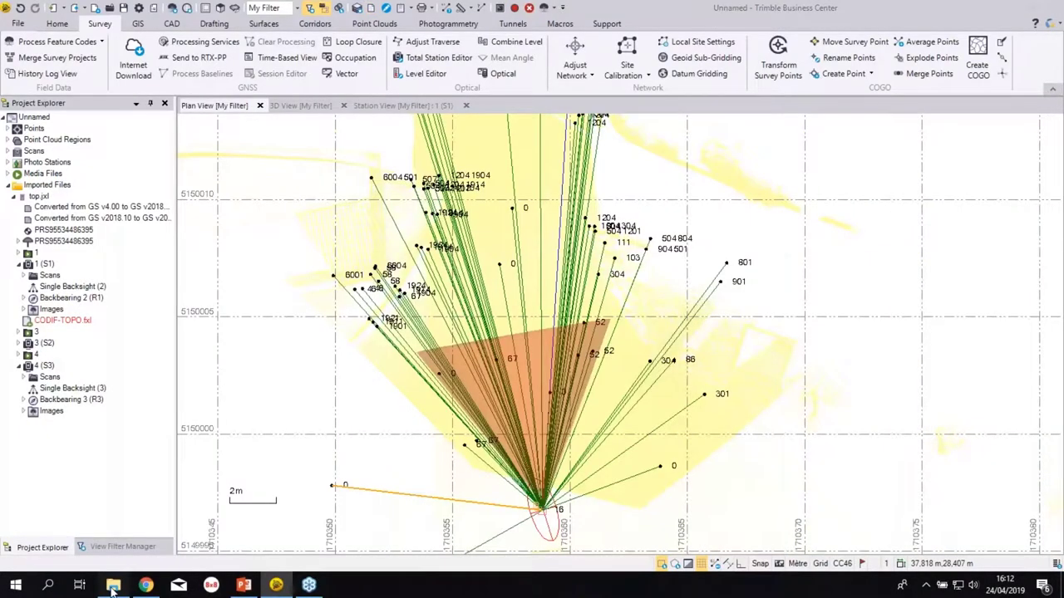
click(113, 586)
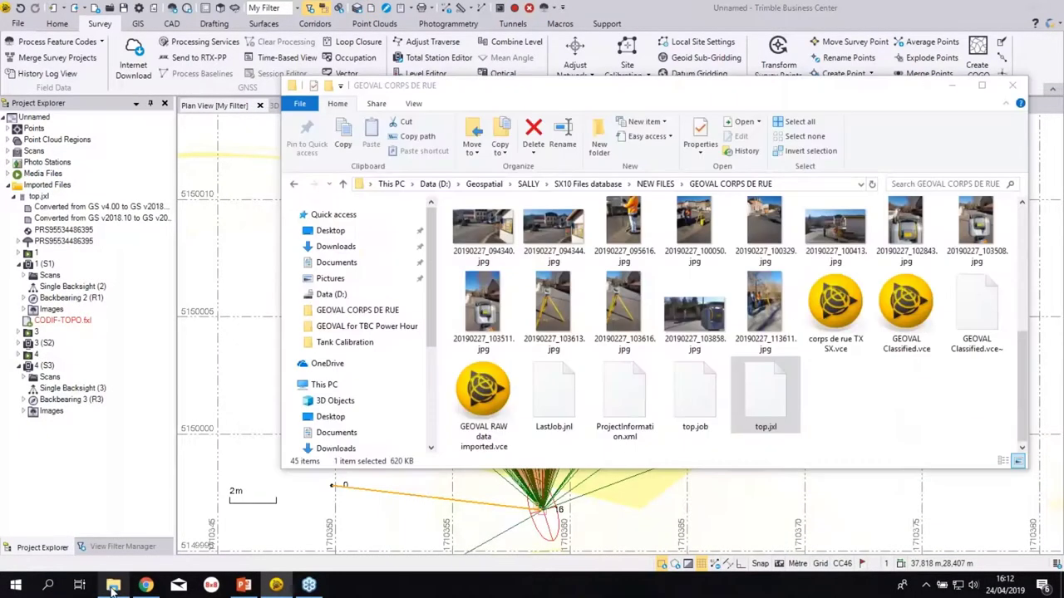
scroll(950, 254, up, 5)
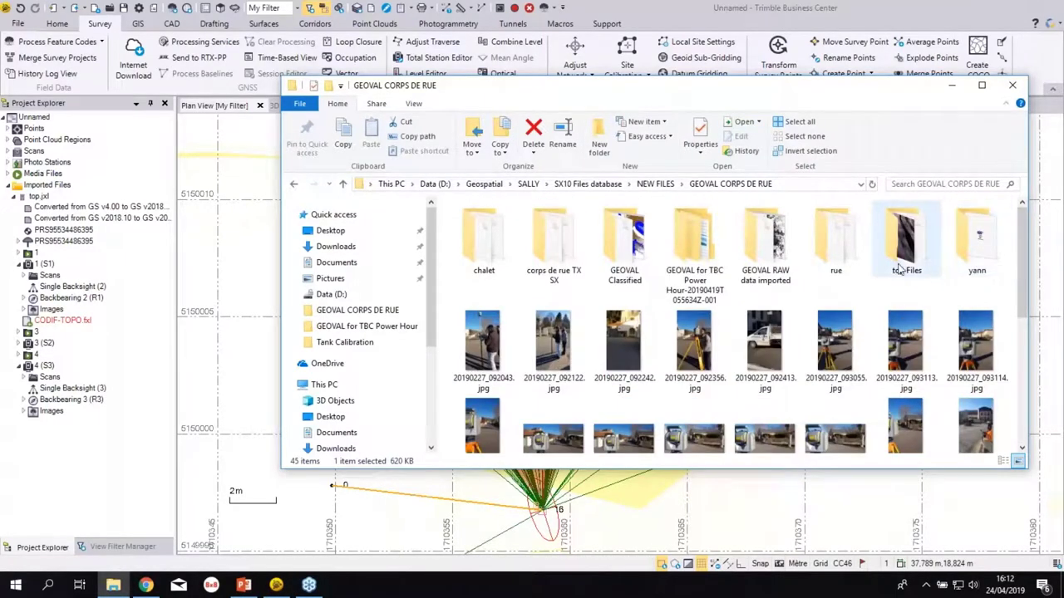
double_click(989, 234)
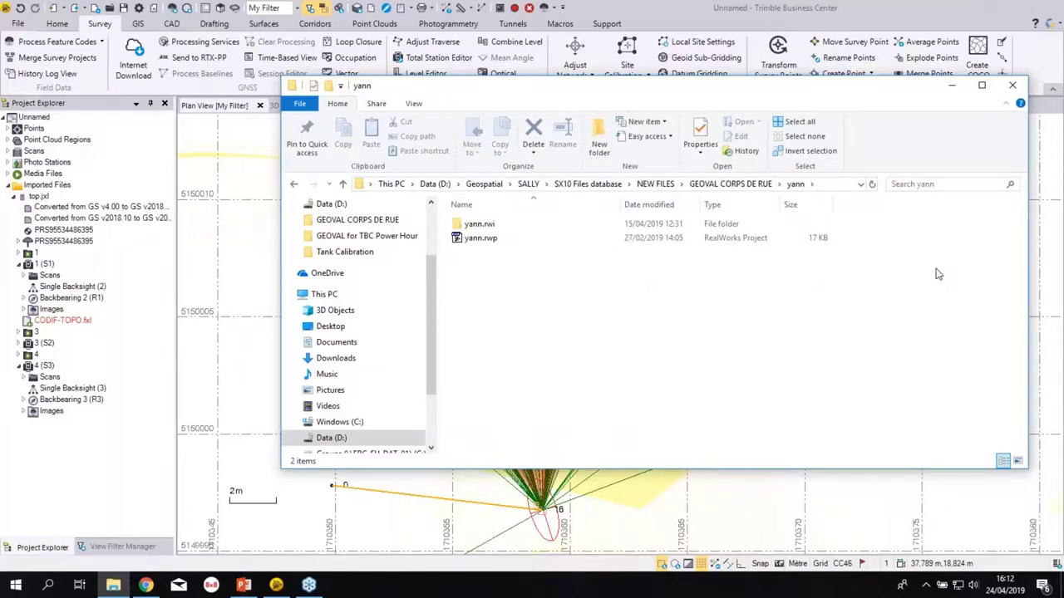
double_click(480, 226)
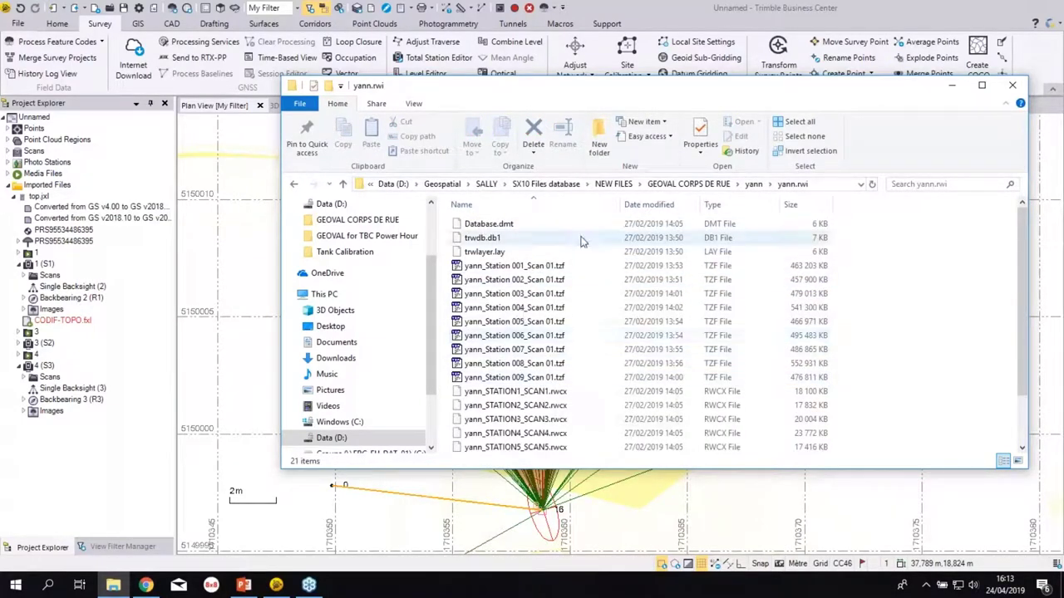
drag(522, 275, 507, 389)
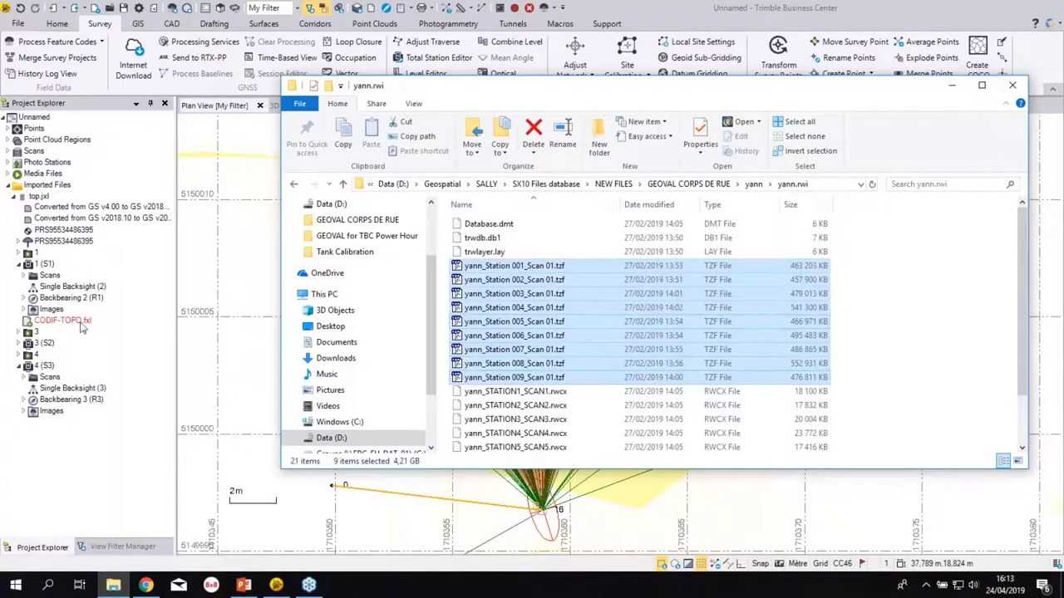
click(998, 302)
click(517, 267)
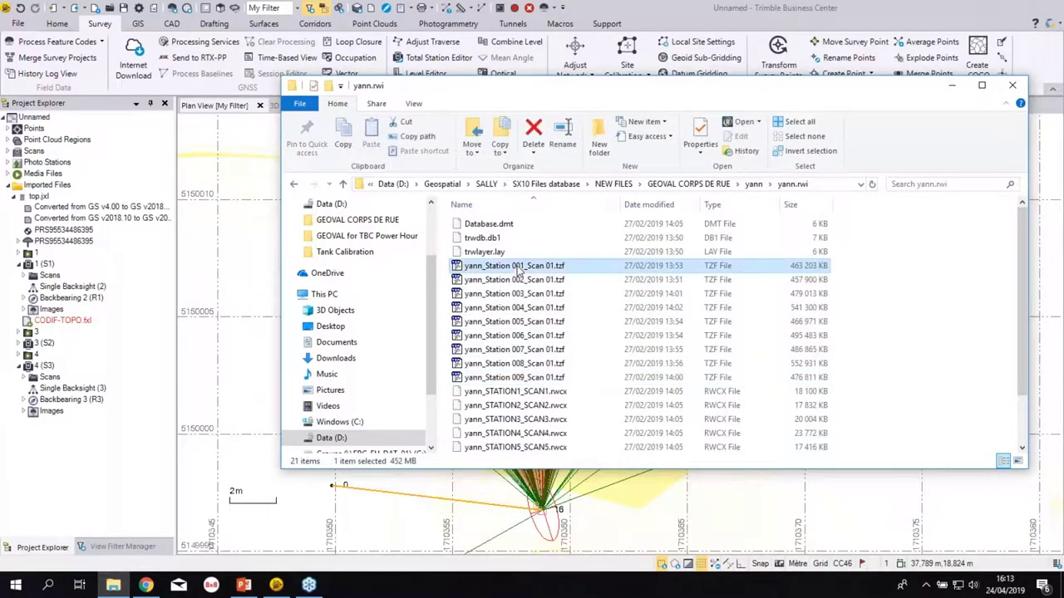
click(956, 87)
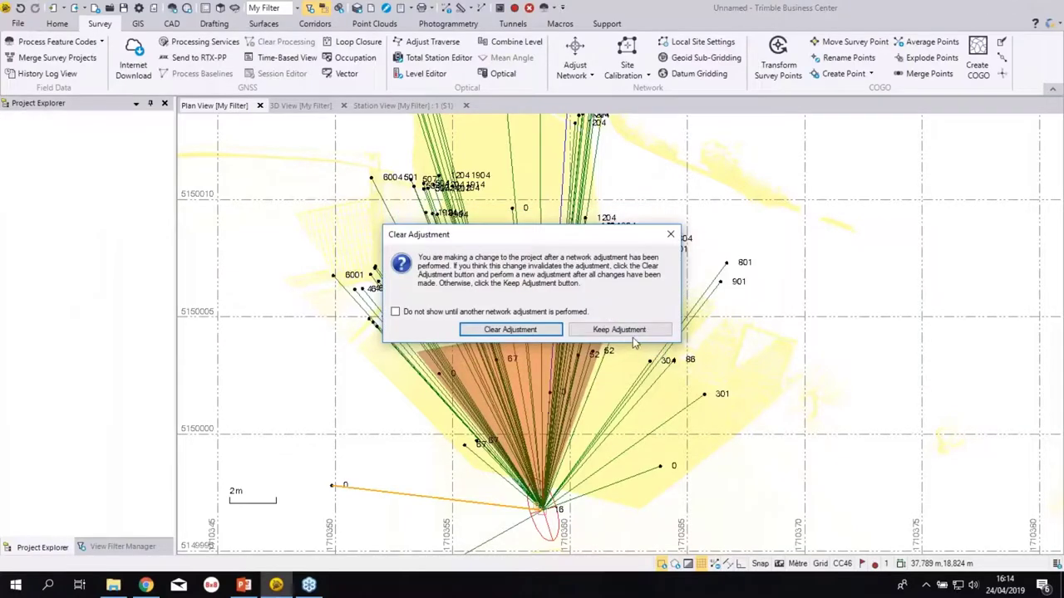
- Keep the network adjustment, zoom to the station cluster, and close the project without saving
click(622, 330)
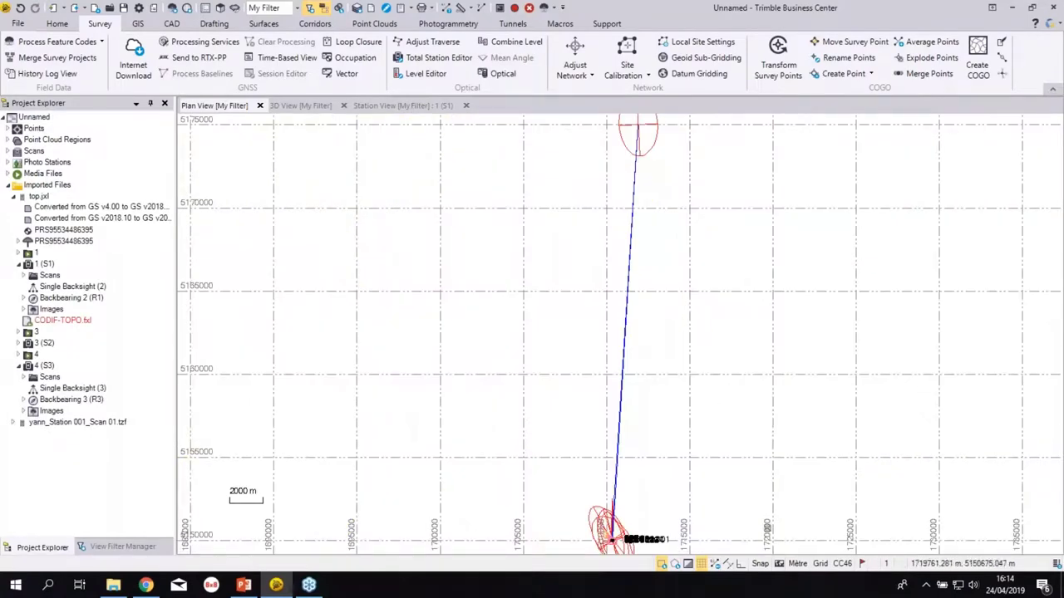
middle_drag(560, 368, 451, 233)
scroll(477, 354, up, 3)
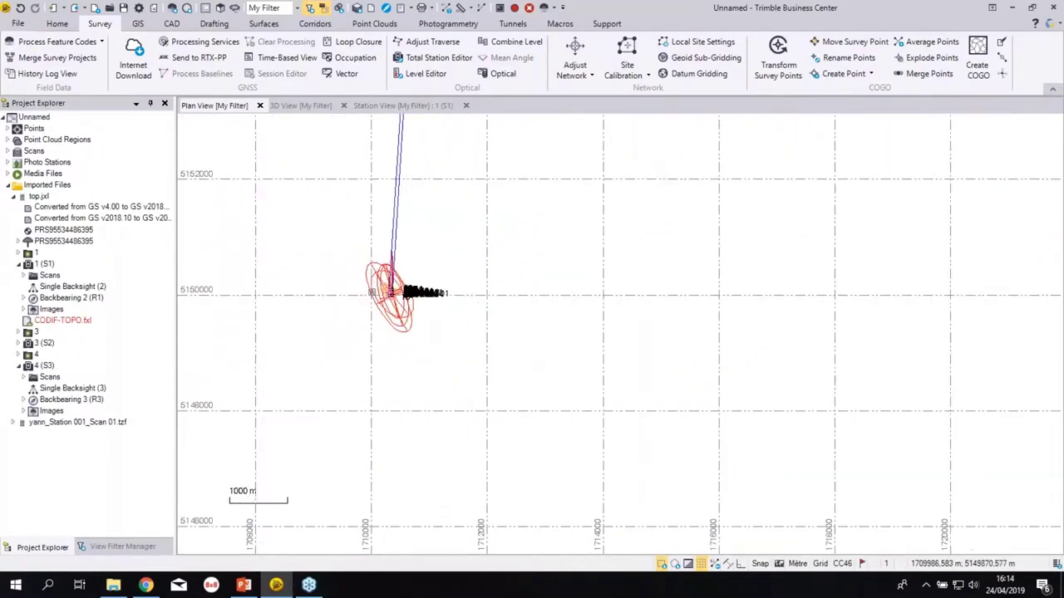
scroll(332, 273, up, 5)
middle_drag(333, 273, 474, 346)
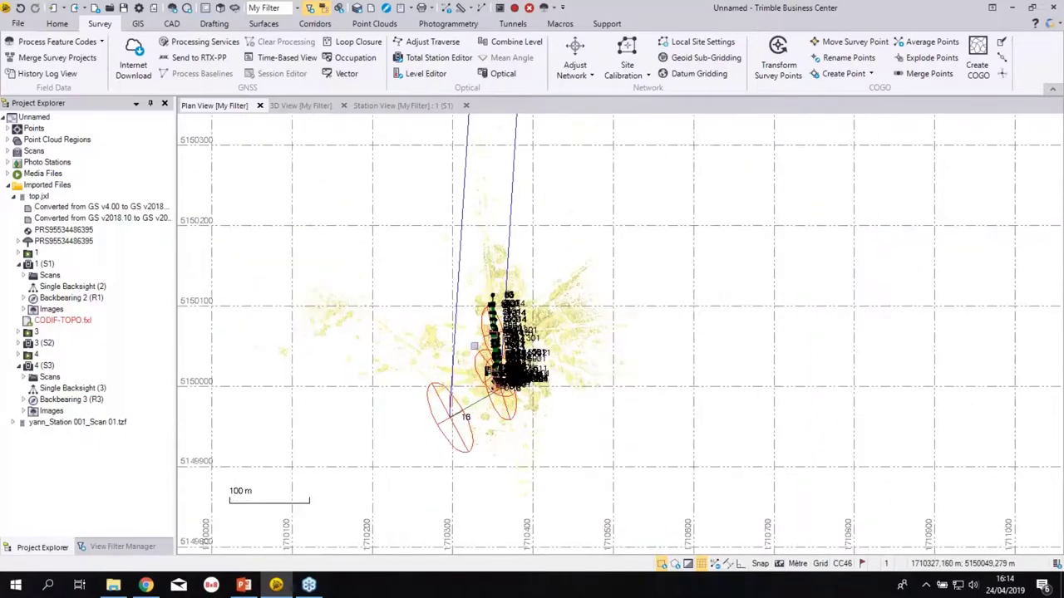
scroll(474, 346, up, 2)
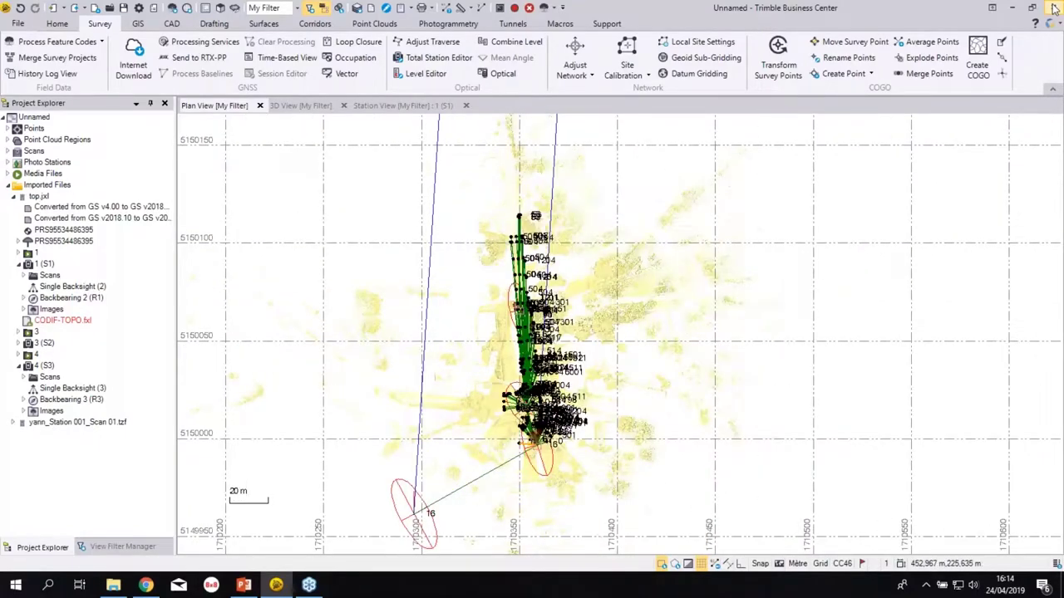
click(1053, 8)
- Discard the unsaved changes and bring the yann.rwi folder window forward
click(604, 309)
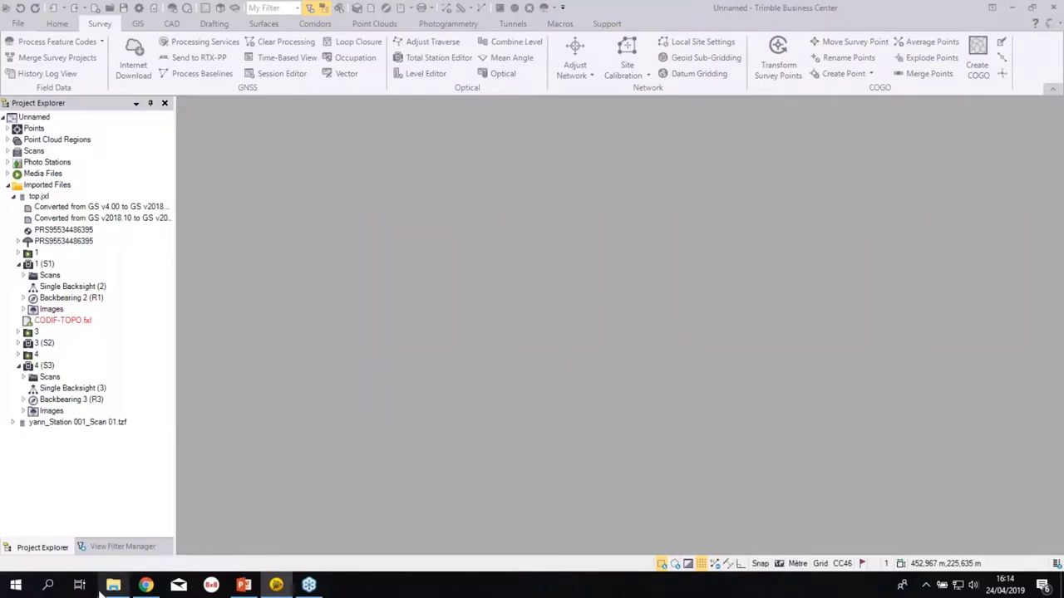
mouse_move(111, 586)
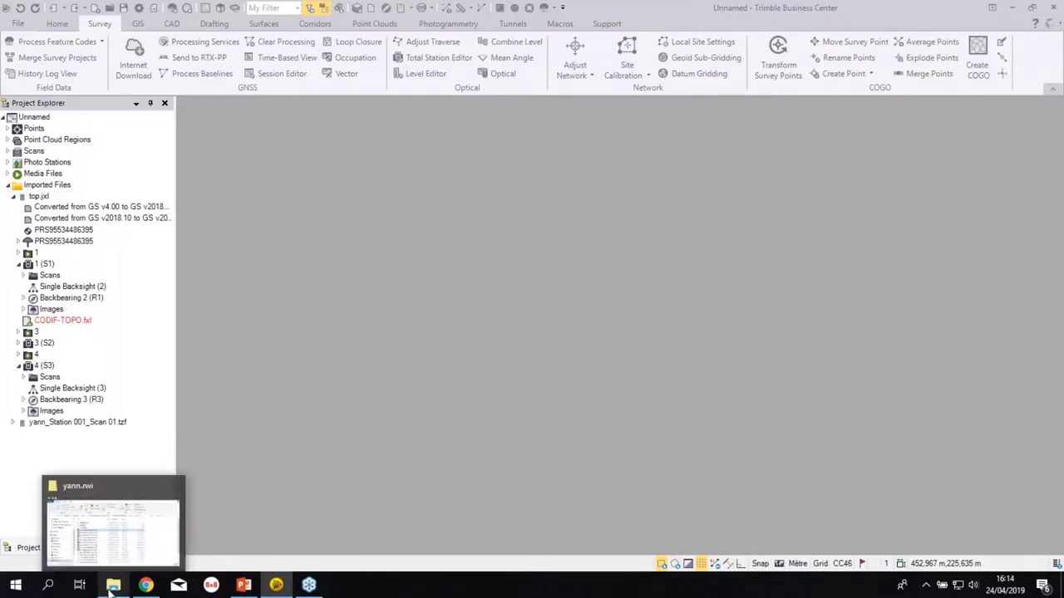
click(106, 536)
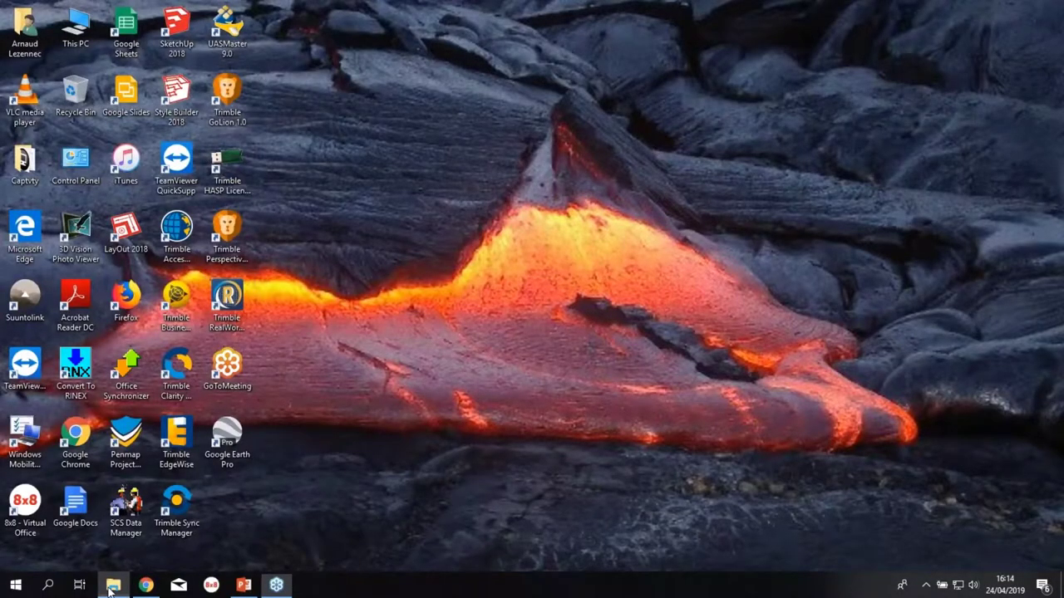
- Open GEOVAL RAW data imported.vce from the GEOVAL CORPS DE RUE folder
click(111, 586)
key(alt+Up)
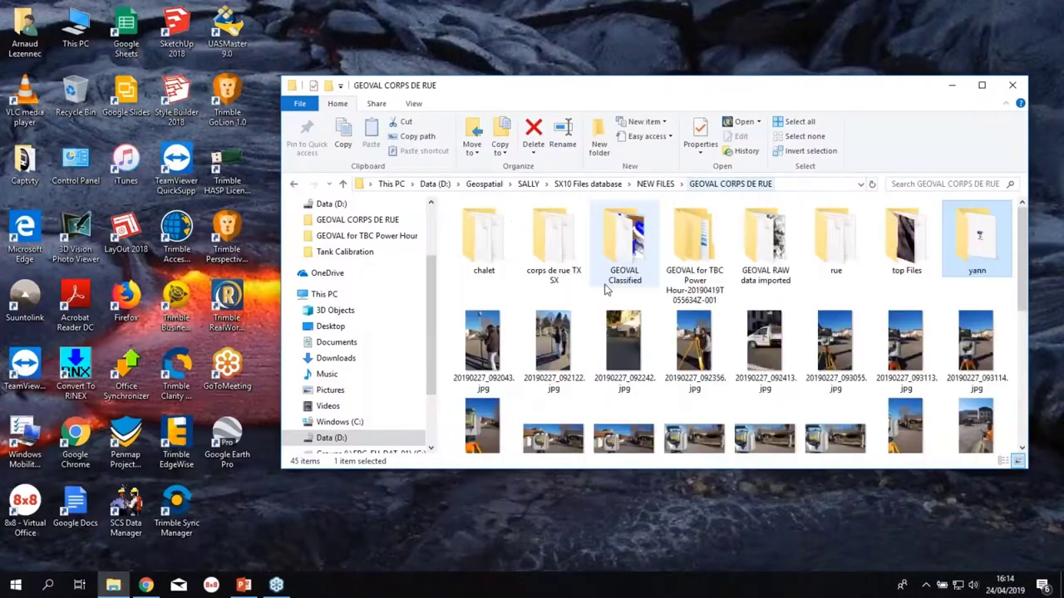
scroll(636, 373, down, 5)
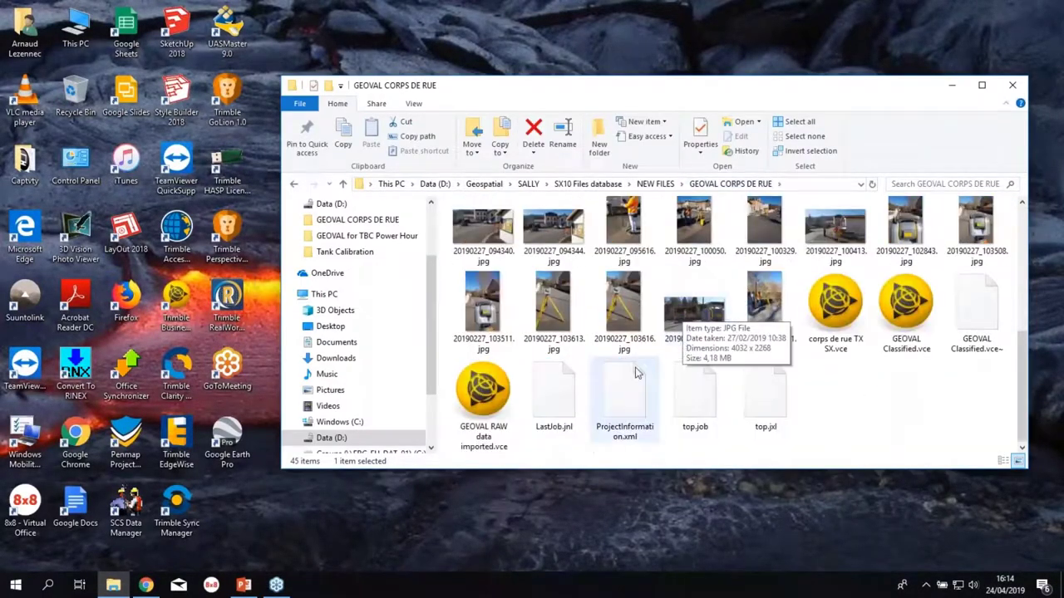
click(501, 407)
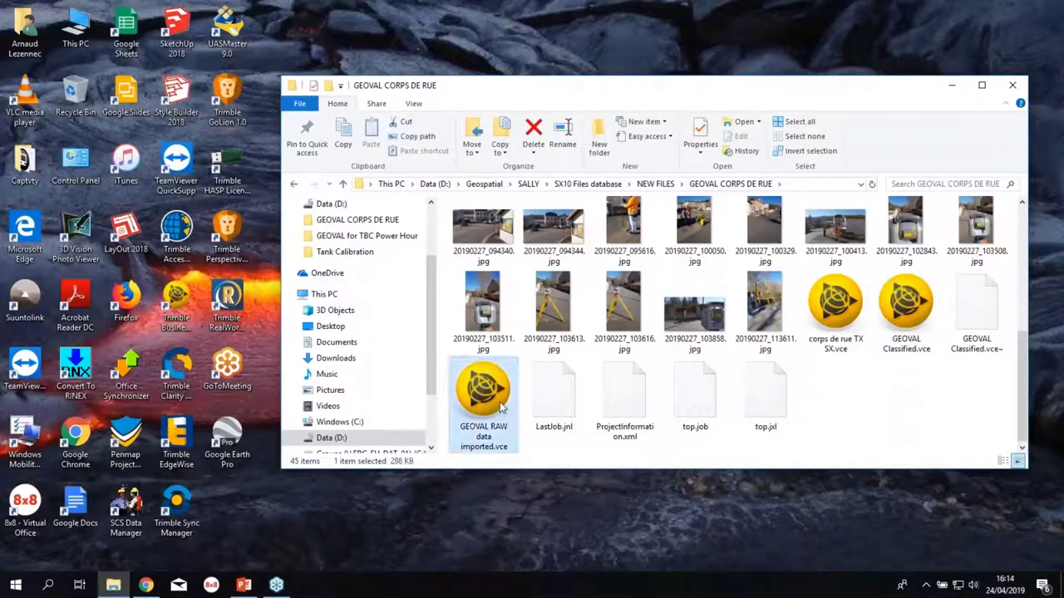
double_click(513, 447)
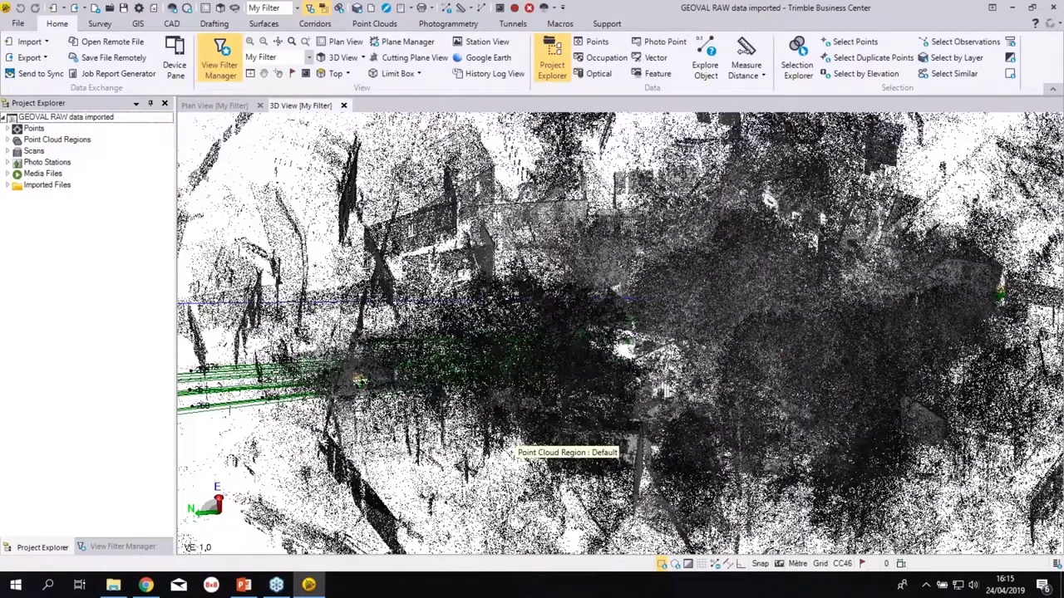
- Orbit the GEOVAL RAW data imported point cloud in the 3D View and inspect its points
mouse_move(509, 442)
mouse_down()
mouse_move(569, 324)
mouse_move(523, 343)
mouse_move(576, 239)
mouse_move(498, 390)
mouse_up()
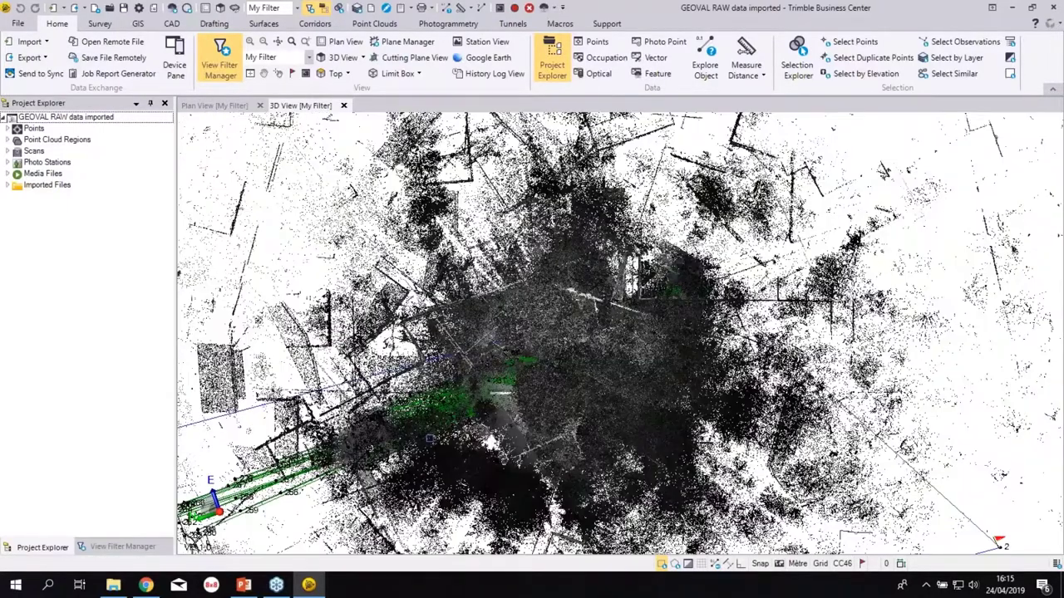
mouse_move(430, 438)
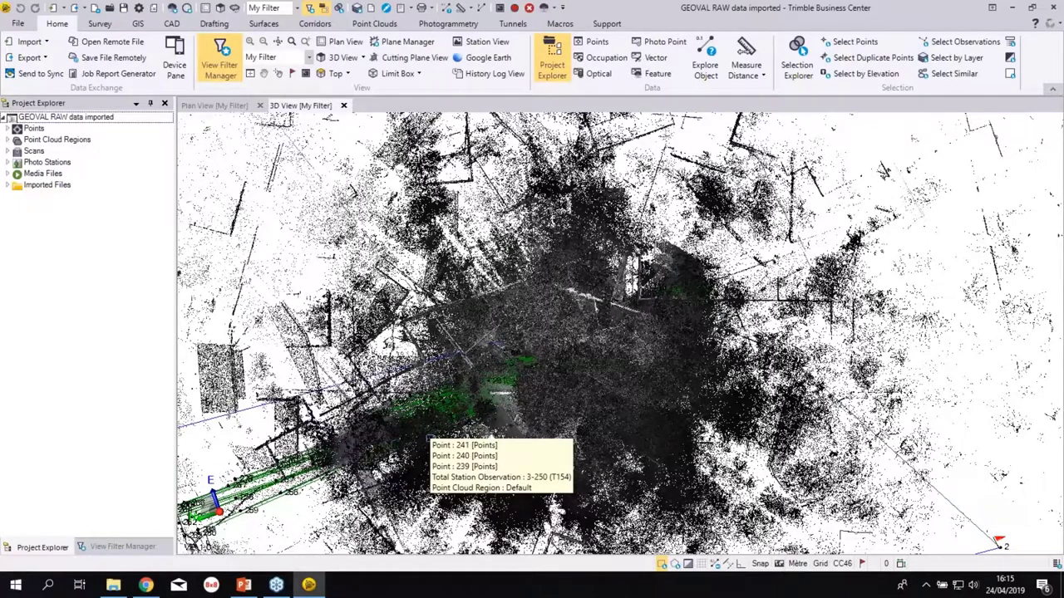
- Colour the point cloud by scan from the Point Clouds commands and frame it in view
mouse_move(602, 365)
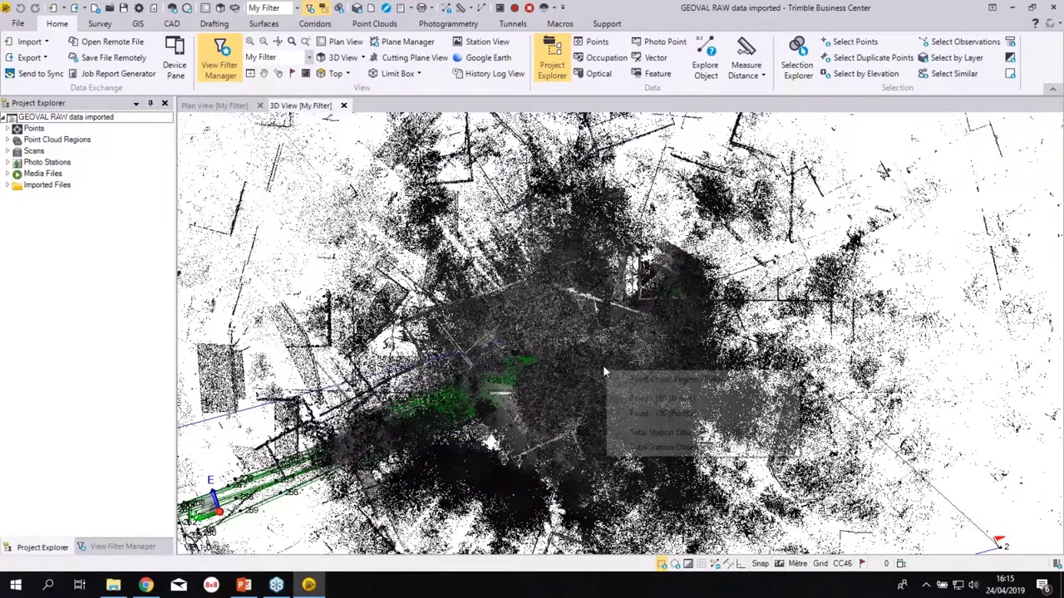
click(373, 24)
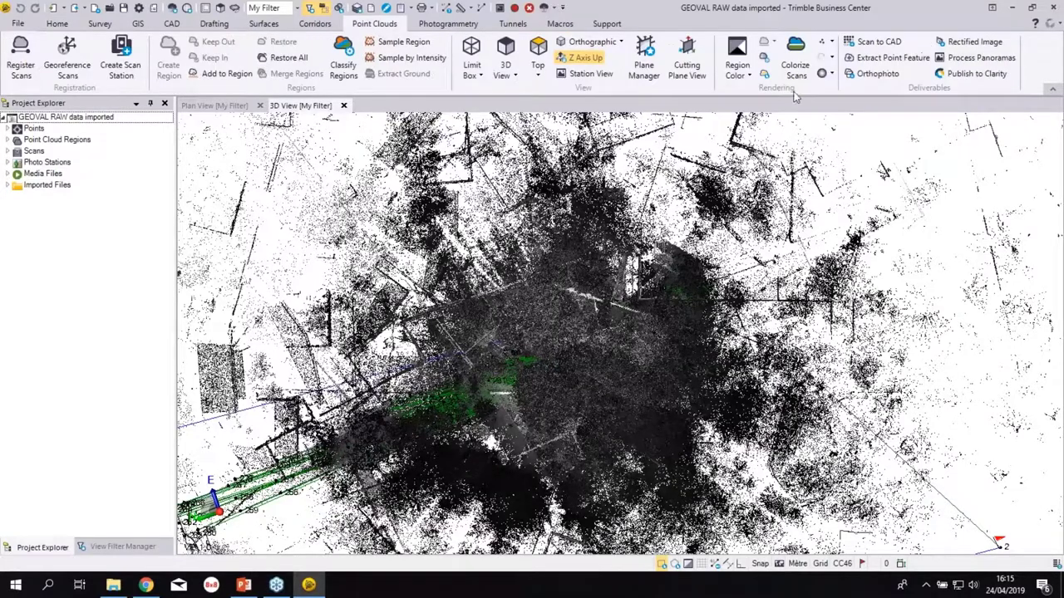
click(755, 76)
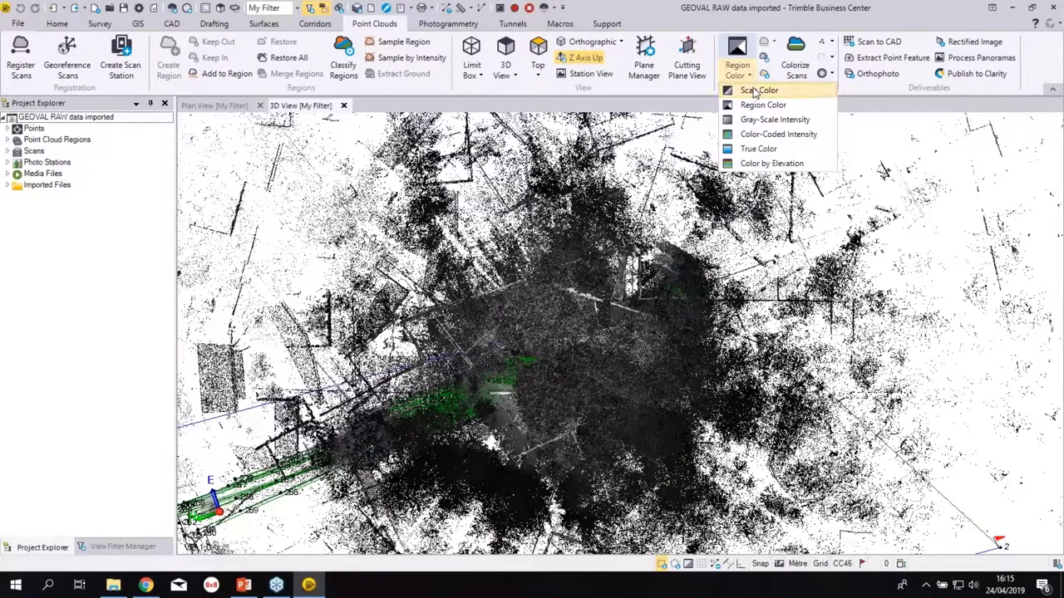
click(748, 92)
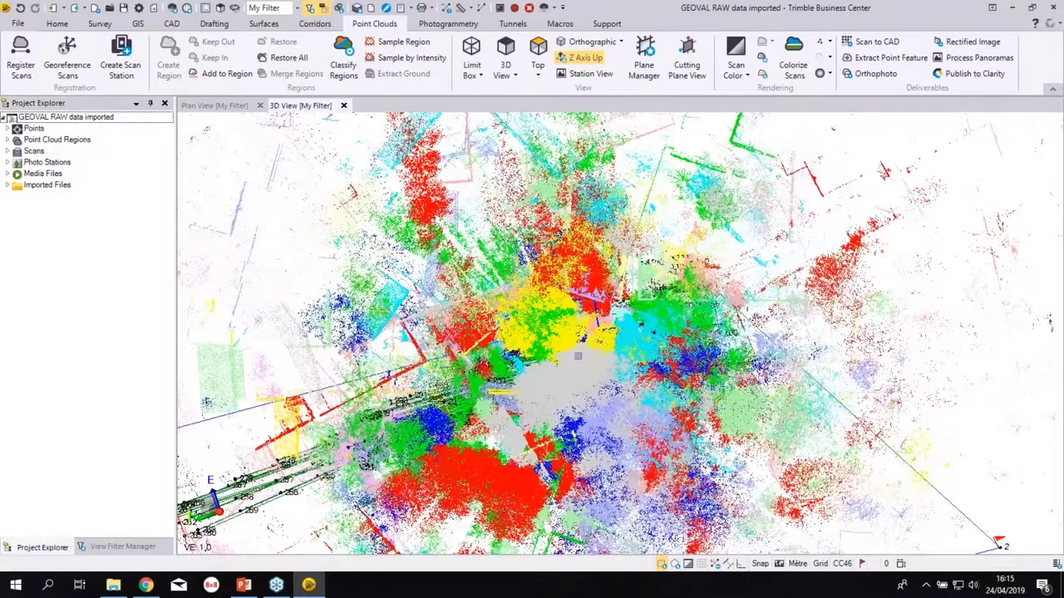
middle_drag(578, 356, 666, 286)
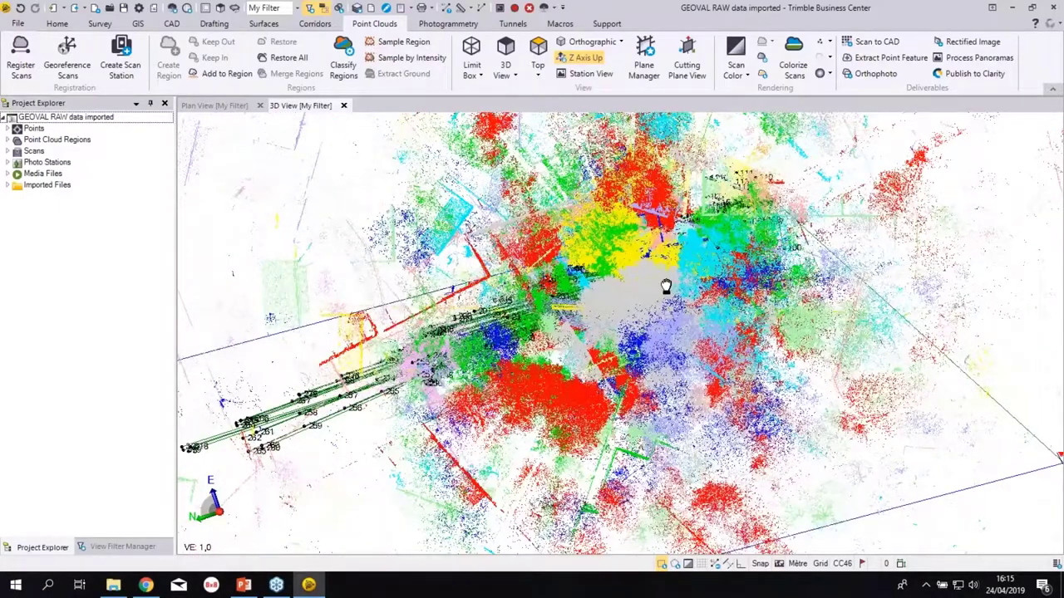
scroll(666, 286, up, 2)
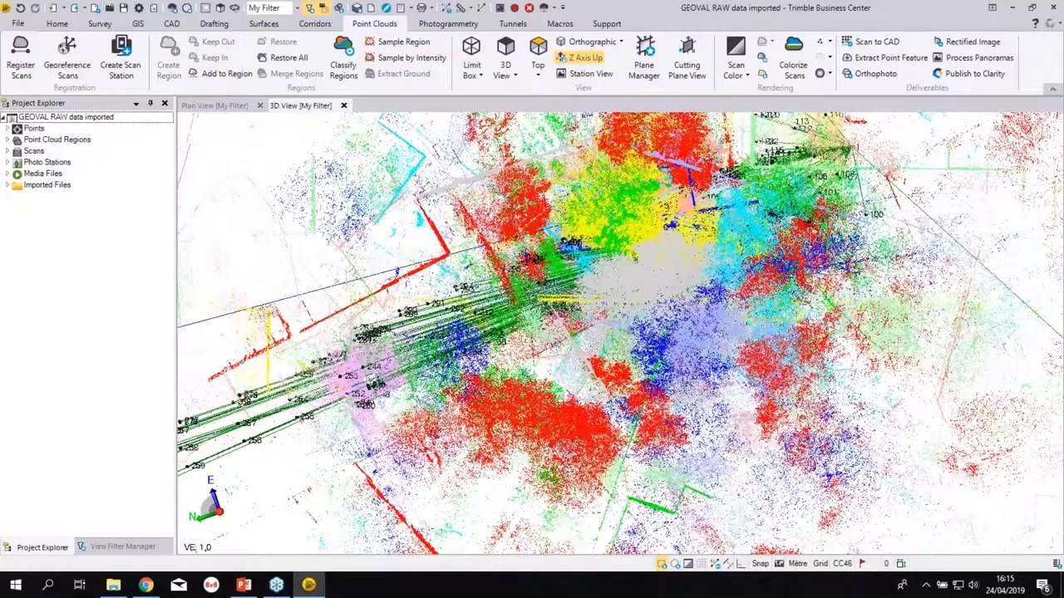
scroll(666, 286, down, 2)
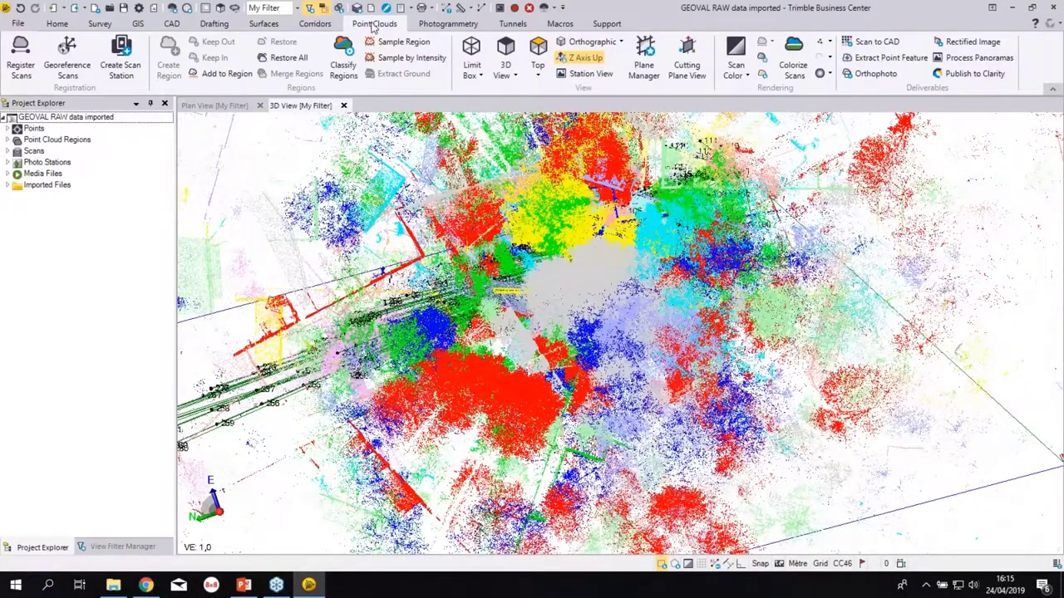
- Start Register Scans and choose Station 001 as the reference station
click(25, 59)
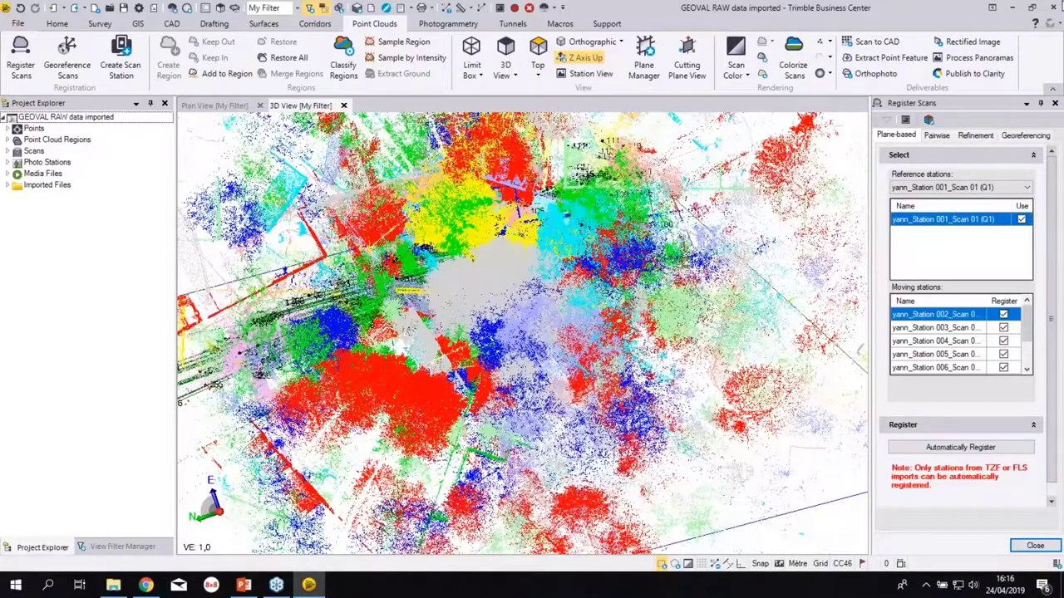
click(1028, 188)
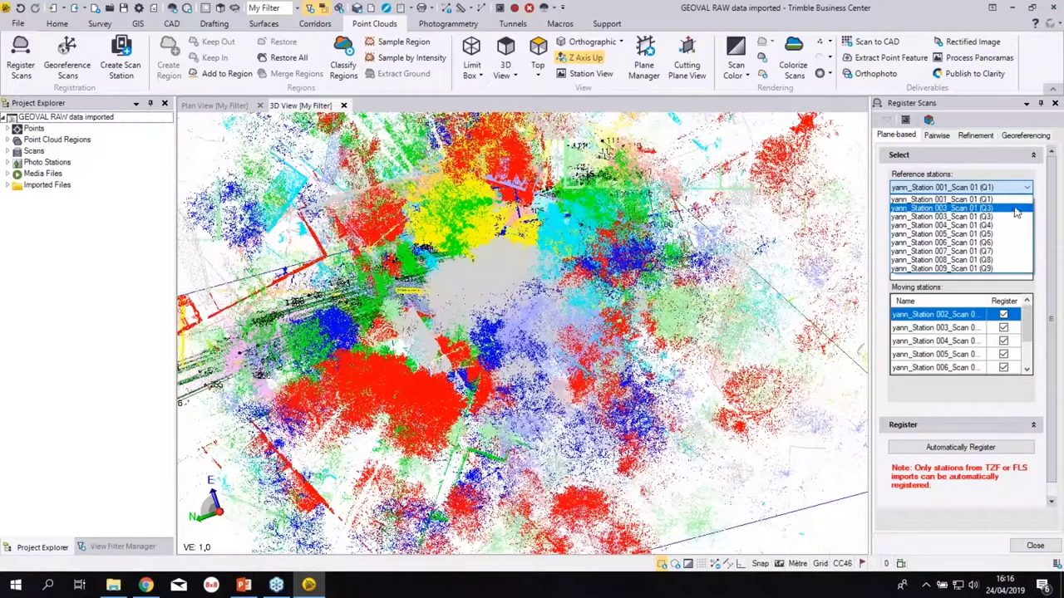
click(1013, 202)
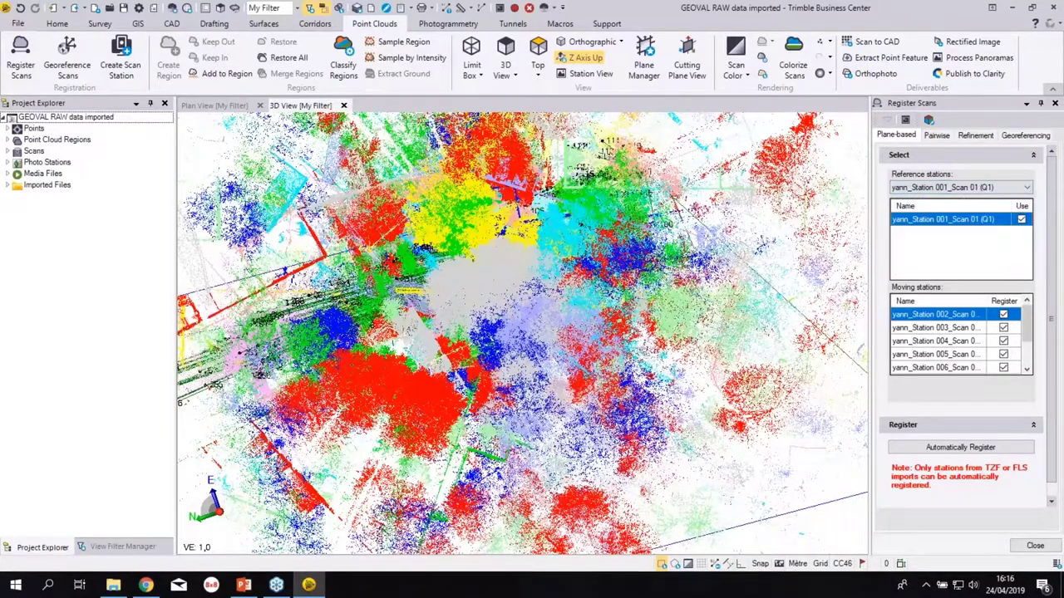
- Run Automatically Register to align all moving stations to Station 001
click(964, 448)
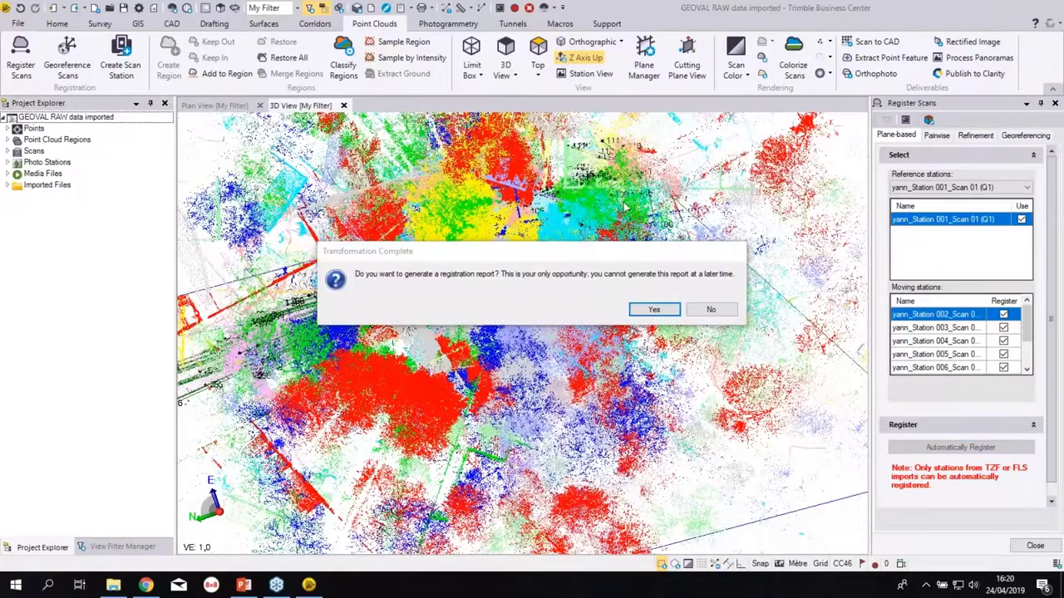
- Accept the prompt to generate the Scan Refinement Report
click(654, 310)
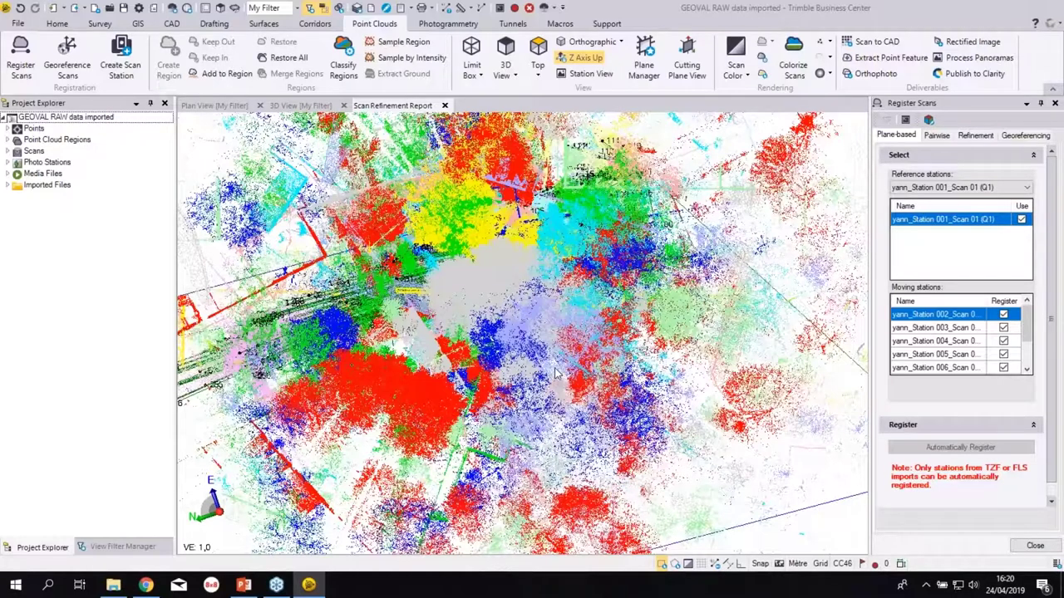
- Scroll through the Scan Refinement Report to review the registration results
click(960, 187)
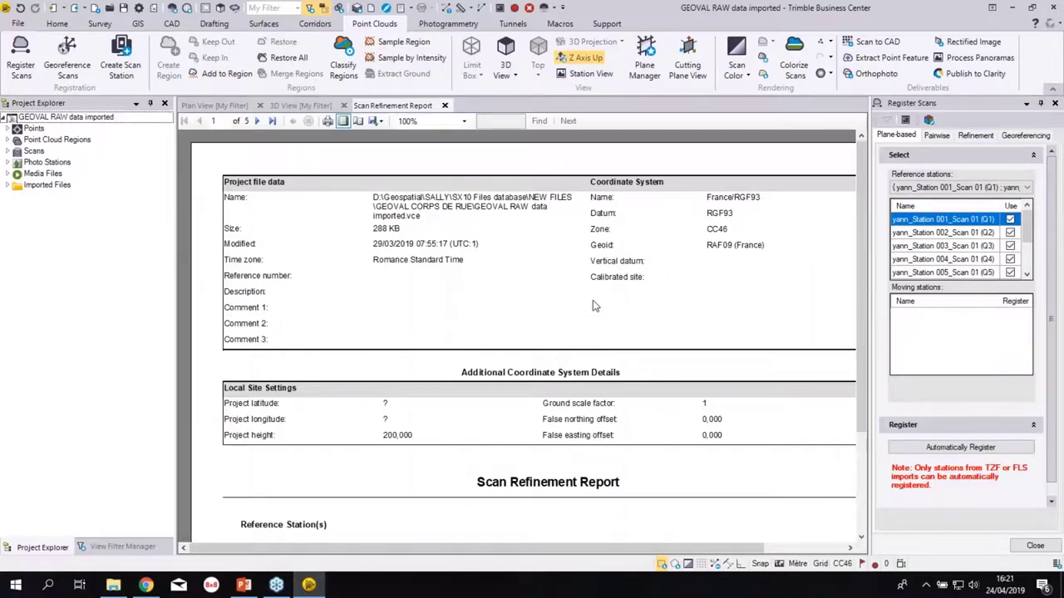
scroll(588, 305, down, 6)
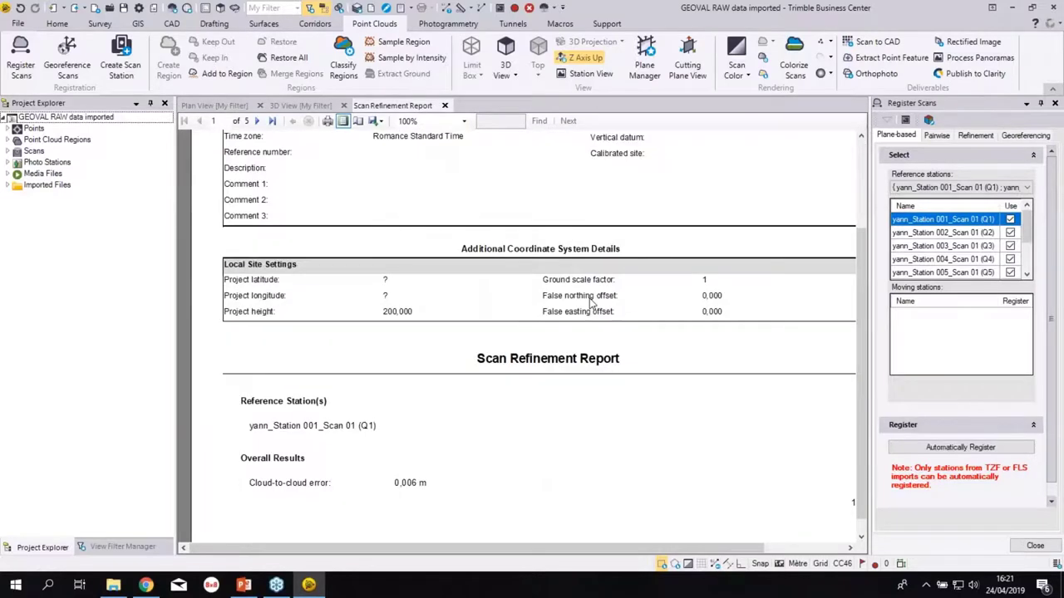
scroll(588, 303, down, 3)
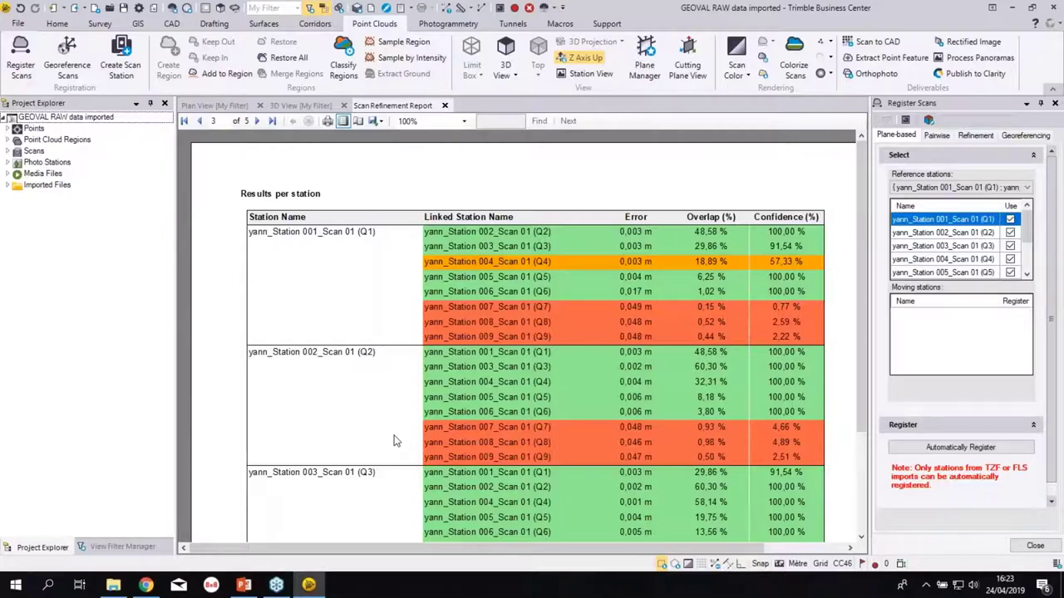
scroll(517, 343, down, 2)
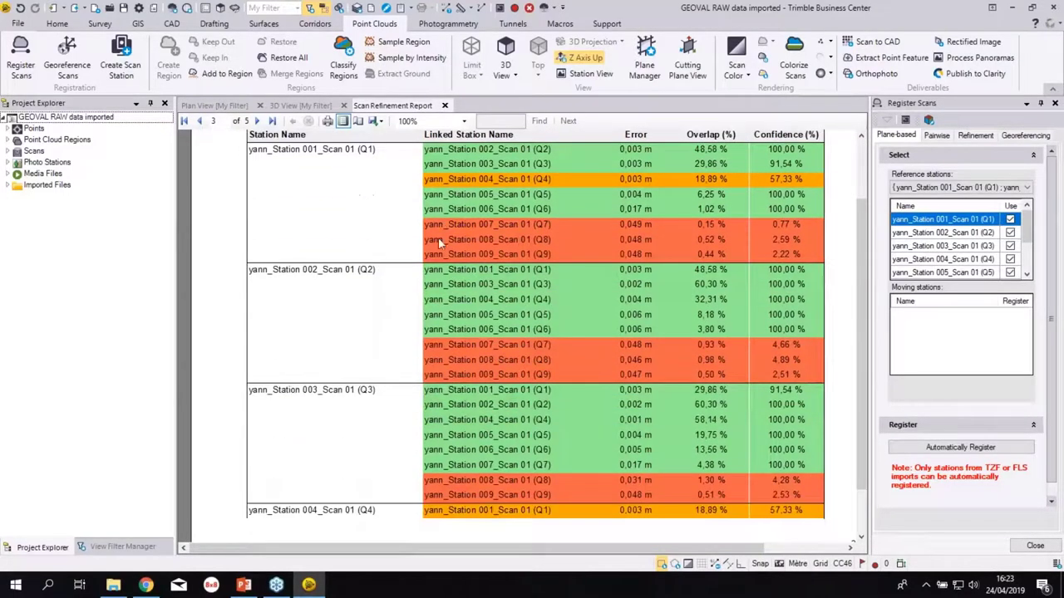
- Check the report's export formats, then close the report without exporting
click(380, 121)
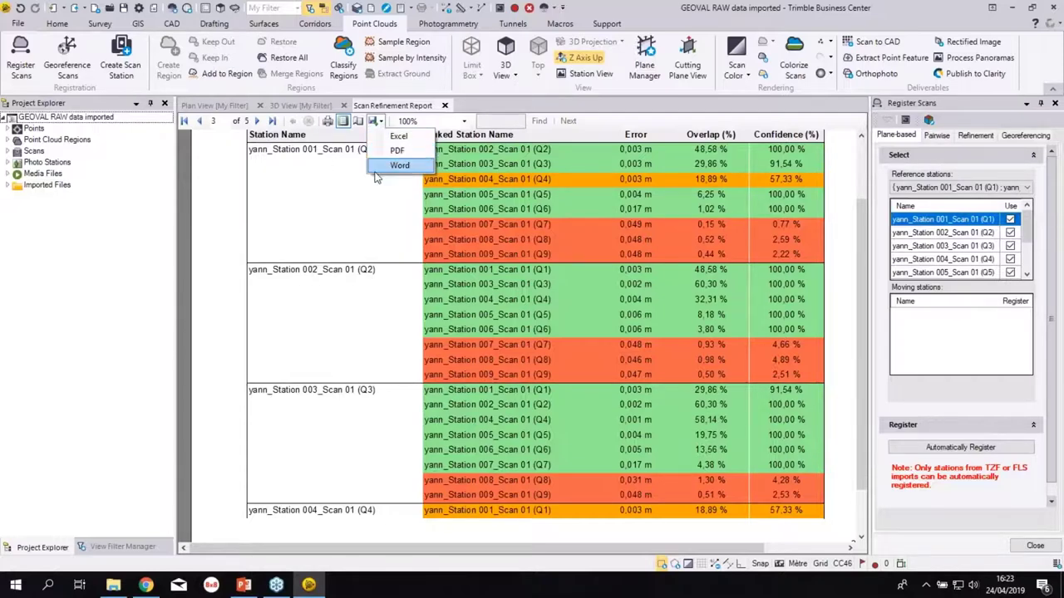
click(374, 121)
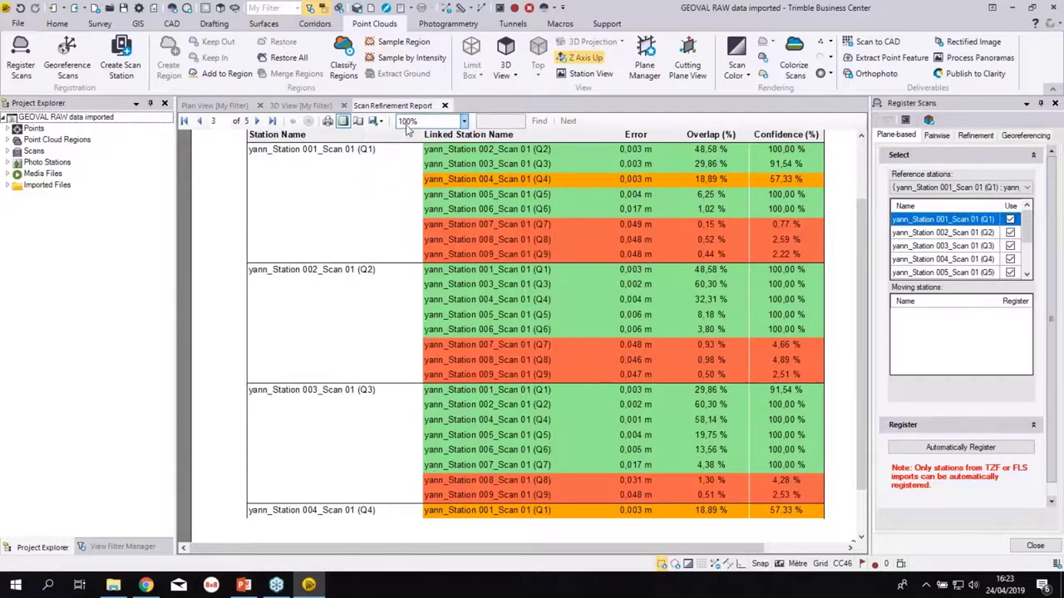
click(444, 107)
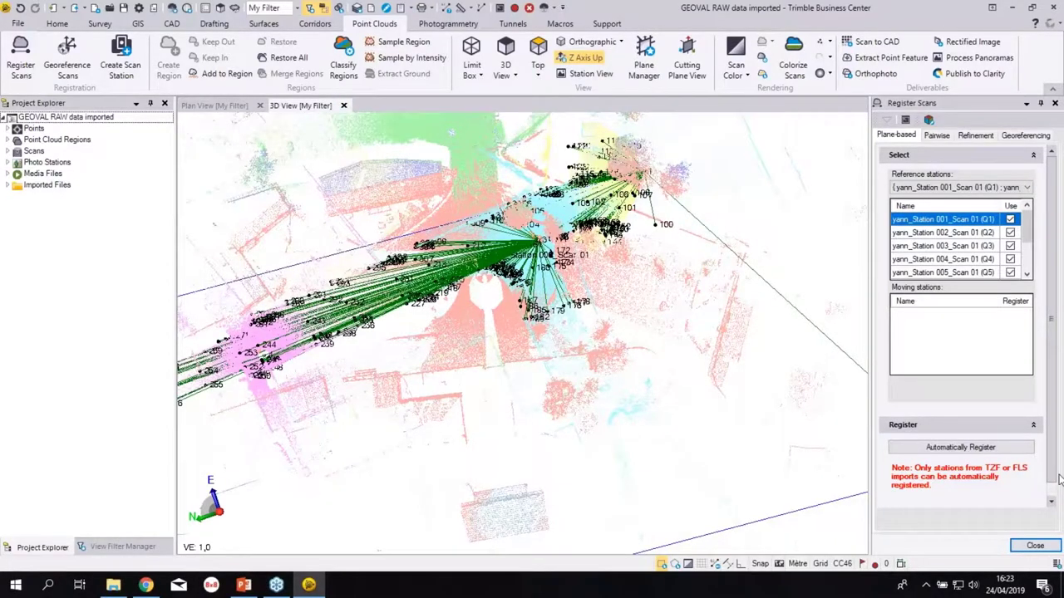
- Close Register Scans so the project recomputes, then switch to the Plan View
scroll(1047, 498, down, 1)
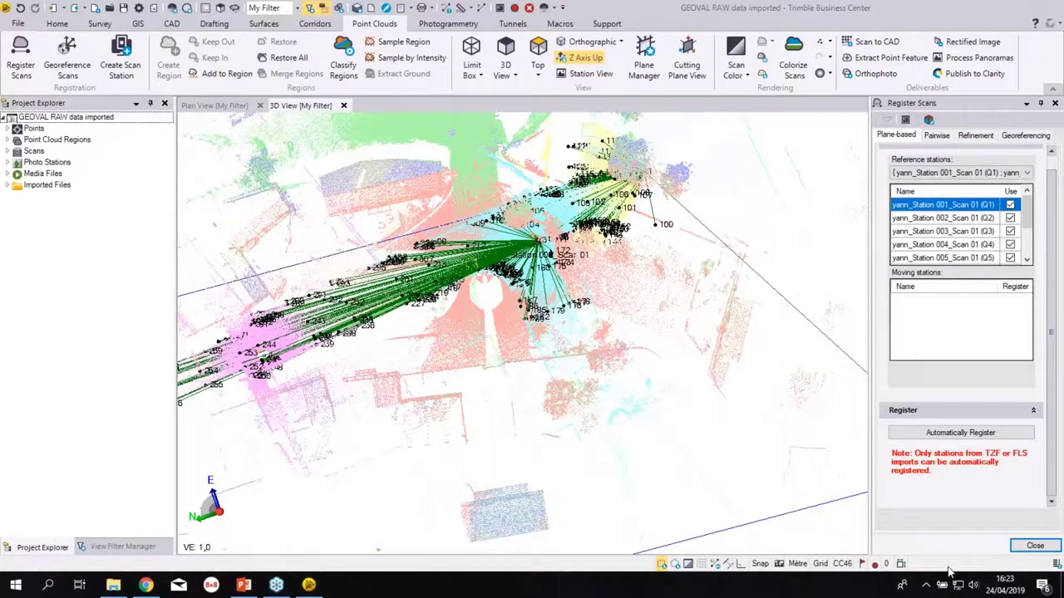
click(1034, 546)
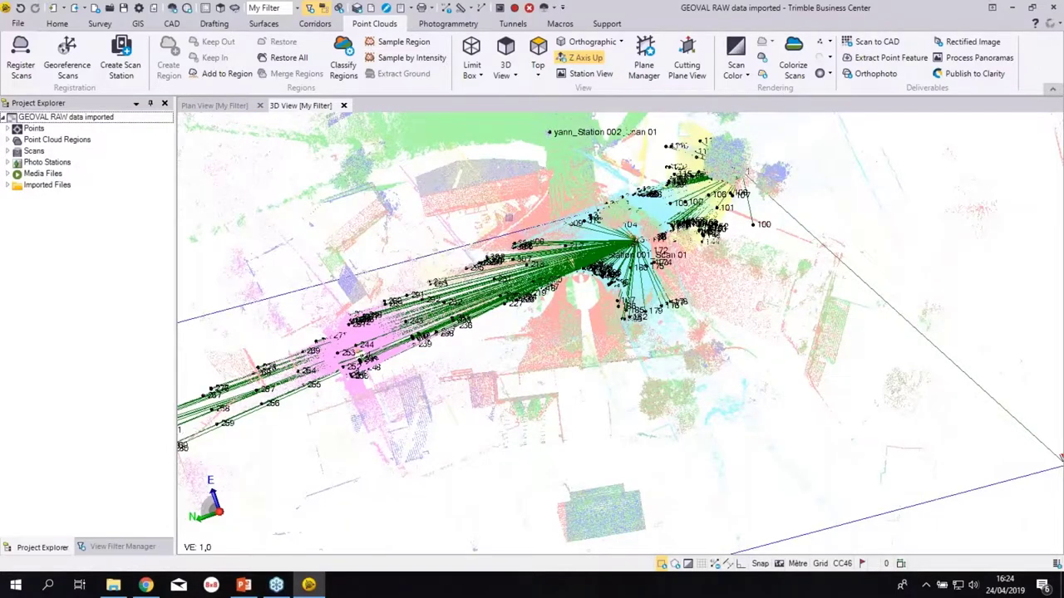
middle_drag(509, 218, 550, 354)
scroll(559, 242, up, 2)
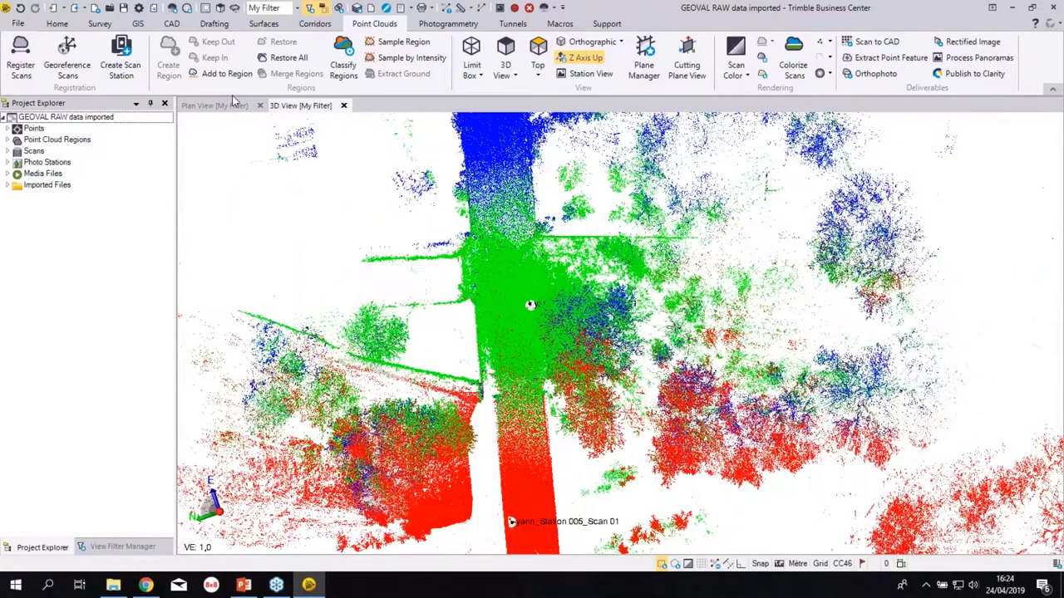
click(218, 105)
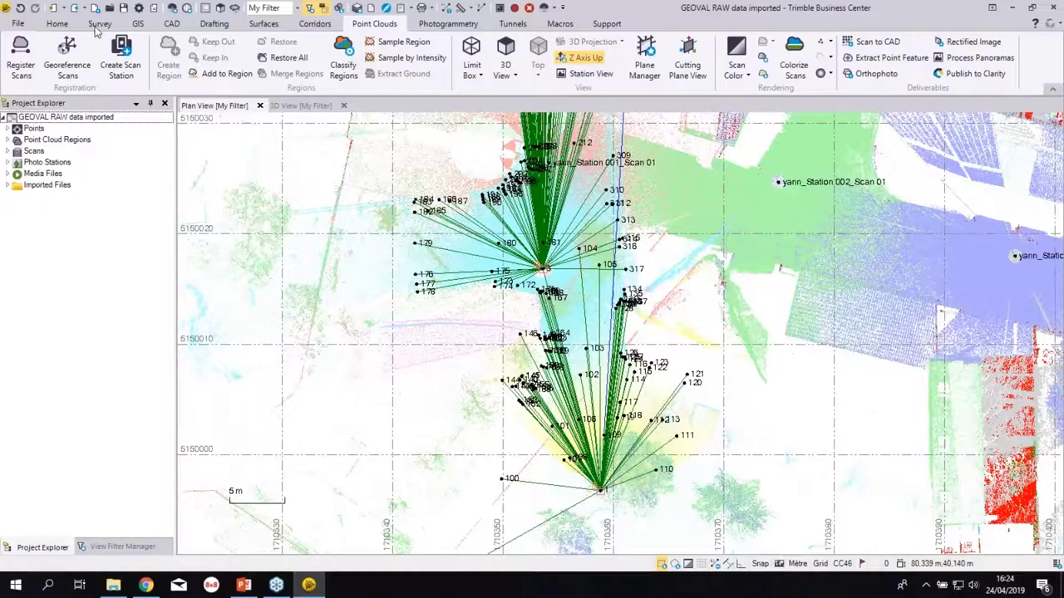
- Reopen Register Scans and switch to pairwise registration
click(21, 58)
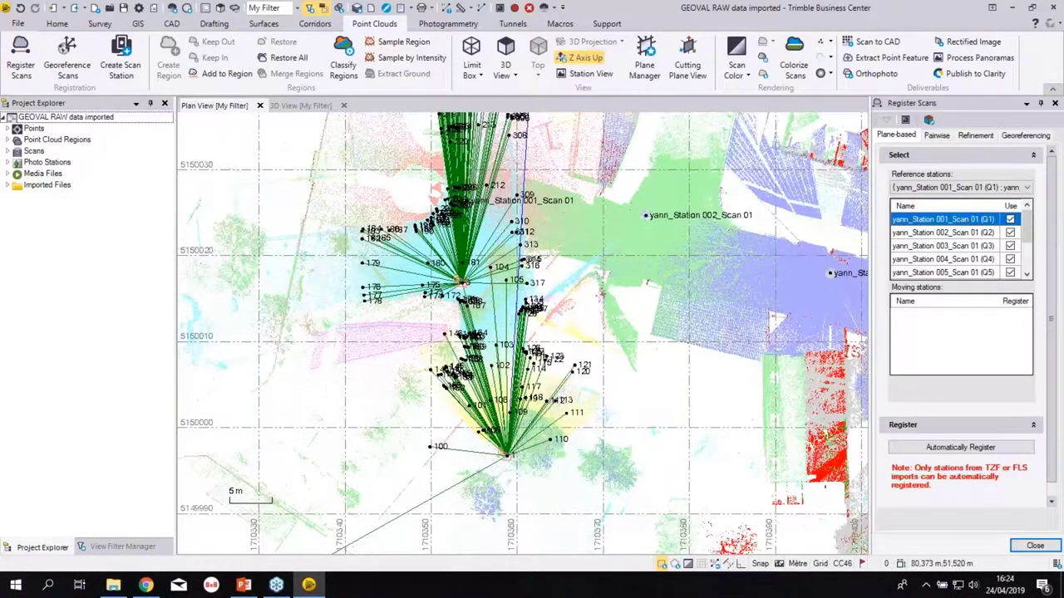
click(935, 137)
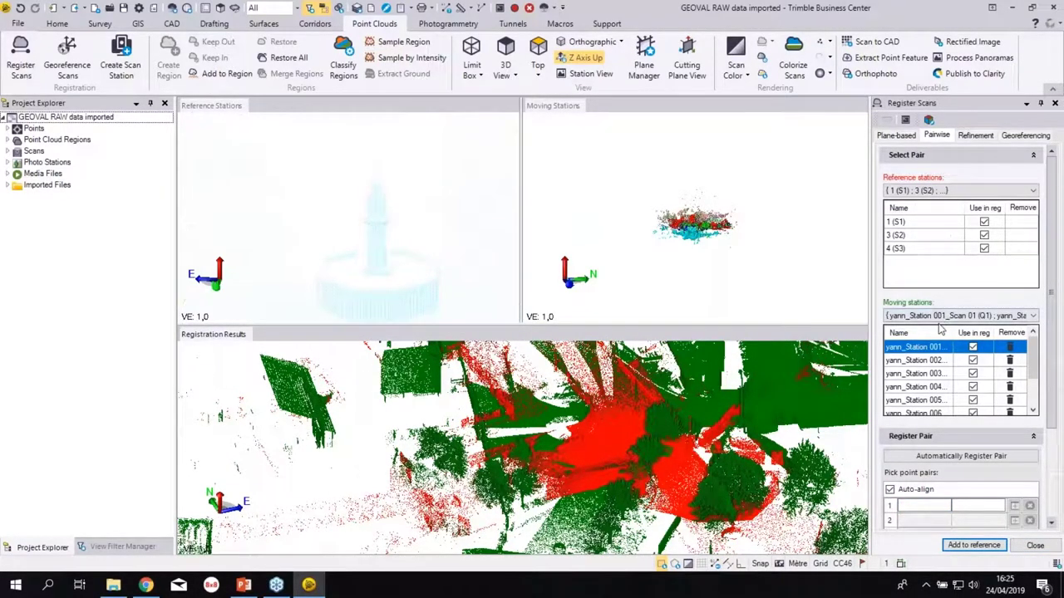
- Check the Moving stations list unchanged and put the cursor in the first pick point pair field
click(964, 318)
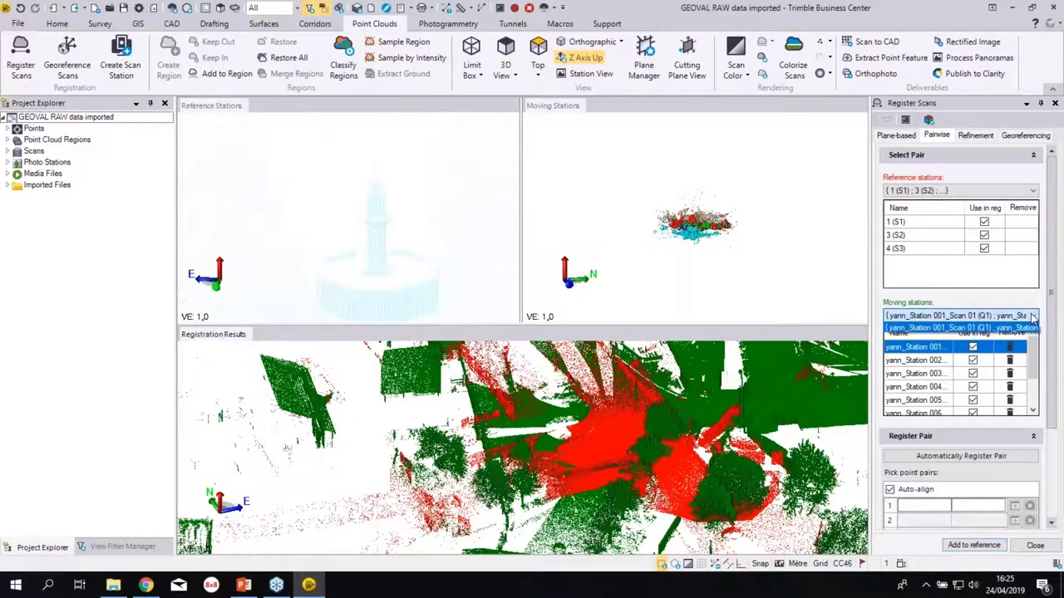
click(1036, 359)
mouse_move(1034, 368)
mouse_down()
mouse_move(1034, 404)
mouse_move(1033, 370)
mouse_up()
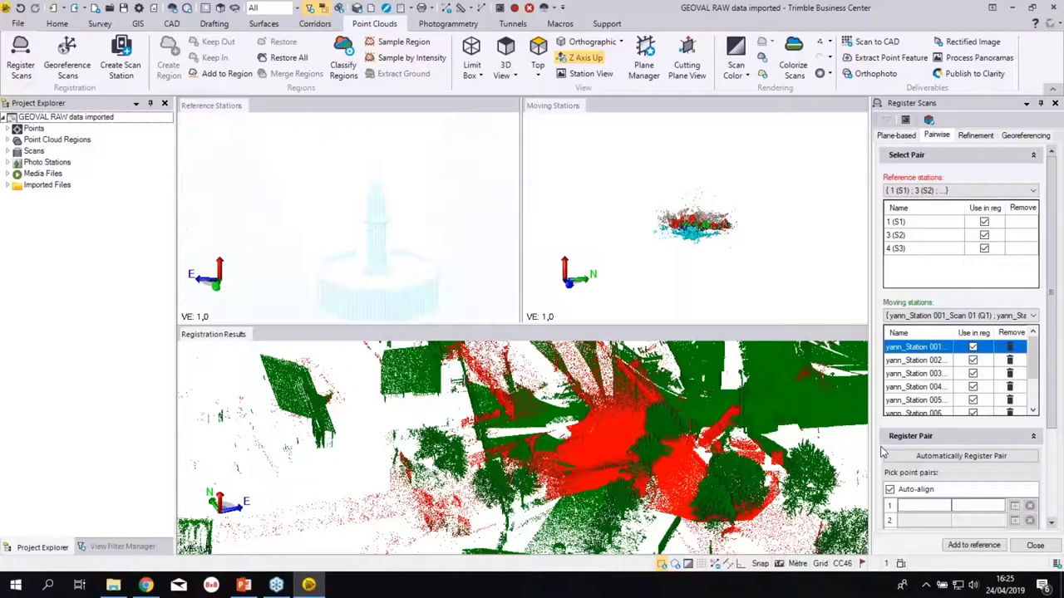
click(909, 505)
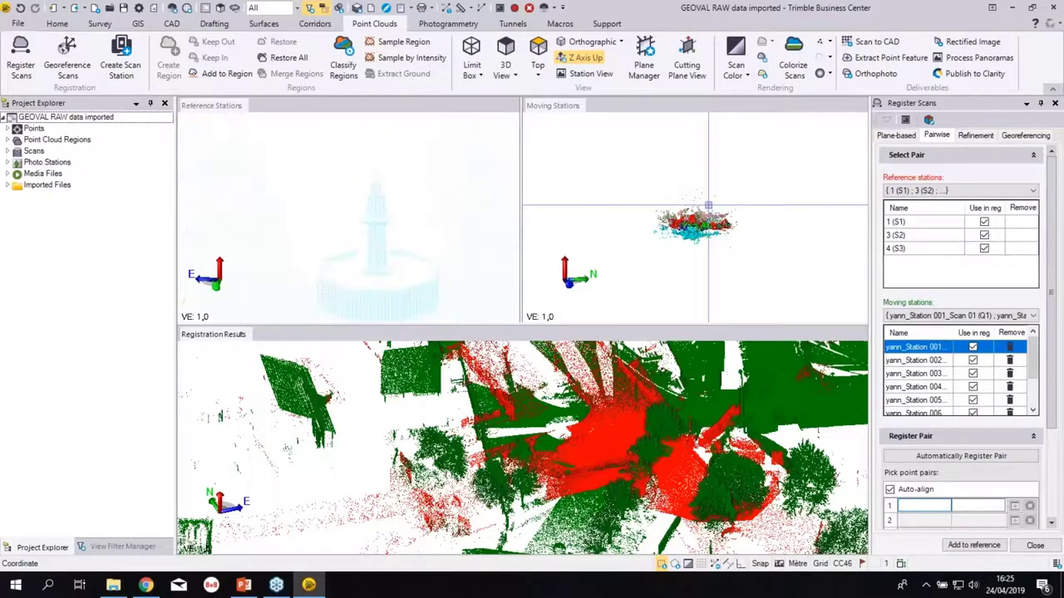
- Pick the fountain tower top as reference point 1 and its match in the moving scan
click(375, 171)
scroll(678, 218, up, 2)
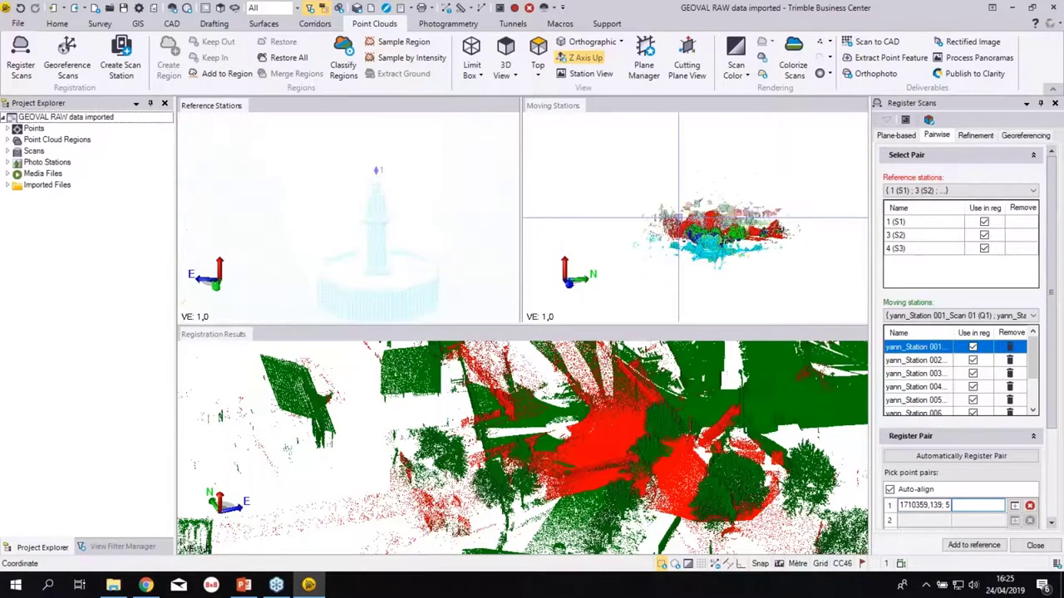
scroll(678, 218, up, 5)
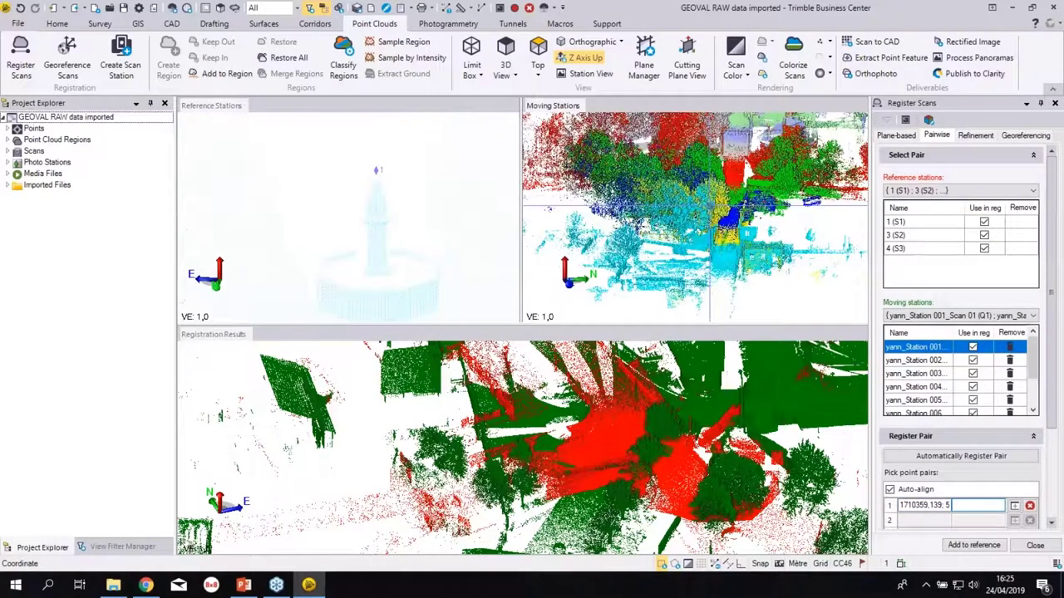
scroll(693, 232, up, 6)
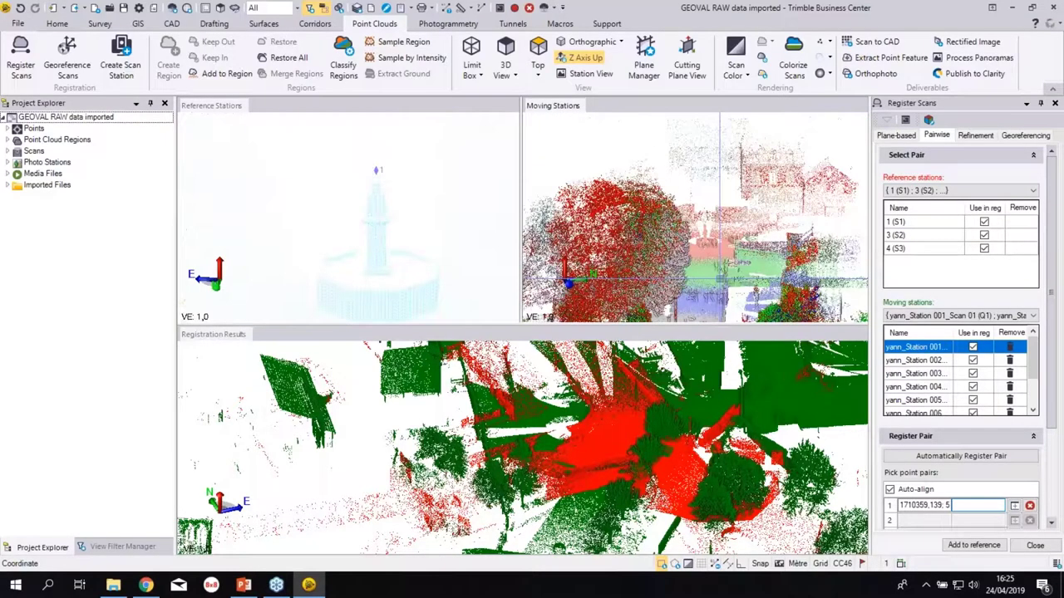
scroll(707, 251, up, 2)
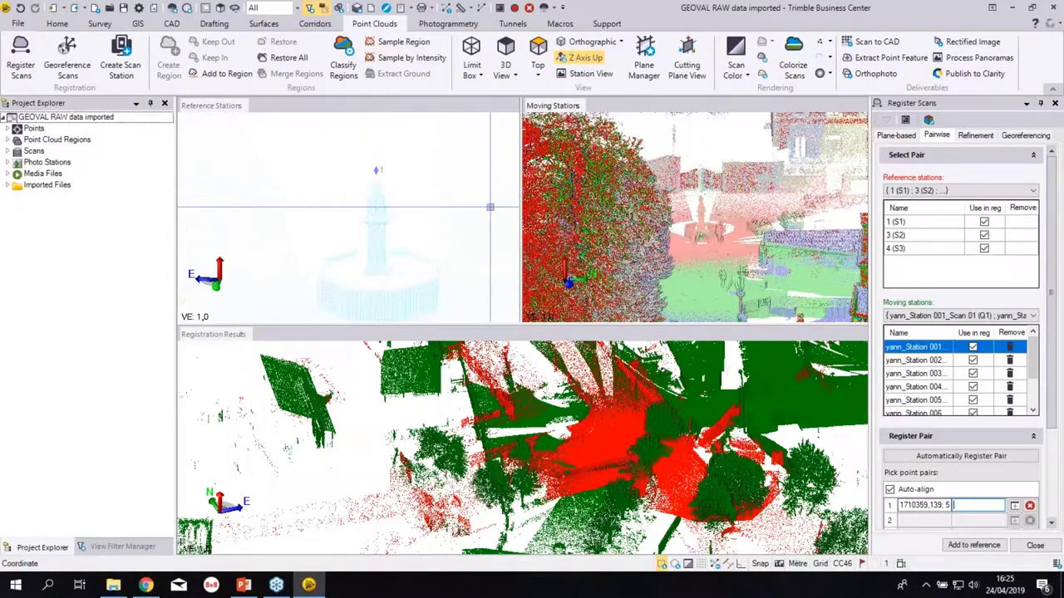
scroll(721, 213, up, 2)
scroll(698, 199, up, 2)
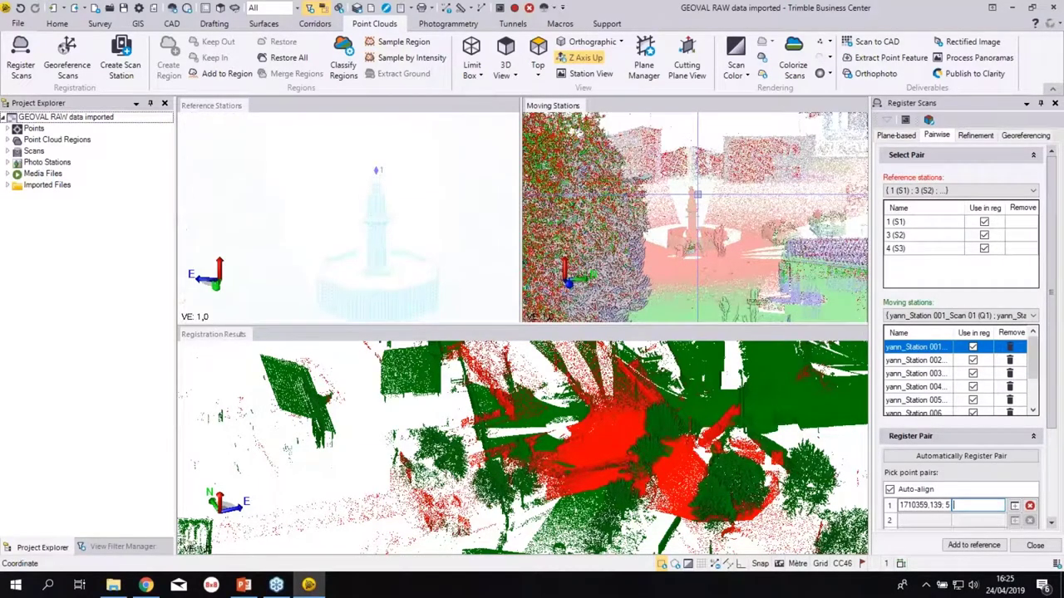
click(691, 191)
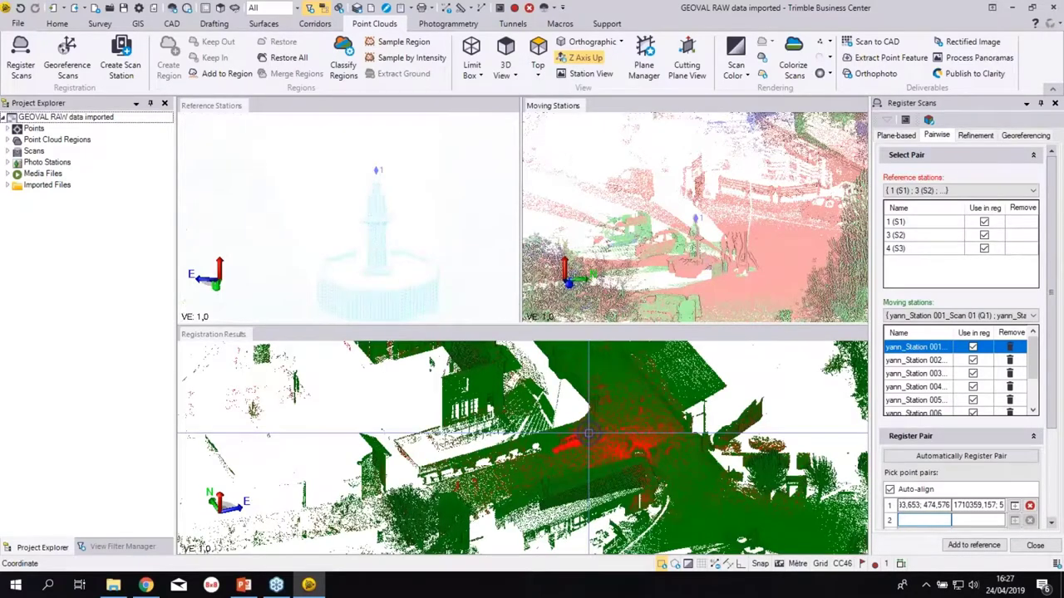
- Inspect the aligned registration result and add the moving scan to the reference stations
drag(1051, 432, 1046, 515)
scroll(561, 476, up, 2)
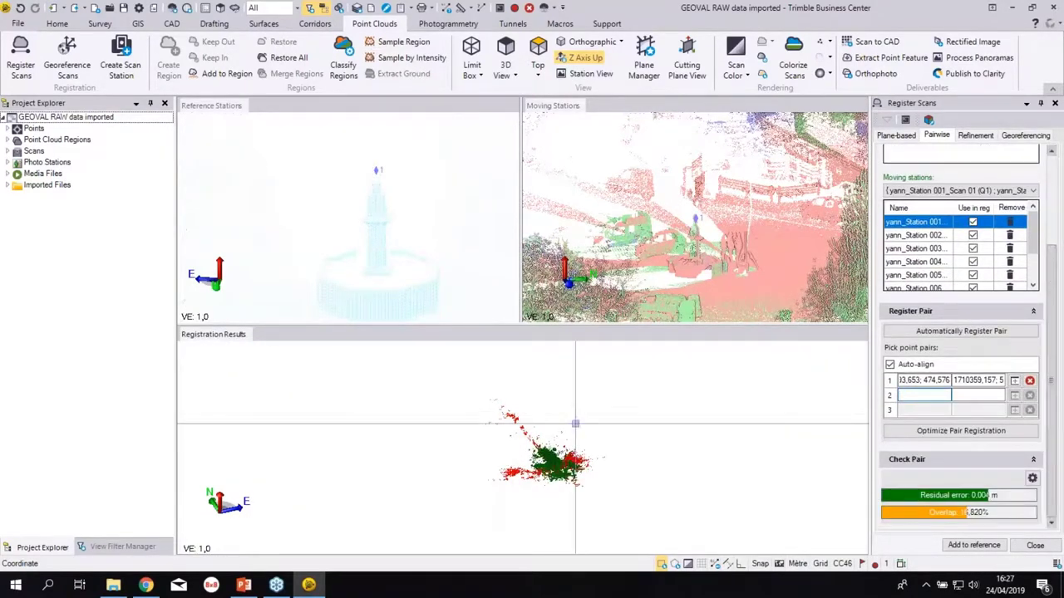
scroll(561, 475, up, 5)
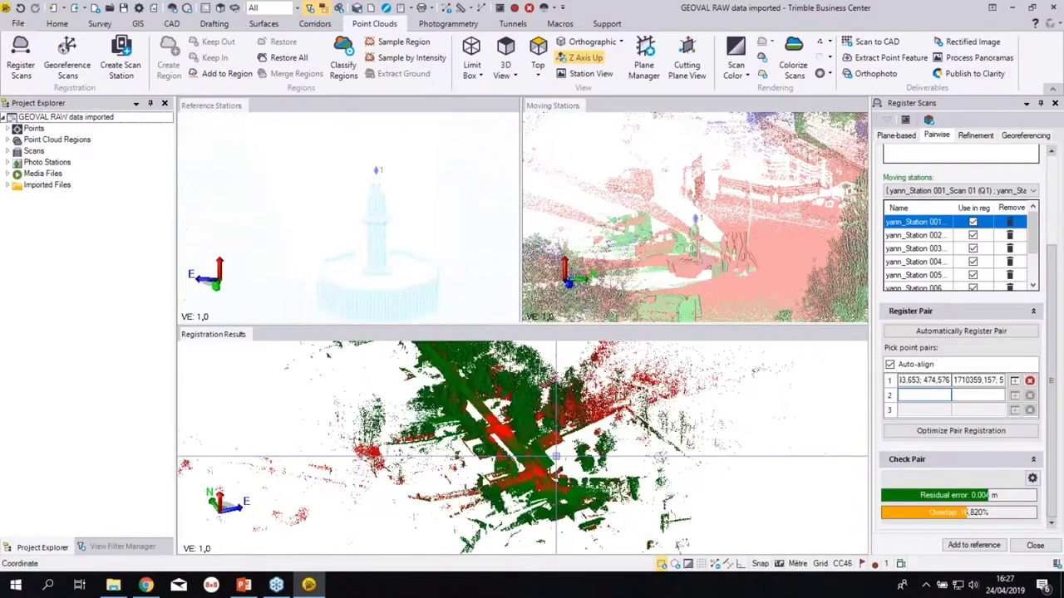
scroll(523, 479, up, 3)
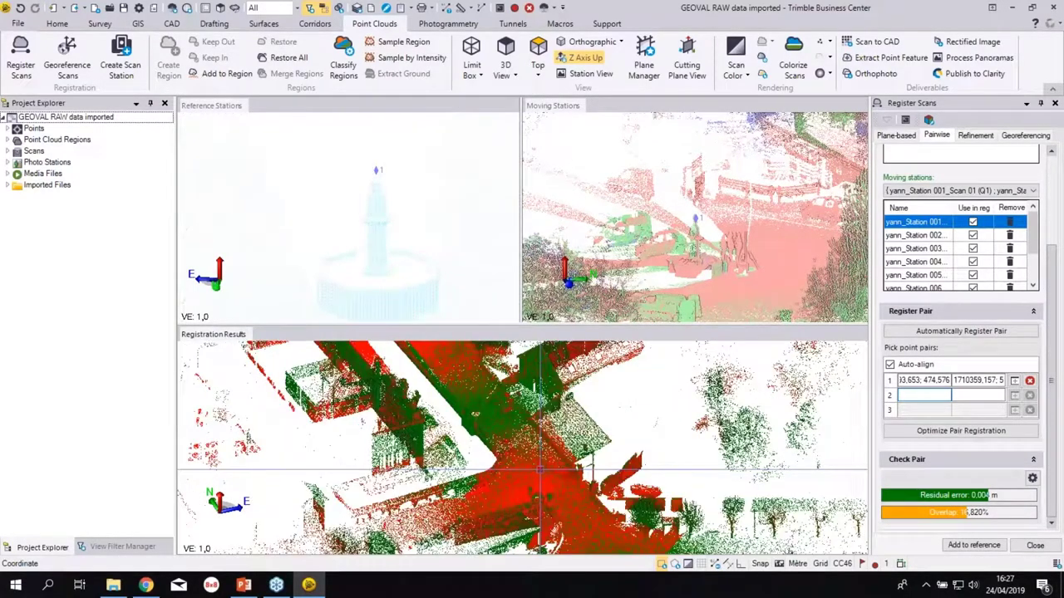
scroll(540, 470, up, 4)
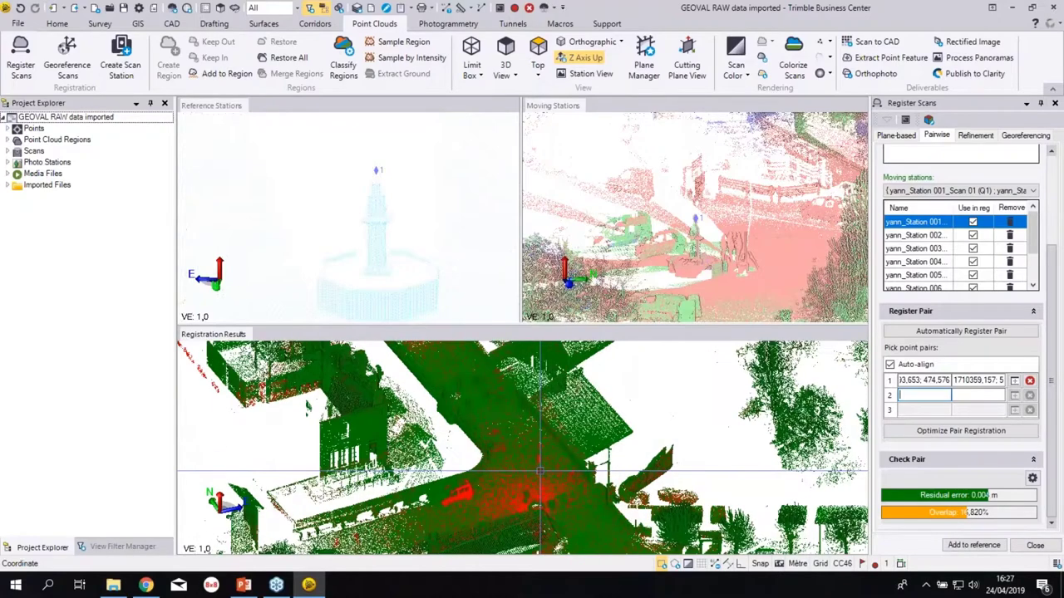
scroll(540, 470, up, 2)
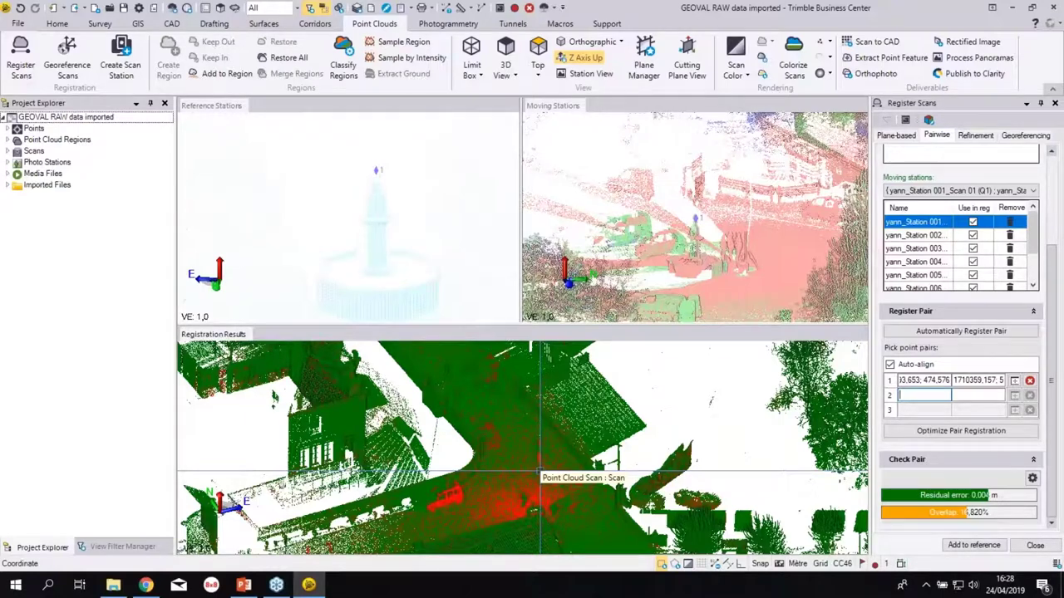
middle_drag(565, 453, 604, 420)
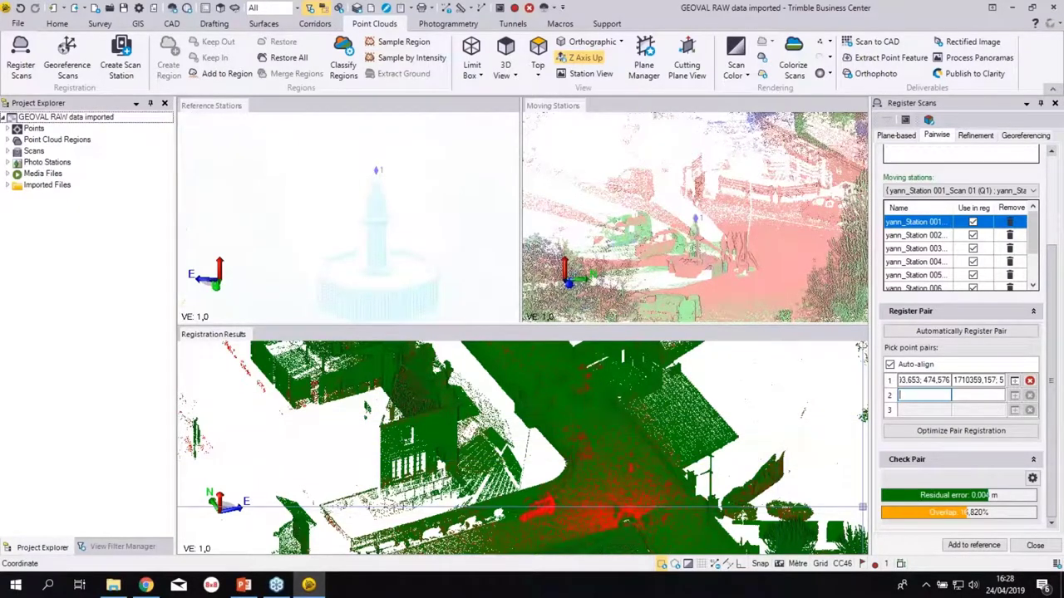
click(976, 546)
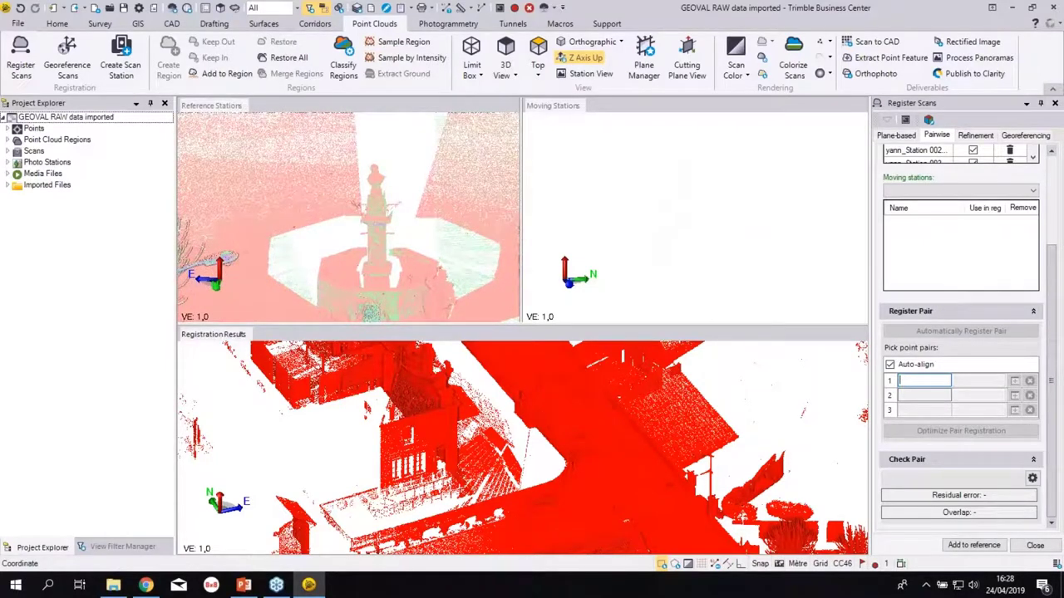
- Finish scan registration, then show the background map behind the yann_Station scans in Plan View
click(1036, 545)
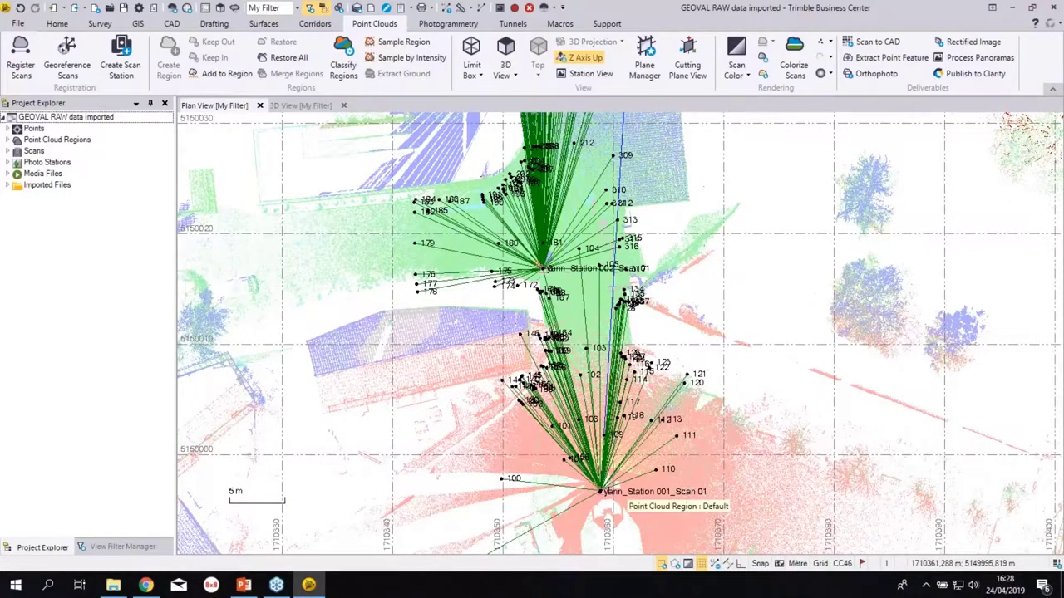
middle_drag(695, 521, 616, 434)
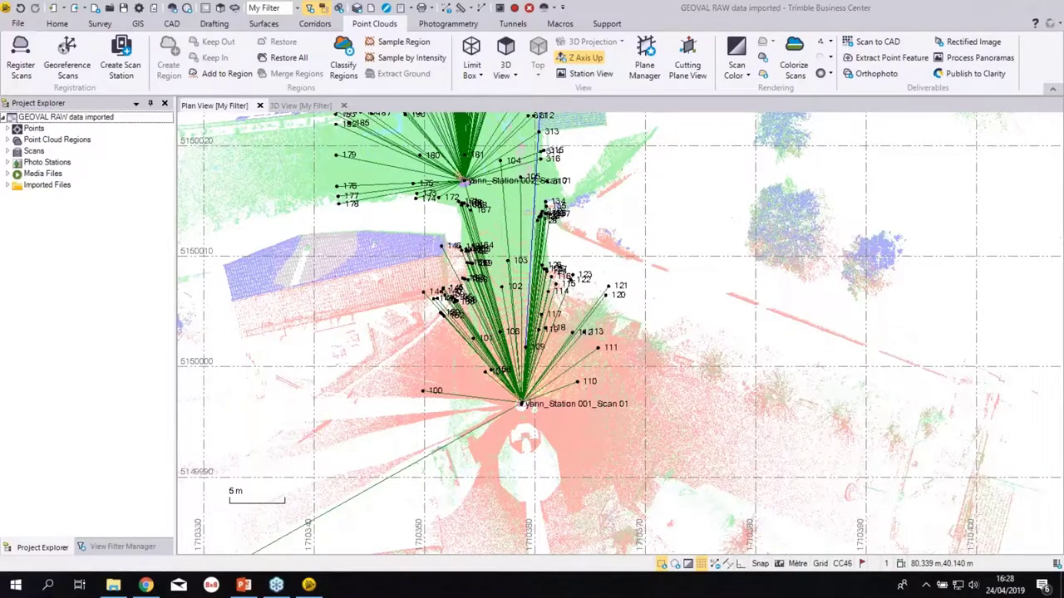
click(780, 566)
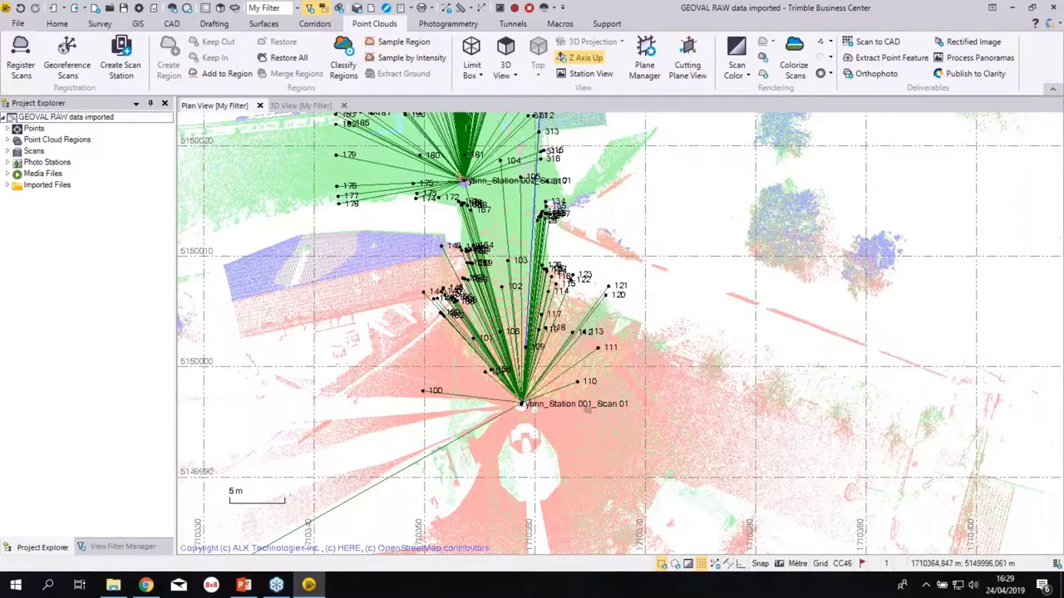
scroll(574, 313, down, 2)
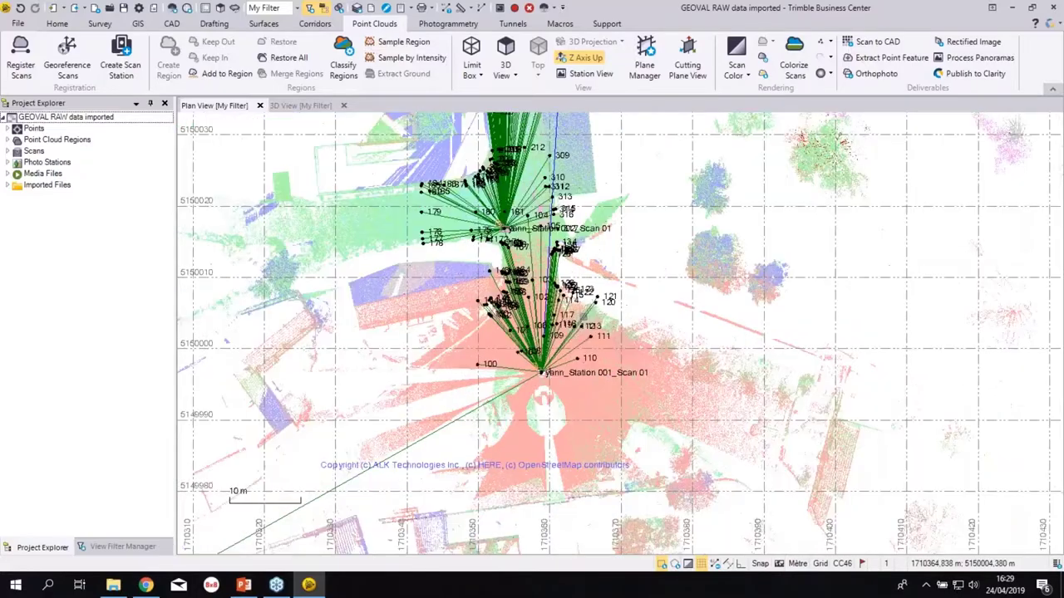
scroll(586, 314, down, 2)
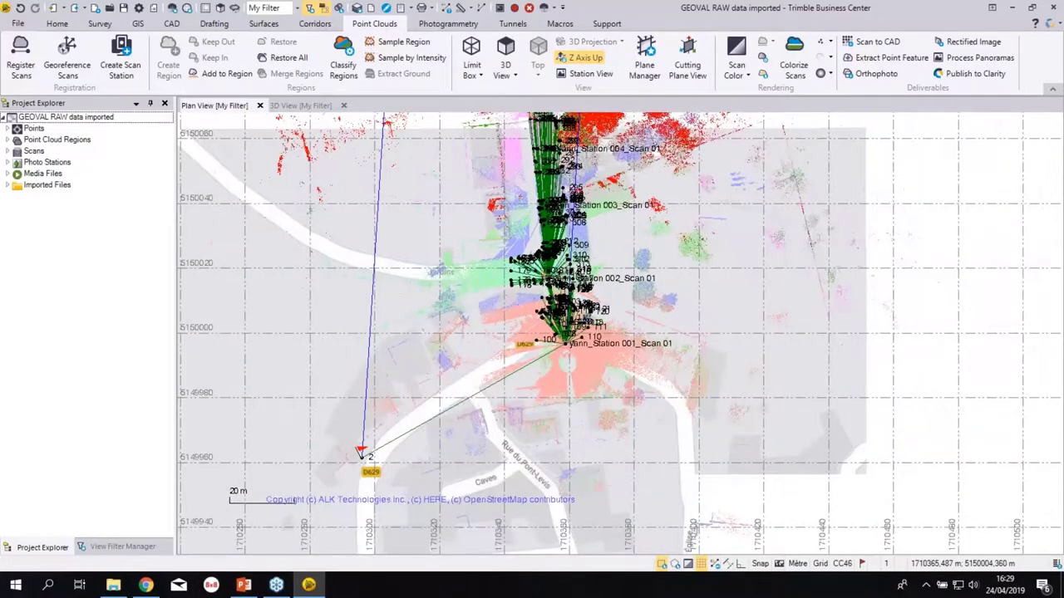
middle_drag(581, 313, 571, 493)
scroll(532, 319, down, 1)
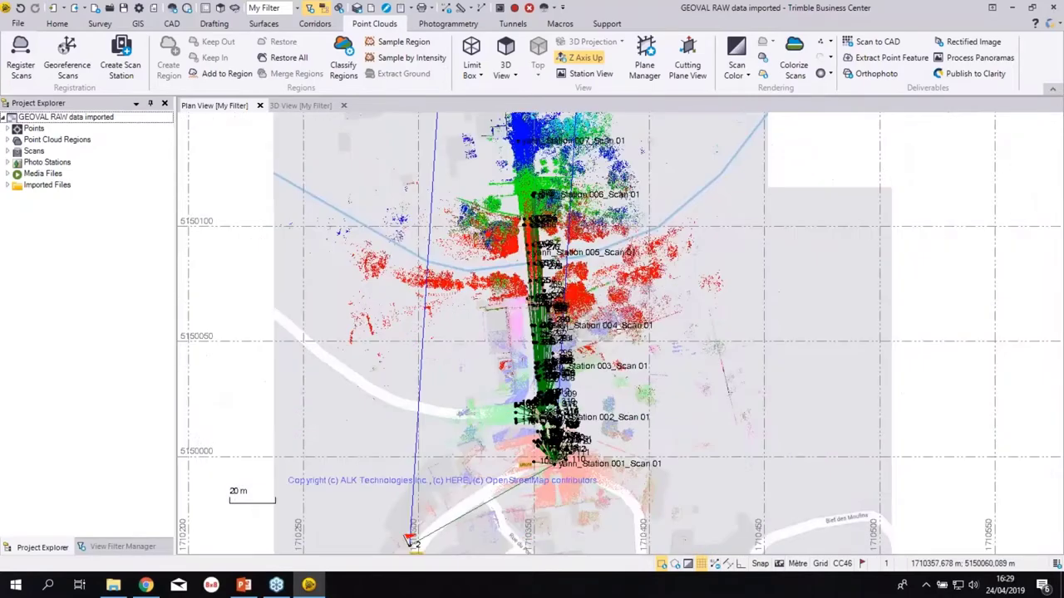
scroll(545, 310, down, 1)
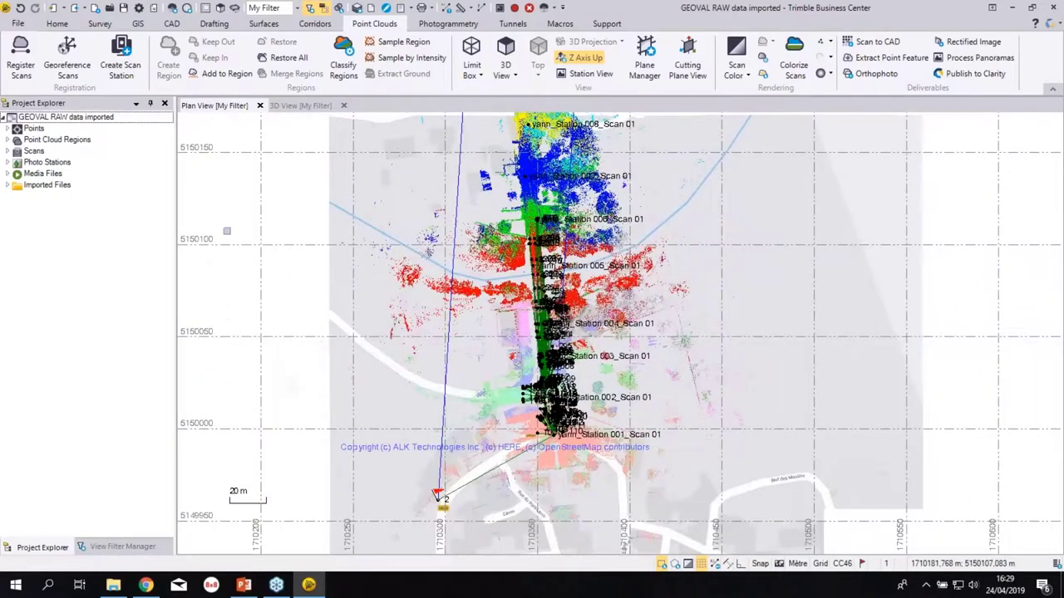
- Set the project's Background Map Type to DigitalGlobe Imagery in project Properties
right_click(46, 118)
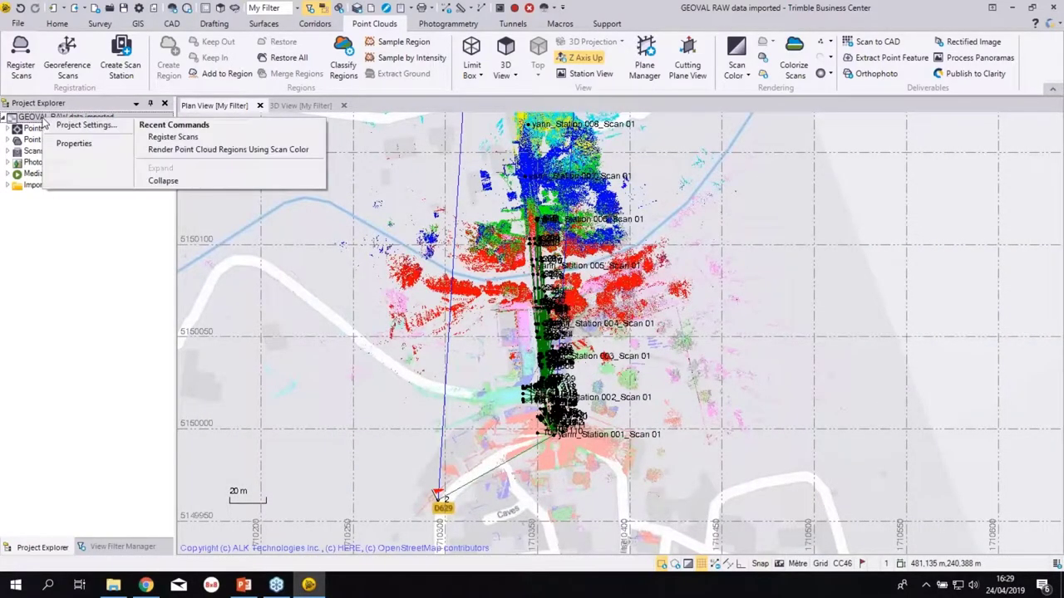
click(72, 143)
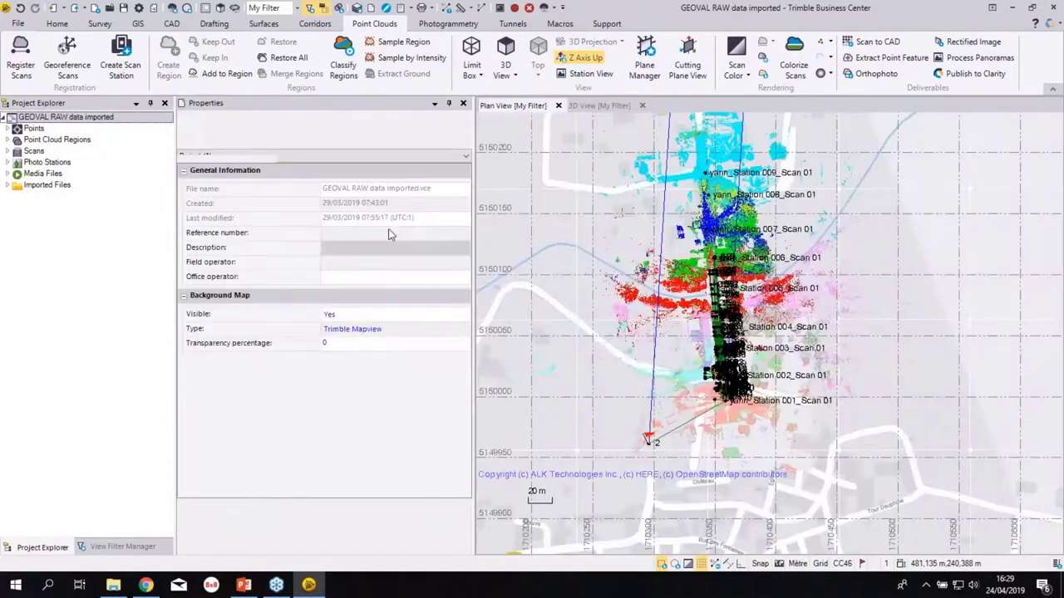
click(413, 328)
click(404, 351)
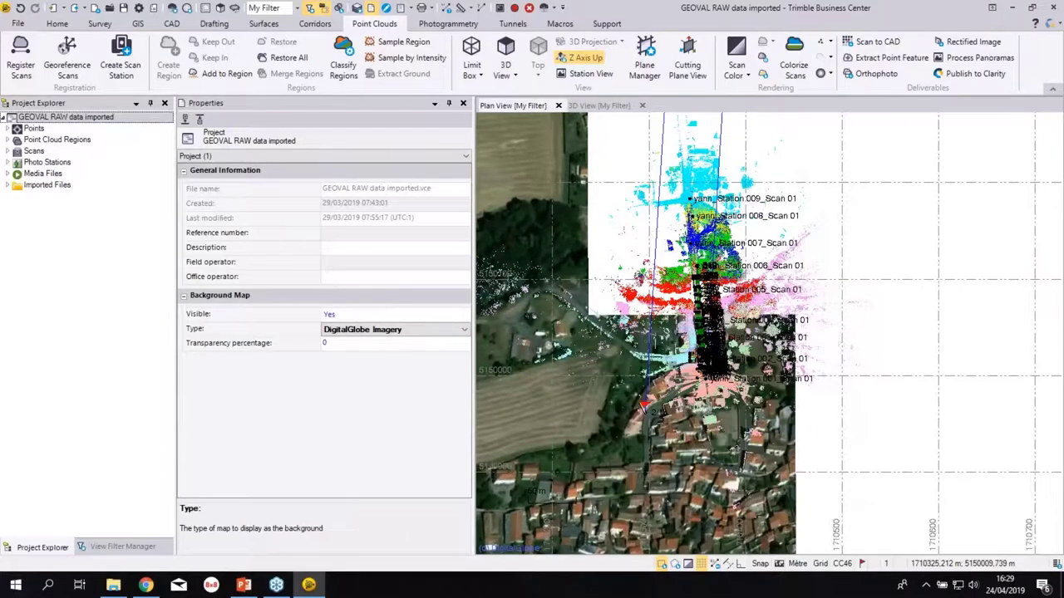
click(464, 104)
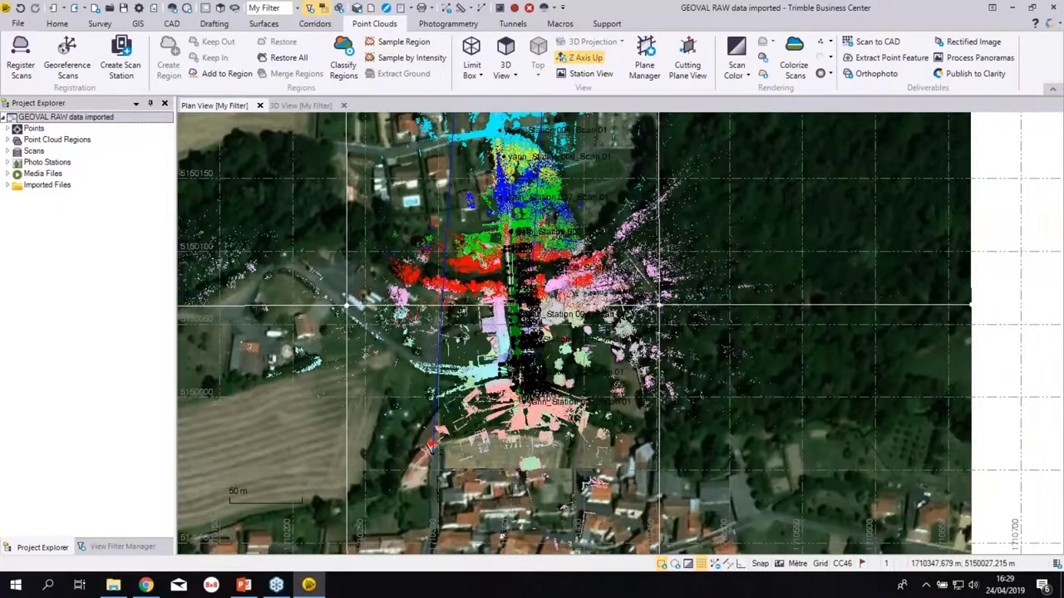
middle_drag(659, 308, 688, 426)
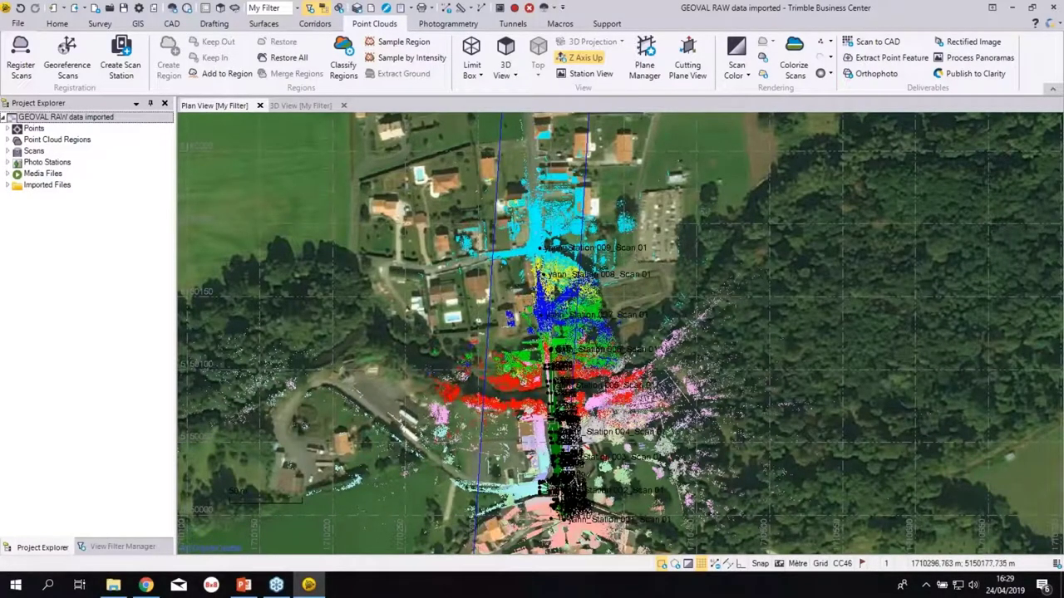
- Close the raw data project without saving and open GEOVAL Classified.vce
click(1056, 7)
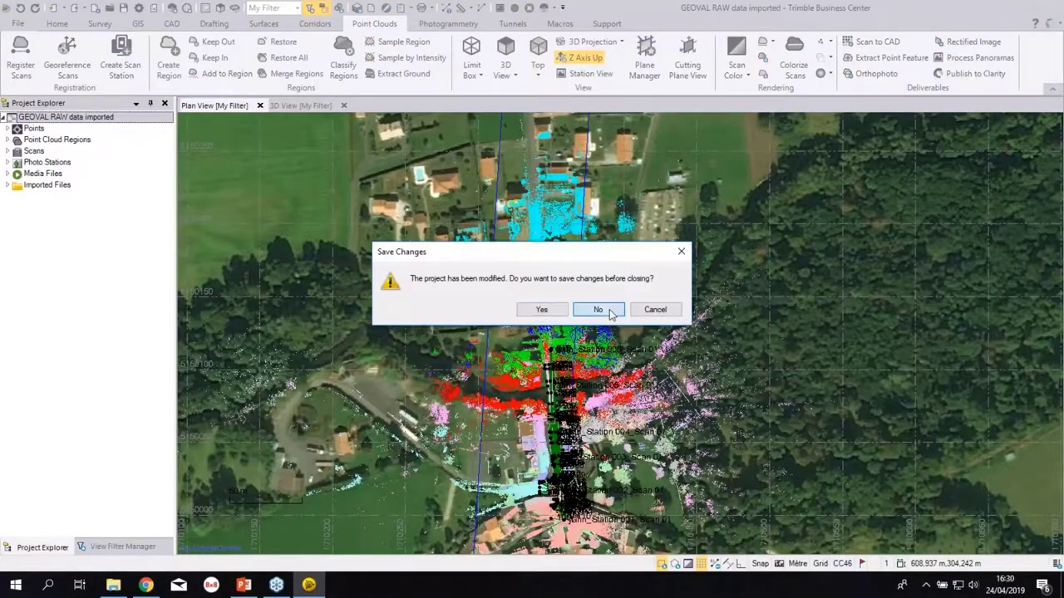
click(599, 309)
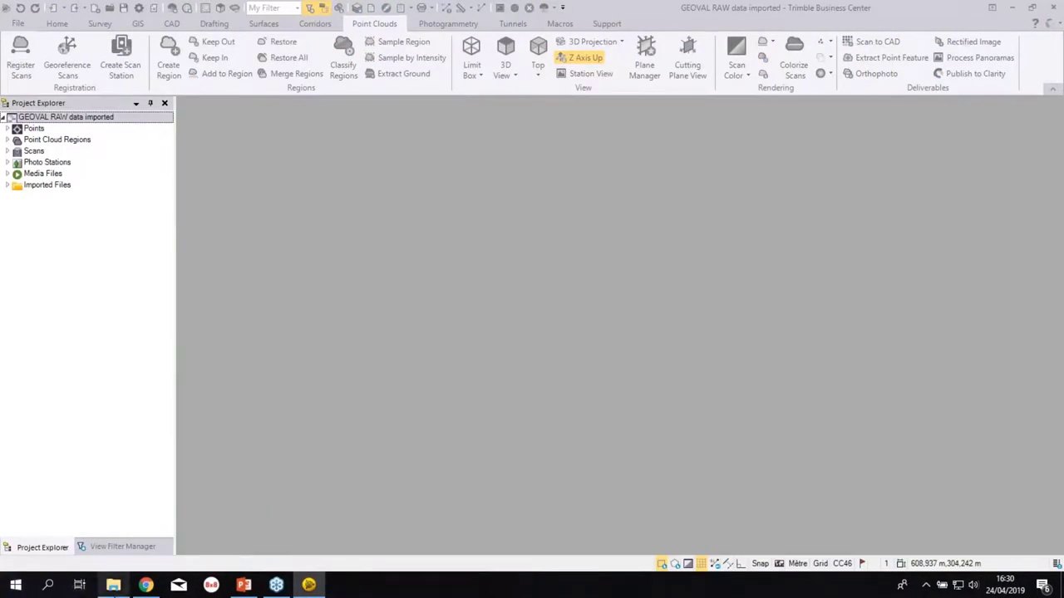
mouse_move(120, 586)
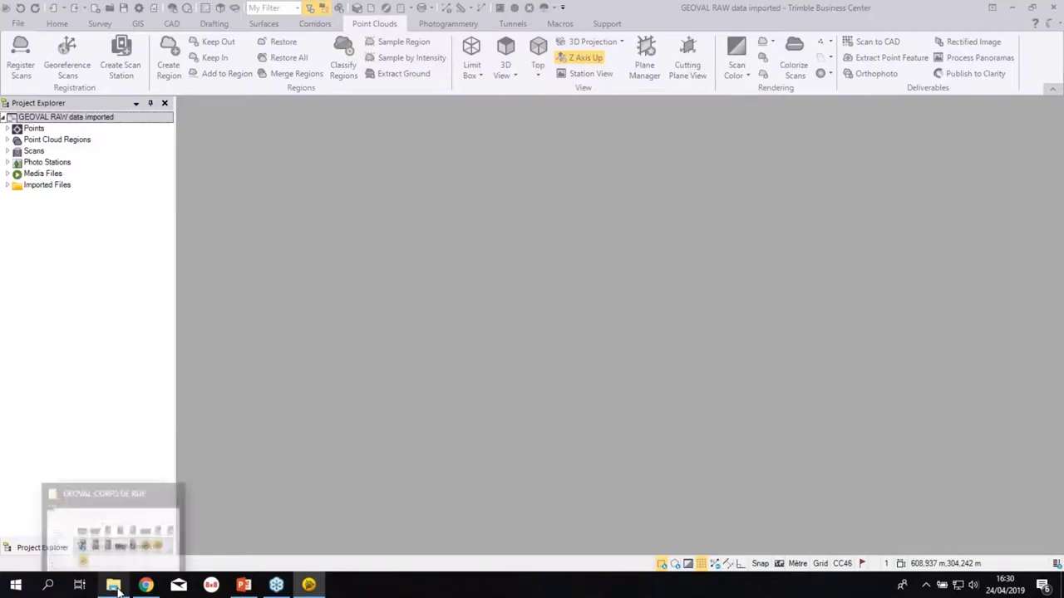
click(129, 536)
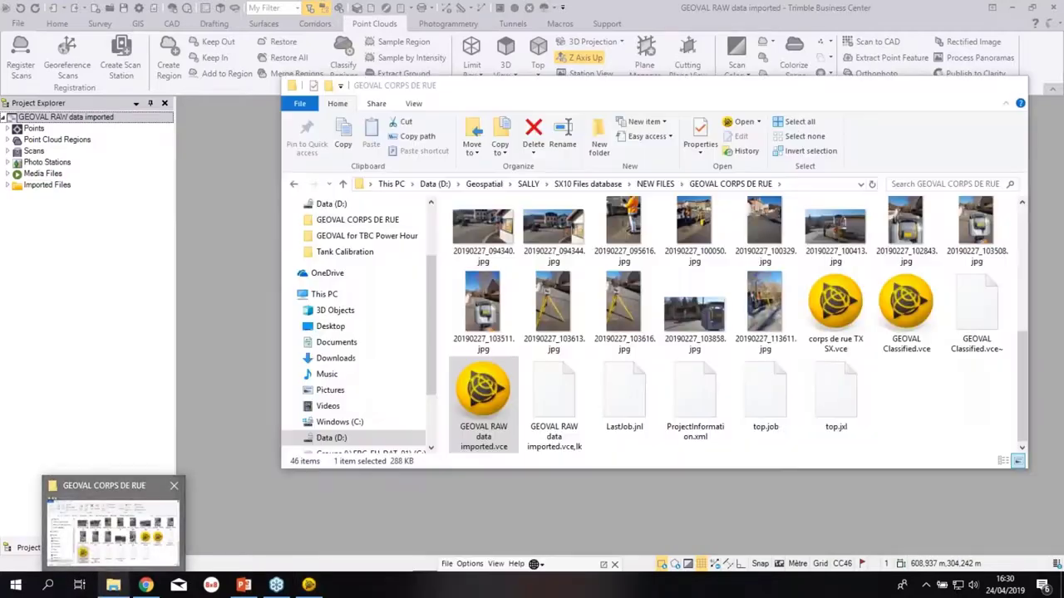
click(914, 310)
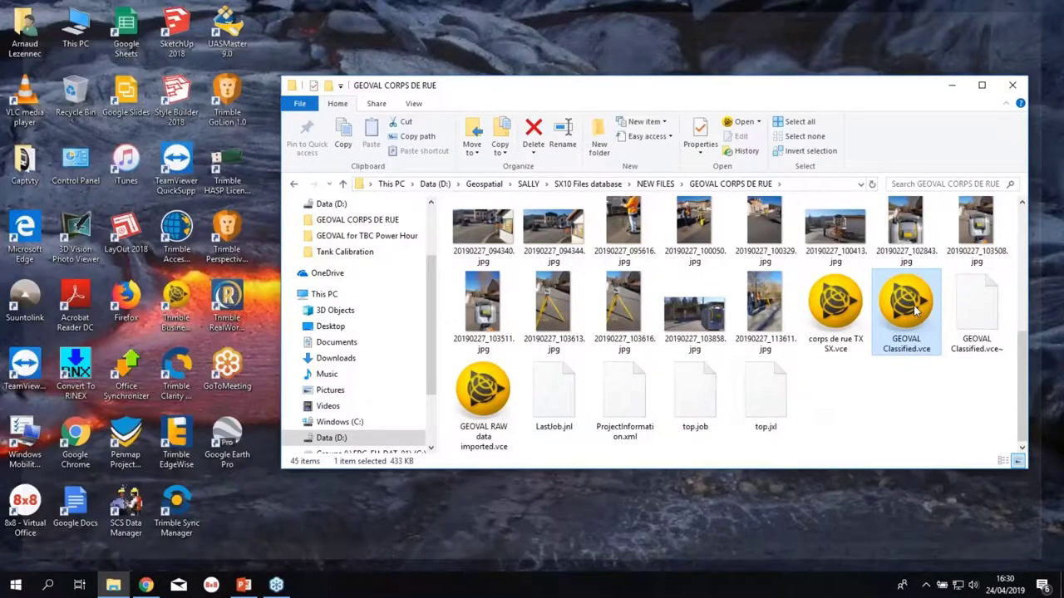
double_click(914, 308)
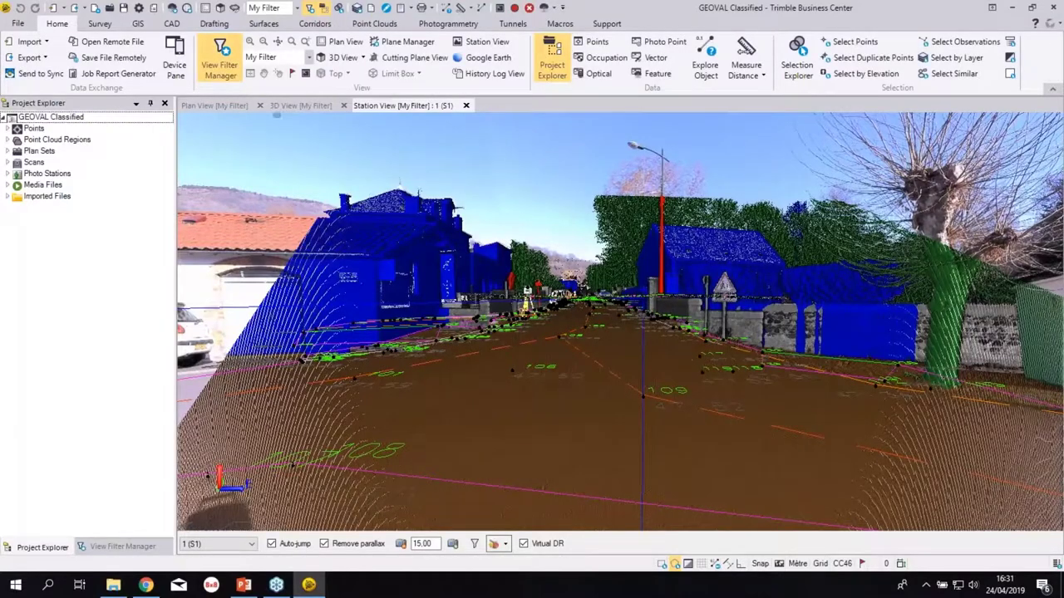
- Switch to the Plan View and centre it over the road junction
click(218, 107)
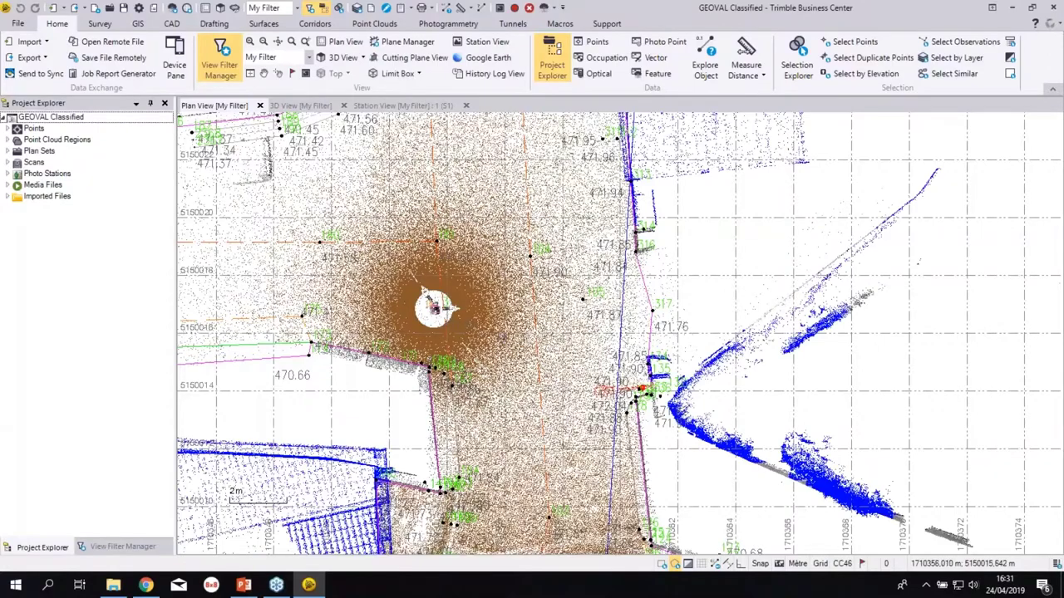
scroll(432, 307, down, 2)
middle_drag(433, 307, 563, 254)
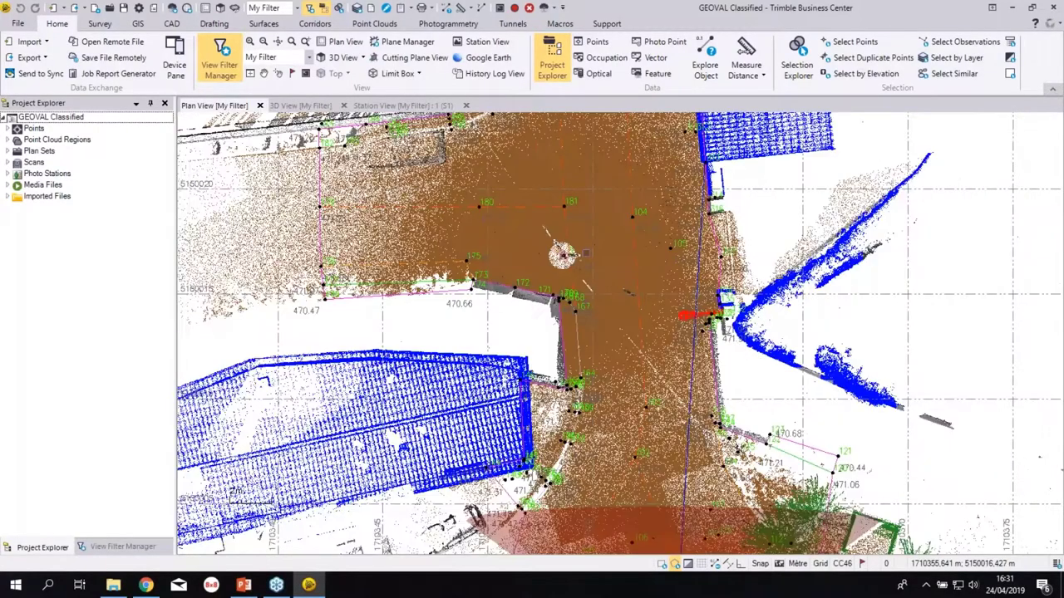
scroll(563, 255, down, 2)
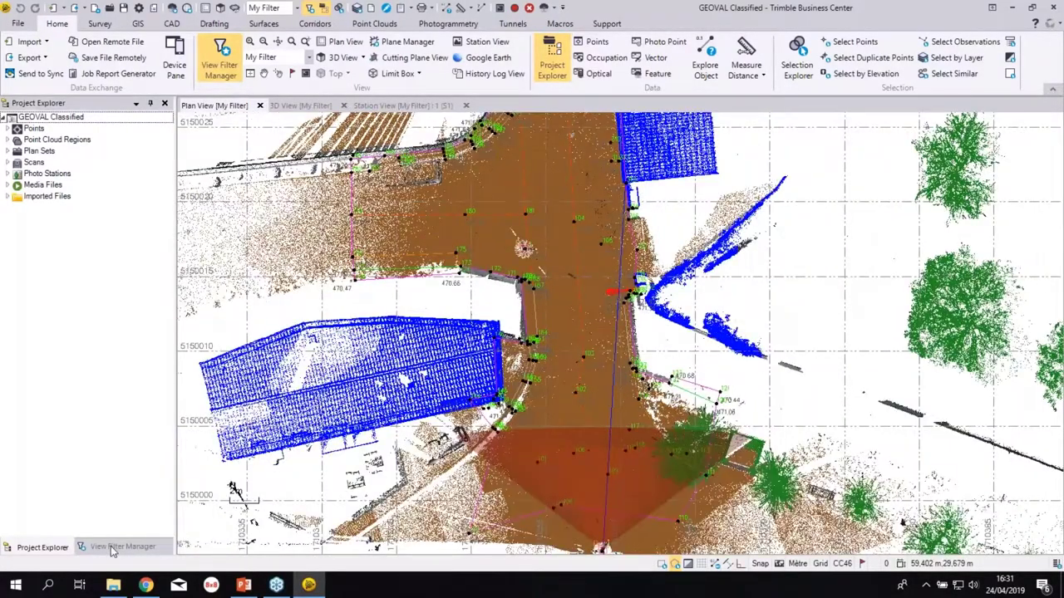
- Open the View Filter Manager and scroll its list down to Point Cloud Regions
click(113, 549)
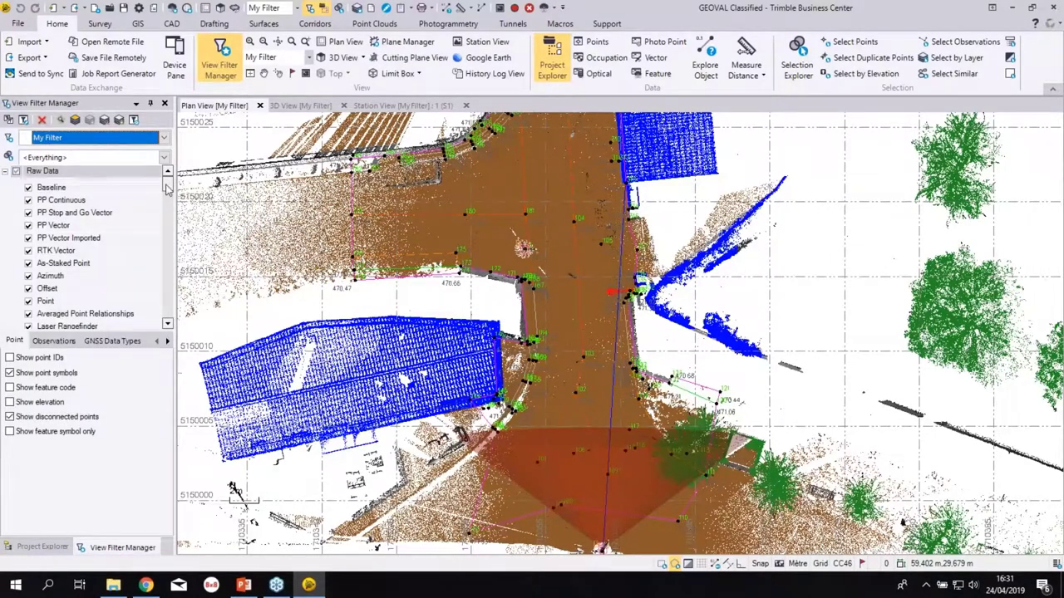
drag(167, 182, 166, 315)
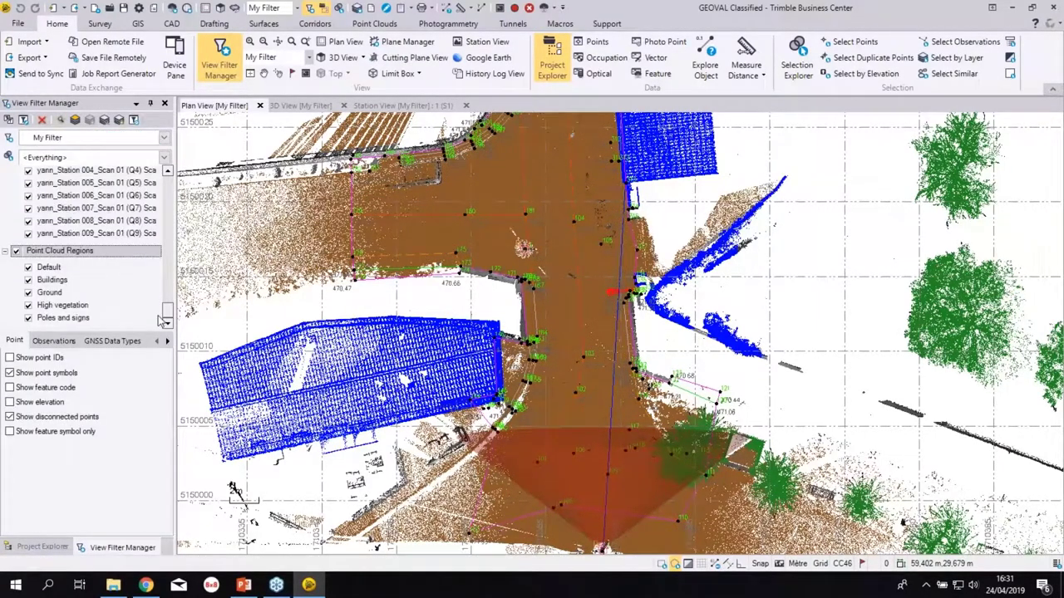
scroll(70, 199, up, 3)
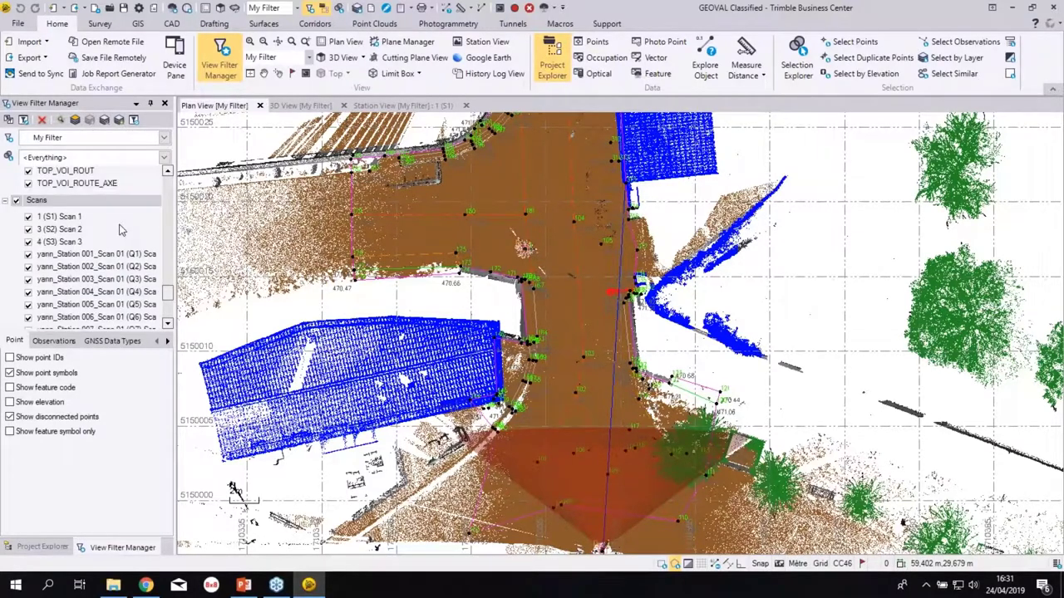
scroll(65, 309, down, 1)
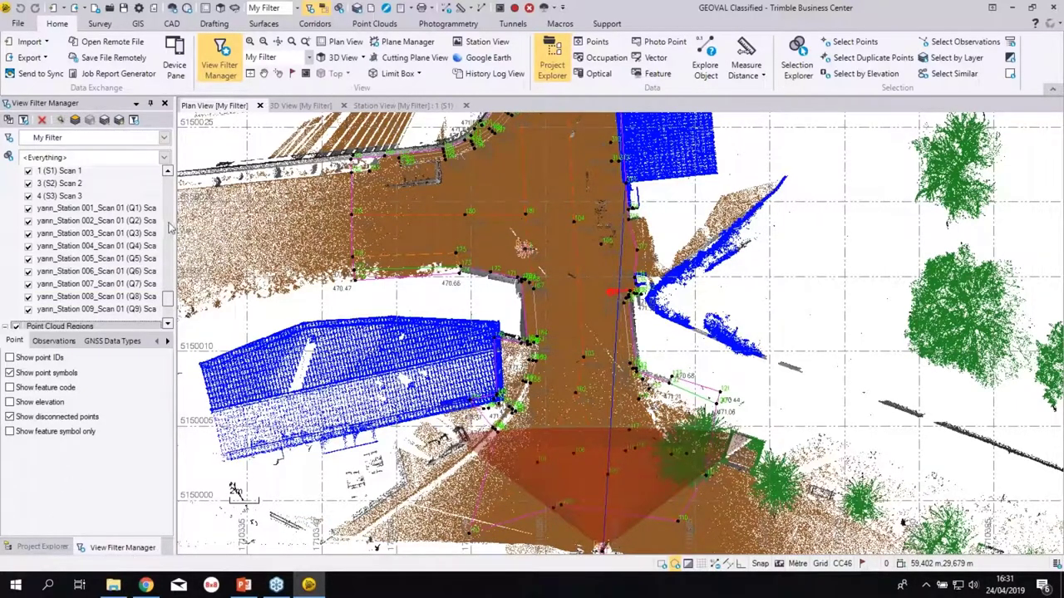
drag(169, 300, 164, 181)
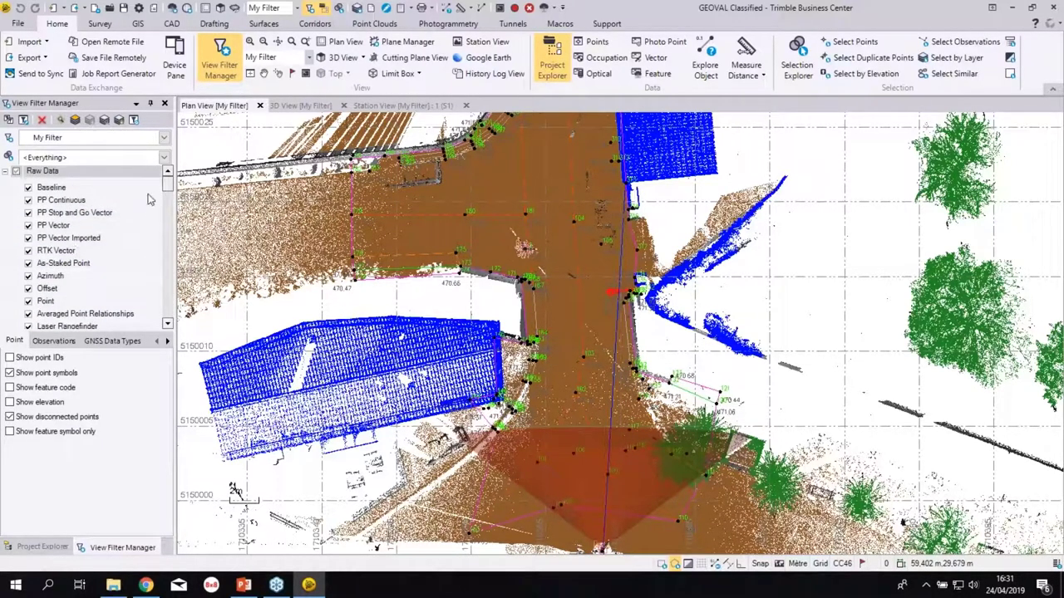
scroll(165, 202, down, 3)
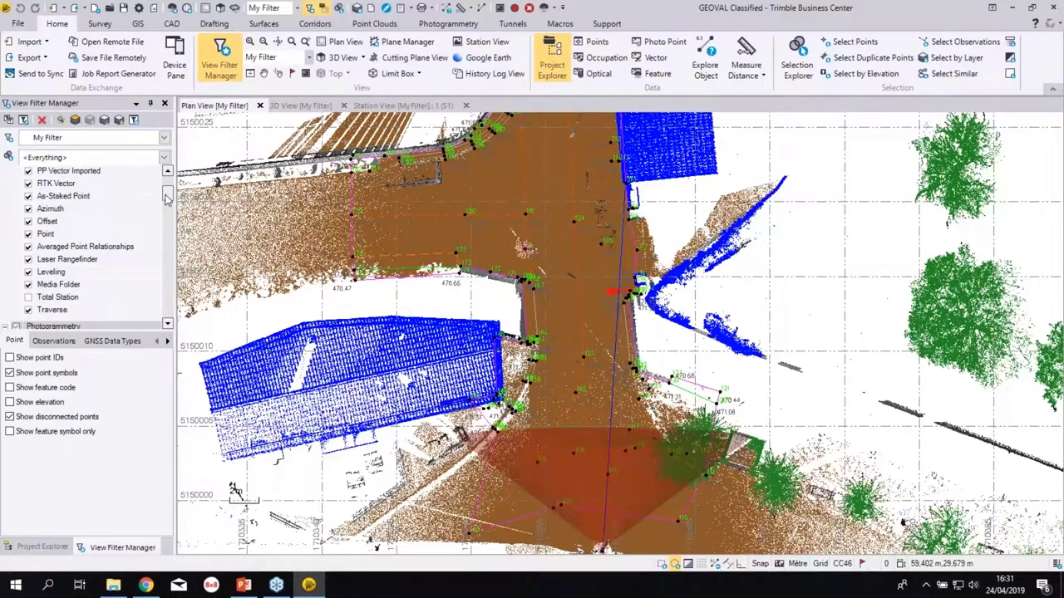
drag(165, 202, 171, 321)
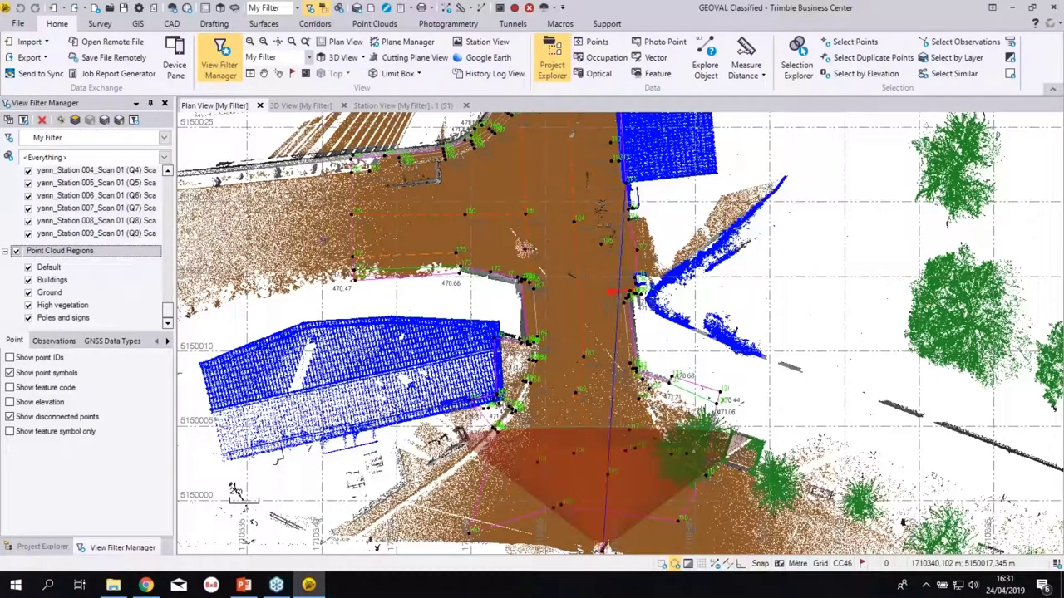
middle_drag(532, 332, 595, 518)
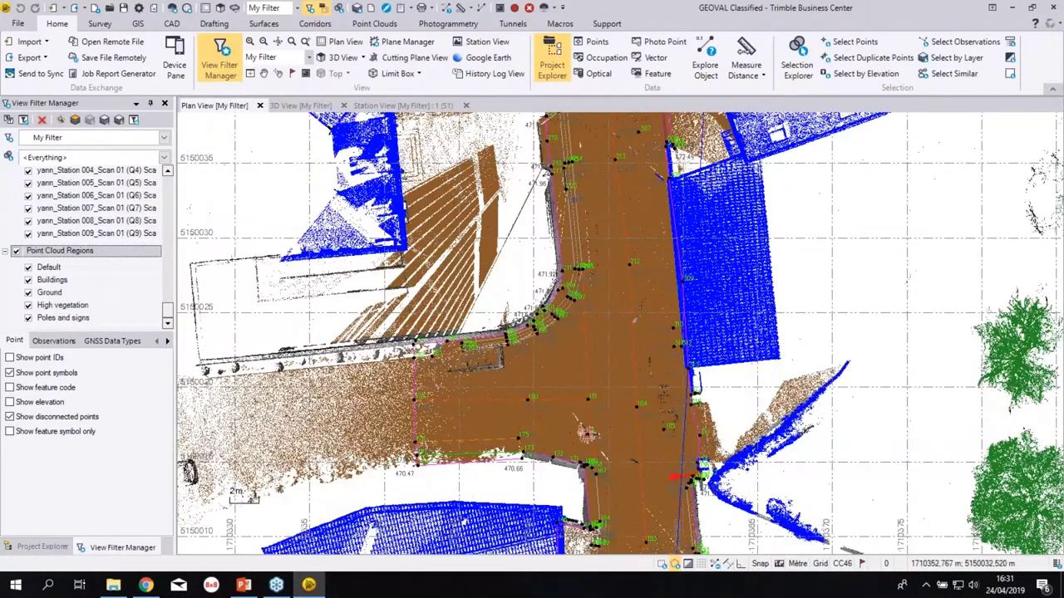
- Review the Classify Regions extraction options on Point Clouds, then close without extracting
click(374, 23)
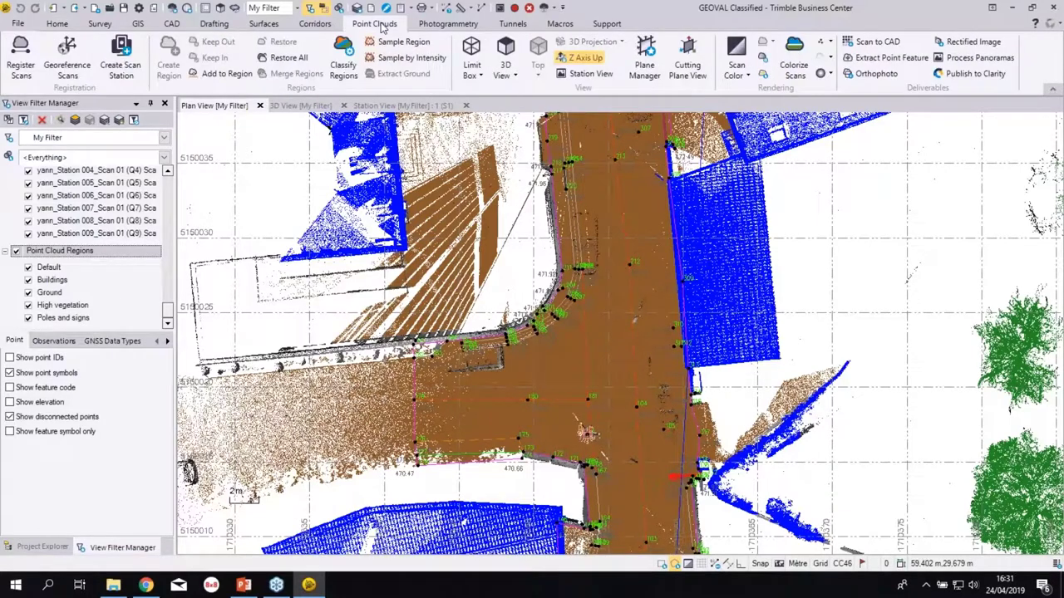
click(344, 62)
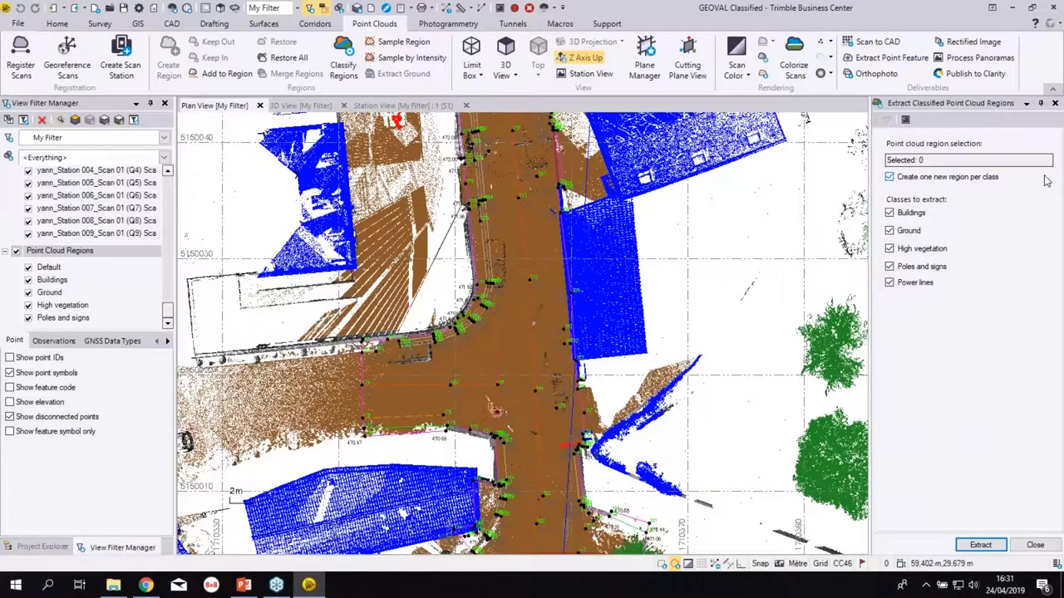
click(1043, 546)
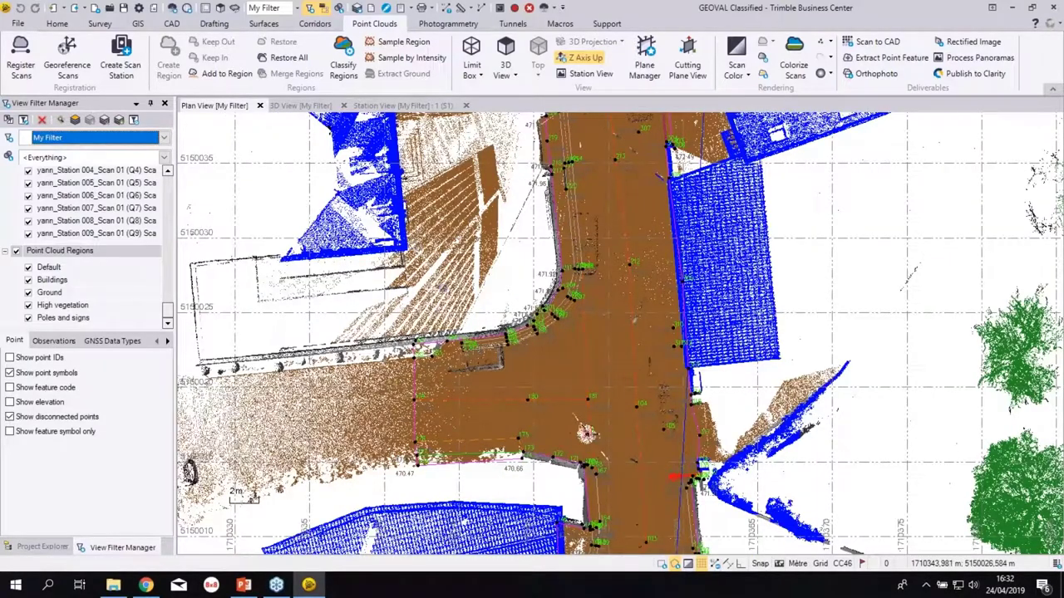
- Recentre the plan view near the scanner station and switch to the 3D View
middle_drag(447, 336, 480, 259)
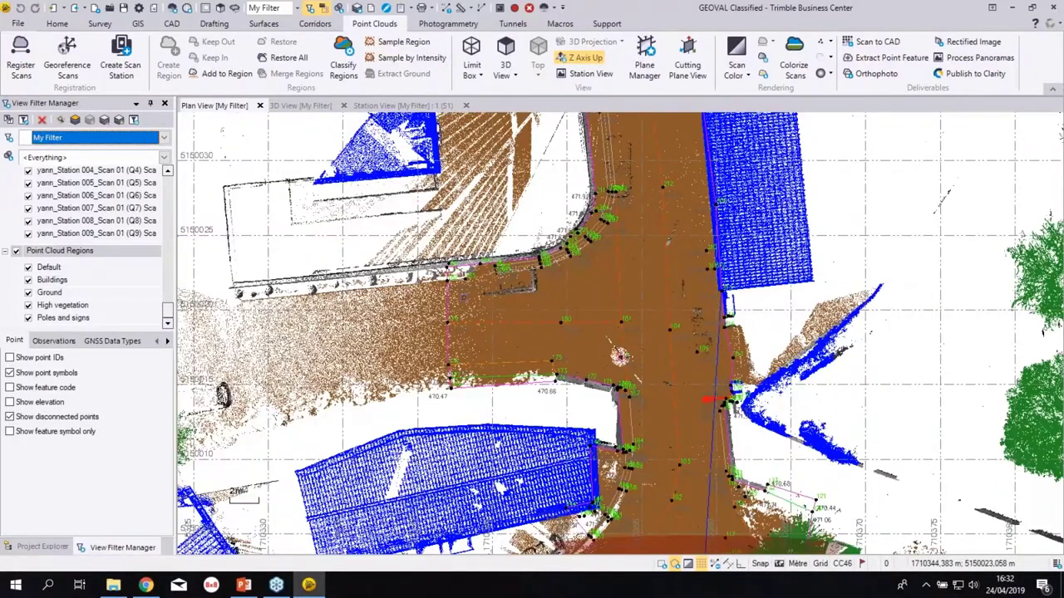
scroll(508, 329, up, 2)
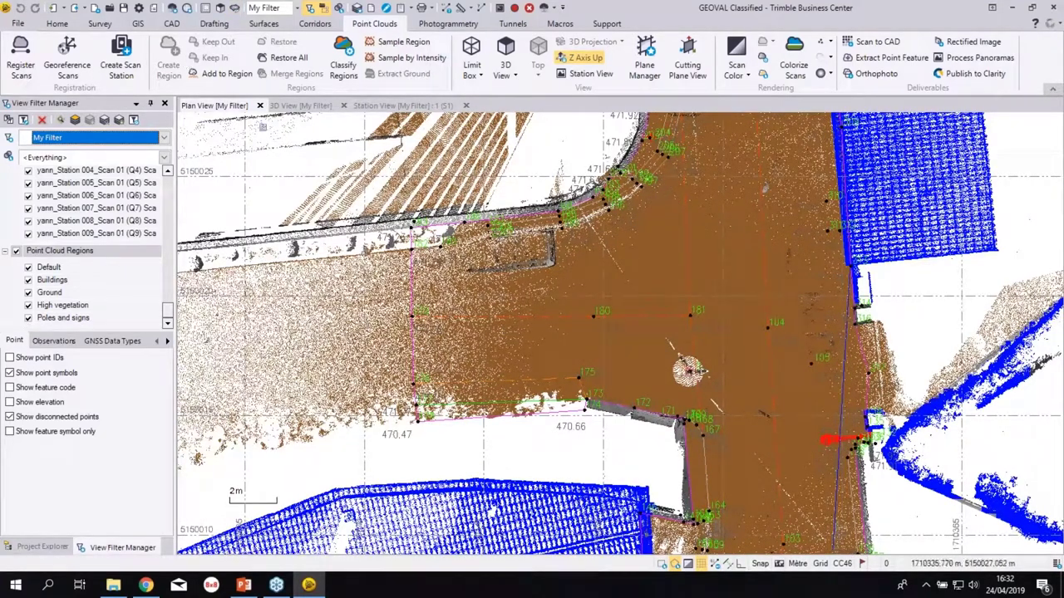
middle_drag(793, 379, 784, 388)
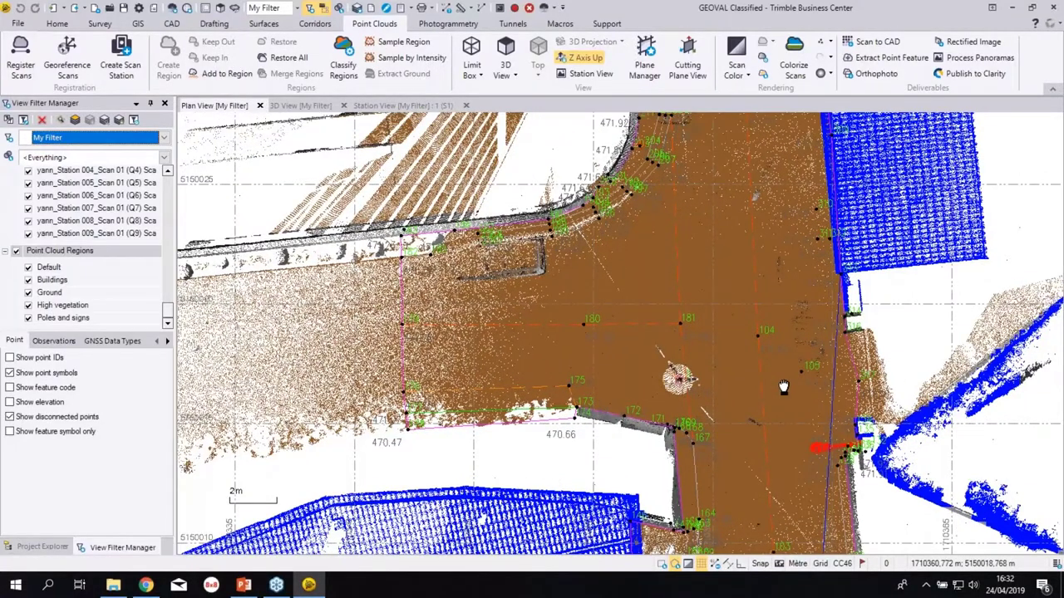
scroll(819, 237, up, 3)
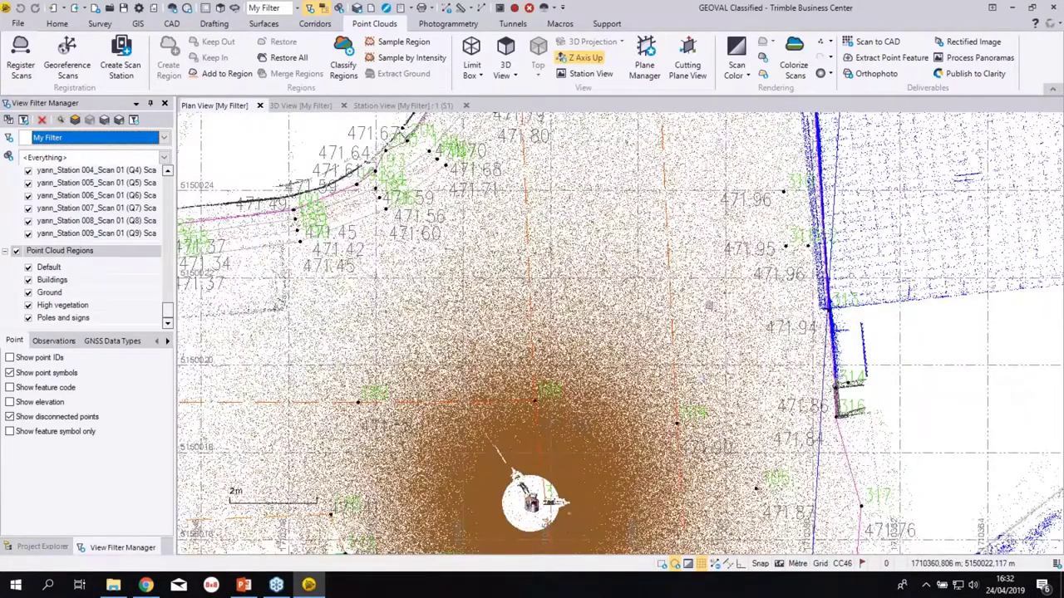
key(ctrl+Tab)
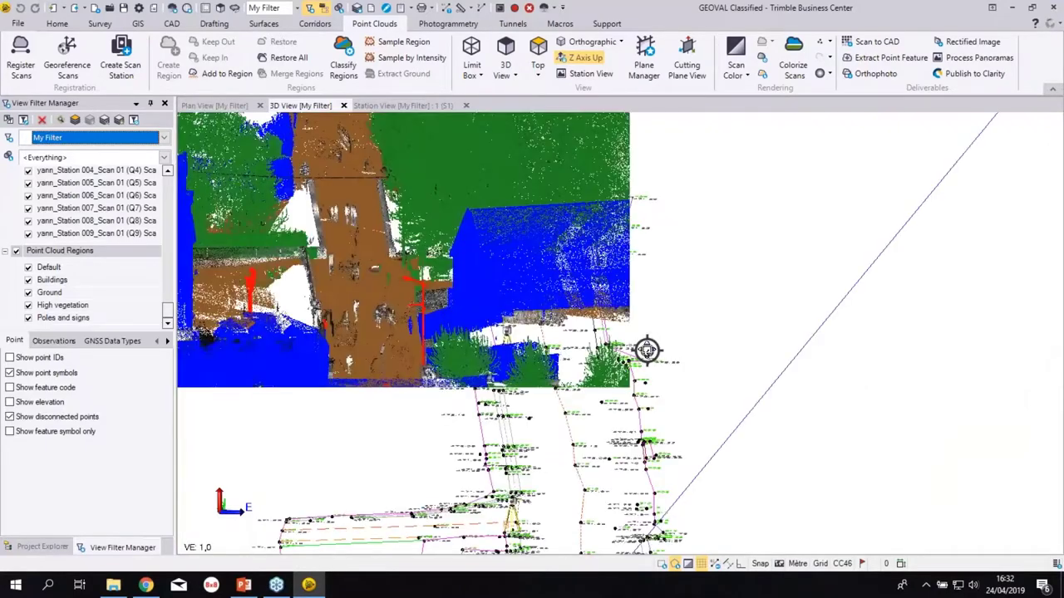
- Orbit and zoom the 3D view to inspect the classified cloud along the road
scroll(751, 465, down, 3)
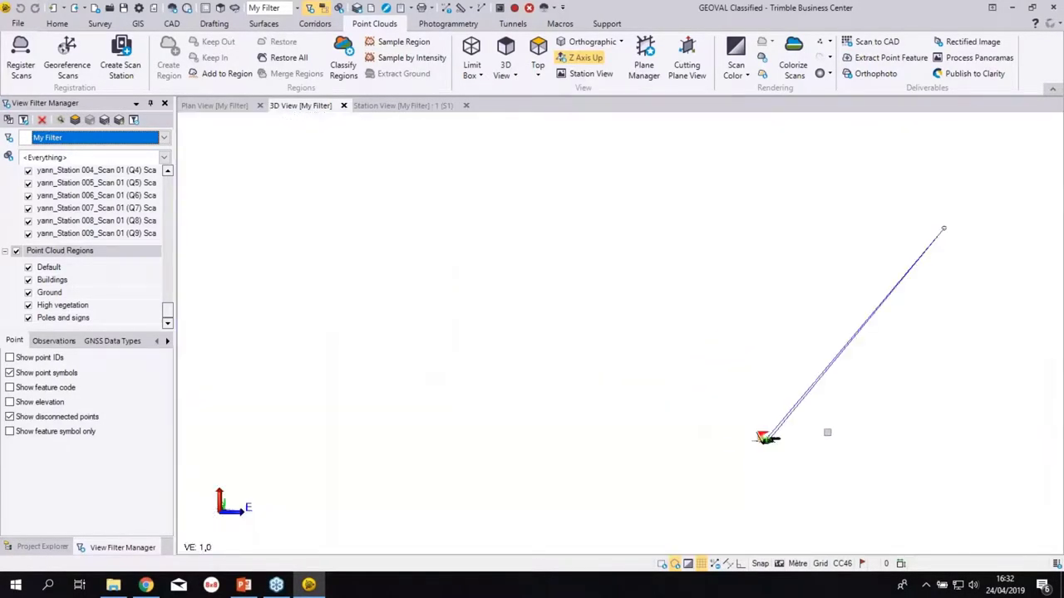
middle_drag(827, 433, 742, 366)
scroll(686, 372, up, 5)
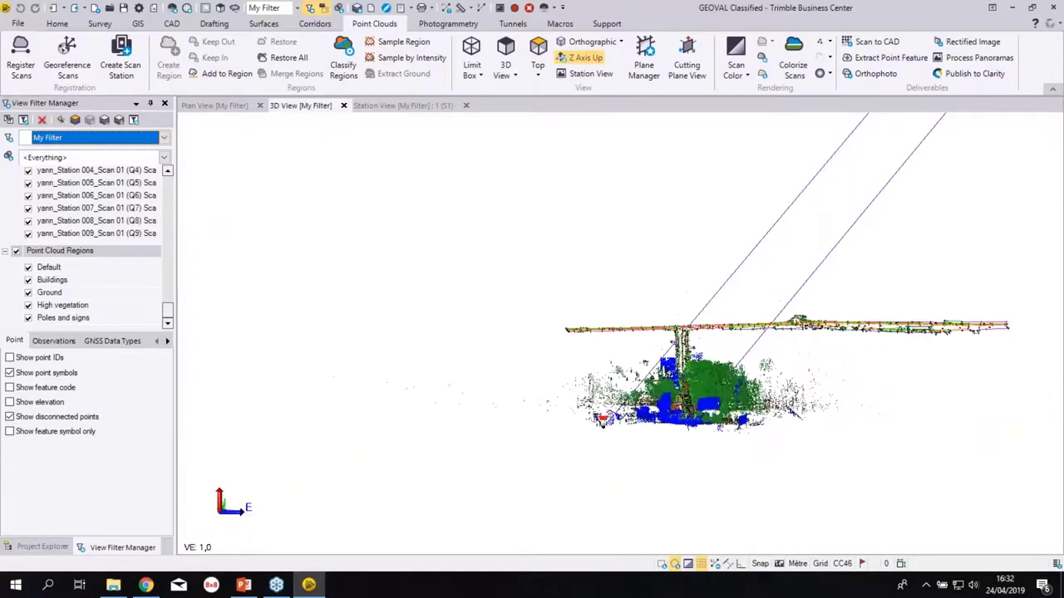
scroll(674, 410, up, 5)
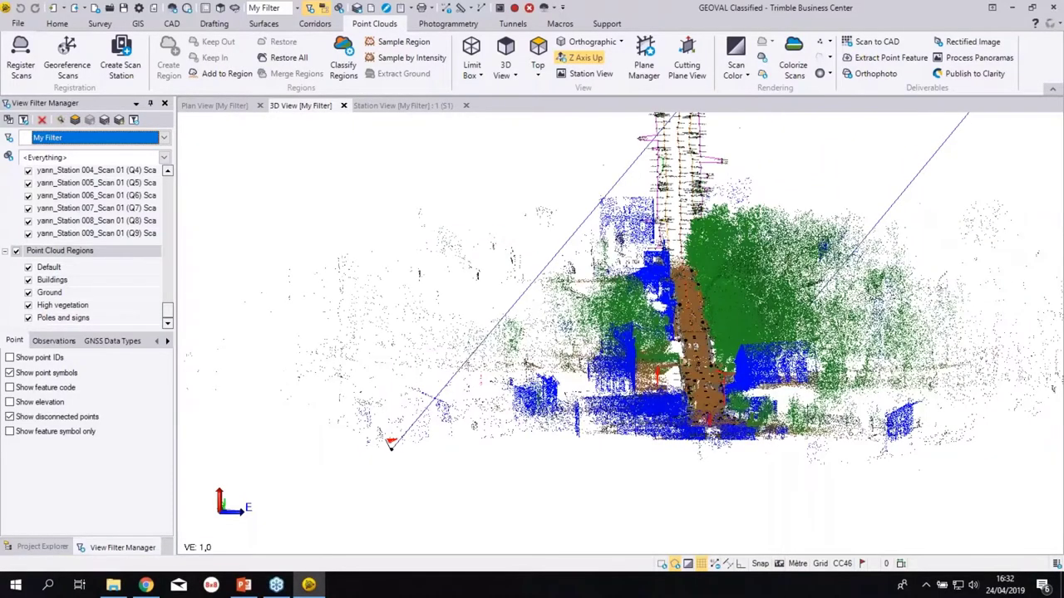
scroll(623, 330, up, 5)
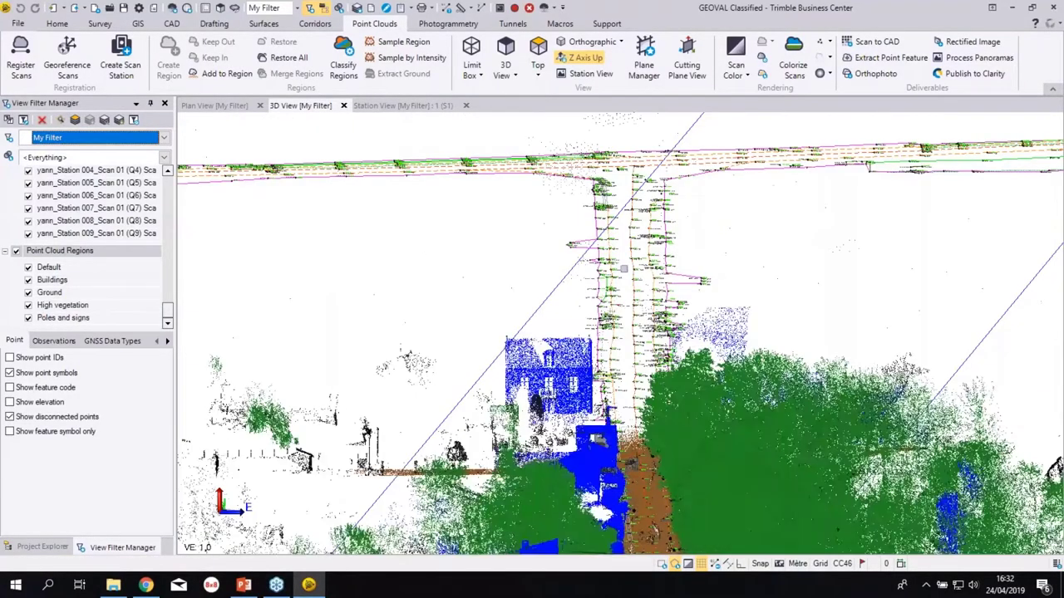
middle_drag(623, 330, 399, 310)
scroll(623, 331, up, 4)
scroll(733, 341, down, 3)
scroll(619, 285, up, 3)
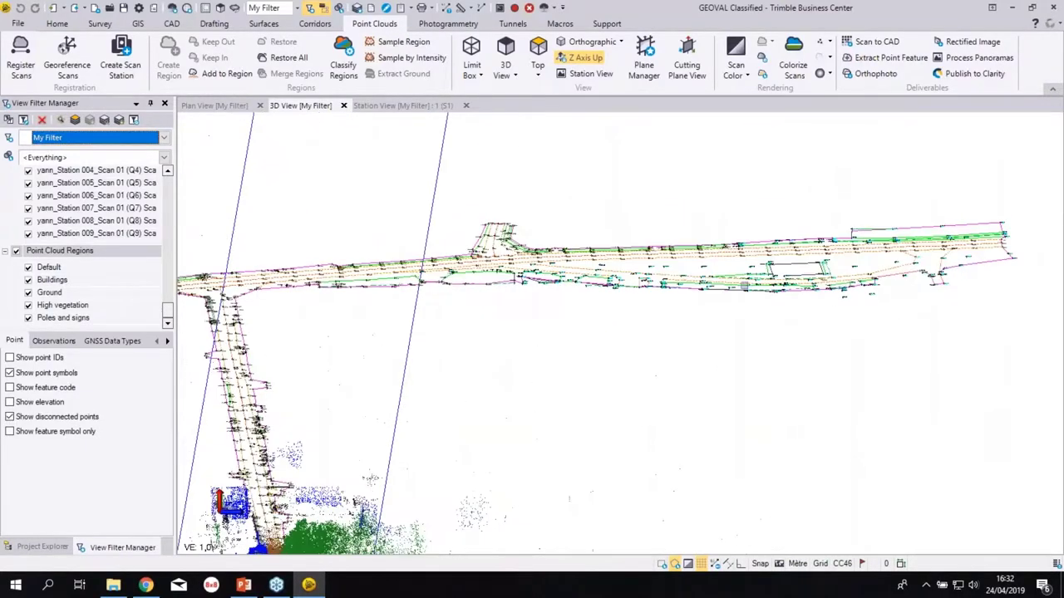
middle_drag(744, 286, 739, 288)
scroll(740, 288, up, 5)
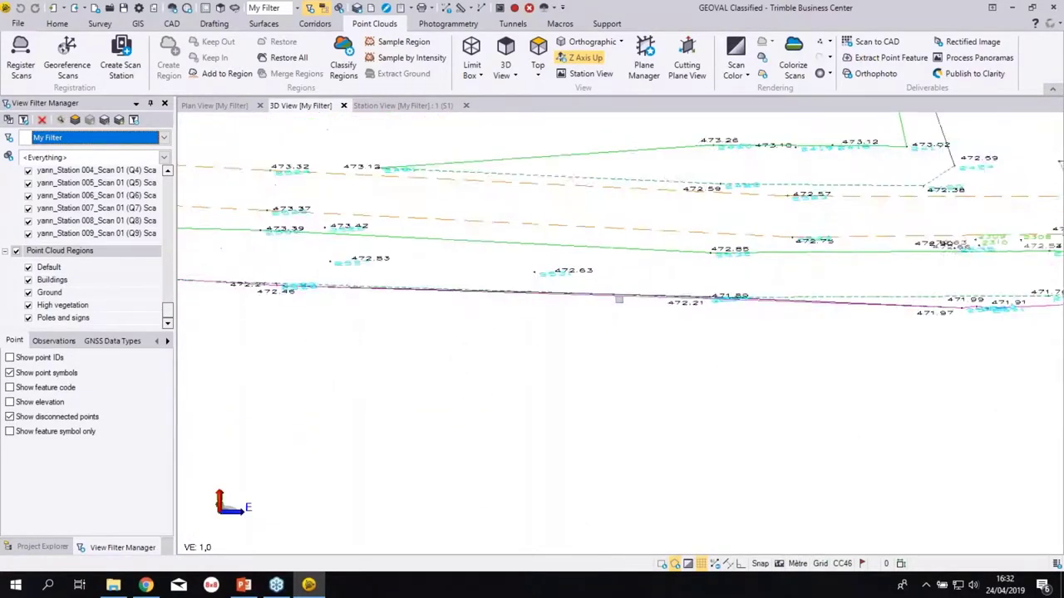
scroll(619, 299, down, 5)
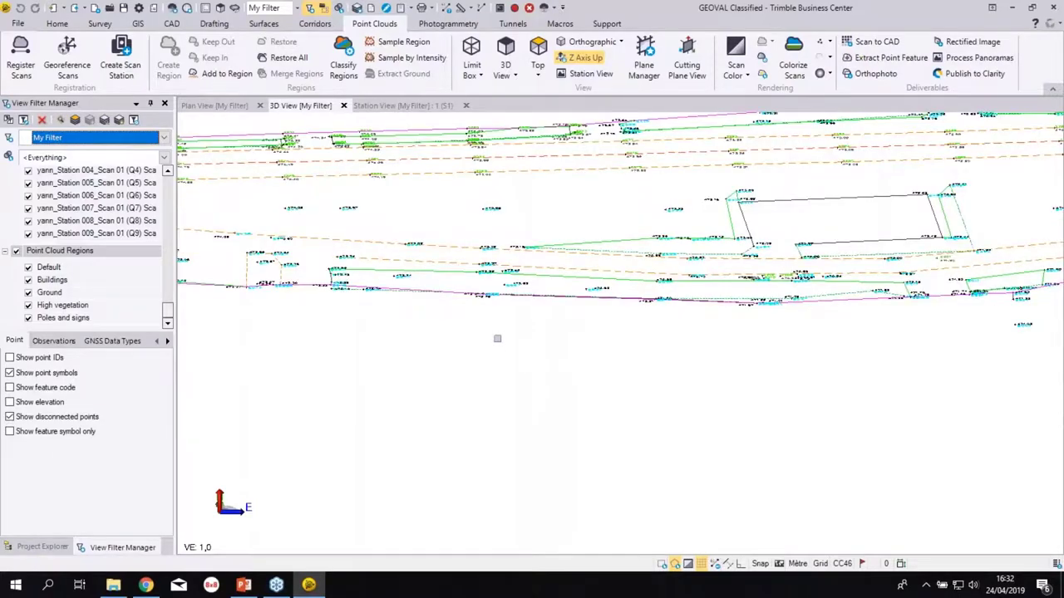
middle_drag(497, 338, 721, 166)
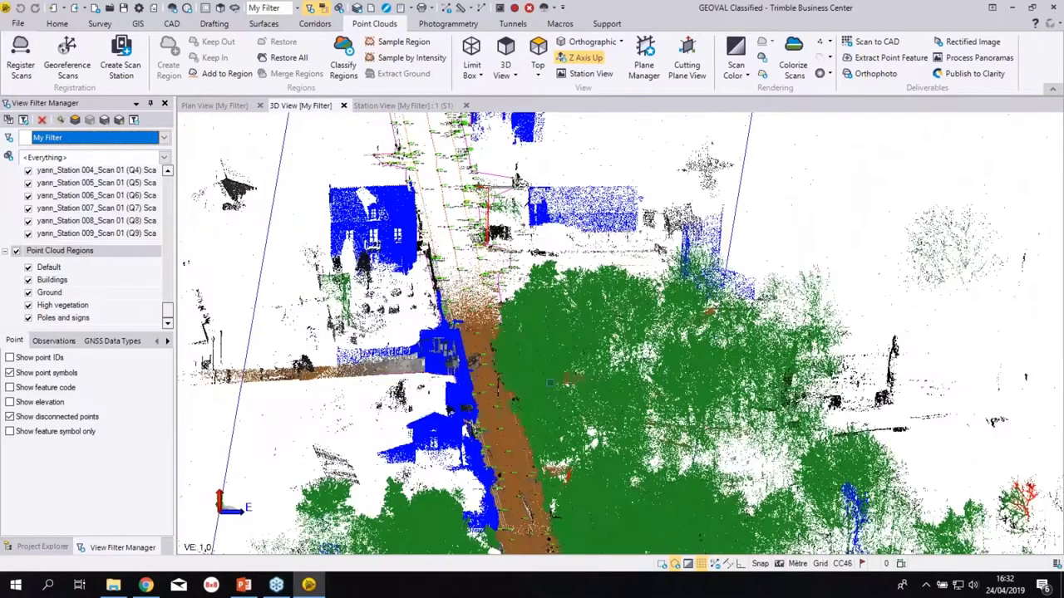
mouse_move(549, 383)
middle_down()
mouse_move(199, 118)
mouse_move(182, 341)
mouse_move(216, 316)
mouse_move(232, 241)
mouse_move(249, 225)
middle_up()
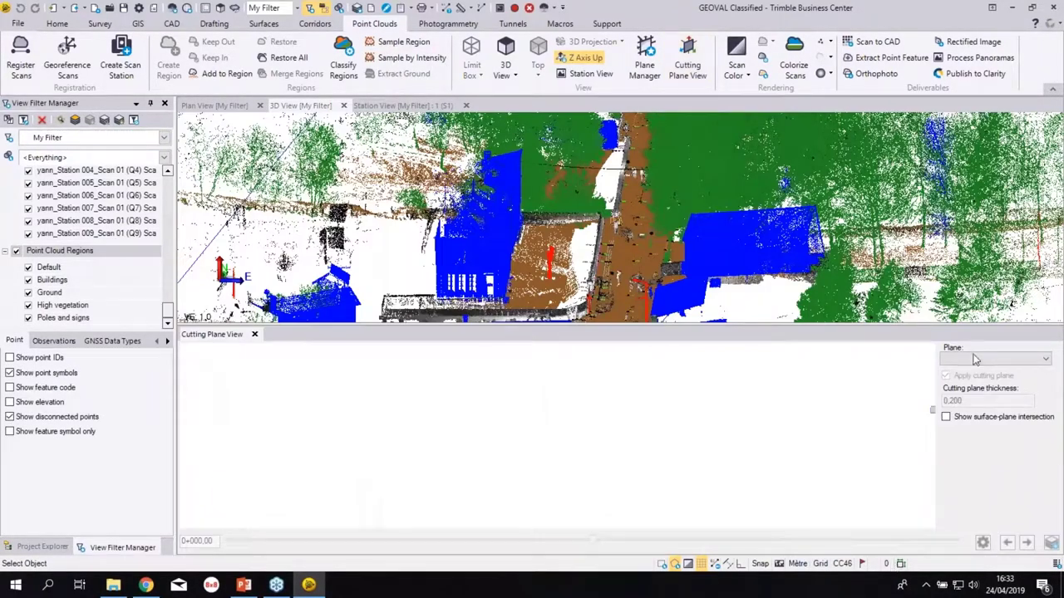
- Create a new cutting plane named 'Xsections axis of road', defined from a linear path
click(1043, 360)
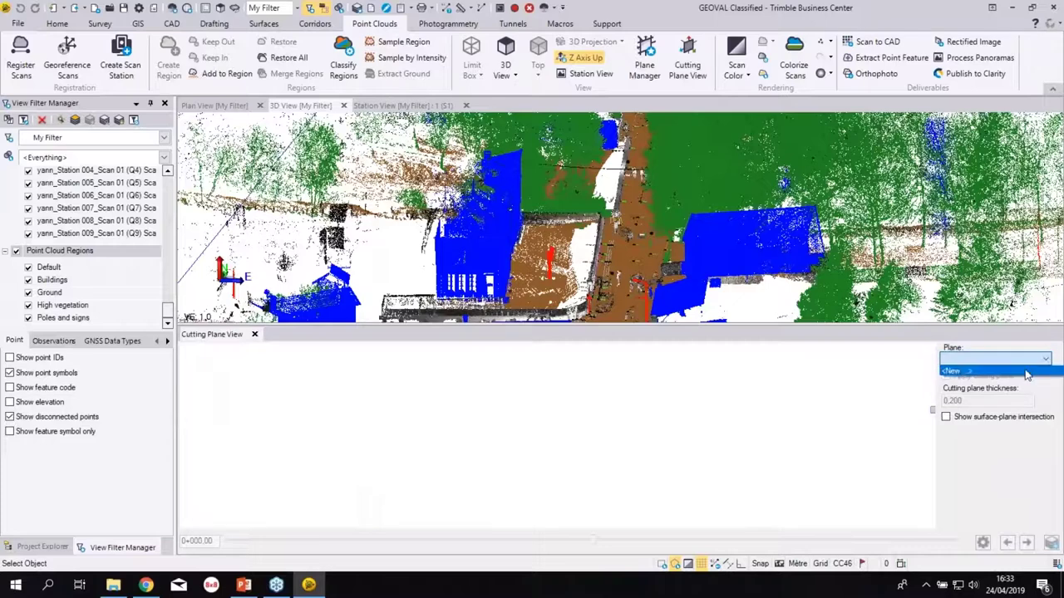
click(1026, 372)
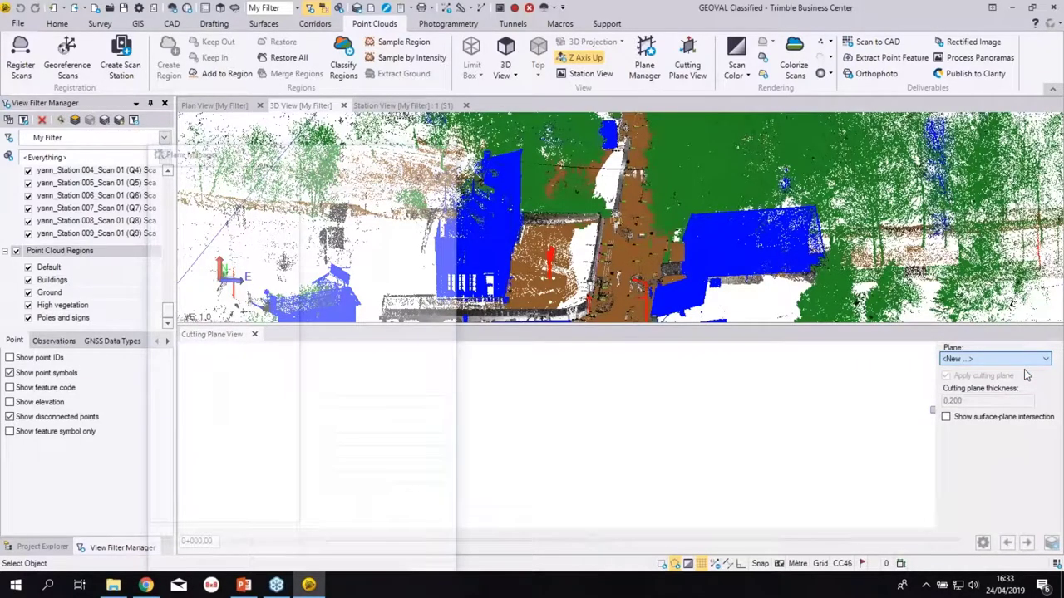
click(218, 540)
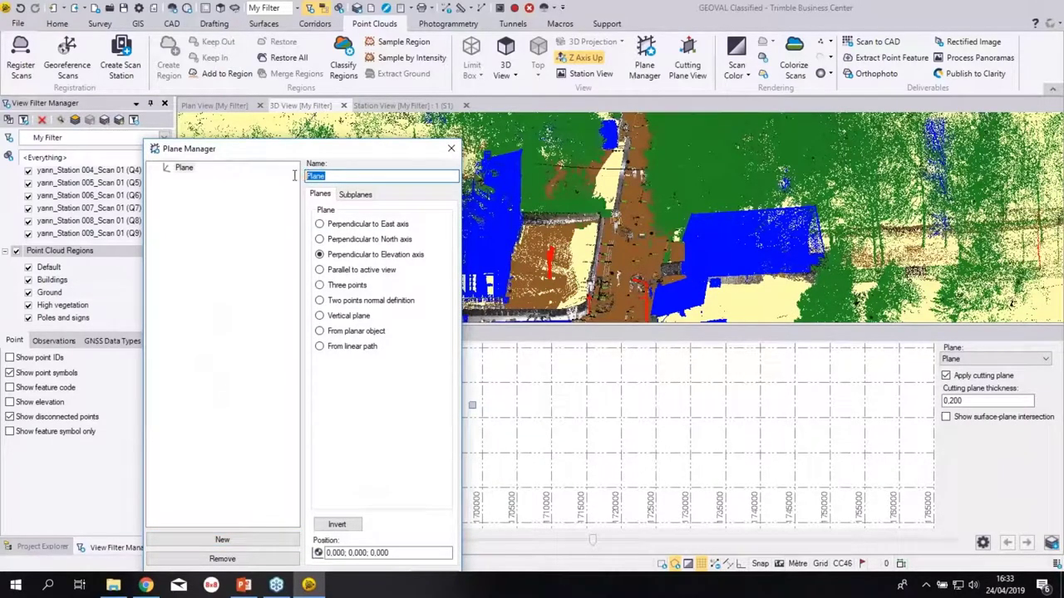
text(Xsections axis of road)
click(320, 347)
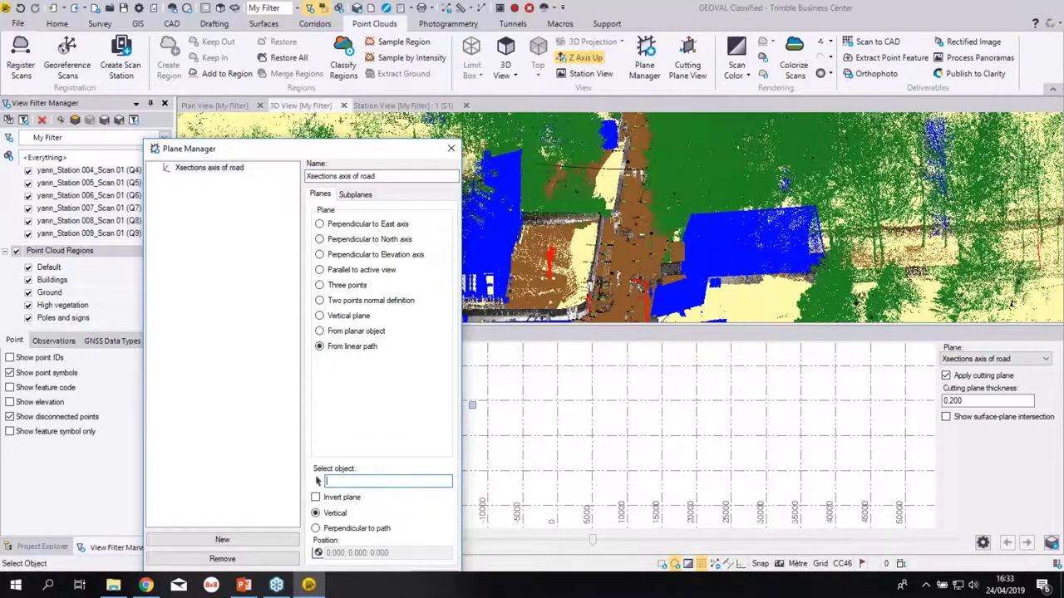
drag(367, 148, 300, 73)
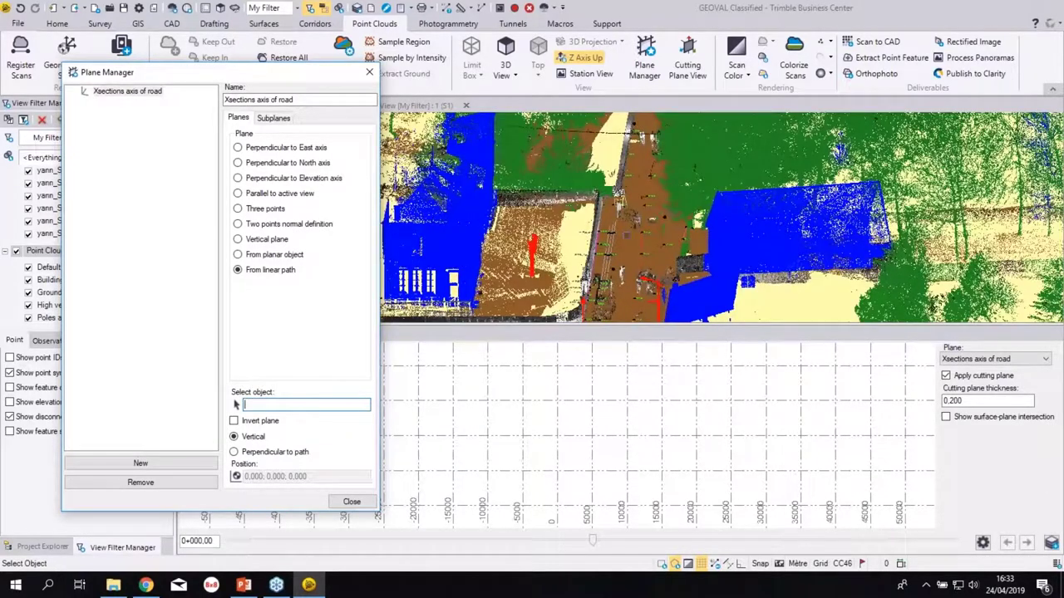
- Make the plane follow the TOP_VOI_ROUTE_AXE 3D polyline, perpendicular to the path
mouse_move(644, 246)
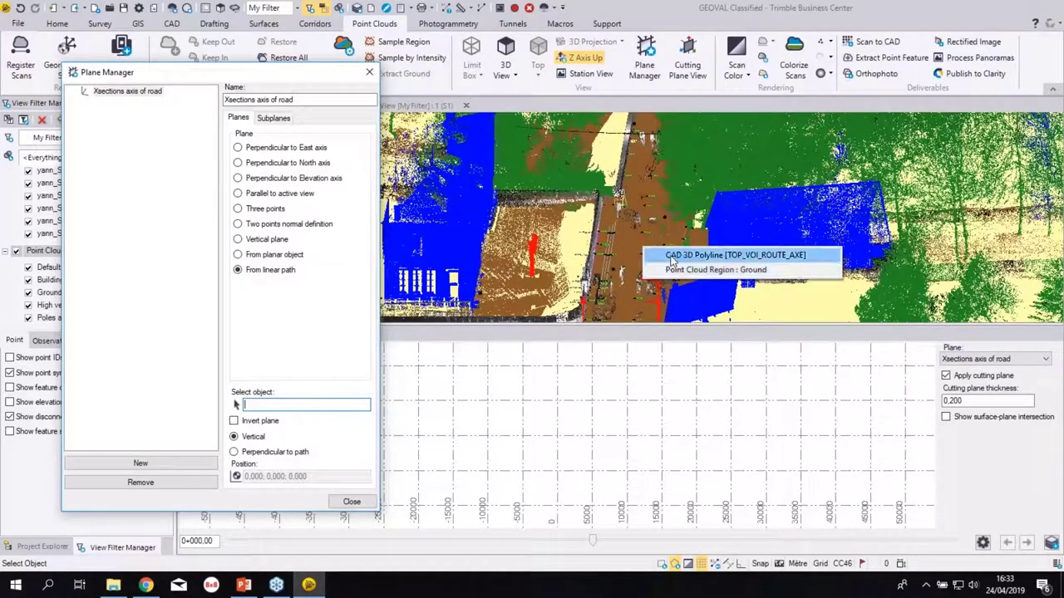
click(672, 256)
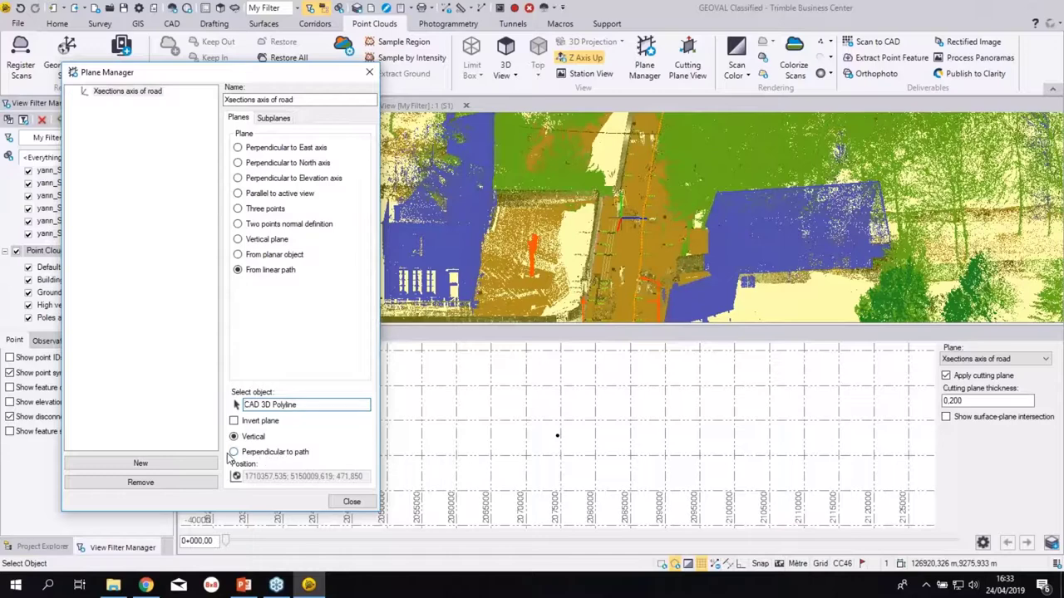
click(234, 452)
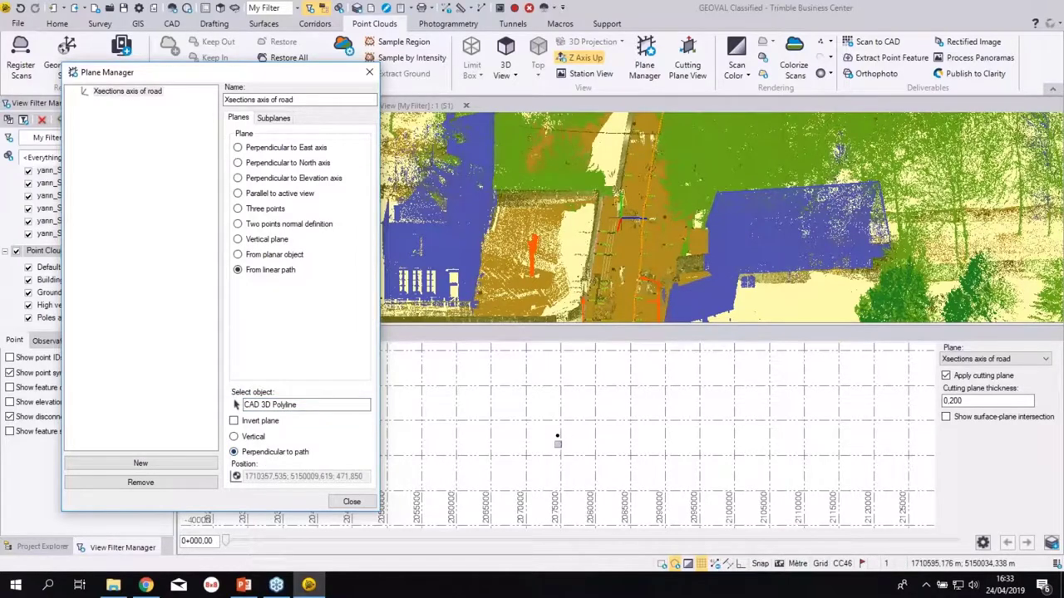
scroll(556, 436, up, 5)
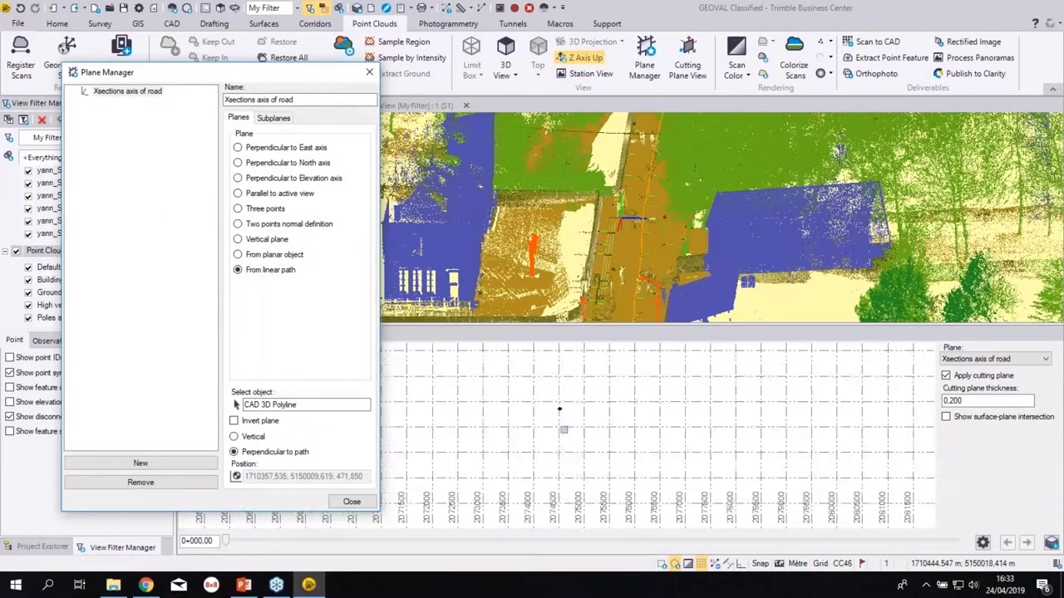
scroll(563, 430, up, 6)
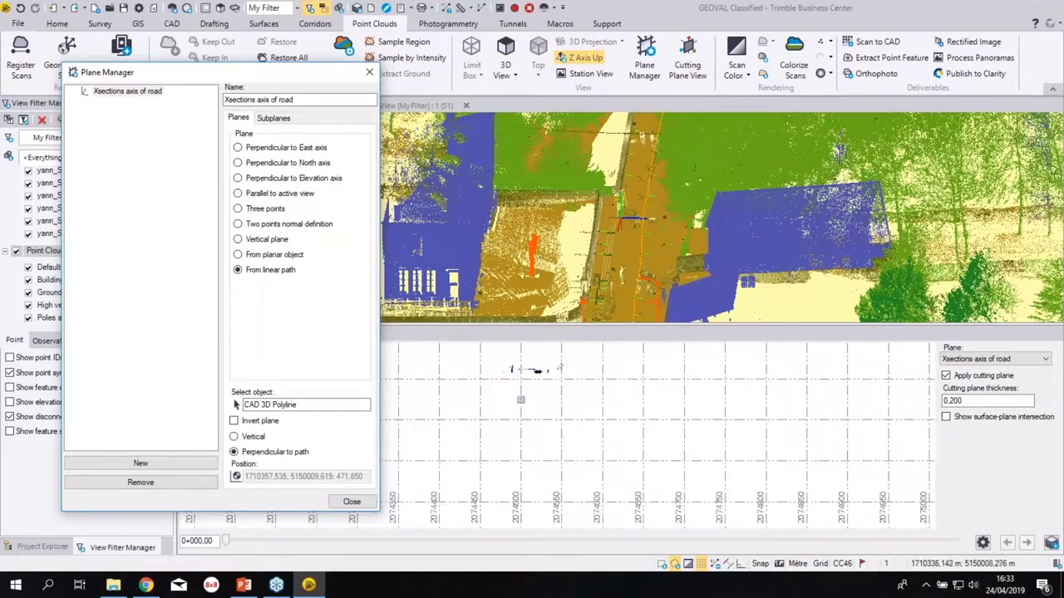
- Zoom and pan the Cutting Plane View to centre the road cross-section profile
scroll(520, 400, up, 3)
middle_drag(565, 349, 595, 413)
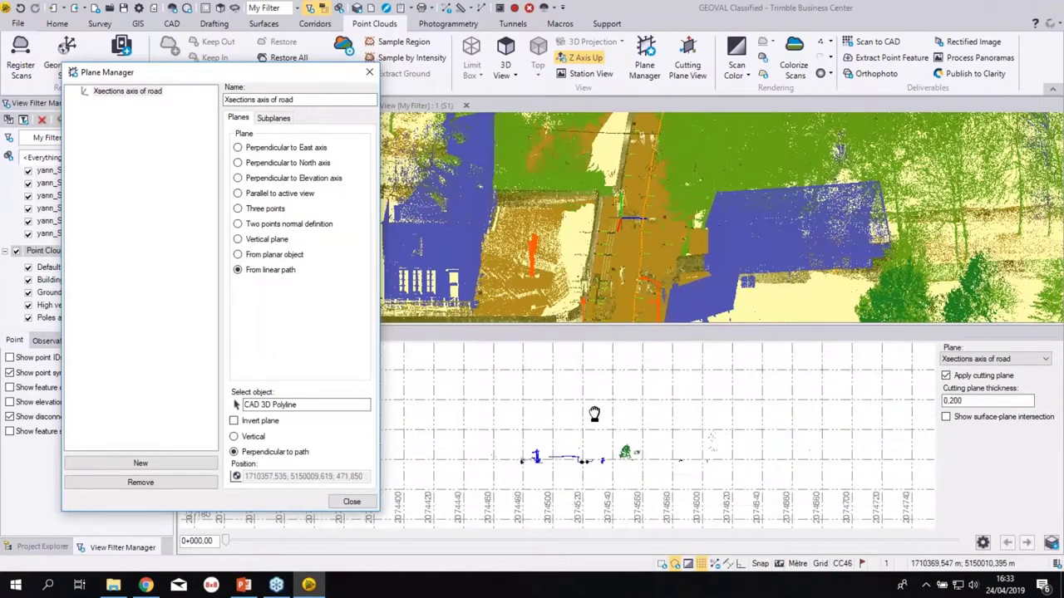
scroll(586, 424, up, 3)
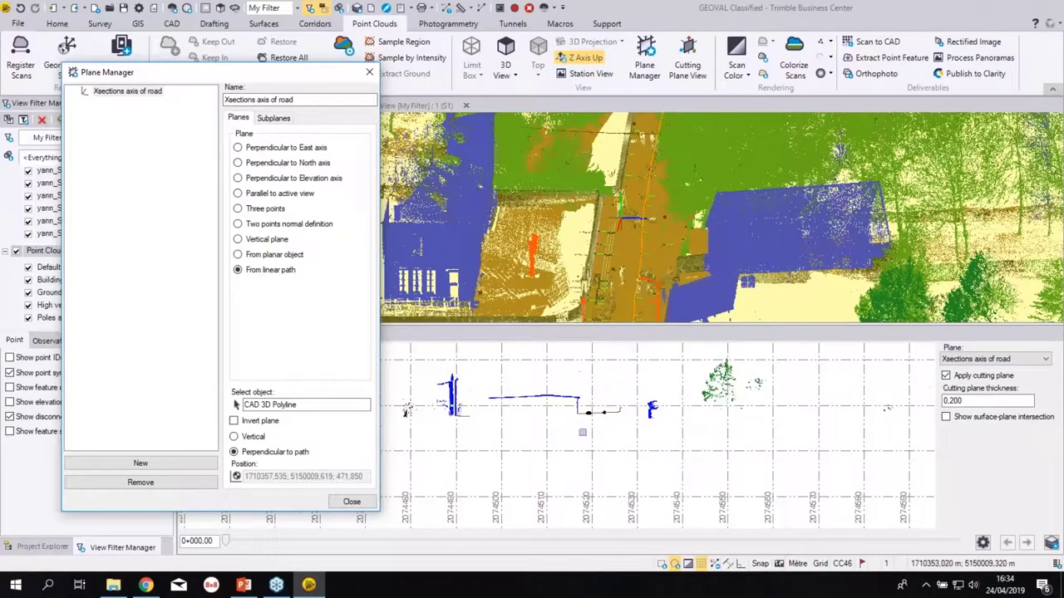
scroll(583, 432, up, 4)
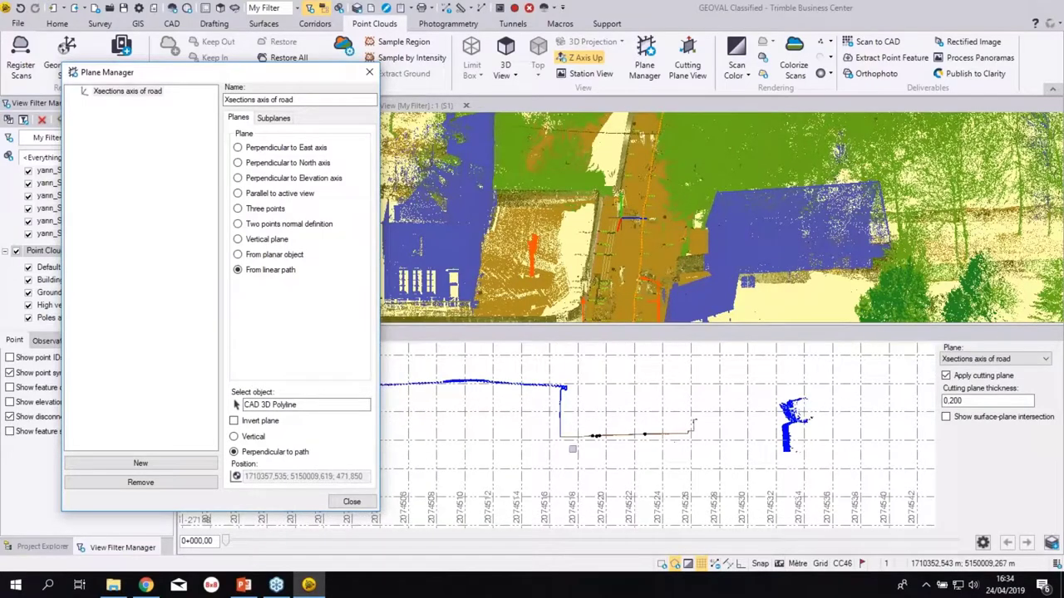
scroll(571, 449, up, 2)
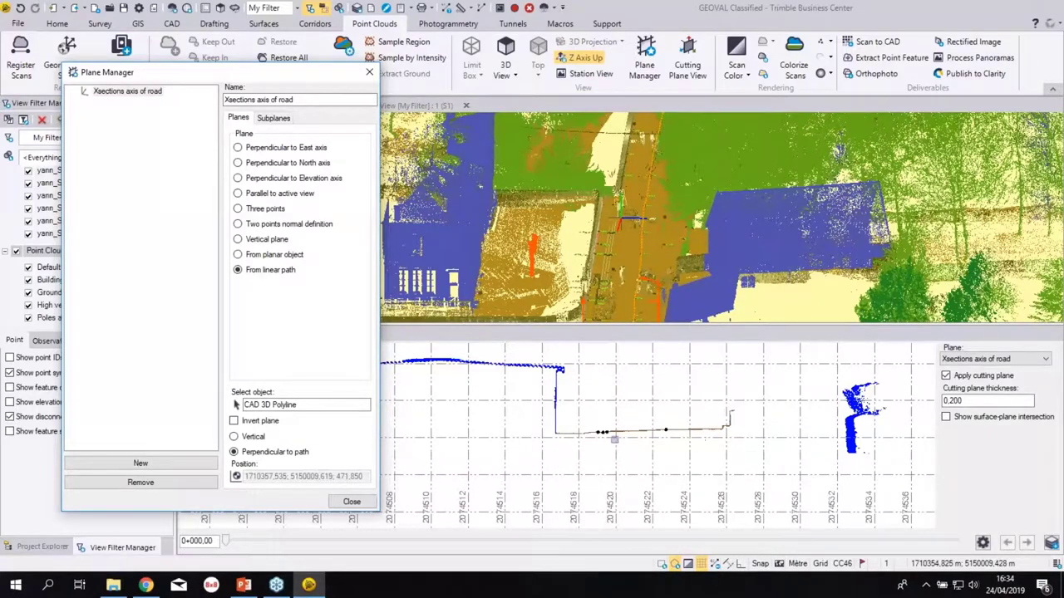
scroll(614, 440, up, 1)
scroll(613, 440, up, 1)
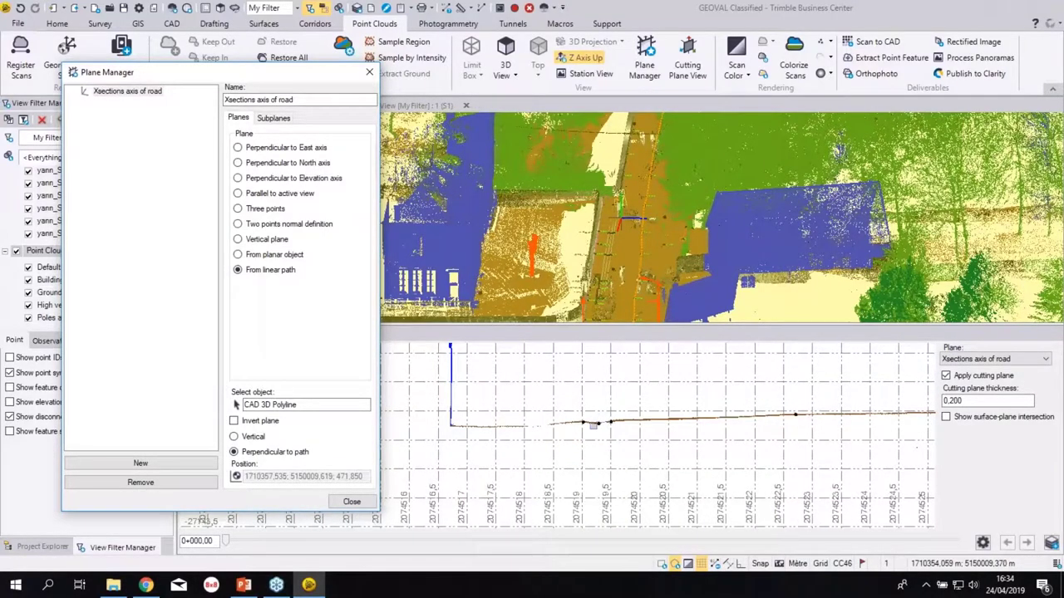
scroll(592, 426, up, 1)
scroll(593, 425, down, 1)
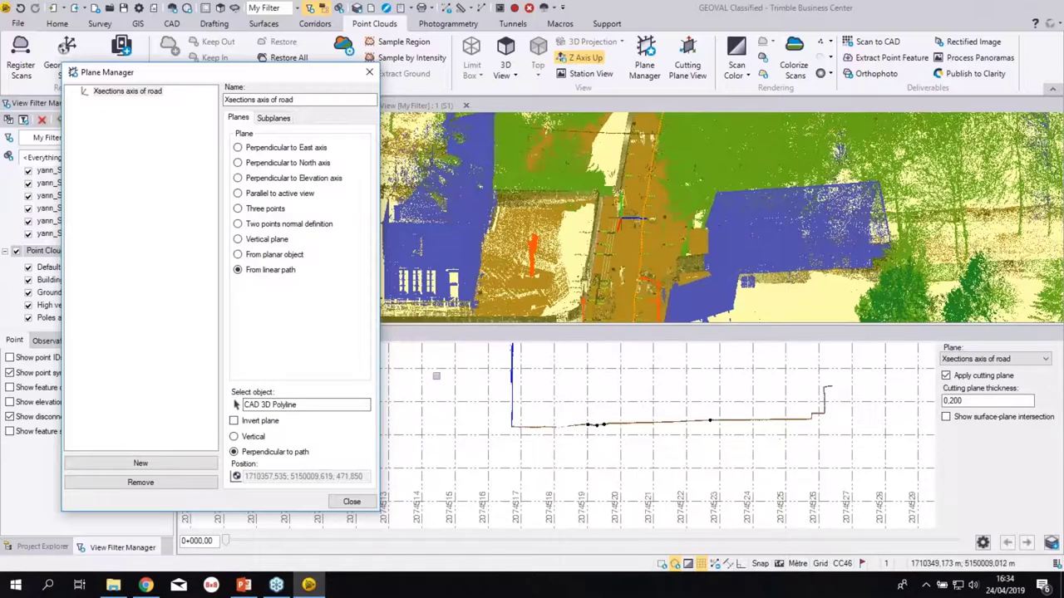
- Check the Subplanes station range of 0.00 to 401.15, then close Plane Manager
click(273, 119)
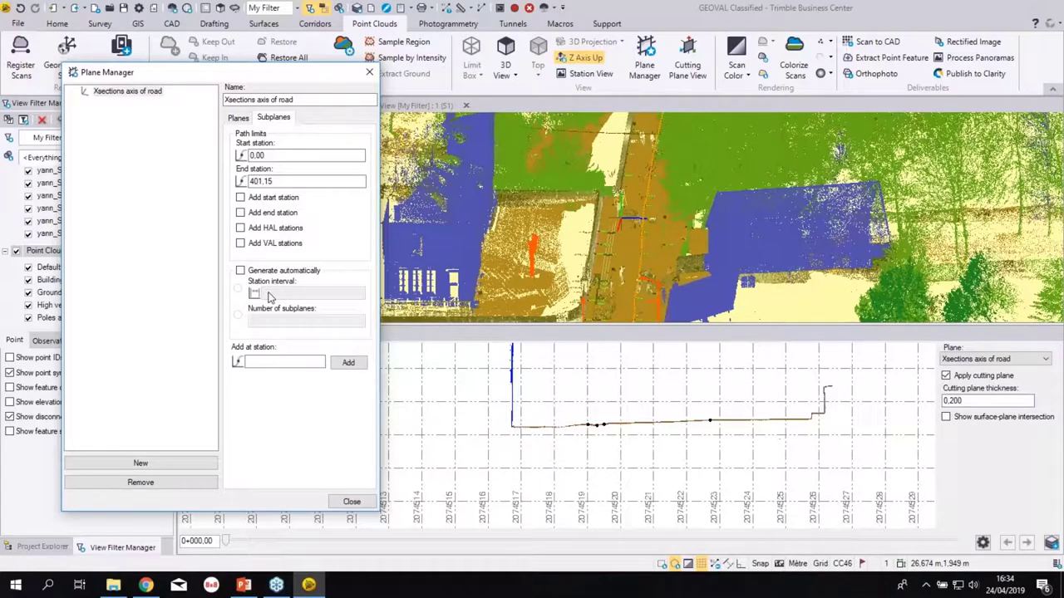
click(259, 363)
click(372, 73)
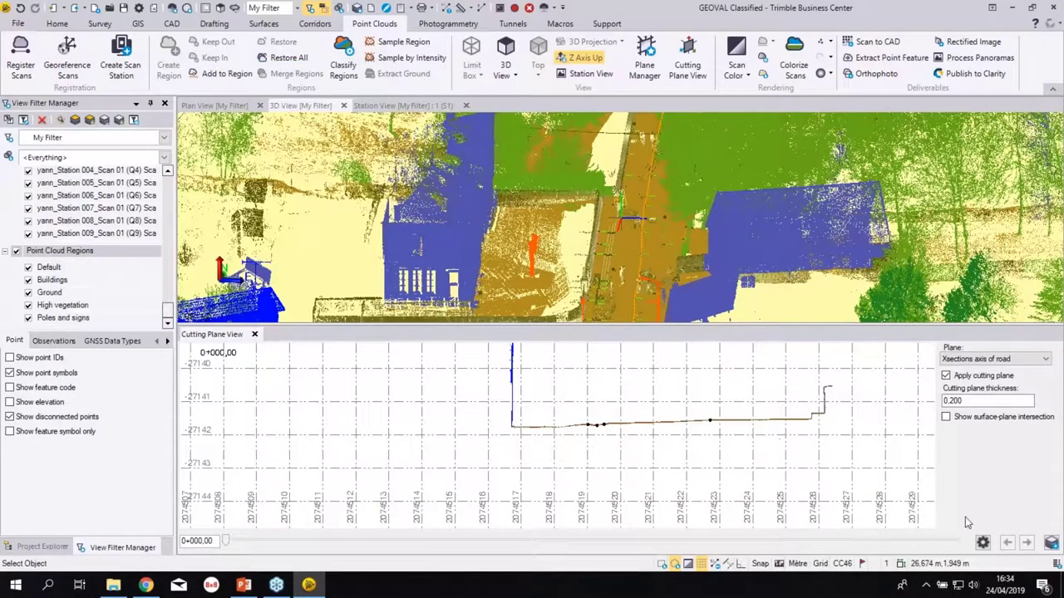
- Show the slider limits and advance the cross-section to station 0+012,42
click(983, 544)
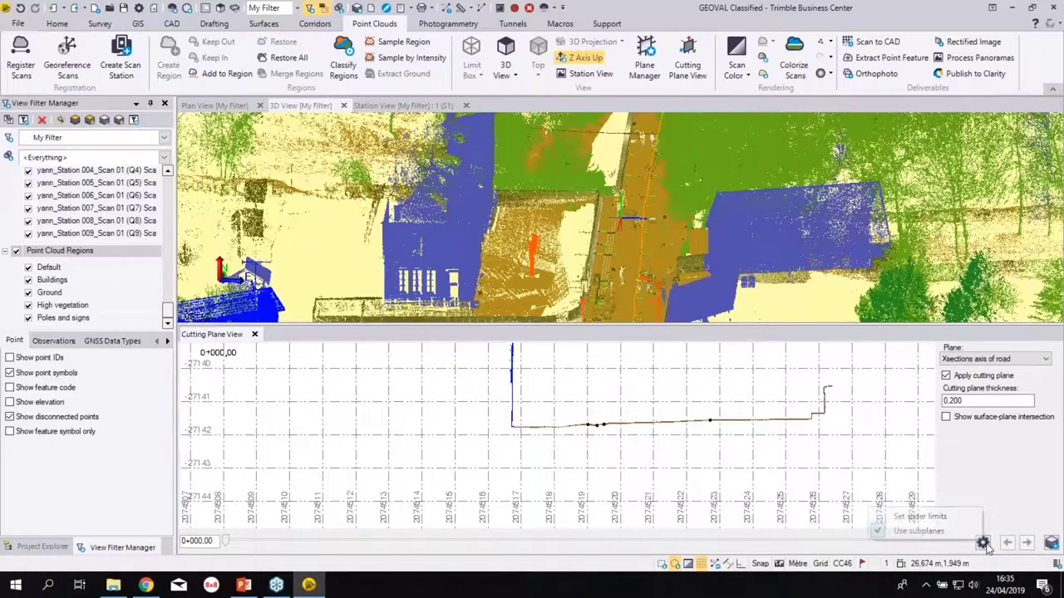
click(945, 522)
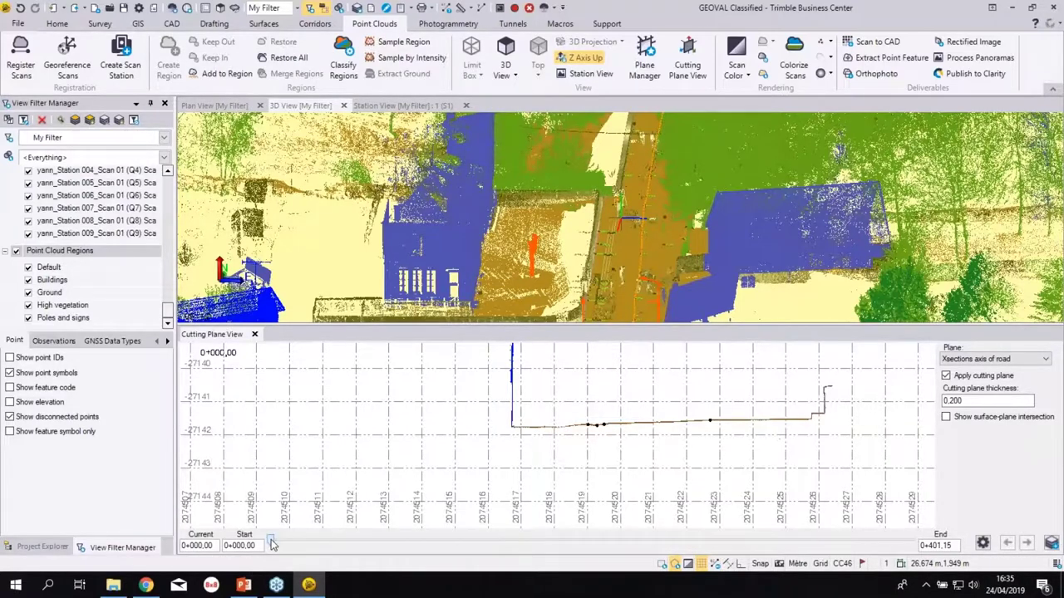
drag(272, 542, 282, 541)
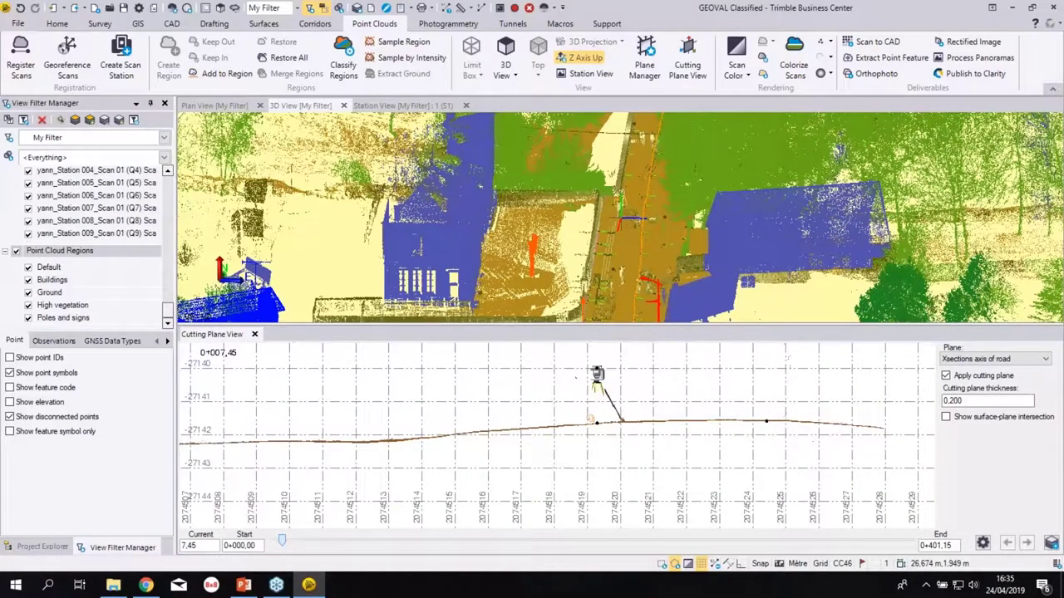
drag(281, 541, 299, 544)
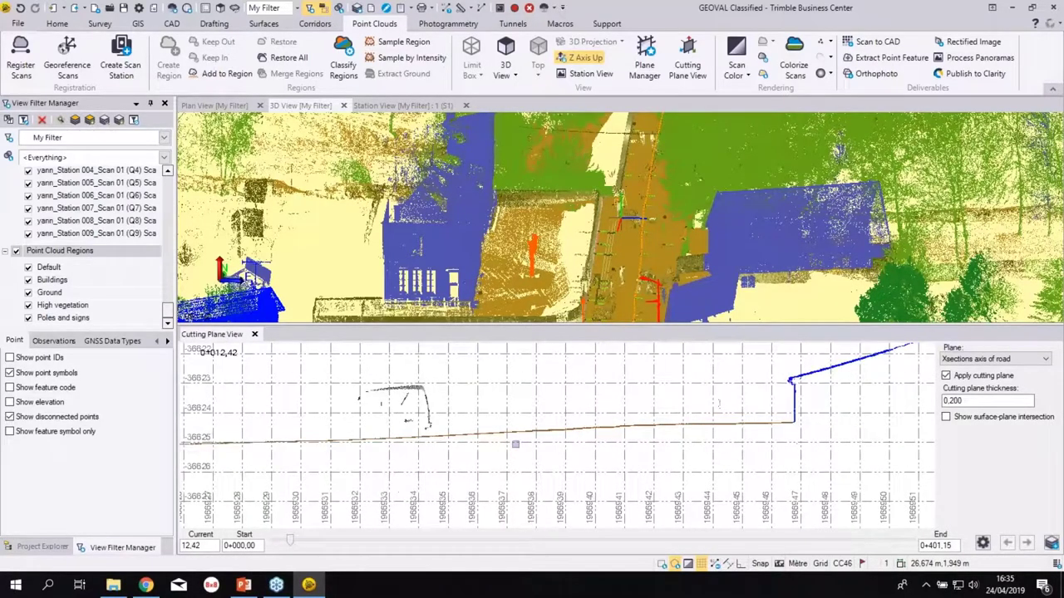
scroll(515, 445, down, 2)
middle_drag(506, 434, 624, 422)
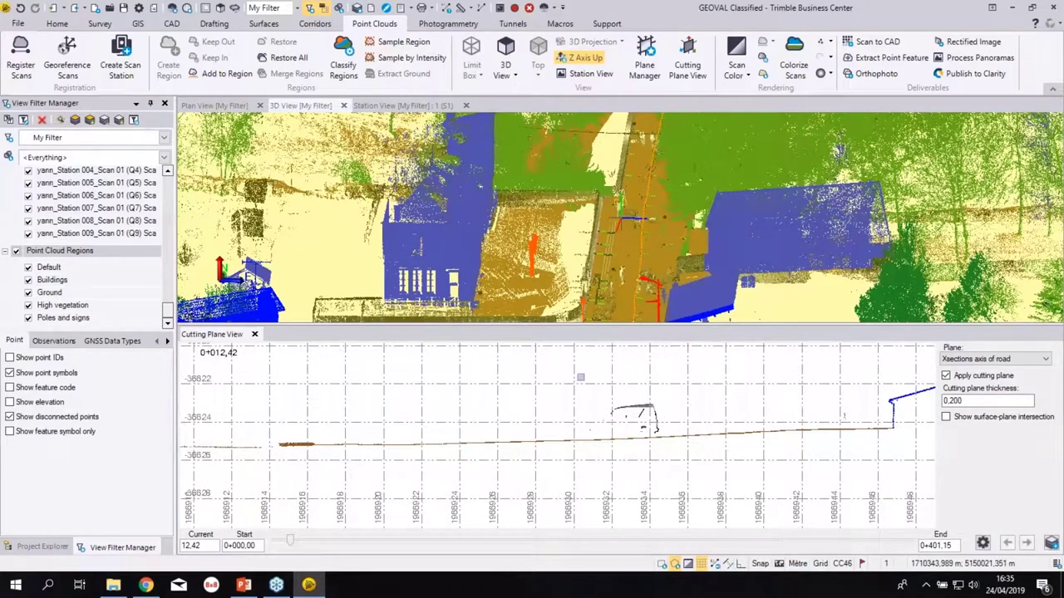
- Hide the Default point-cloud region and recentre the section profile
click(28, 268)
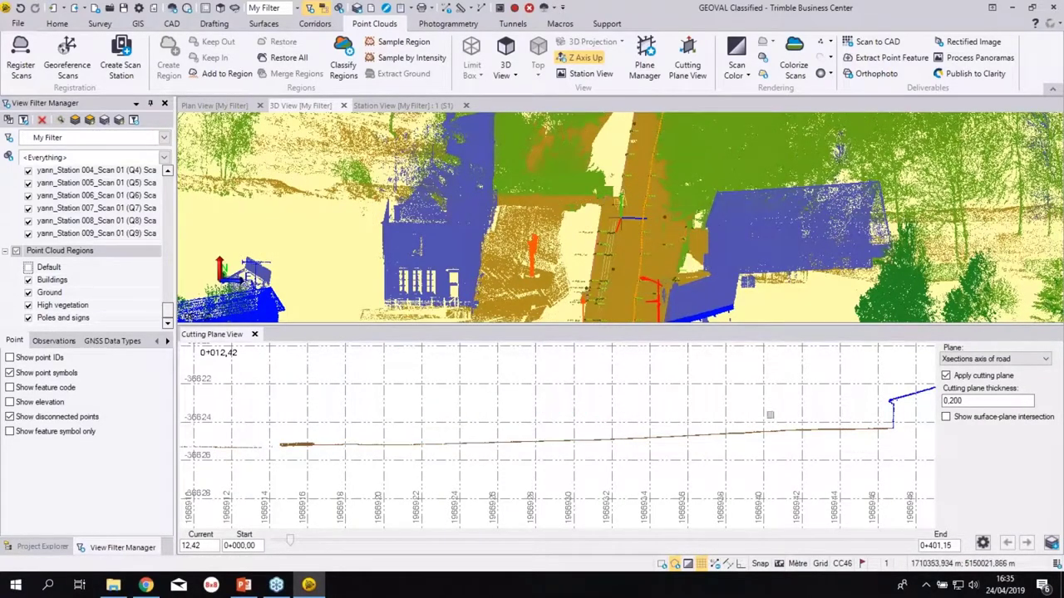
middle_drag(674, 399, 662, 449)
scroll(673, 432, up, 1)
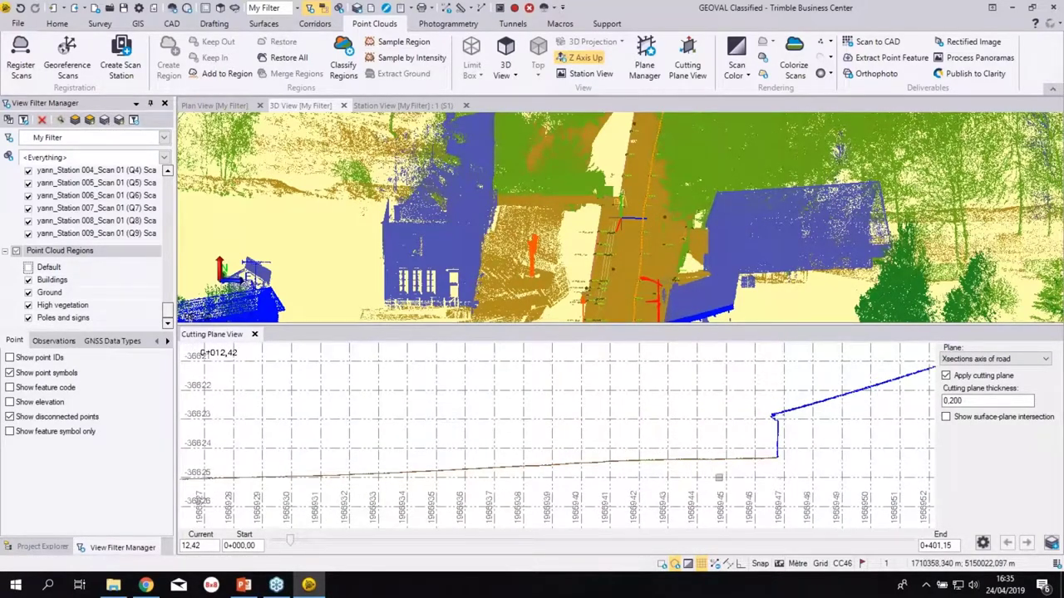
- Open the CAD Create Point form on the Points layer beside the cross-section
click(172, 25)
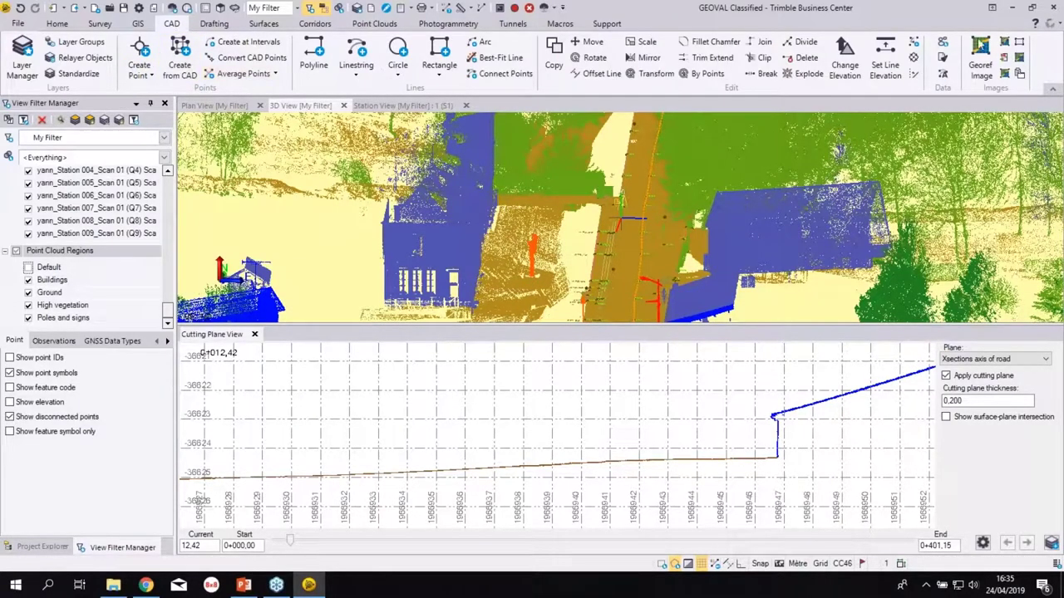
click(153, 76)
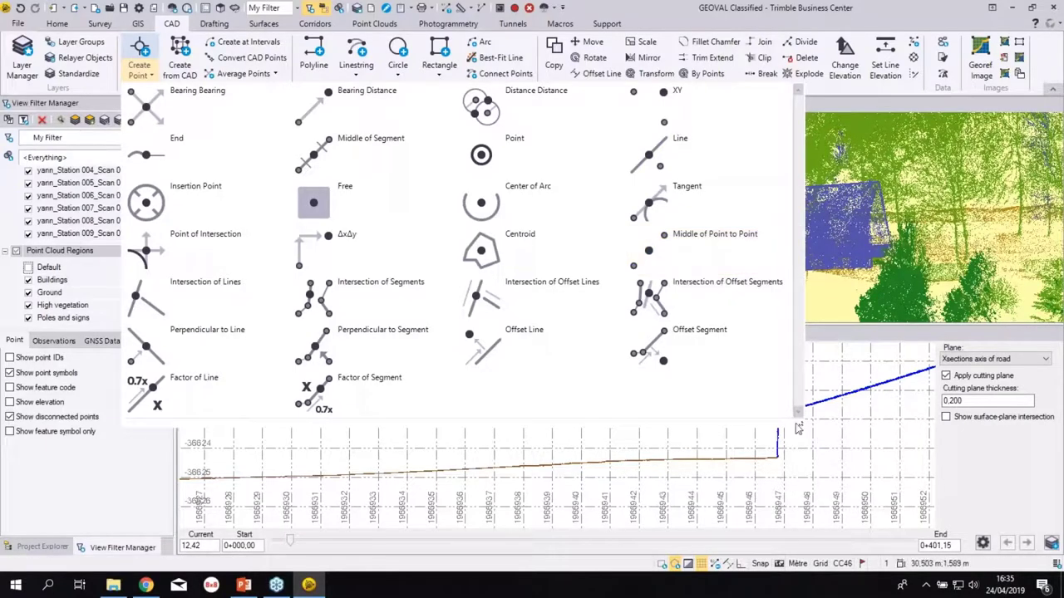
key(Escape)
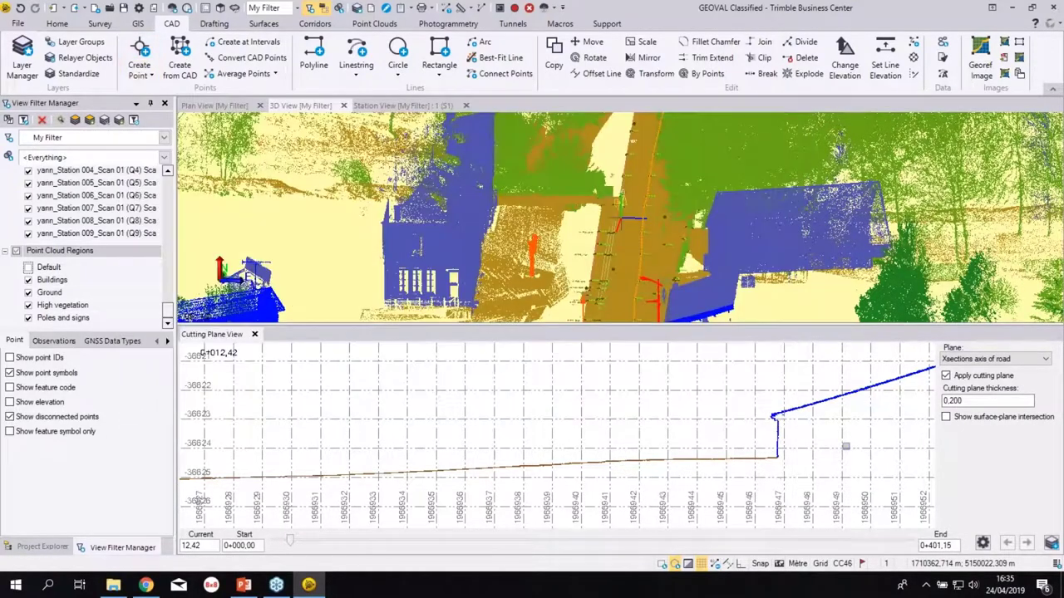
key(space)
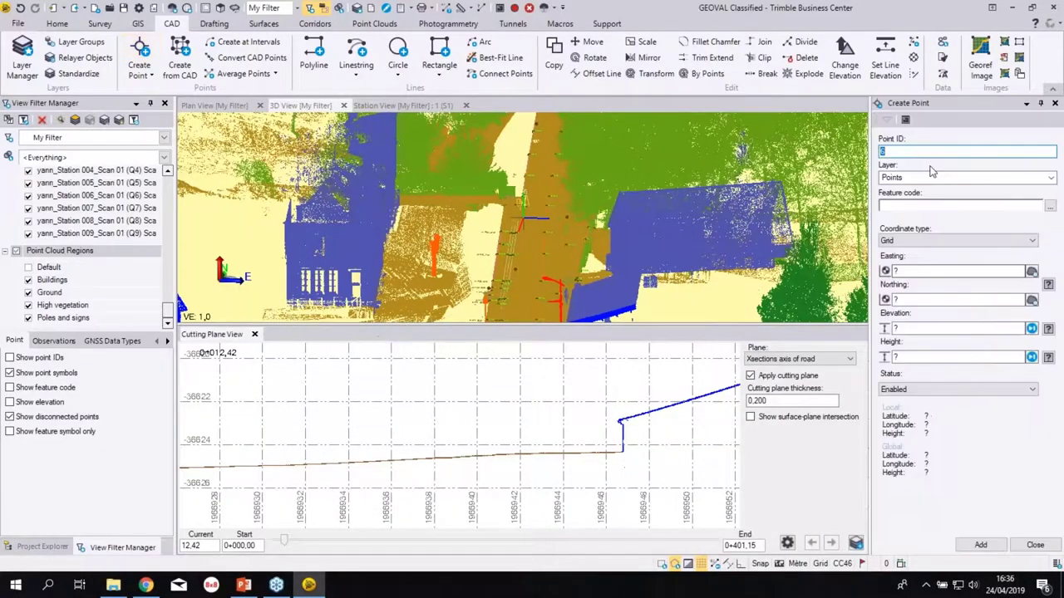
- Add point 6 with feature code 190 at the step in the profile
click(906, 205)
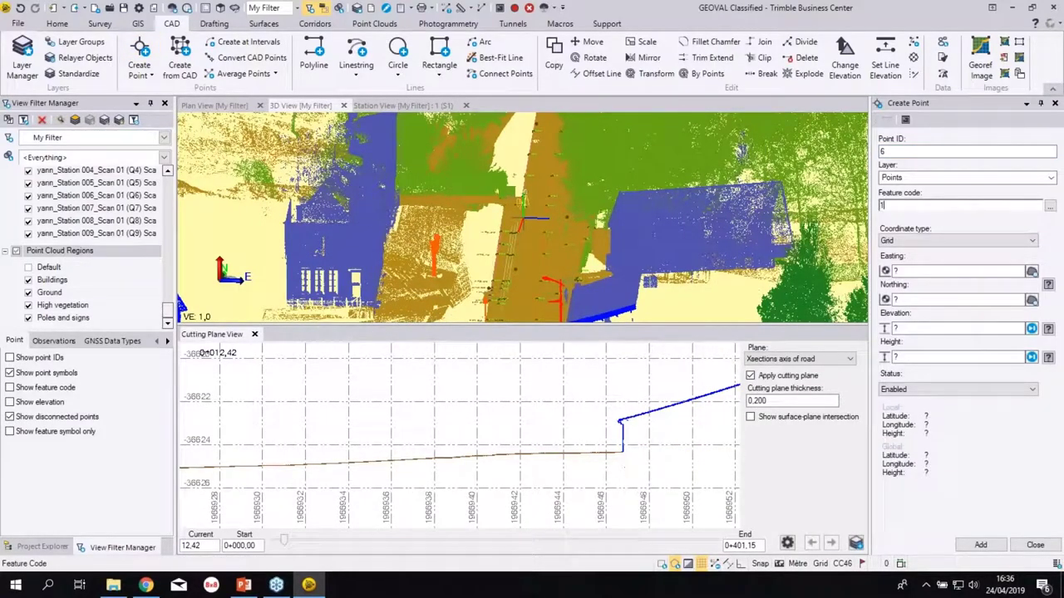
click(903, 274)
scroll(636, 449, up, 6)
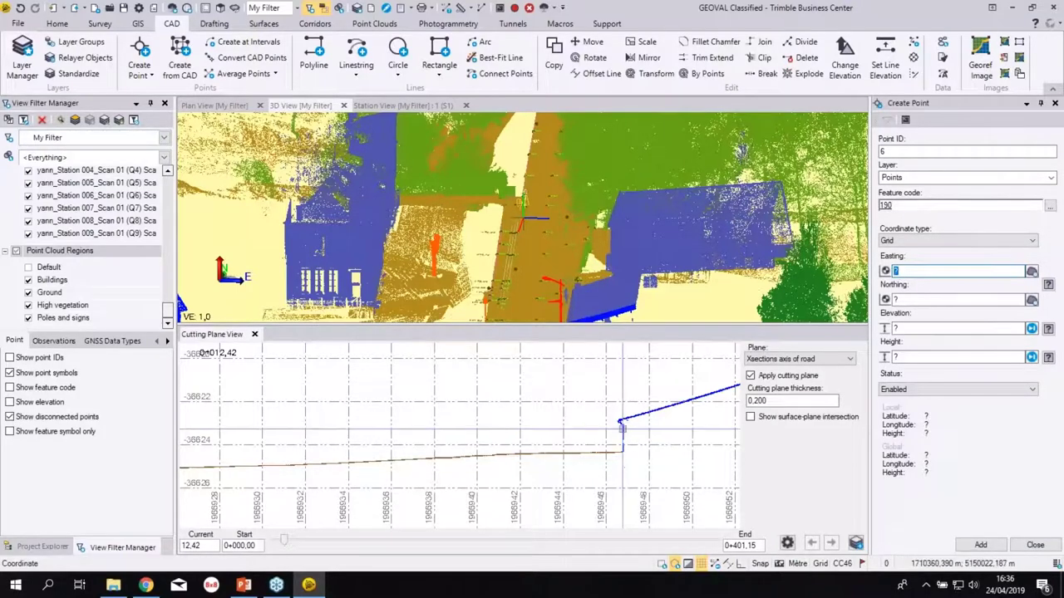
scroll(636, 450, up, 2)
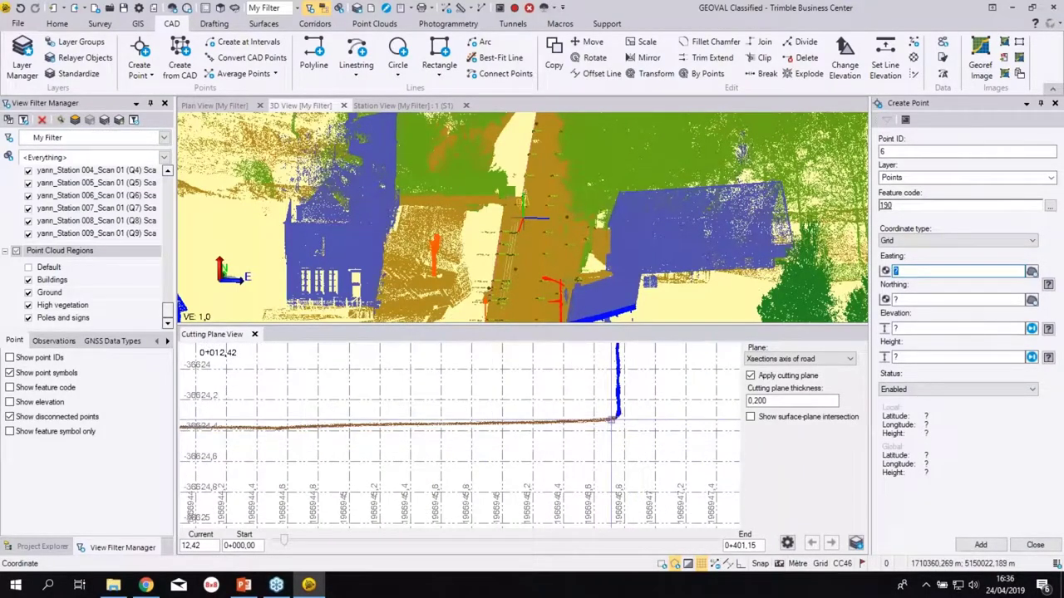
click(615, 418)
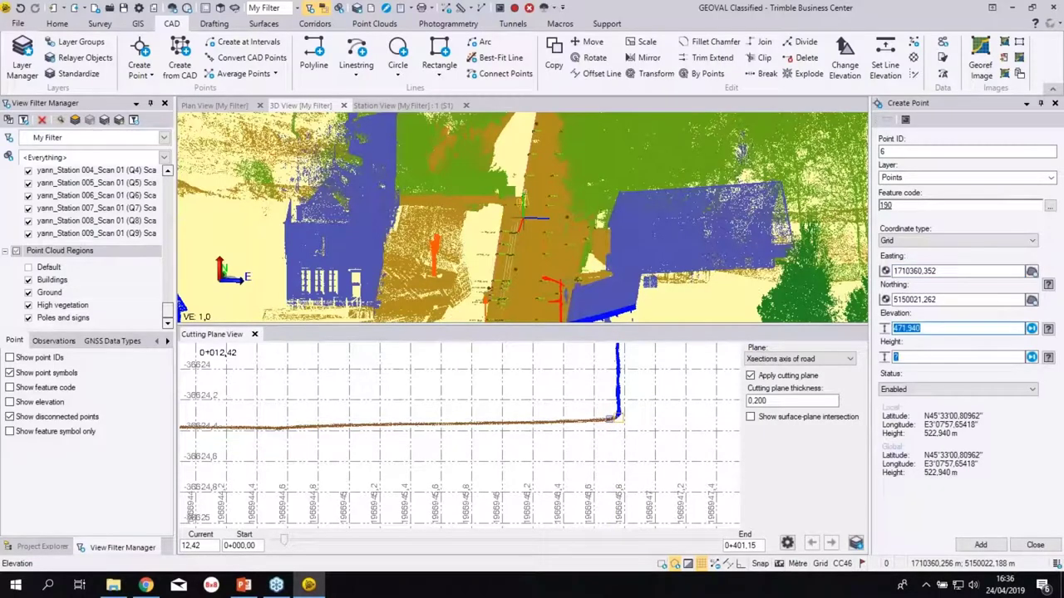
scroll(620, 430, up, 2)
scroll(620, 430, up, 2)
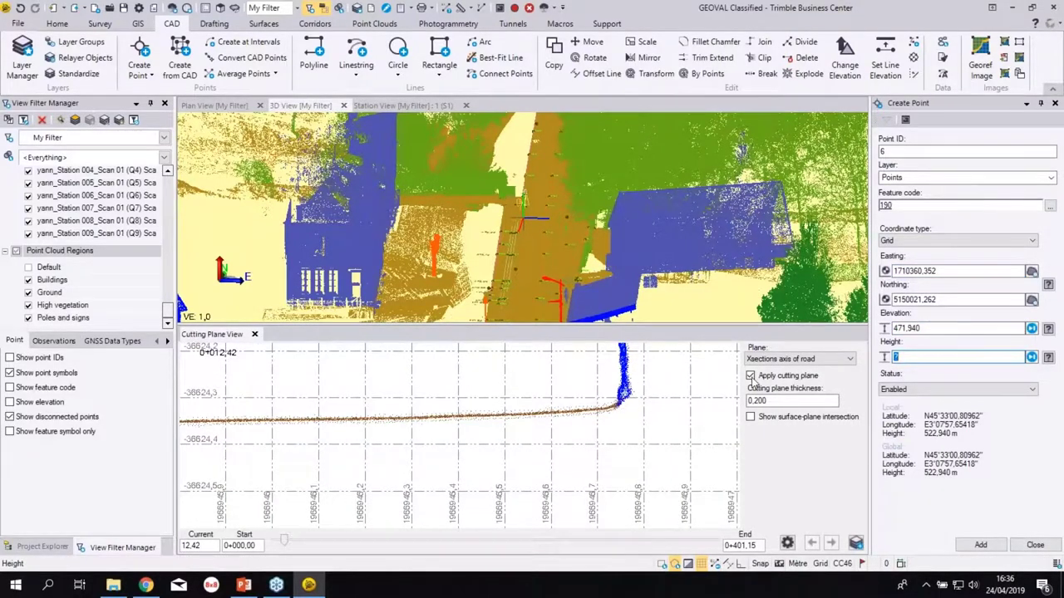
click(981, 545)
- Add point 7 on the road surface line and turn on feature code display
scroll(615, 424, down, 3)
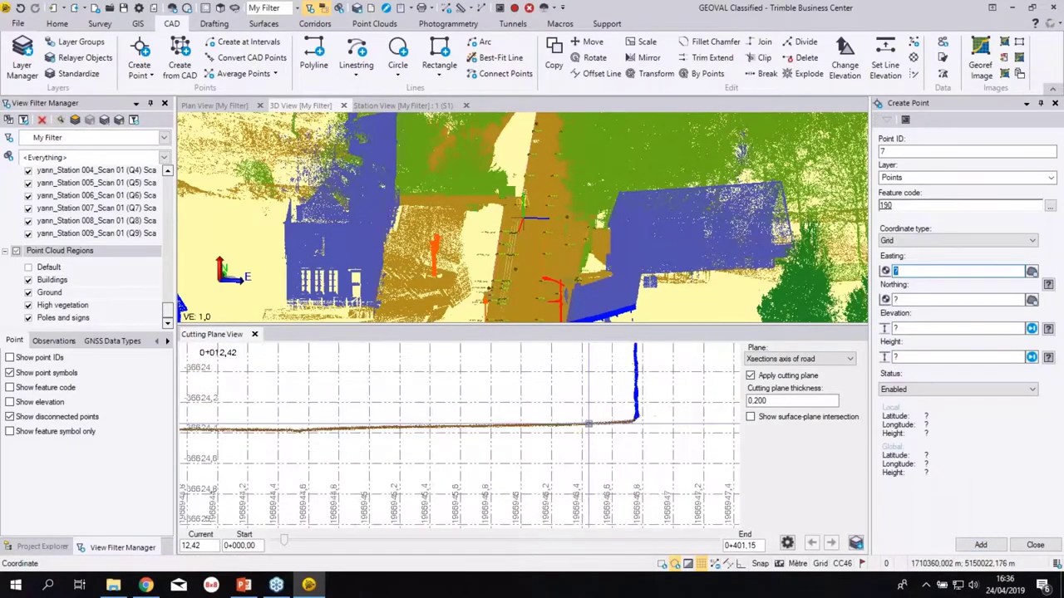
scroll(588, 424, down, 2)
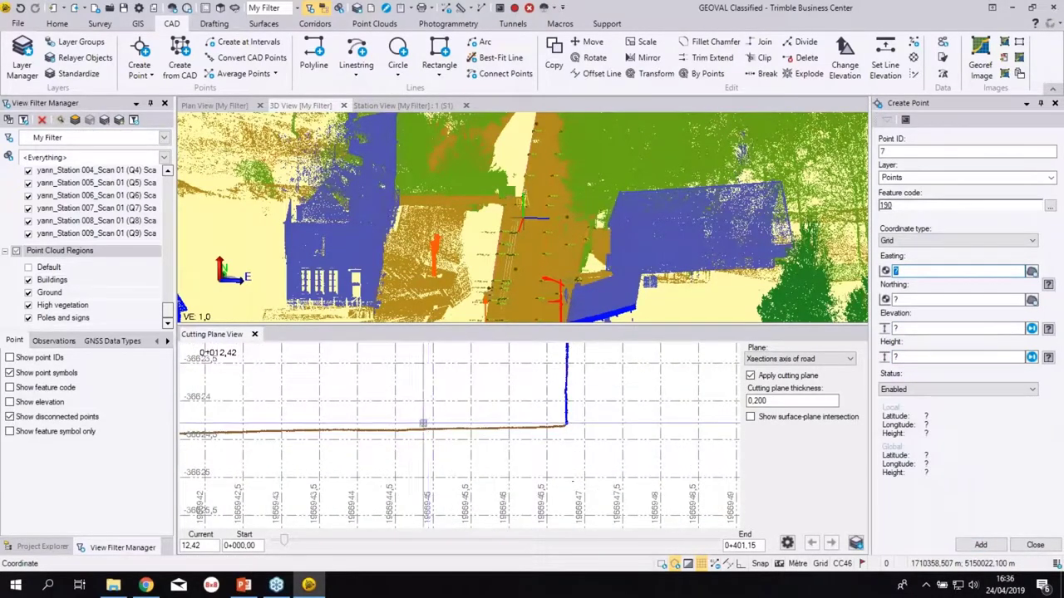
scroll(484, 427, down, 1)
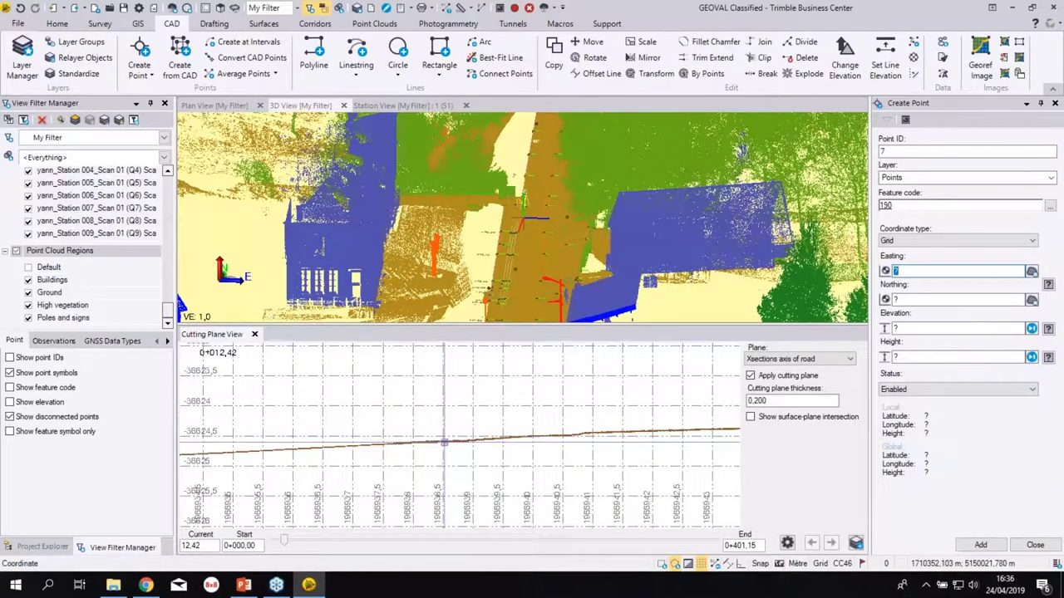
click(443, 439)
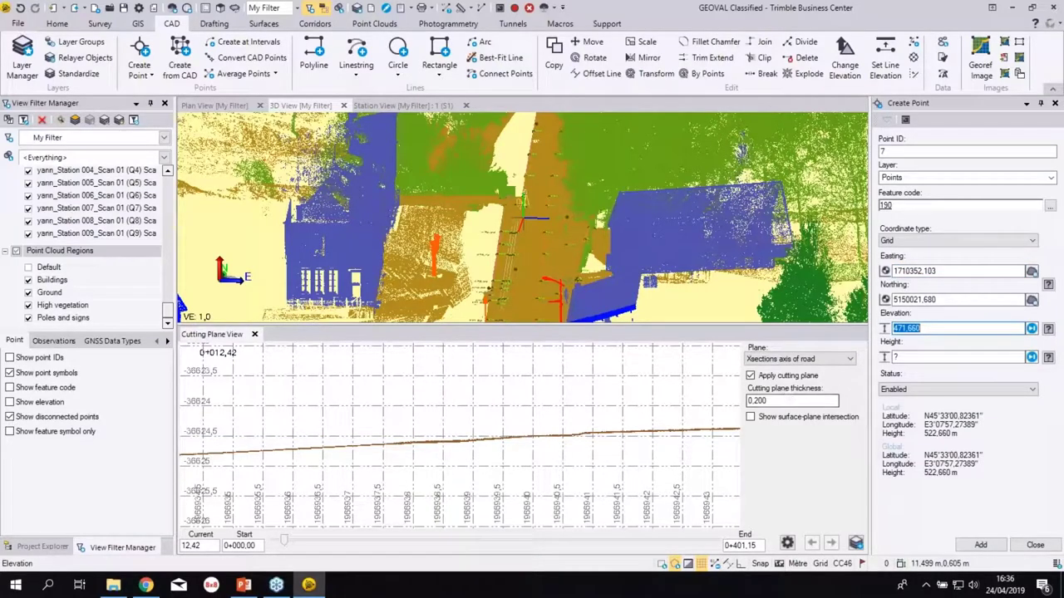
click(981, 544)
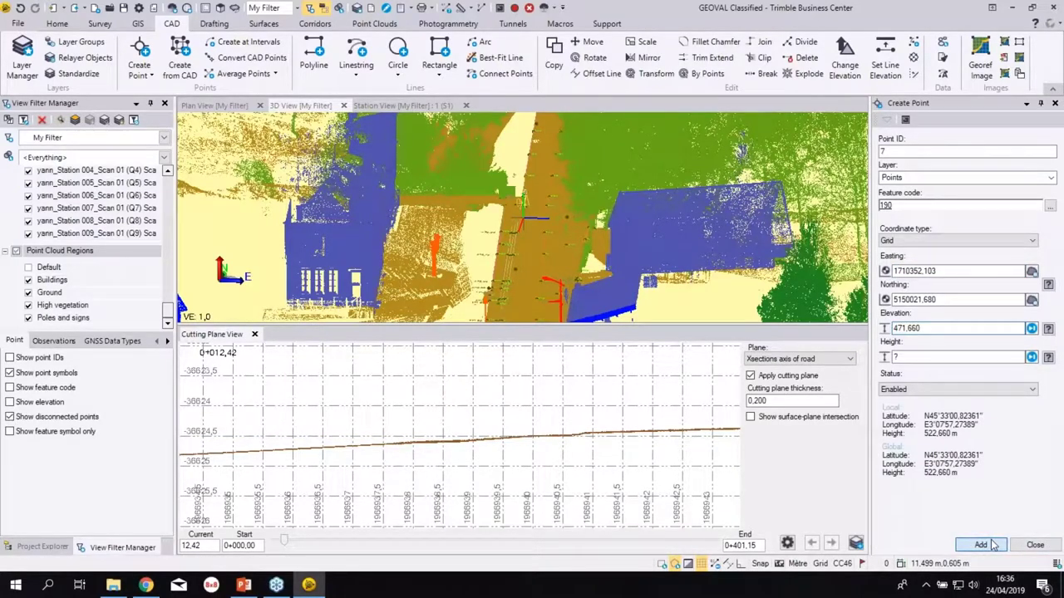
scroll(236, 456, up, 2)
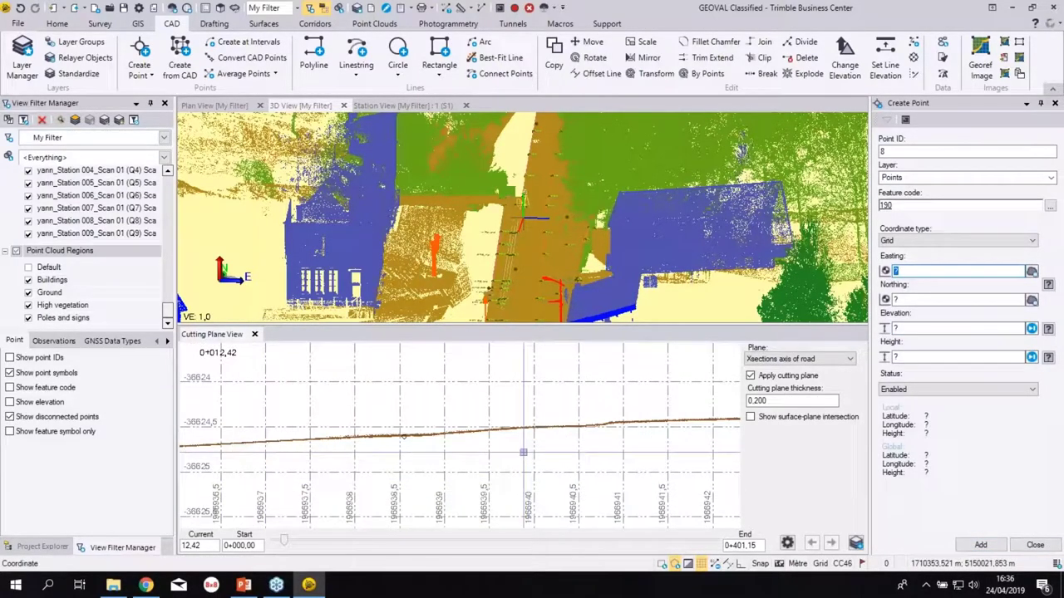
click(8, 390)
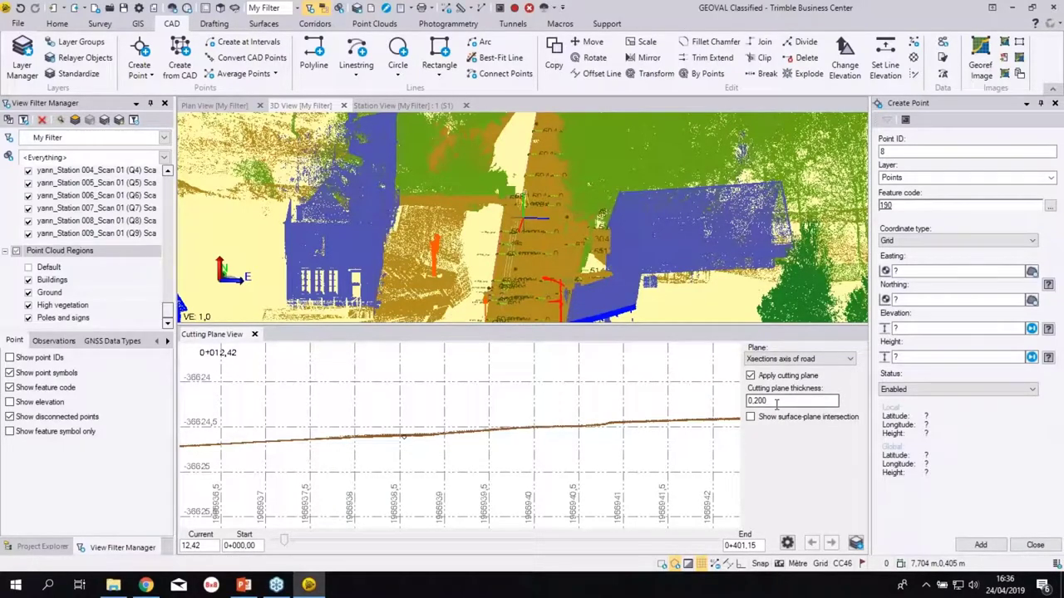
- Zoom out and outline the road profile points with a four-corner selection polygon
scroll(617, 408, down, 2)
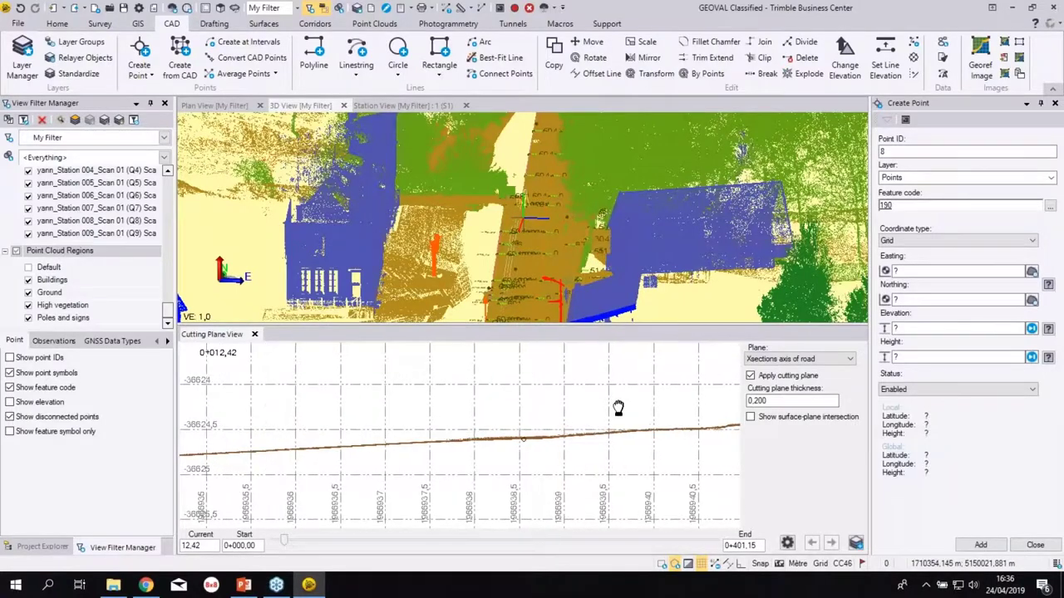
scroll(526, 410, down, 6)
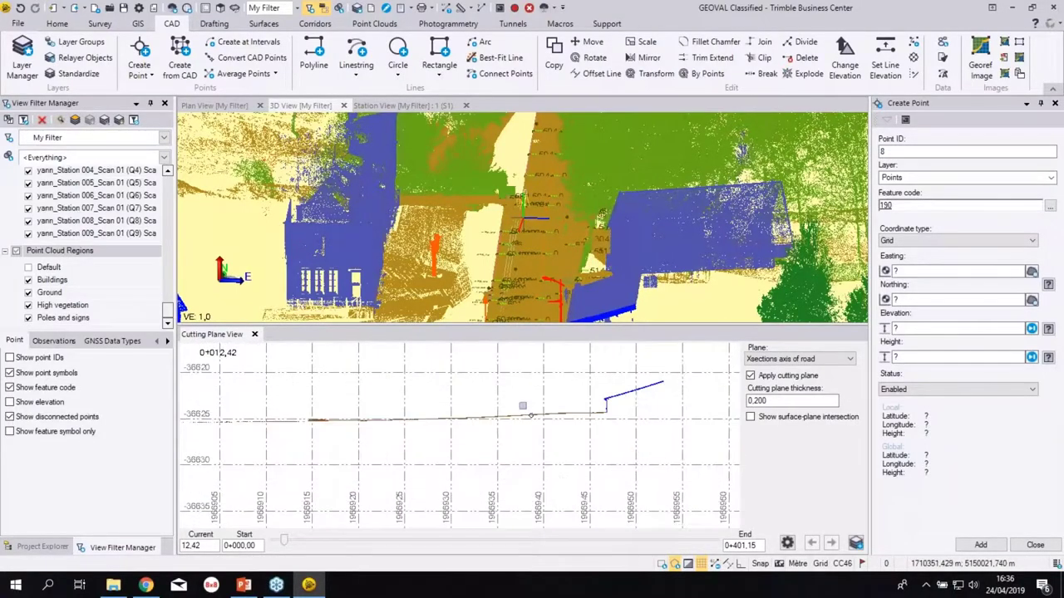
scroll(496, 398, down, 3)
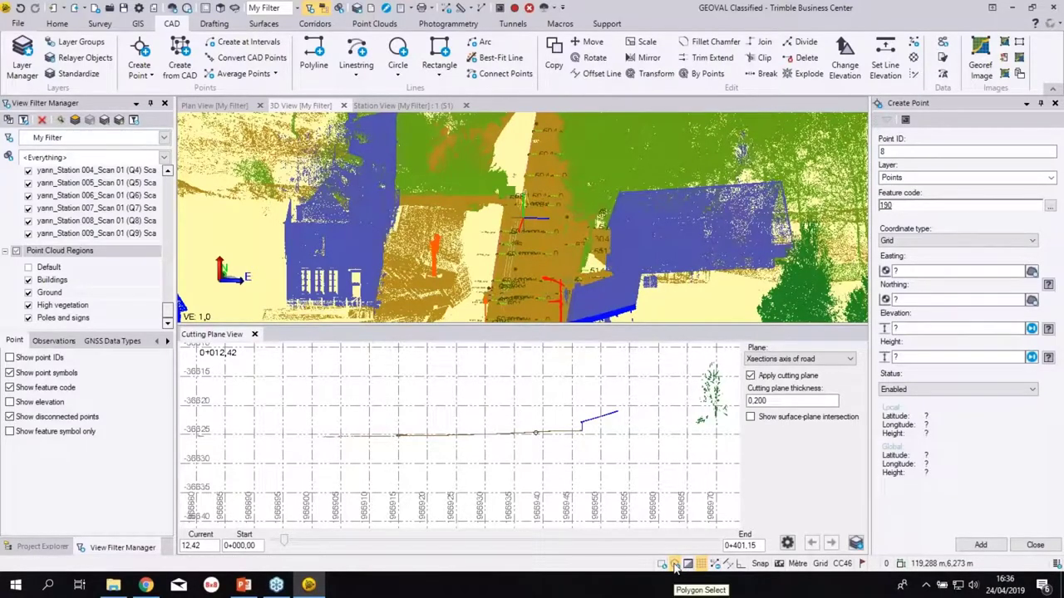
click(675, 565)
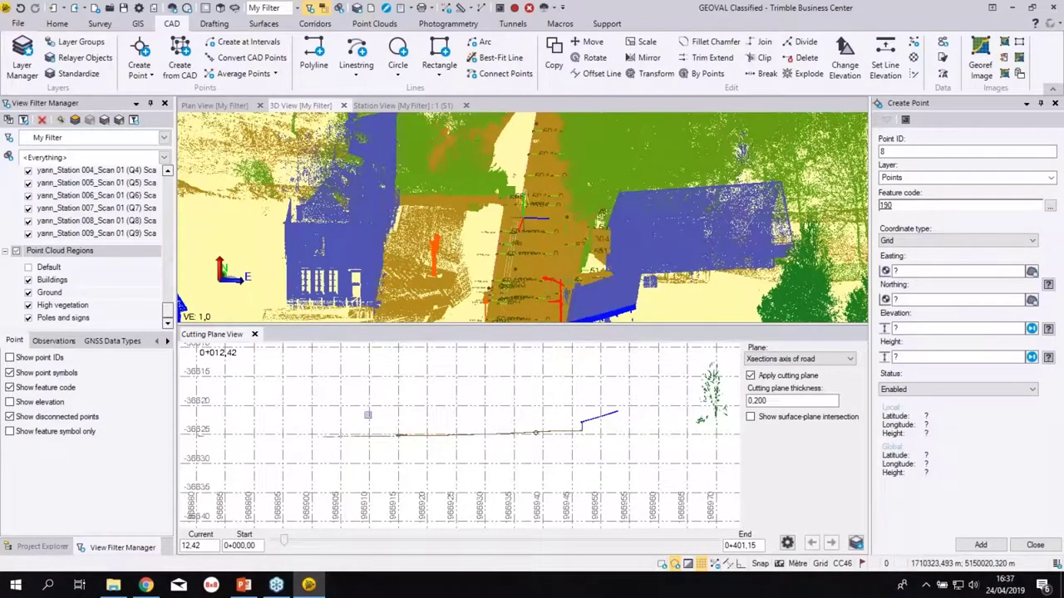
click(380, 384)
click(382, 457)
click(598, 466)
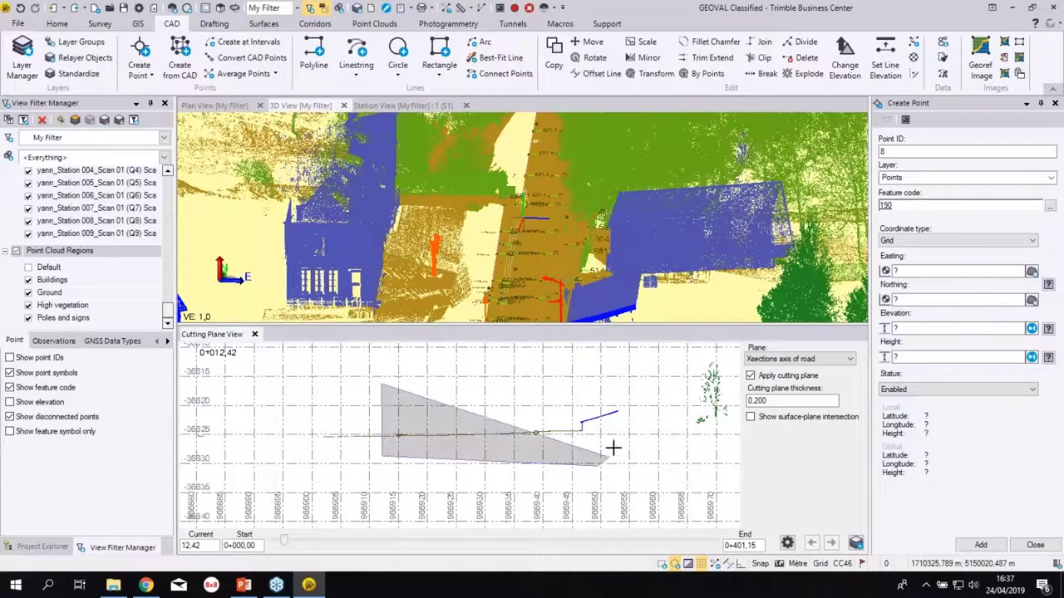
double_click(631, 396)
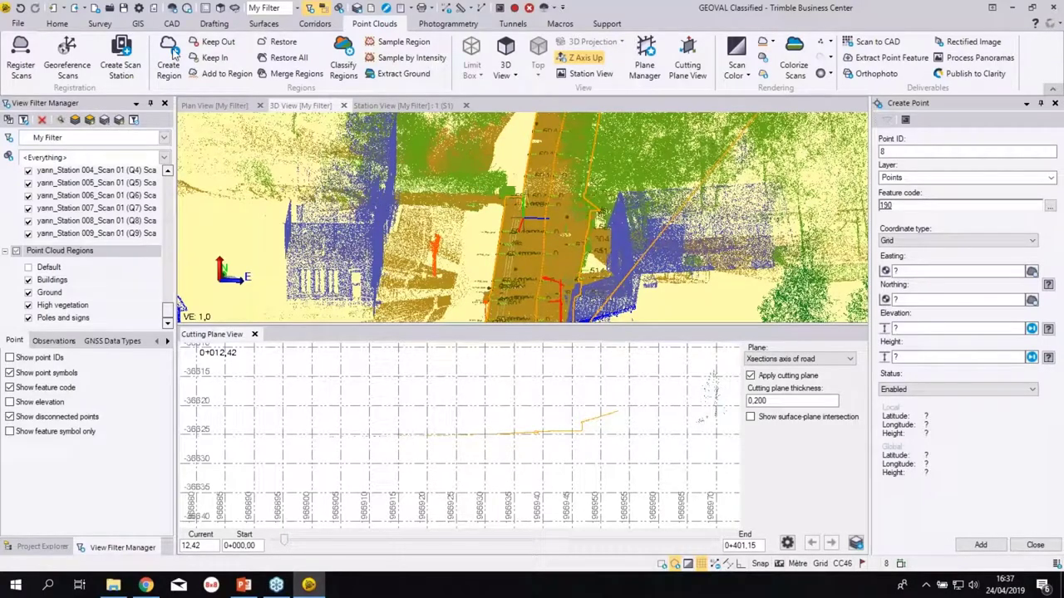
- Create a point-cloud region named ARNO from the selected points
click(170, 52)
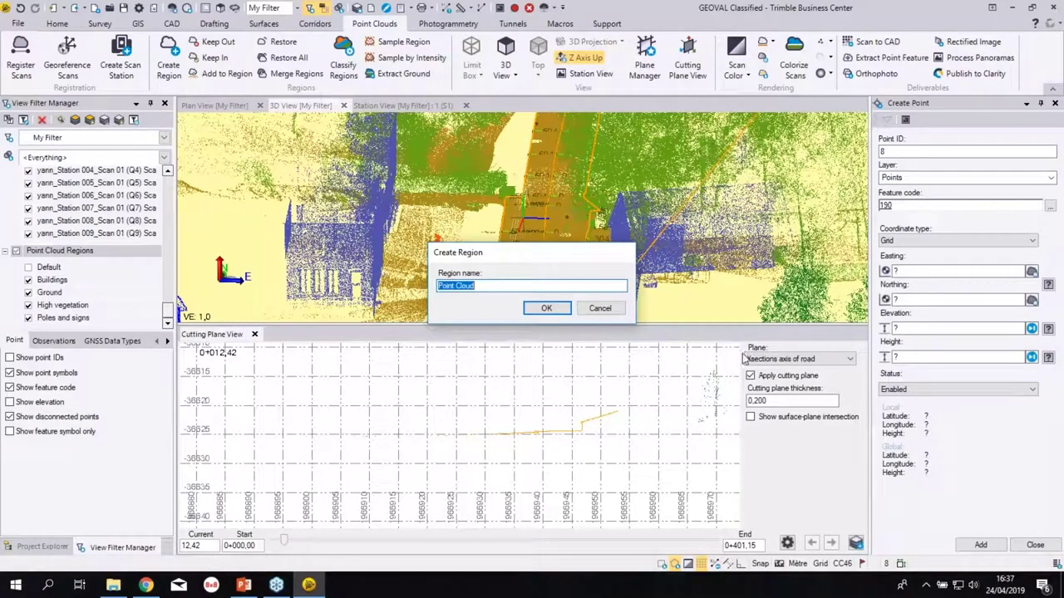
text(ARNO)
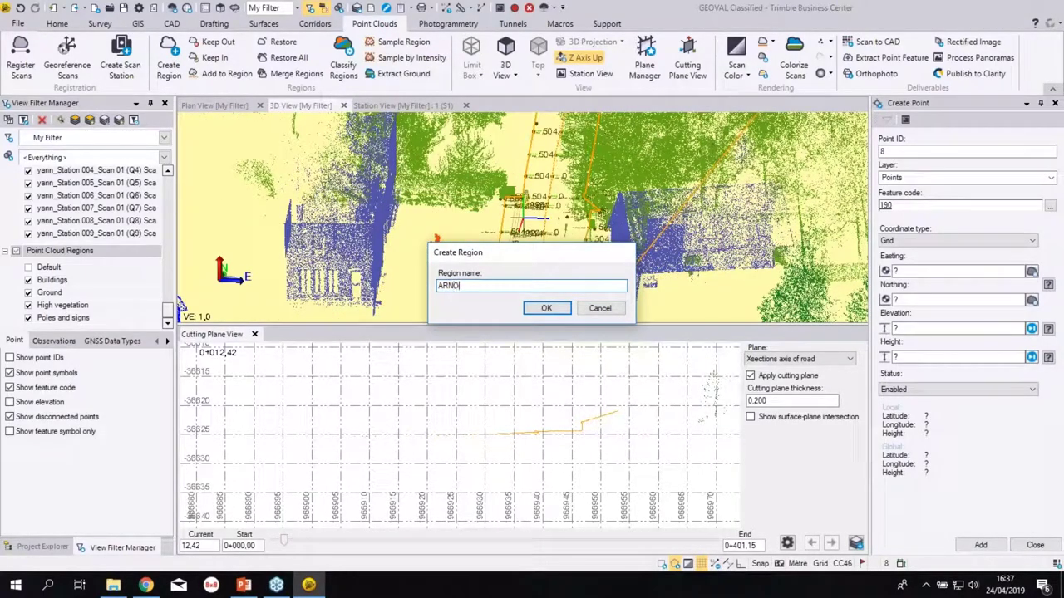
click(546, 309)
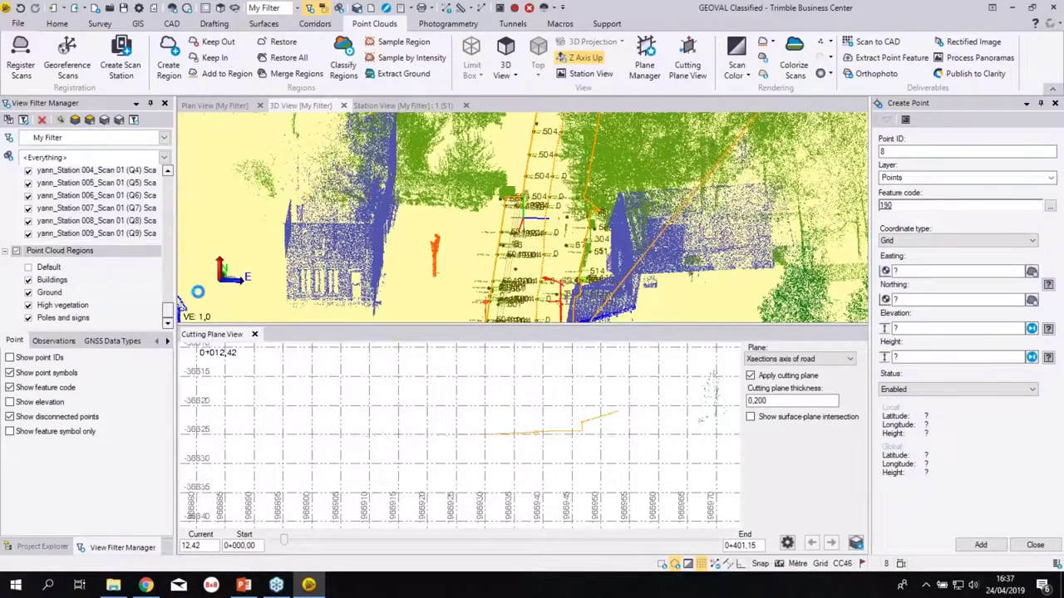
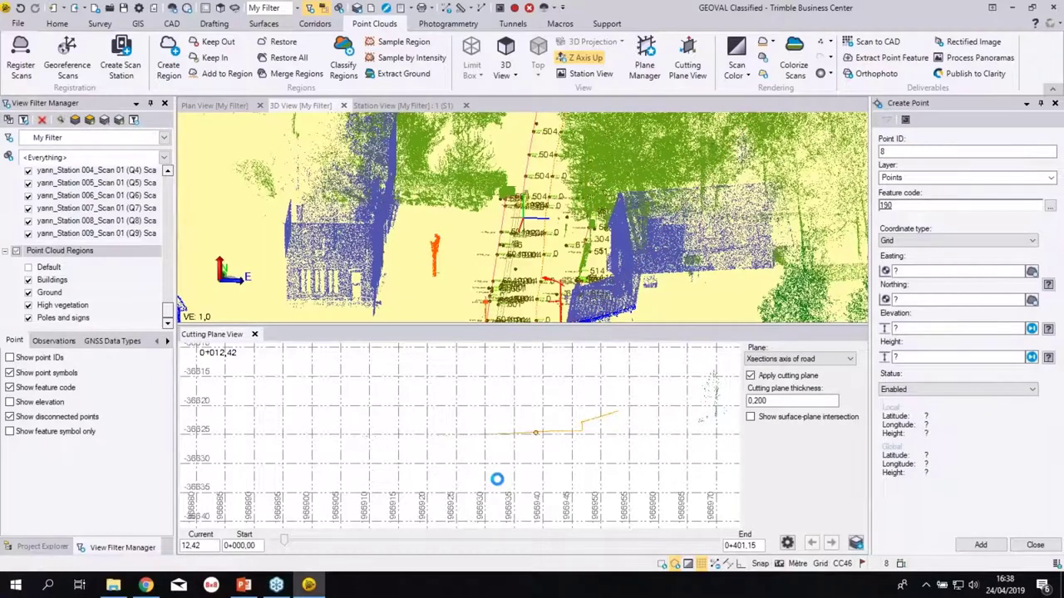
- Filter the view to show only the ARNO point cloud region
scroll(166, 191, up, 10)
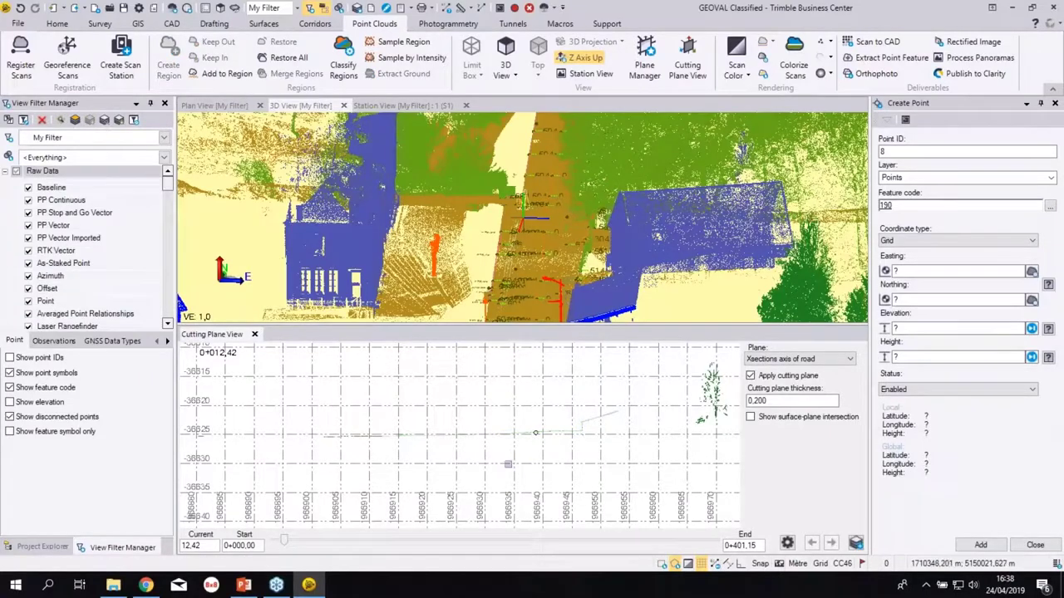
scroll(33, 248, down, 15)
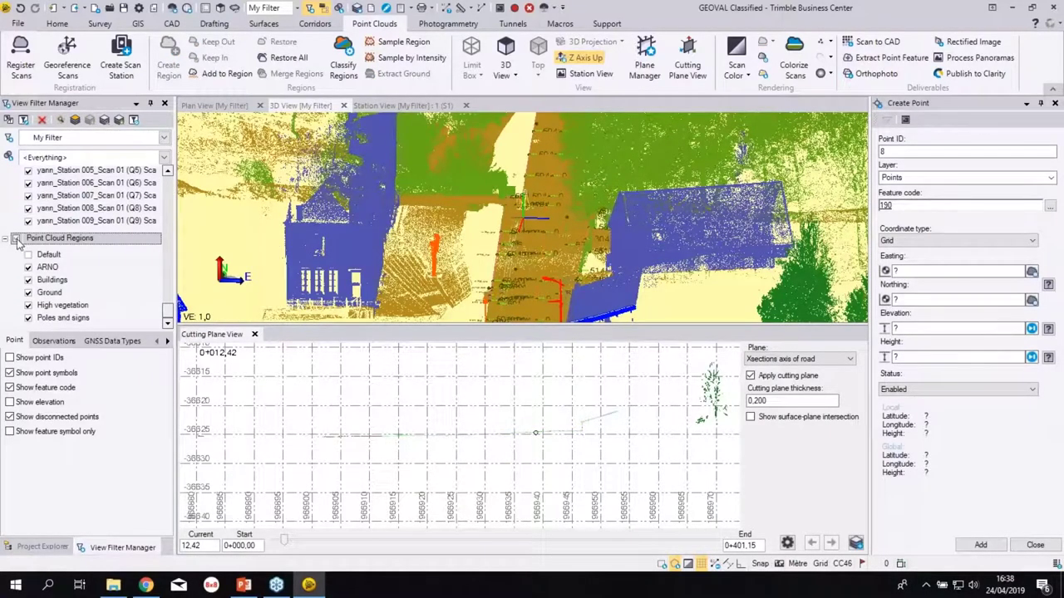
click(30, 267)
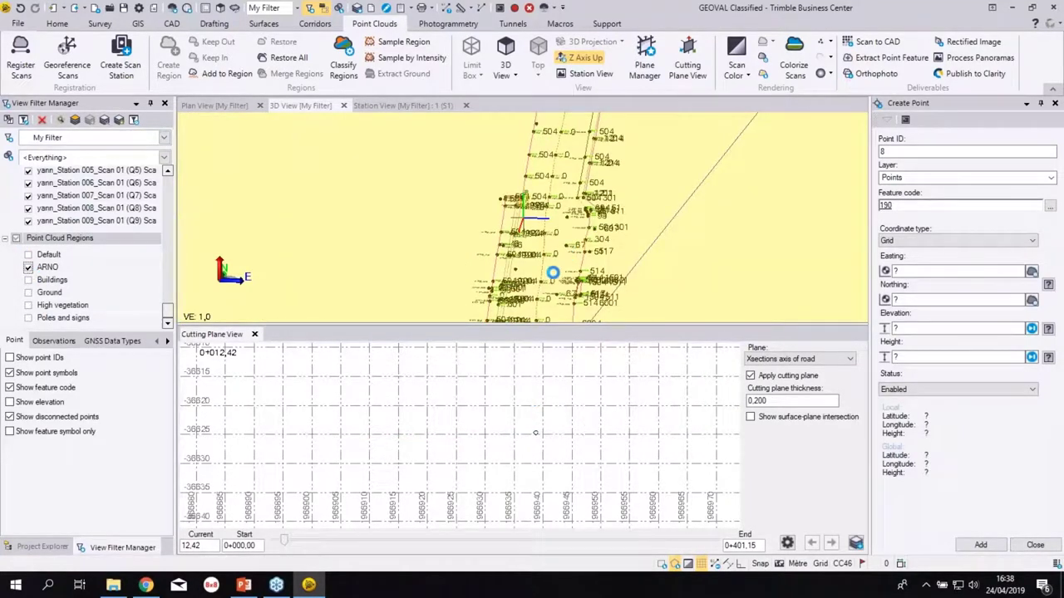
- Select the ARNO region linework in the 3D view
scroll(553, 274, up, 3)
scroll(576, 200, up, 4)
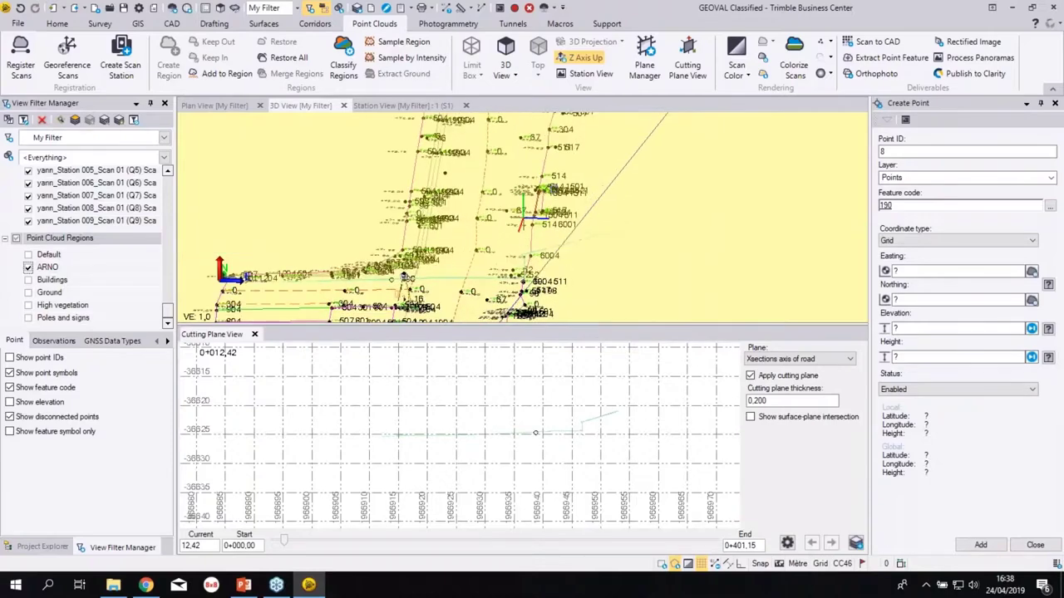
scroll(576, 199, up, 2)
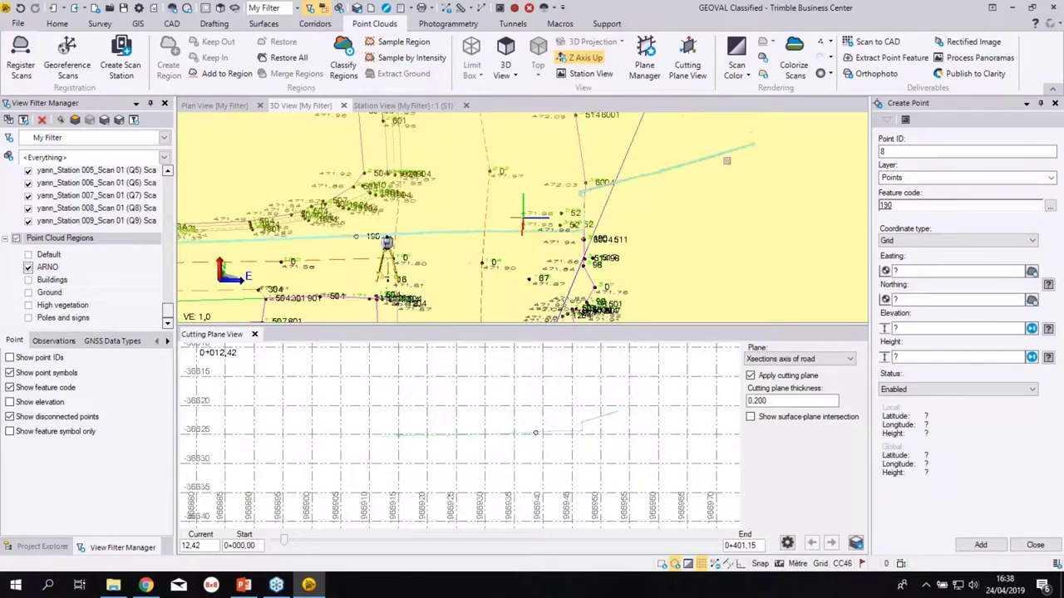
click(720, 155)
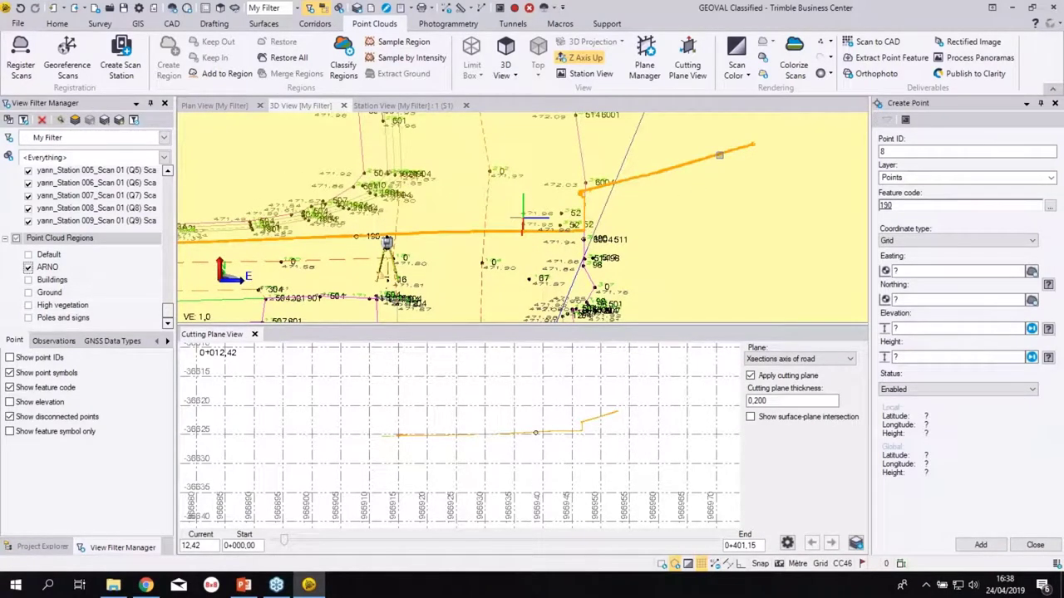
- Start Scan to CAD with Spatial sampling and create a new layer named ARNO
click(888, 43)
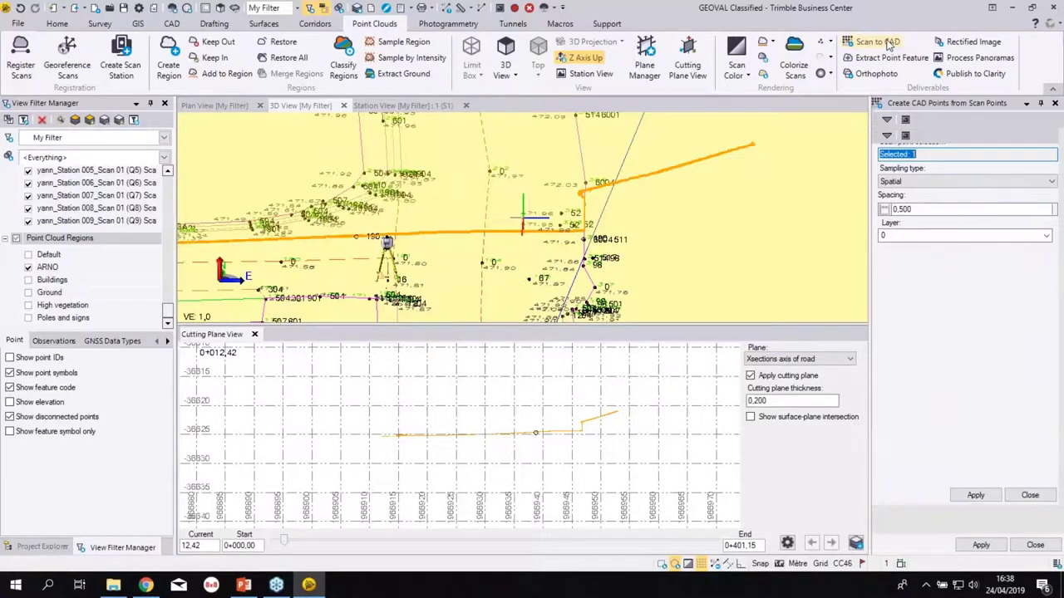
click(921, 182)
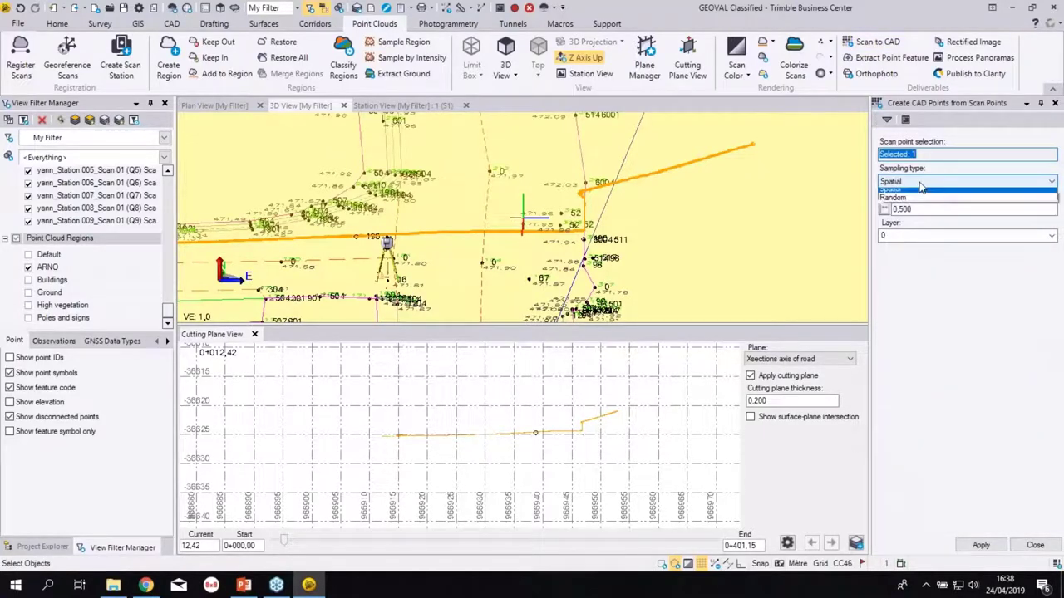
click(920, 192)
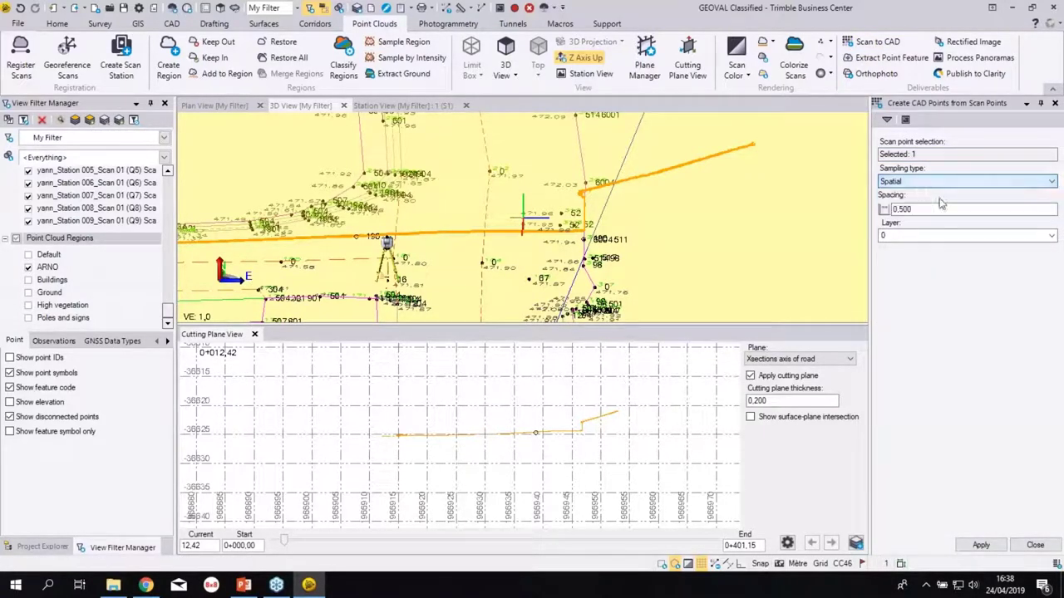
click(1049, 237)
drag(1057, 285, 1053, 350)
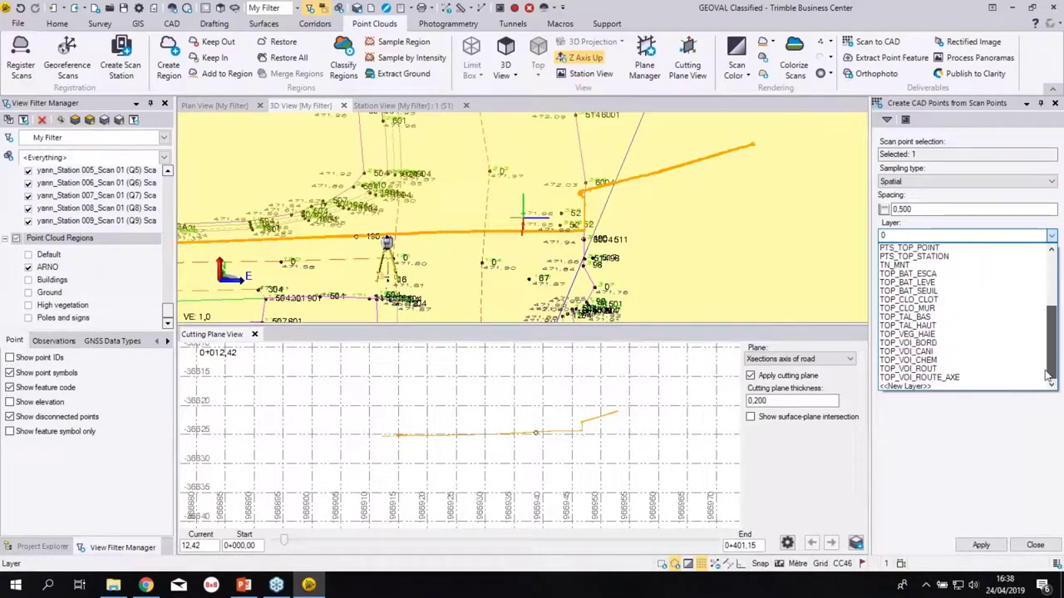
click(921, 388)
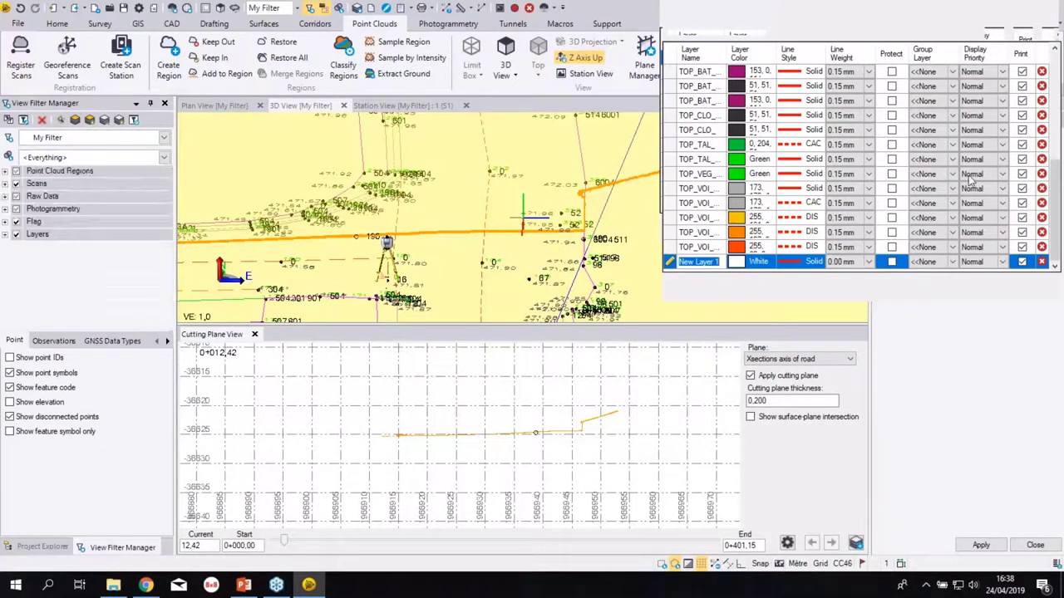
text(ARNO)
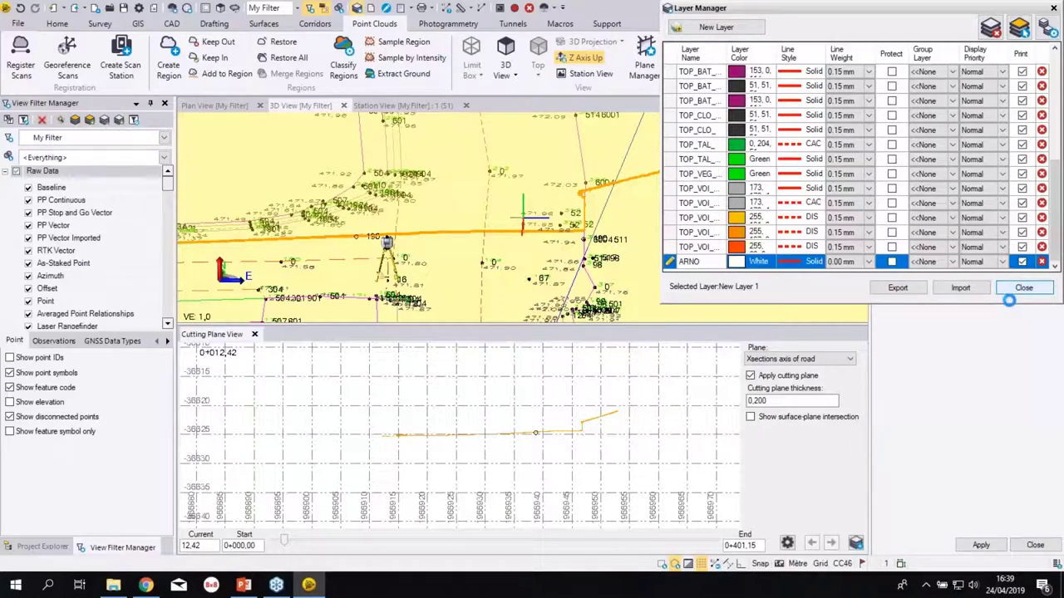
click(1023, 290)
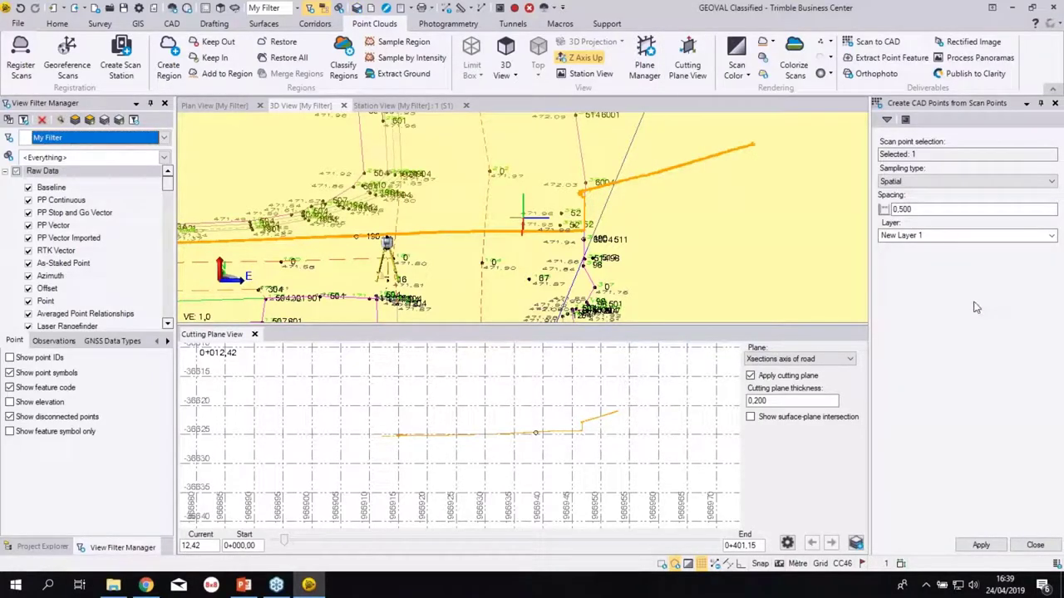
- Put the CAD points on the ARNO layer and generate them at 0.500 spacing
click(966, 235)
click(914, 248)
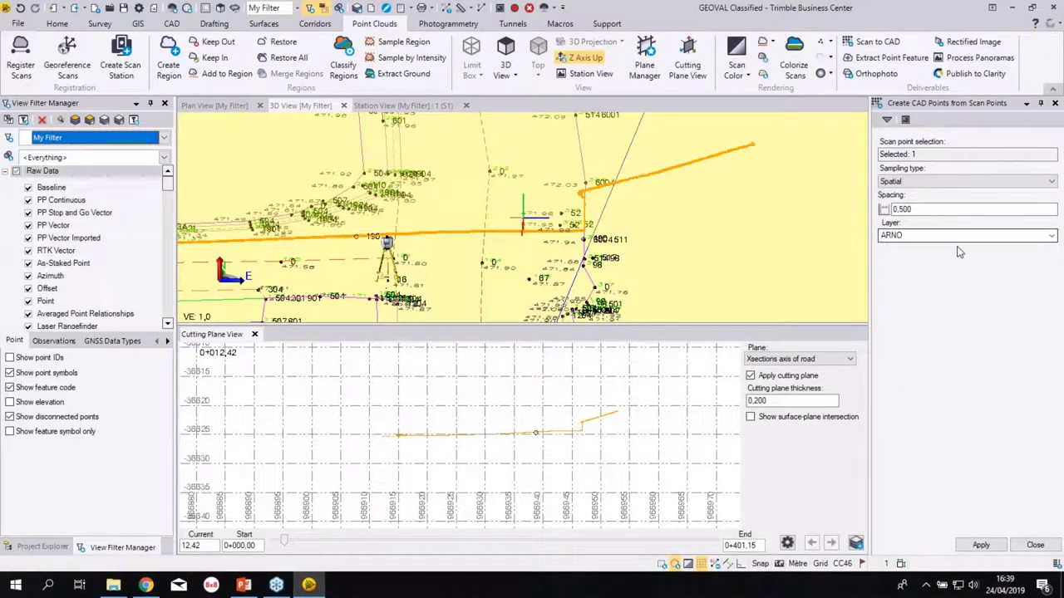
click(982, 544)
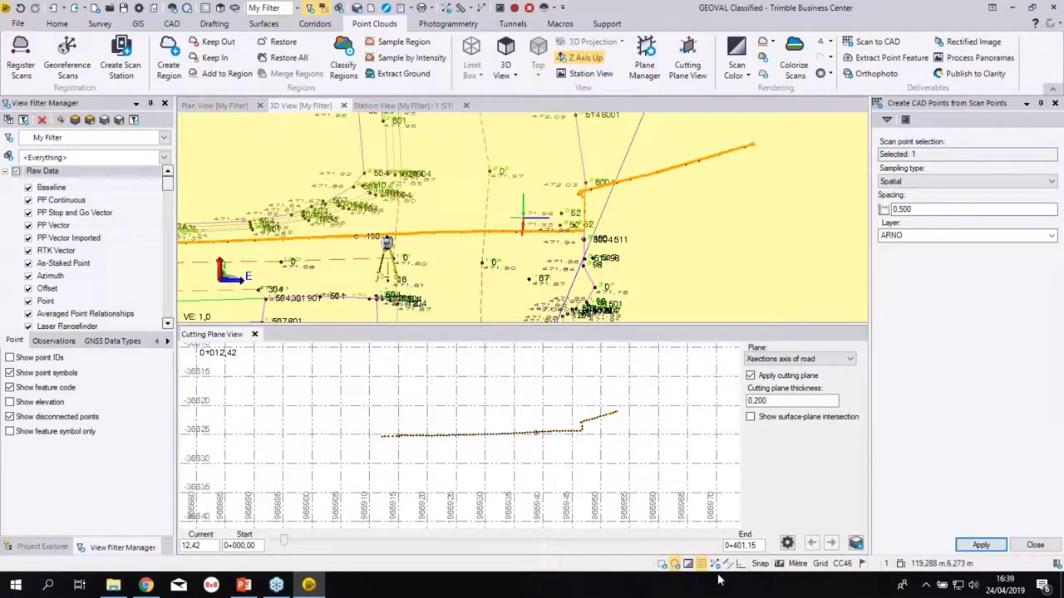
- Inspect the ARNO points at the step in the cross-section profile, then close the project
scroll(559, 431, up, 1)
scroll(559, 431, up, 5)
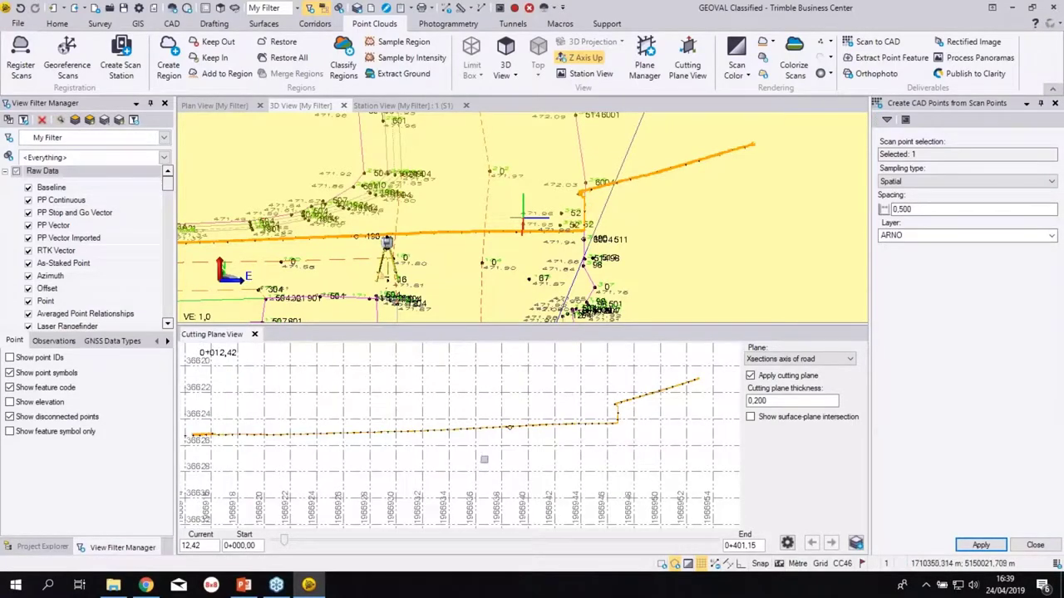
drag(408, 433, 416, 461)
drag(644, 204, 705, 218)
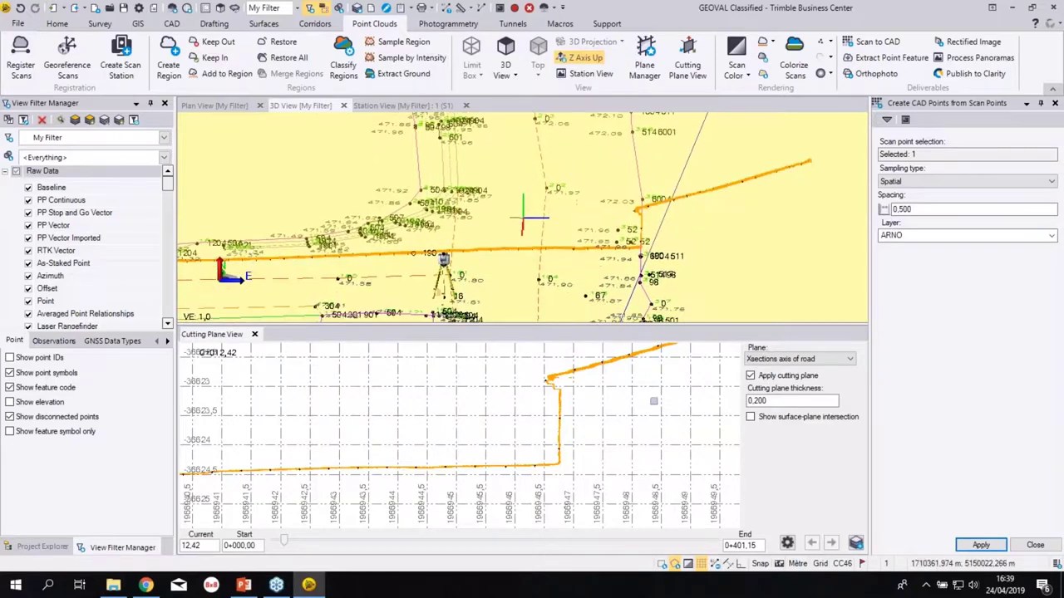
drag(622, 399, 715, 370)
scroll(510, 438, down, 4)
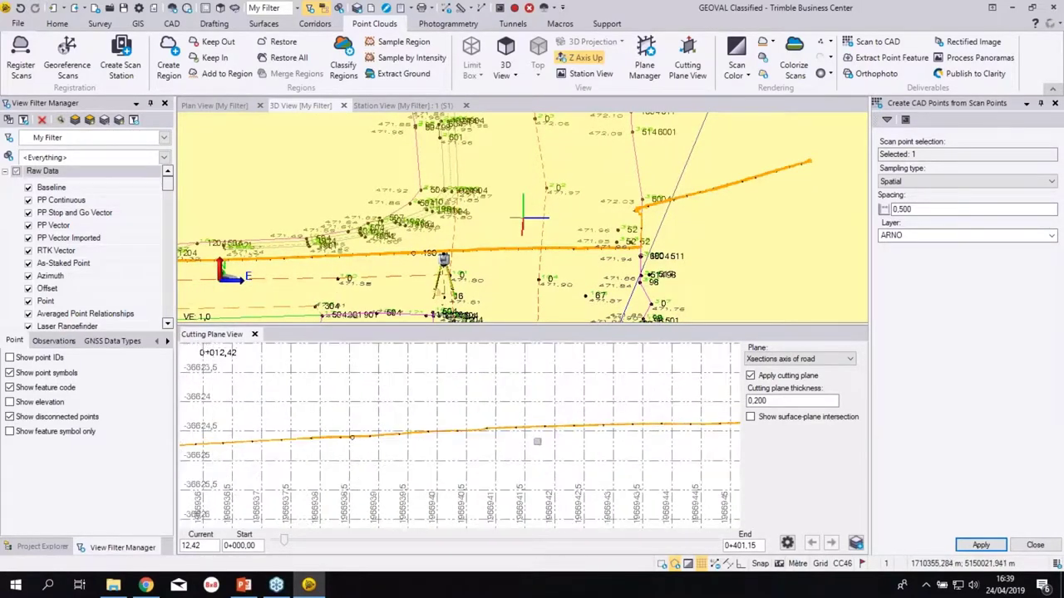
scroll(540, 415, down, 2)
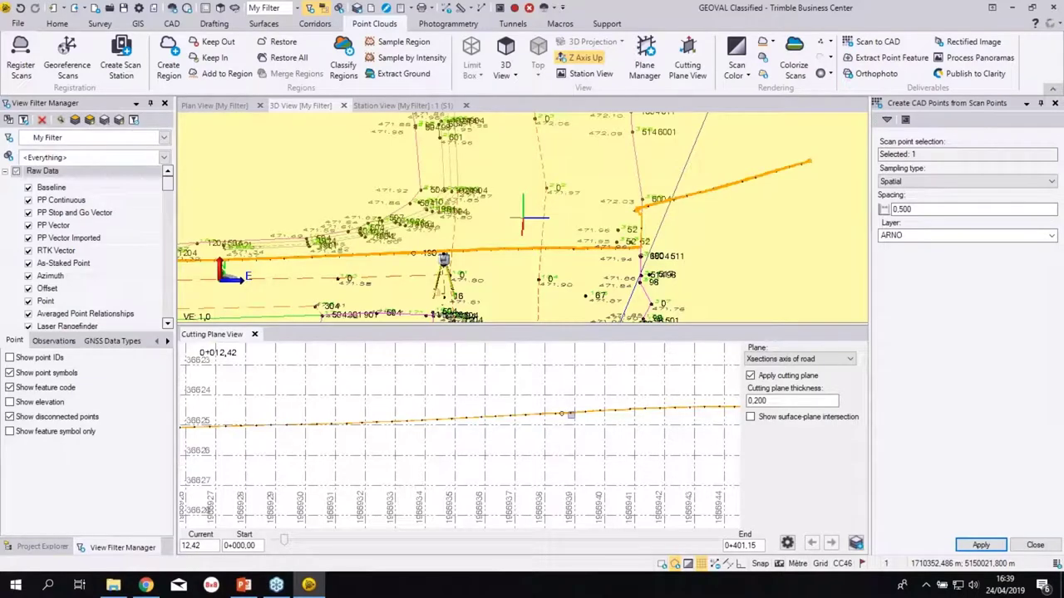
mouse_move(570, 414)
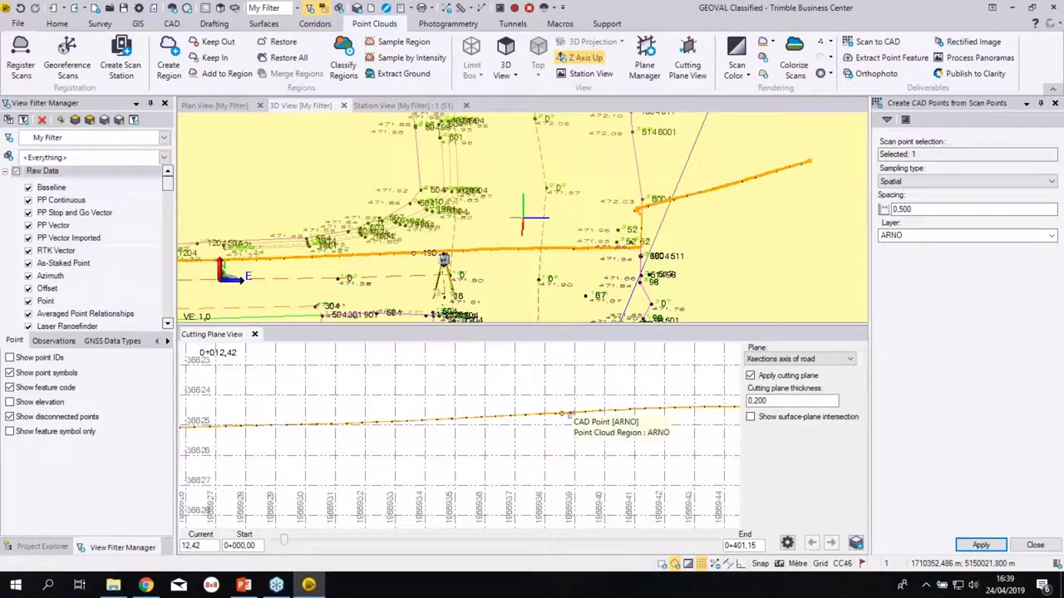
click(1053, 8)
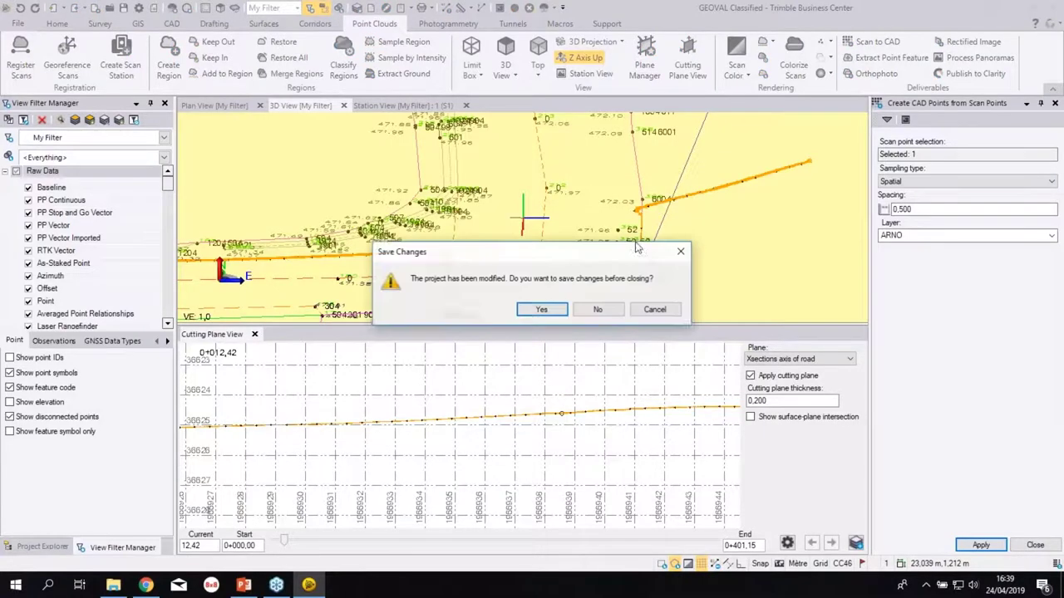
- Decline saving changes so the project closes to an empty workspace
click(597, 310)
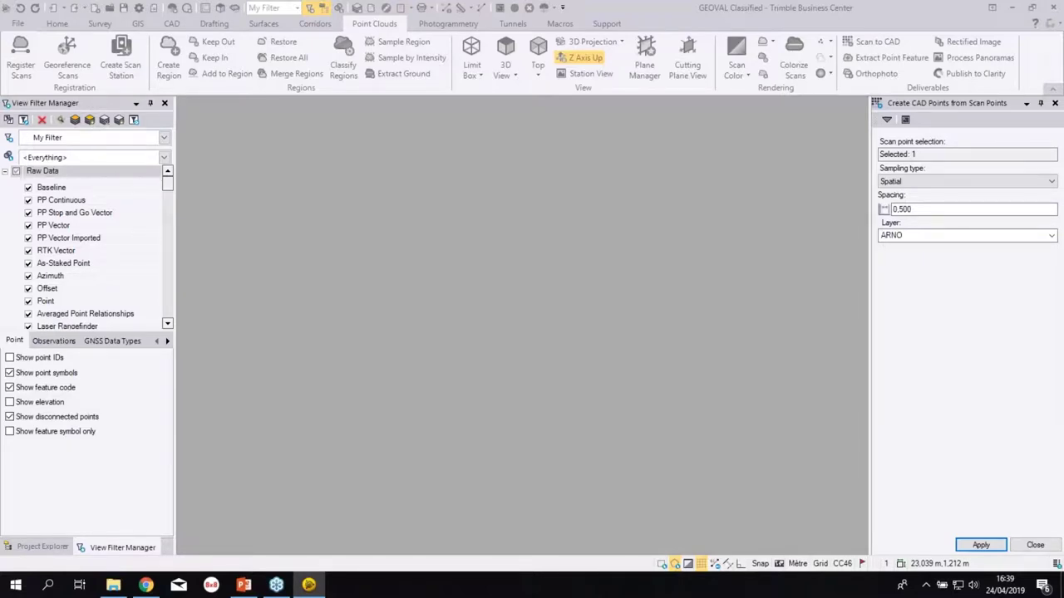
- Open test.vce from the nested GEOVAL for TBC Power Hour folders in File Explorer
click(114, 587)
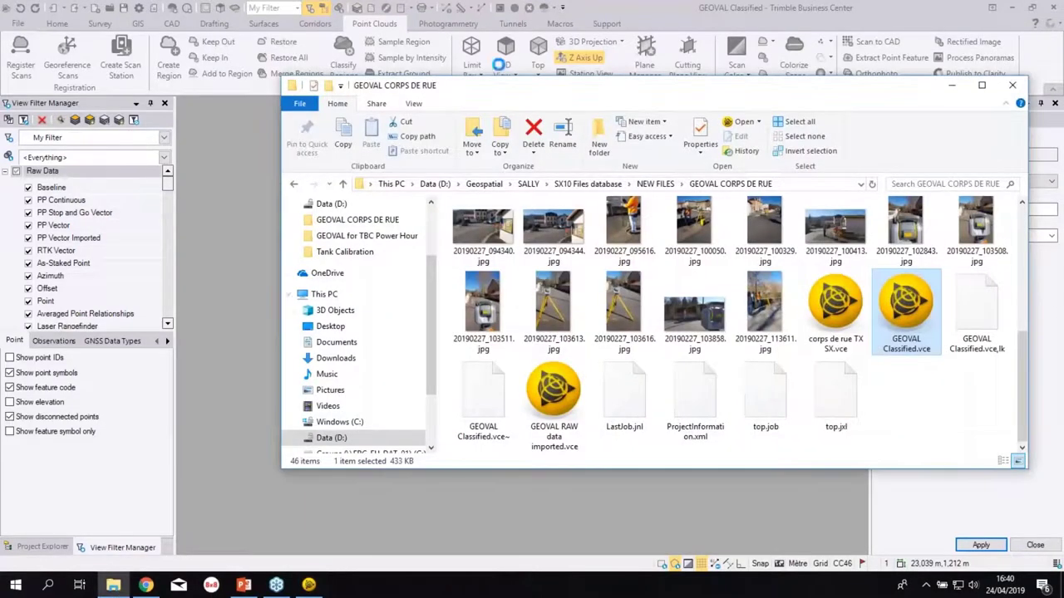
scroll(1019, 349, up, 5)
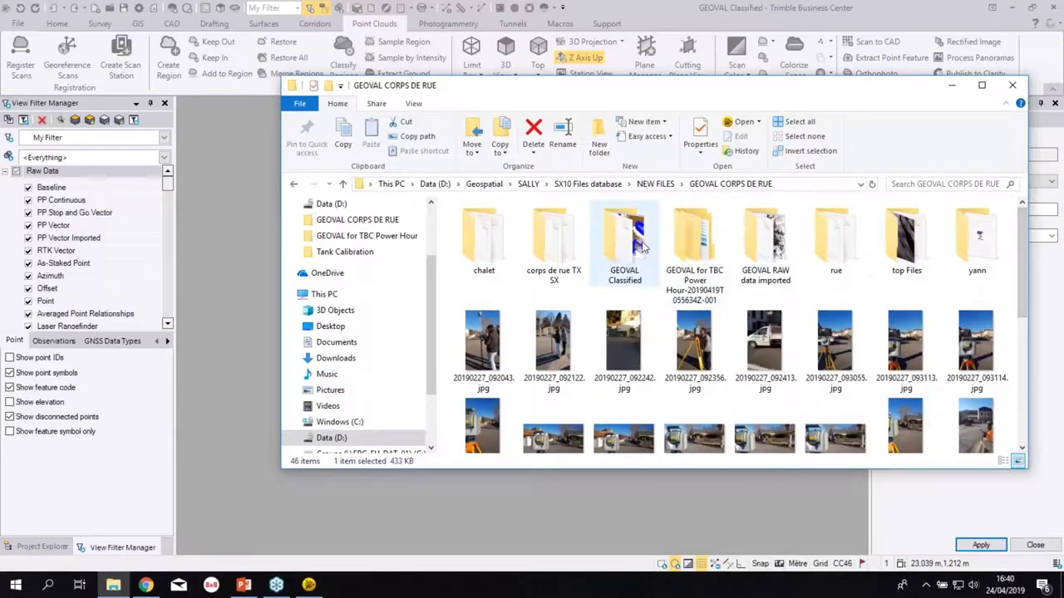
double_click(702, 246)
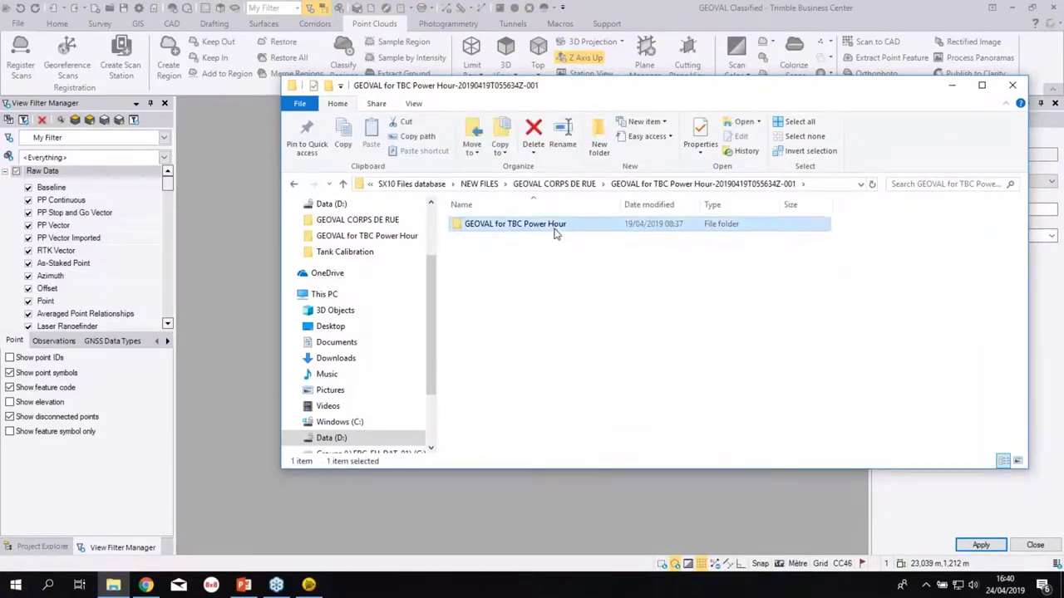
double_click(549, 229)
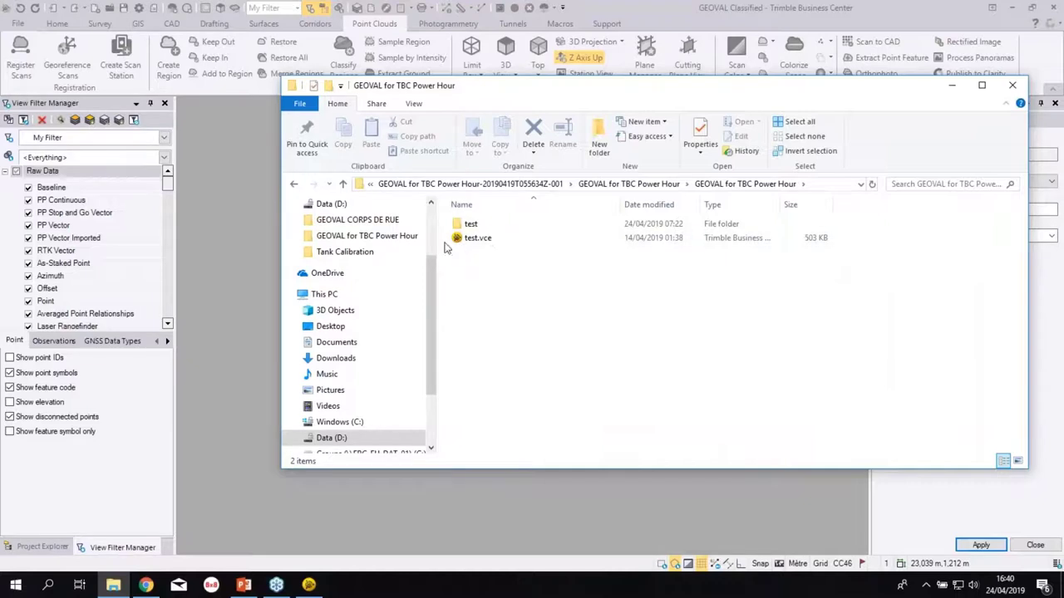
click(490, 242)
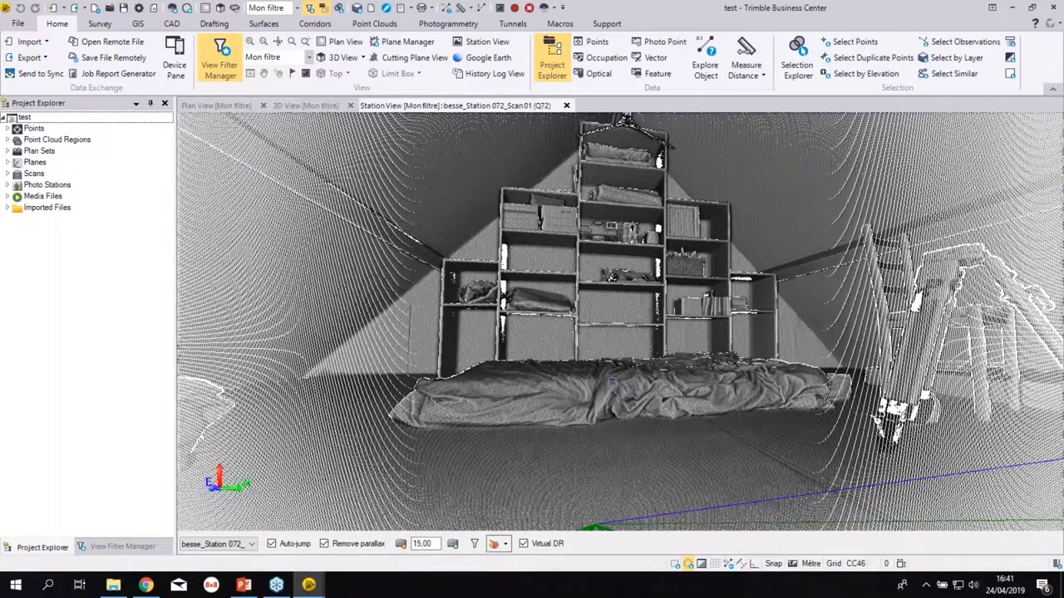
- Frame the whole house point cloud in the 3D View and show the View Filter Manager with Scans 1–4
drag(574, 374, 501, 349)
scroll(501, 349, down, 2)
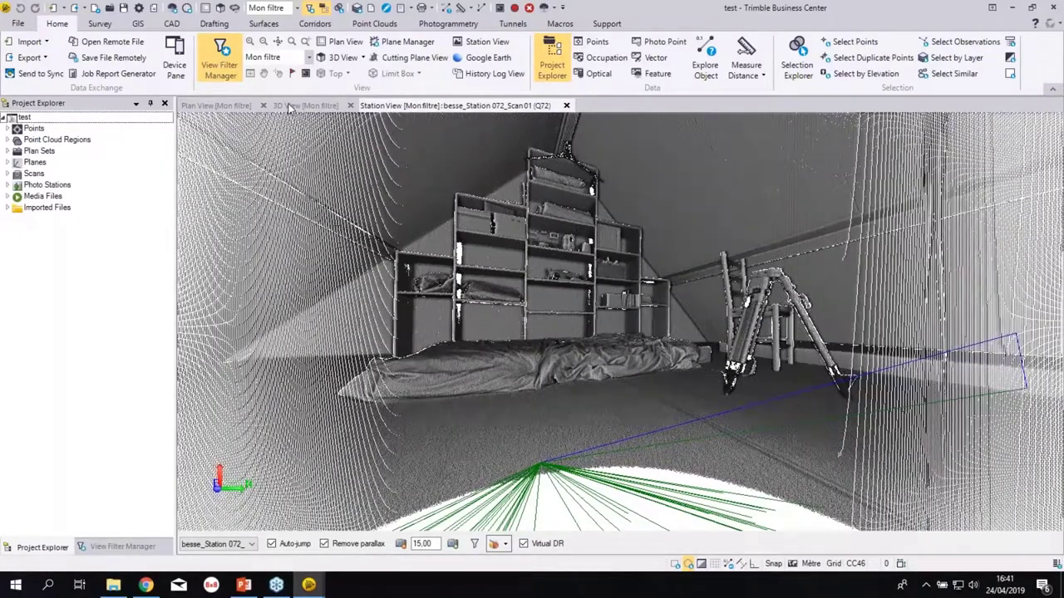
click(299, 105)
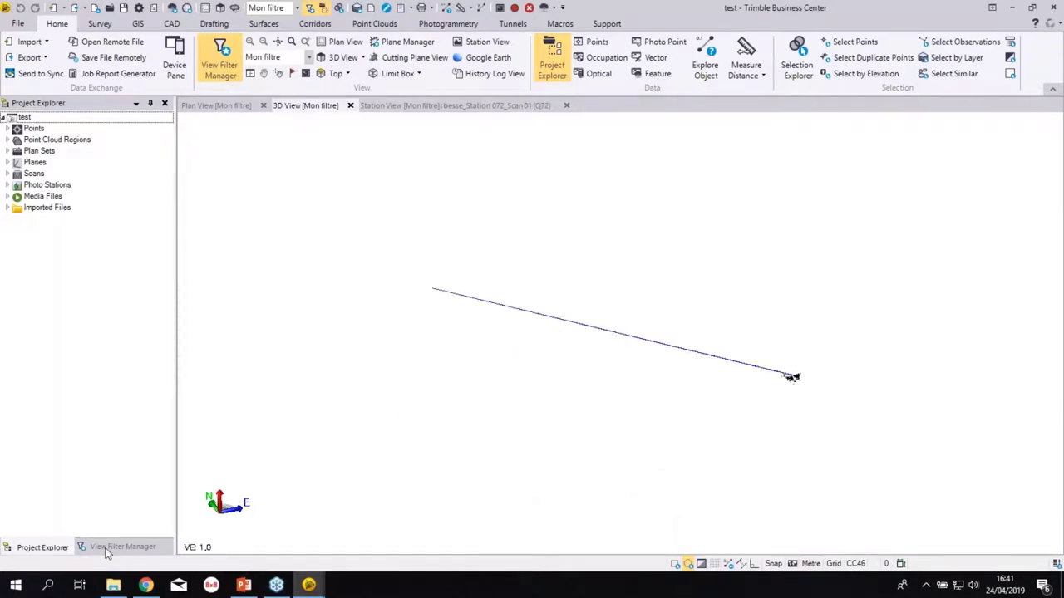
middle_drag(807, 411, 689, 363)
scroll(676, 404, up, 2)
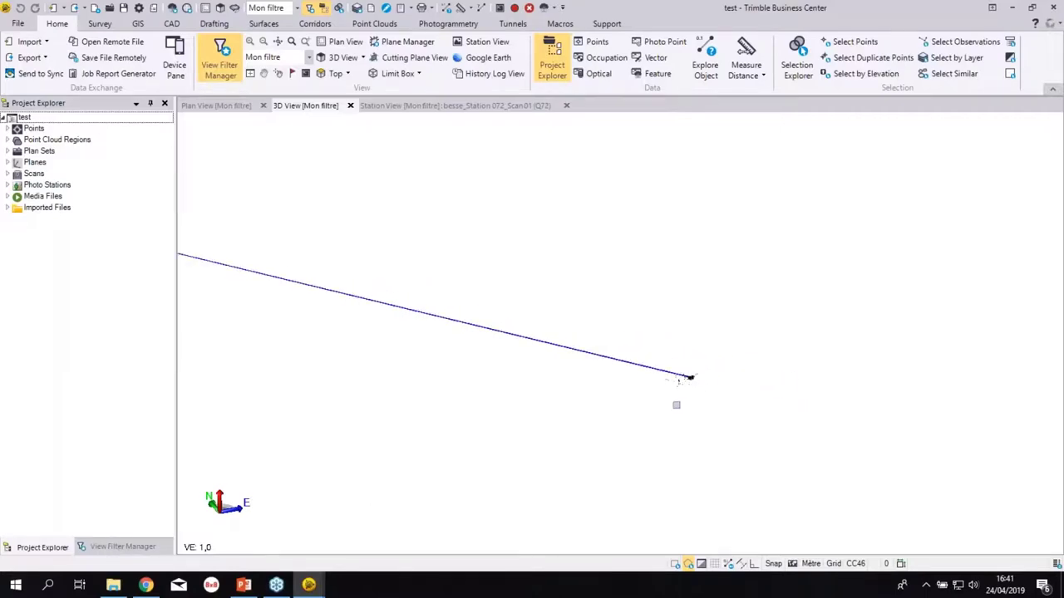
middle_drag(675, 405, 653, 388)
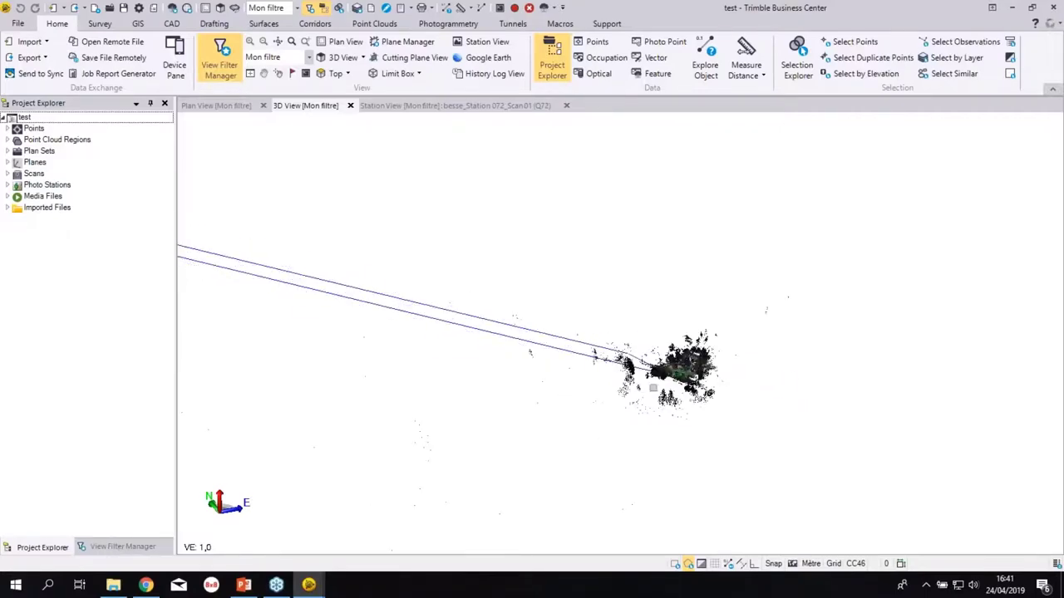
scroll(654, 388, up, 5)
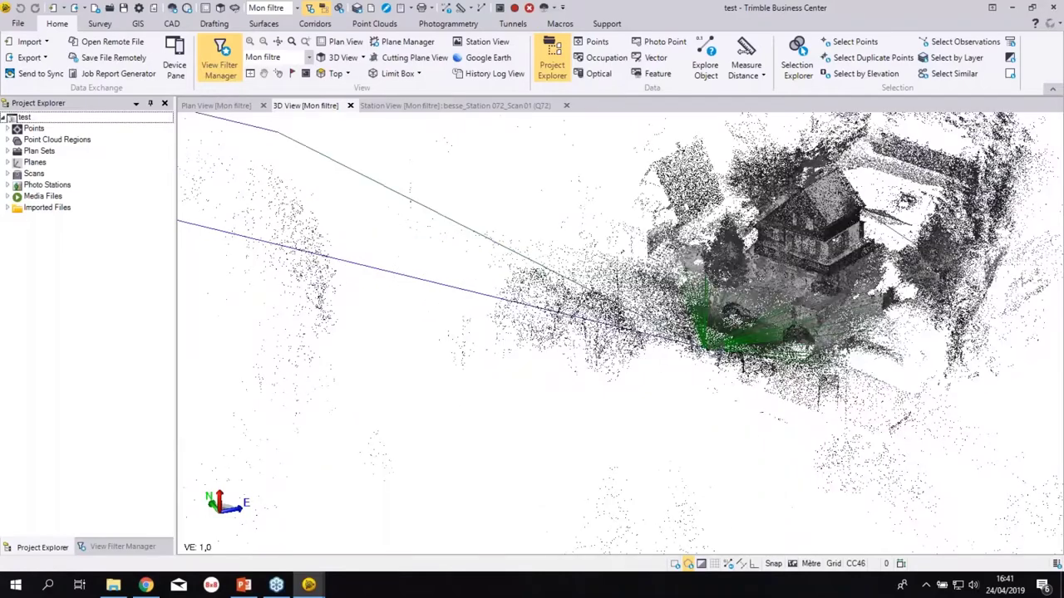
scroll(757, 332, up, 2)
middle_drag(756, 331, 577, 409)
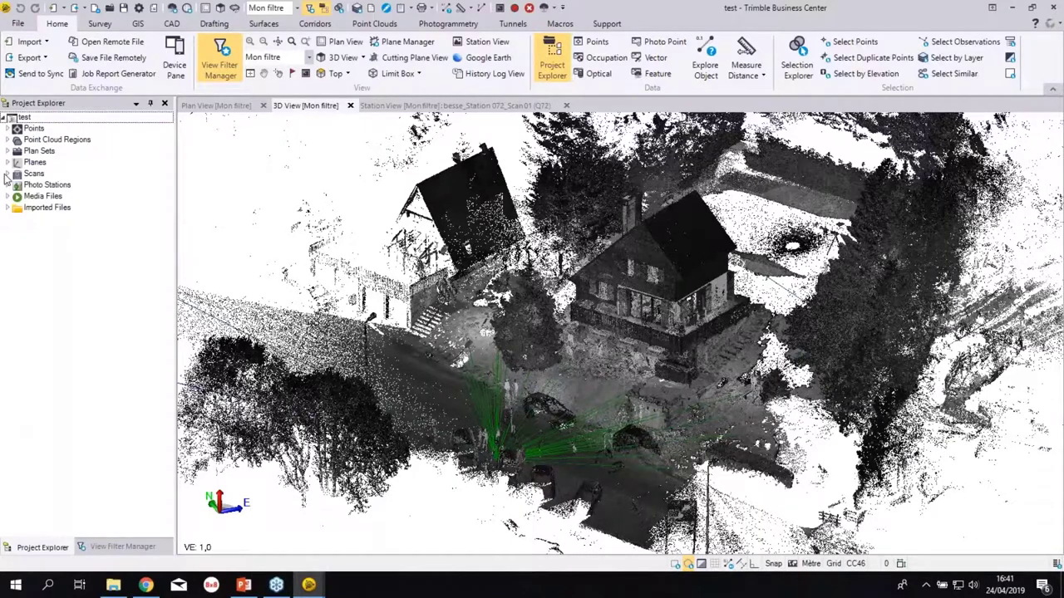
click(121, 546)
drag(167, 177, 167, 279)
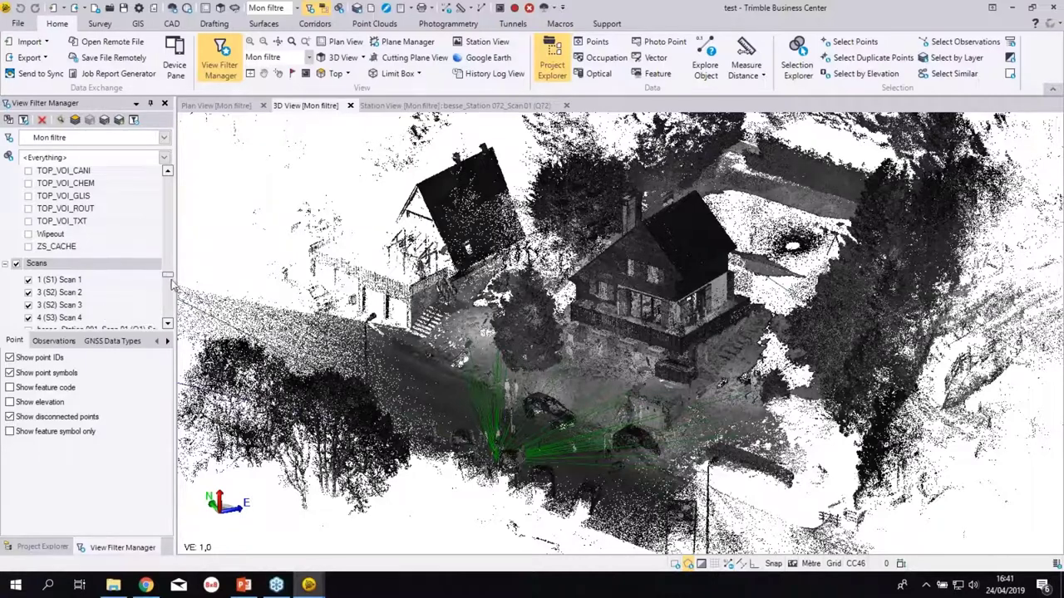
- Bring up the Point Clouds ribbon tab and orbit and zoom in toward the chalet
drag(170, 283, 170, 322)
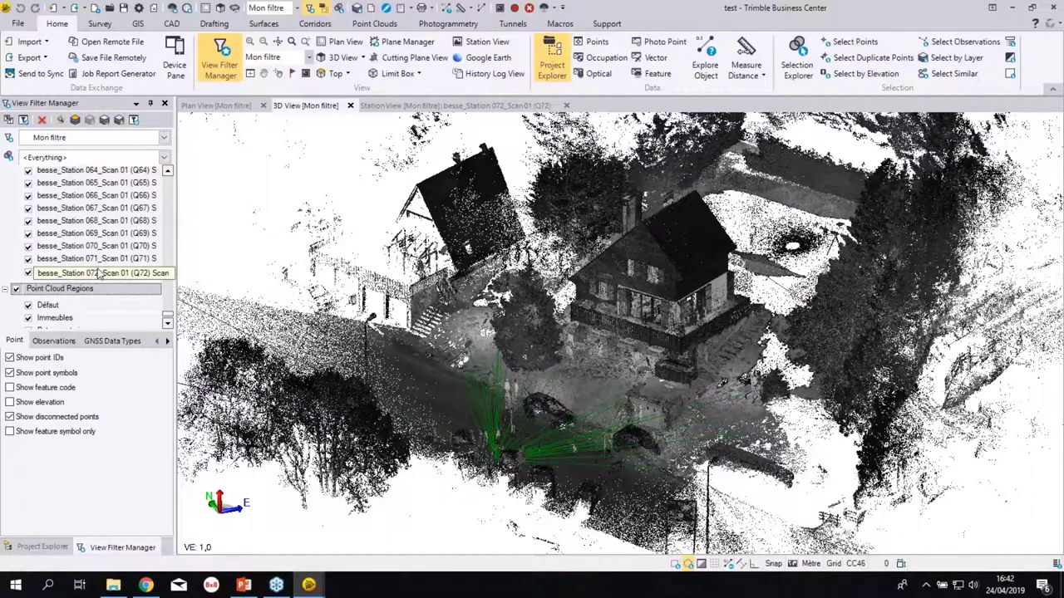
click(366, 25)
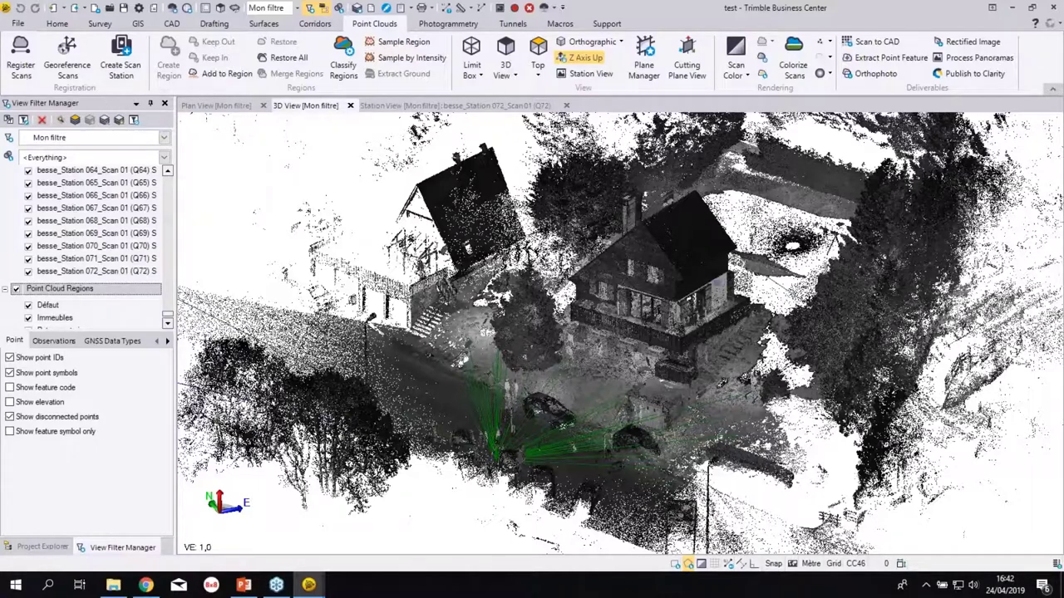
mouse_move(632, 291)
mouse_down()
mouse_move(663, 297)
mouse_move(543, 324)
mouse_move(602, 343)
mouse_up()
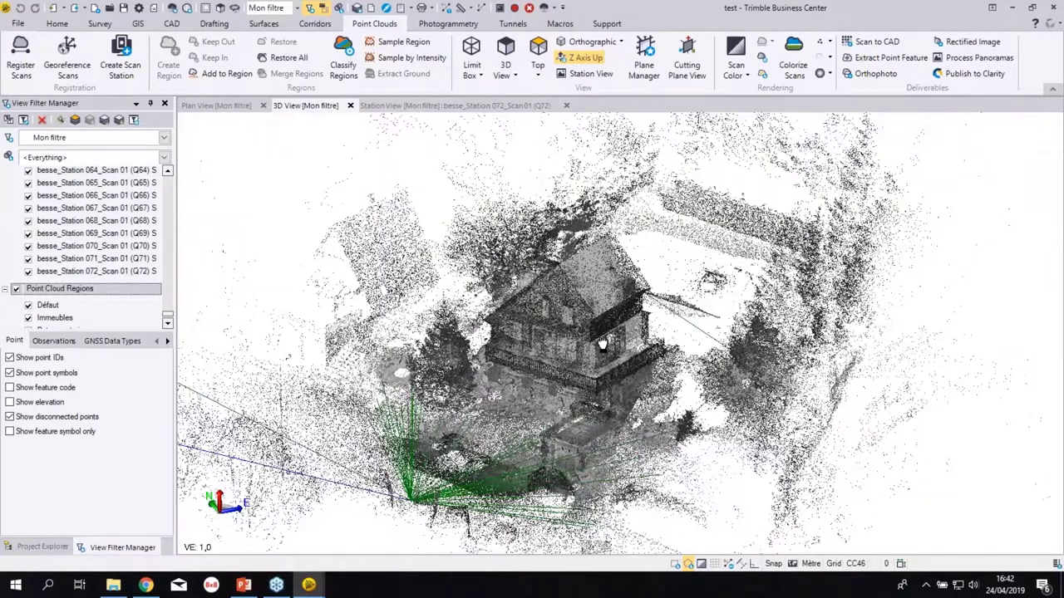
scroll(603, 342, up, 3)
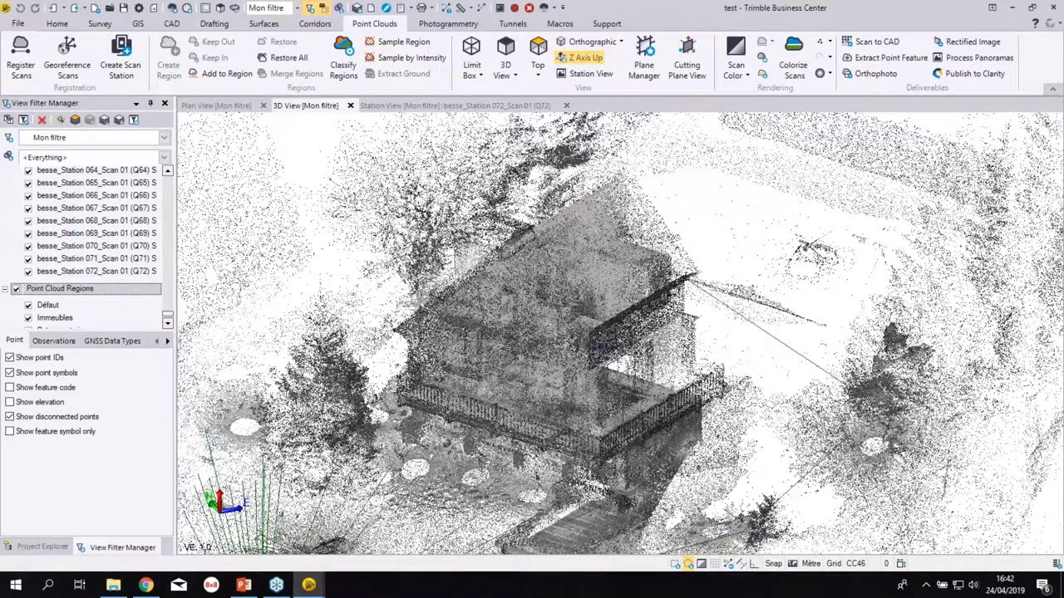
scroll(619, 333, up, 3)
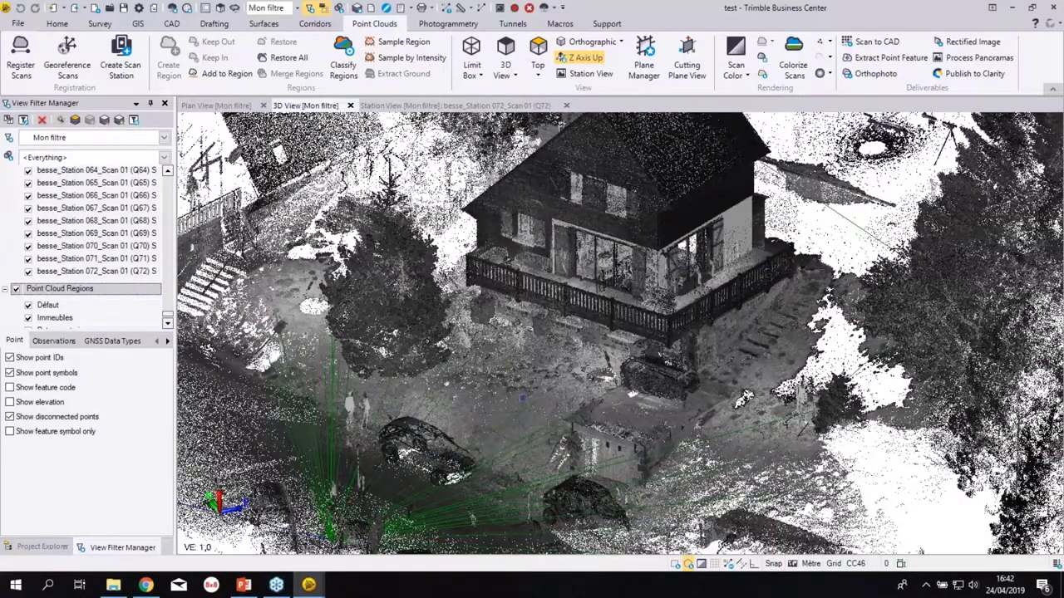
- Orbit to a lower angle on the chalet and open the point cloud visibility mode dropdown
scroll(566, 415, up, 3)
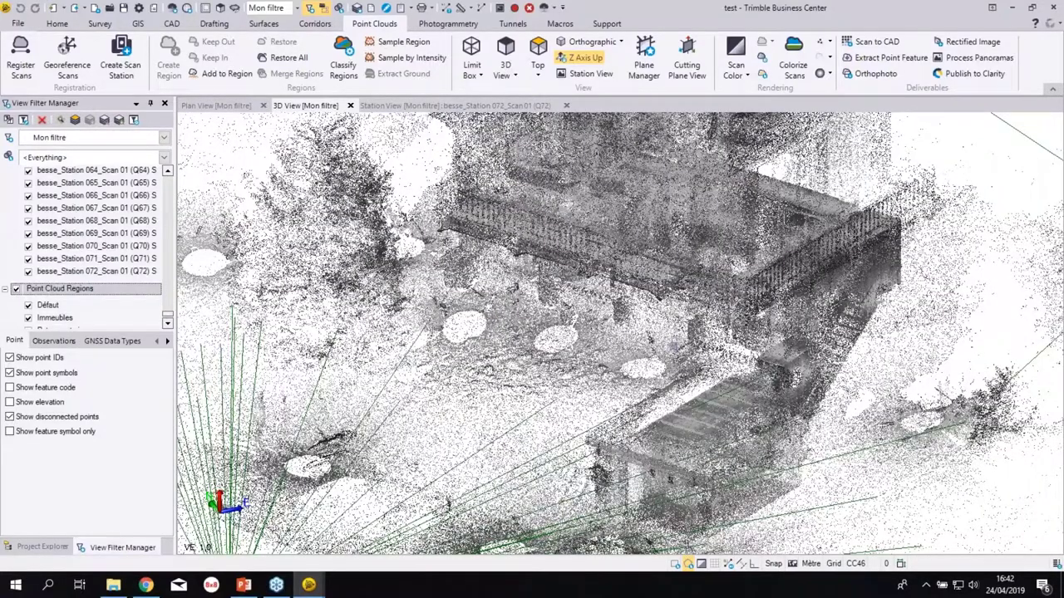
scroll(619, 332, up, 3)
scroll(647, 386, down, 3)
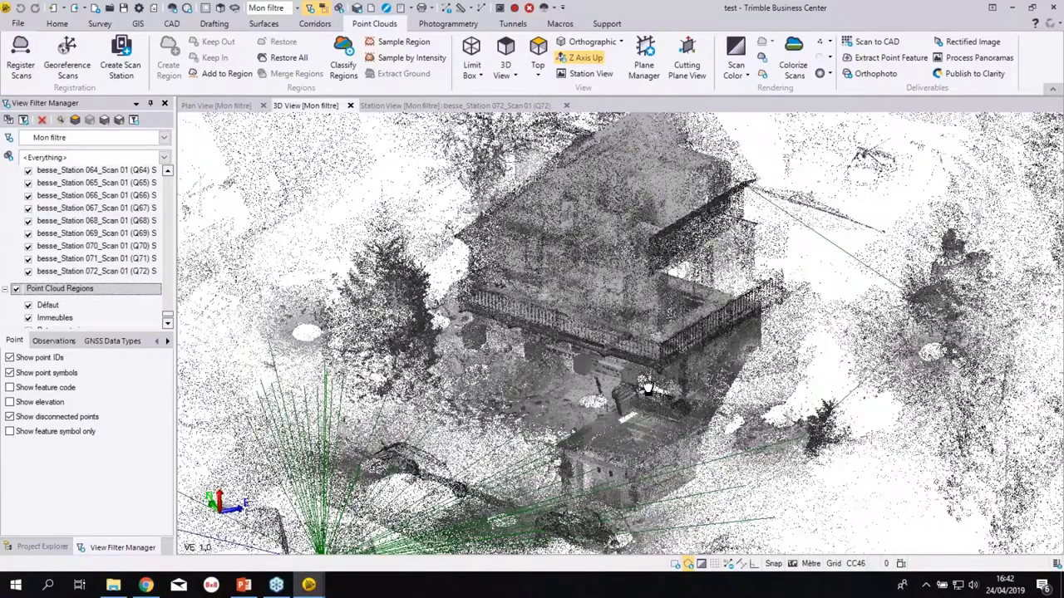
mouse_move(646, 387)
middle_down()
mouse_move(611, 356)
mouse_move(569, 344)
mouse_move(715, 349)
middle_up()
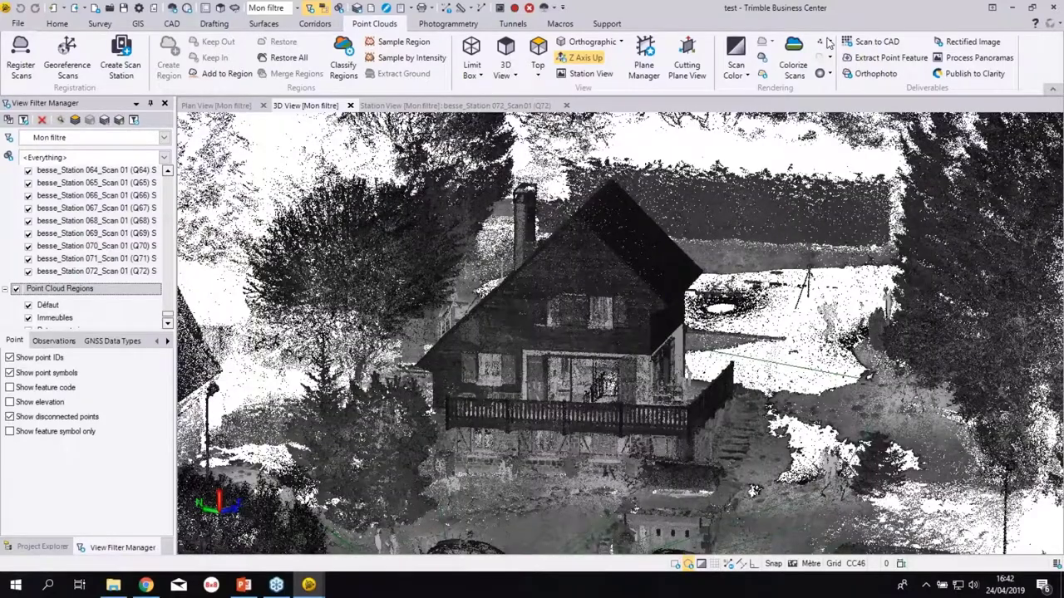
click(829, 57)
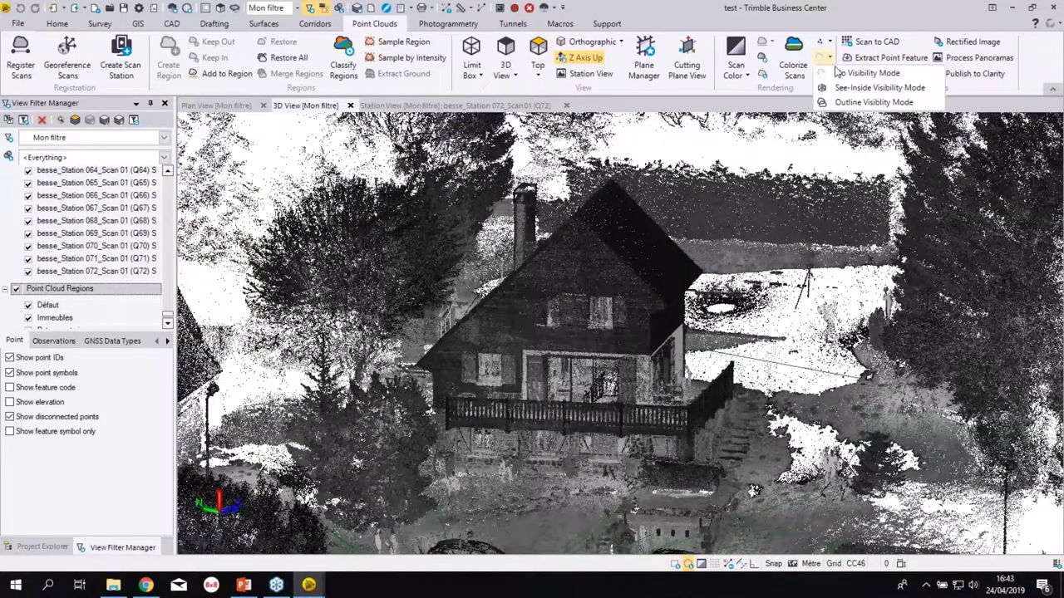
- Switch to Outline Visibility Mode and orbit to a level front view of the chalet
click(894, 102)
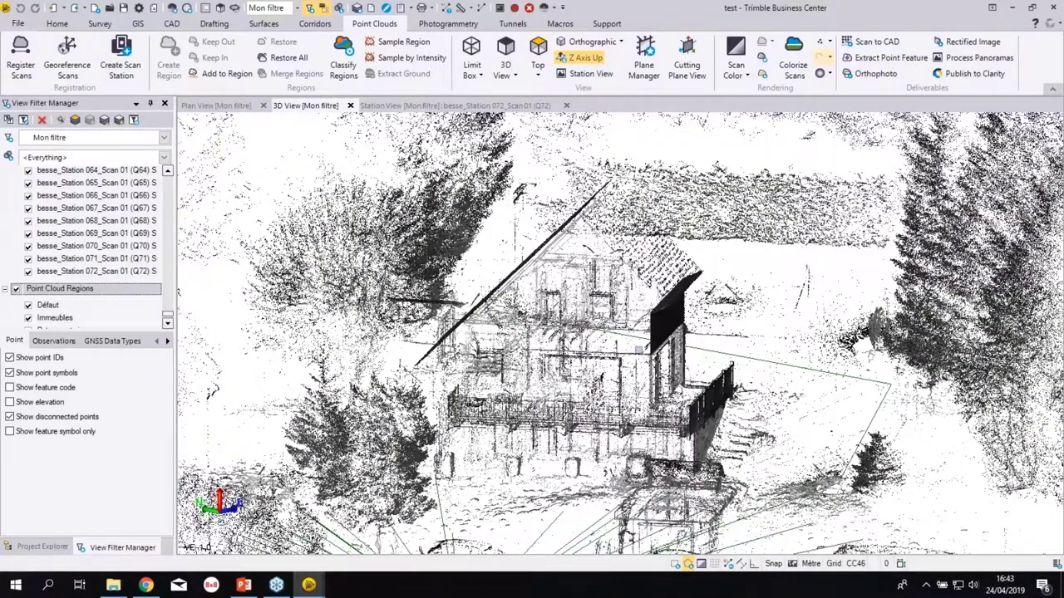
drag(619, 332, 619, 283)
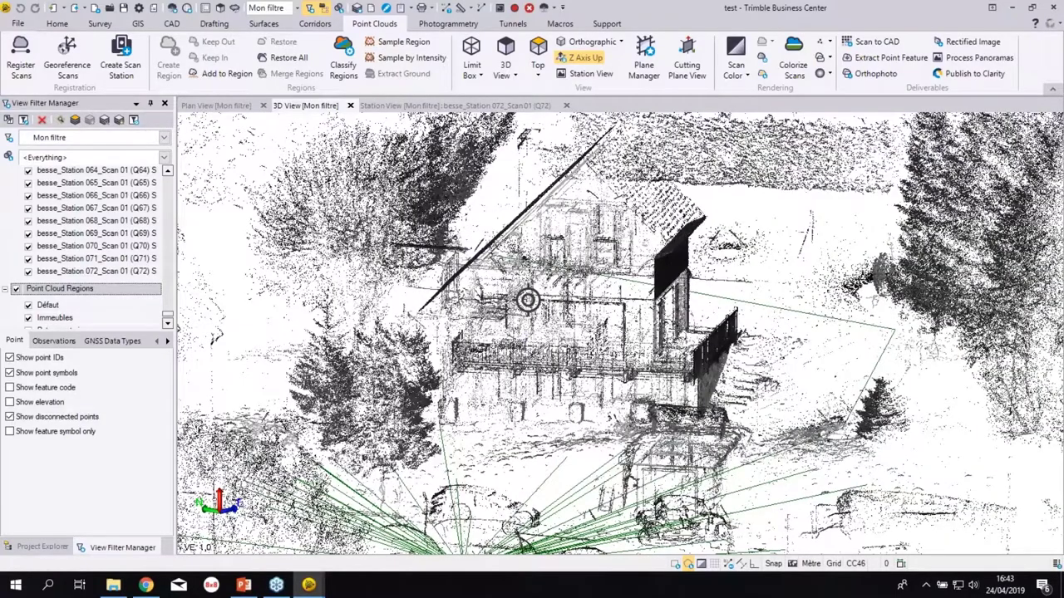
drag(528, 300, 574, 304)
scroll(531, 340, up, 2)
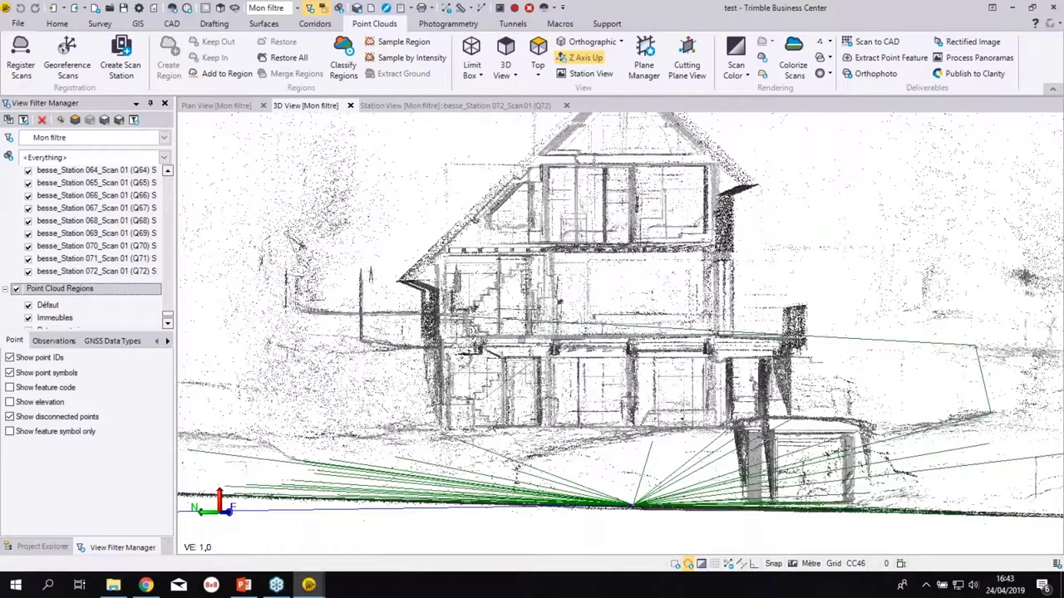
scroll(520, 341, up, 2)
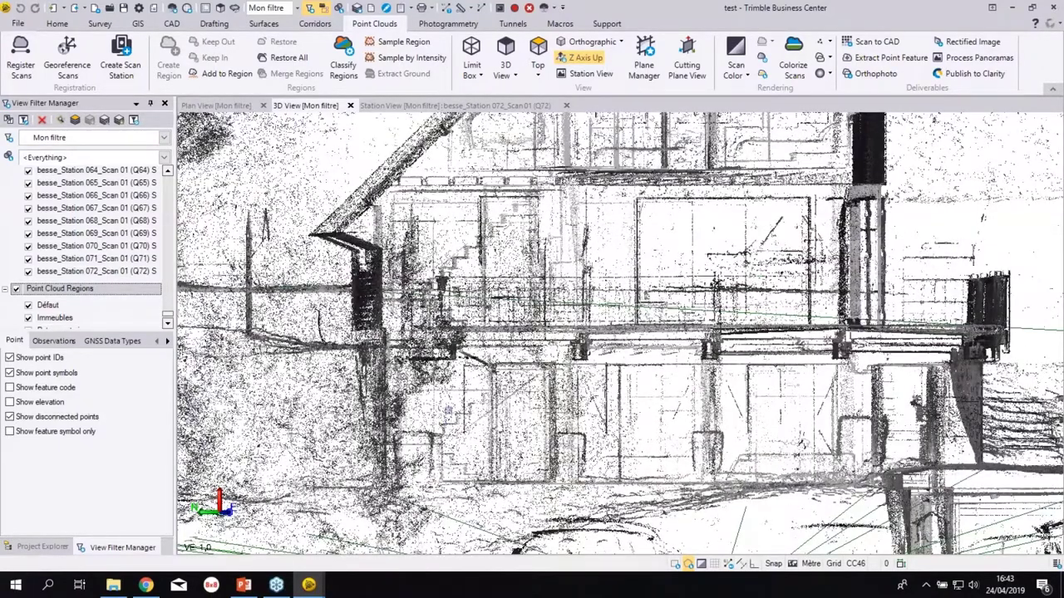
- Set an orbit centre on the building and circle the chalet to inspect its structure
click(502, 378)
drag(502, 378, 326, 291)
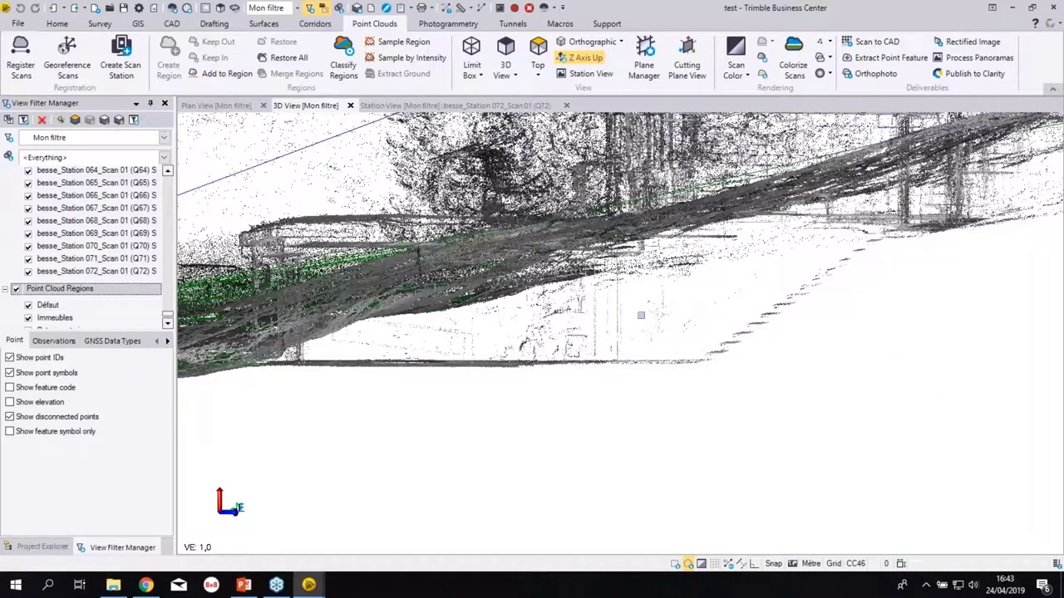
middle_drag(672, 322, 679, 385)
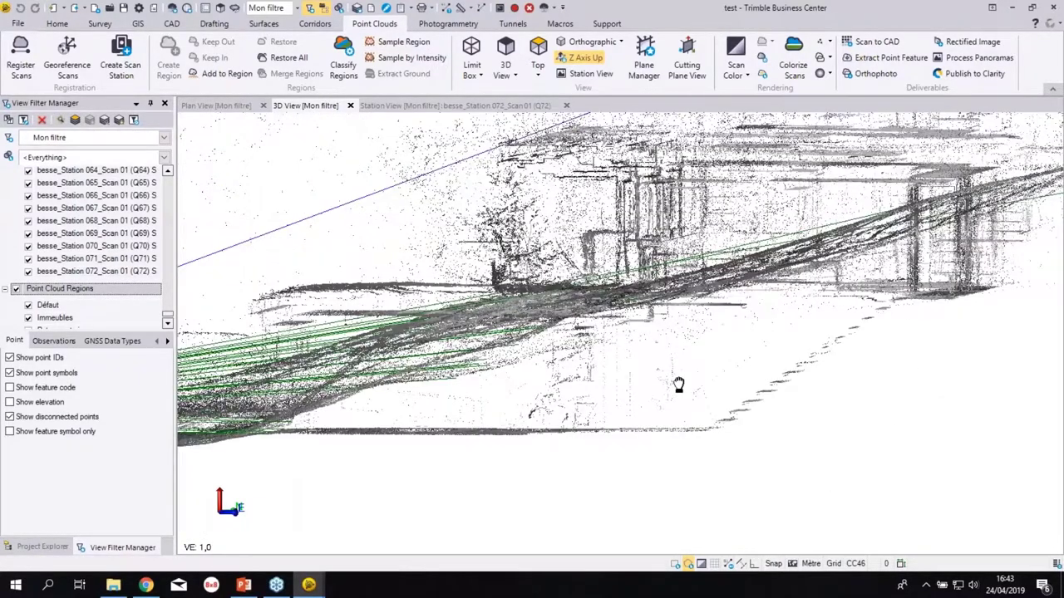
drag(679, 385, 731, 337)
scroll(676, 333, down, 3)
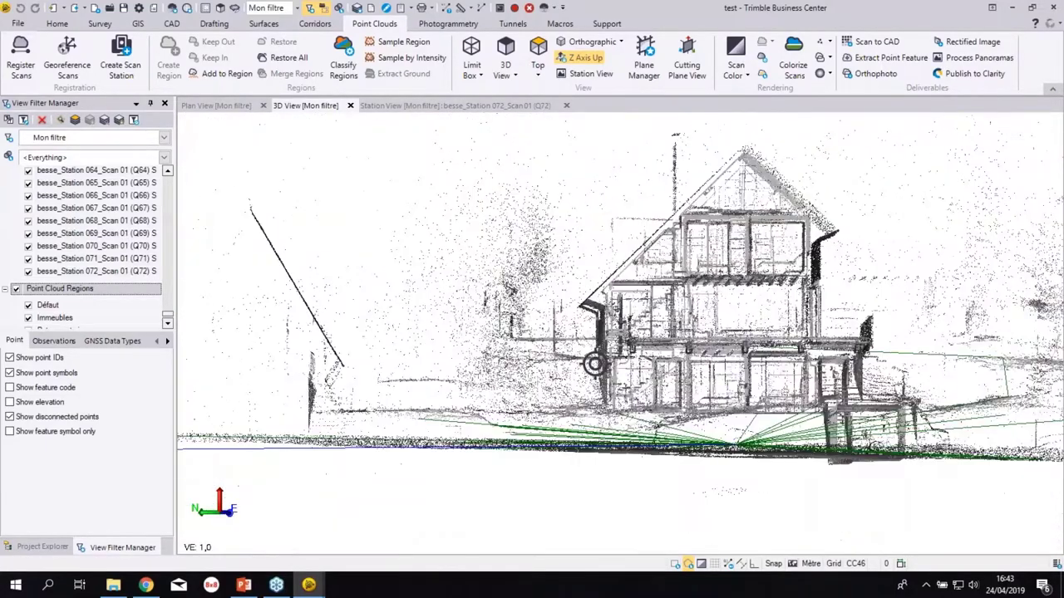
drag(595, 363, 388, 358)
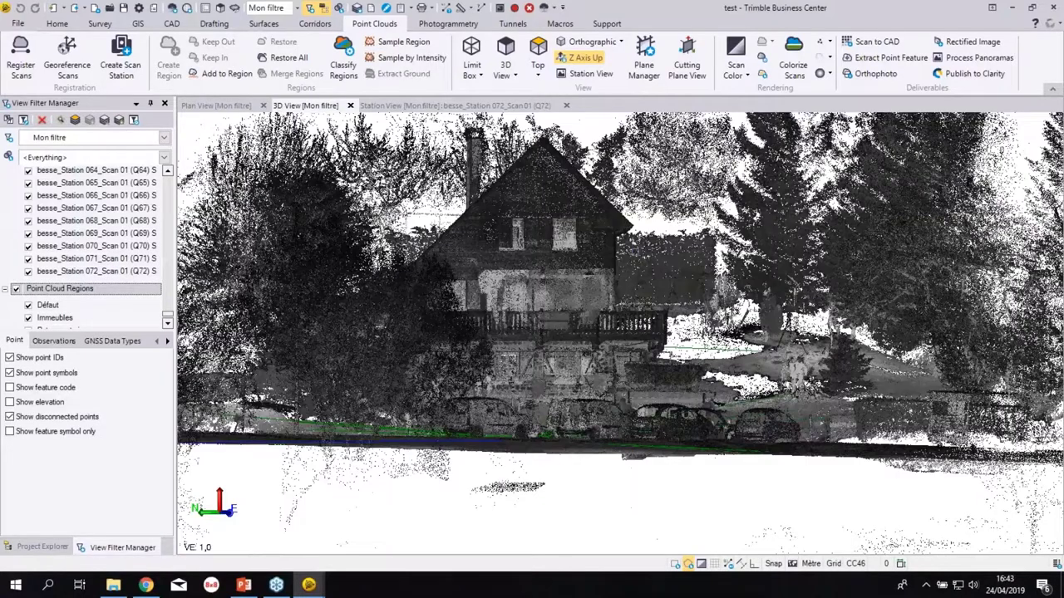
middle_drag(574, 325, 651, 326)
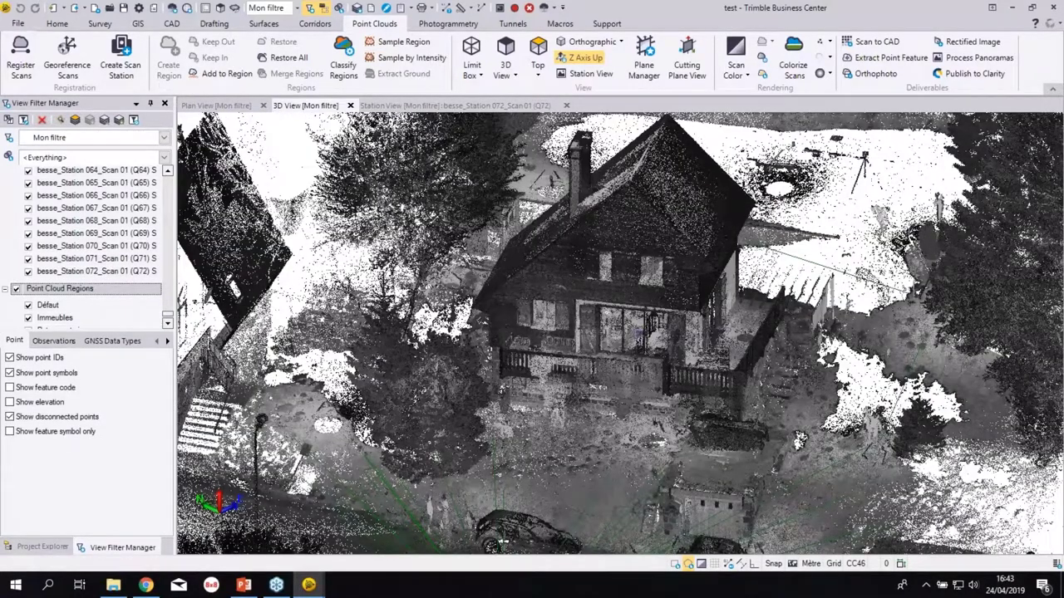
- Examine the balcony, facade and driveway up close, then scroll the filter list to Layers
scroll(723, 249, up, 3)
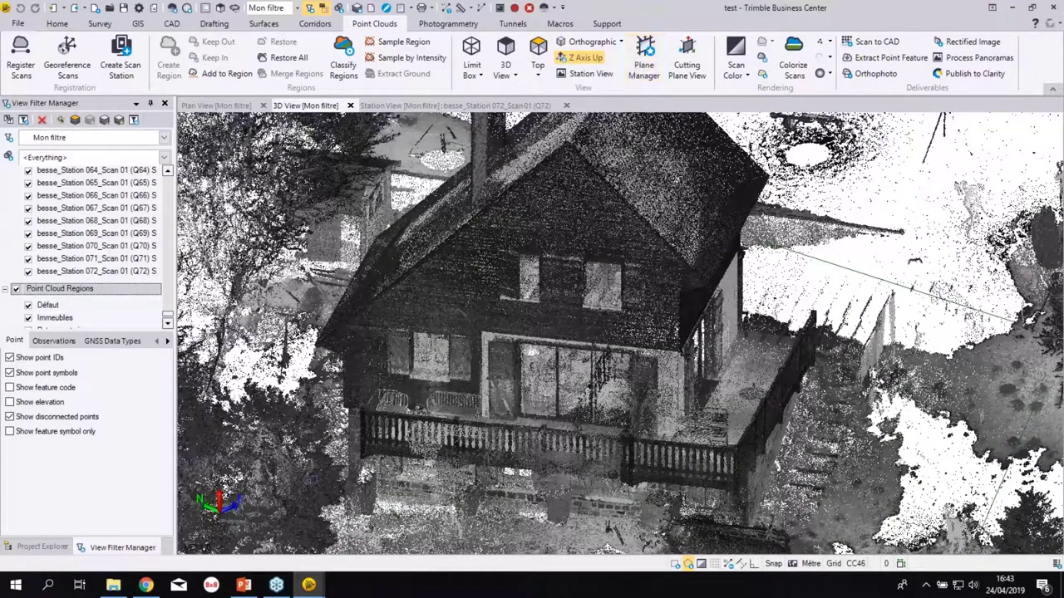
middle_drag(548, 449, 574, 216)
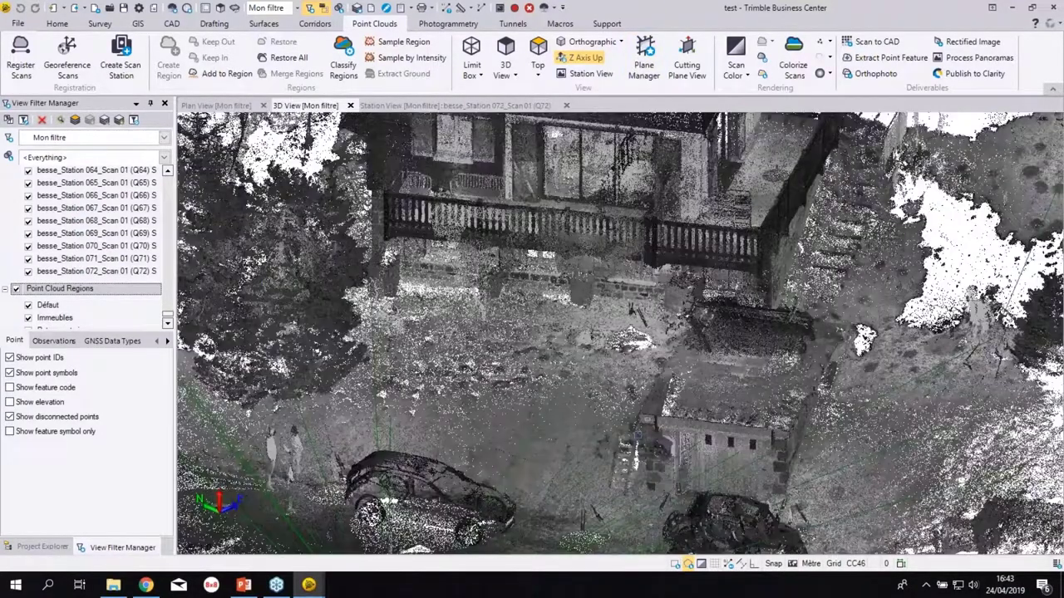
shift+middle_drag(581, 349, 608, 509)
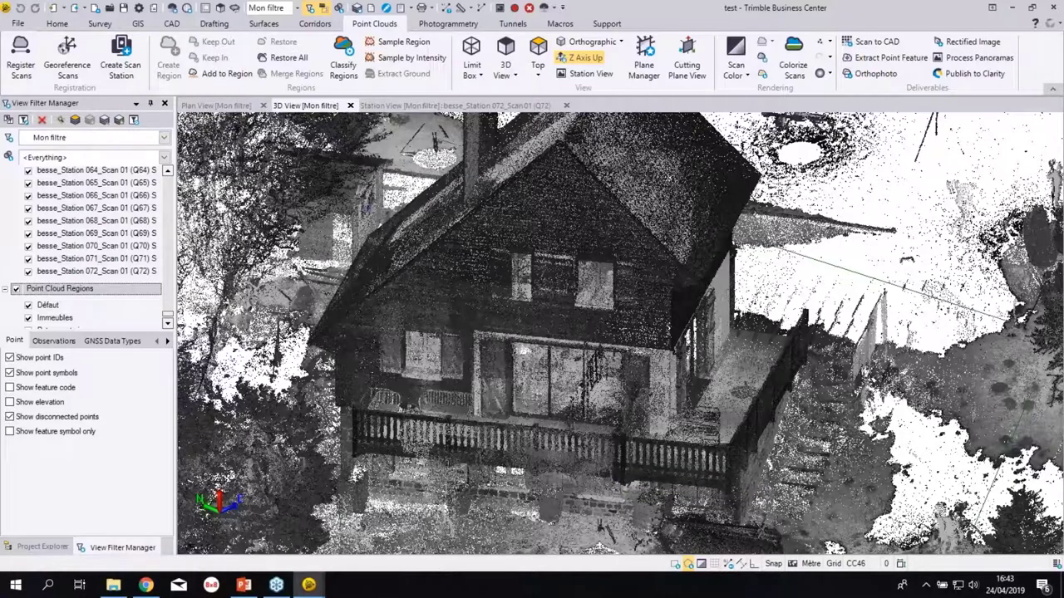
middle_drag(657, 299, 665, 299)
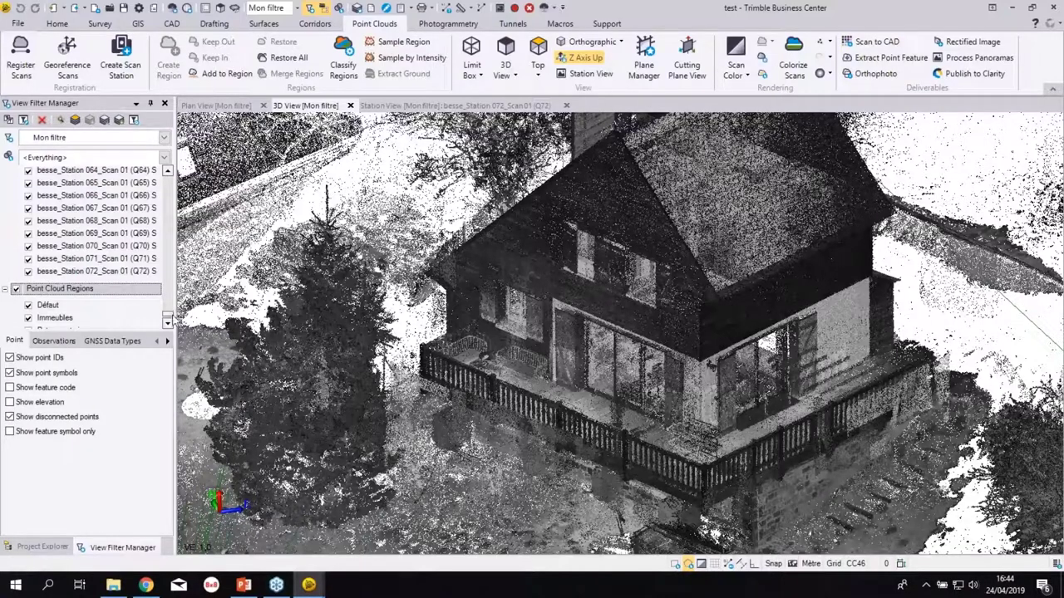
drag(172, 318, 190, 199)
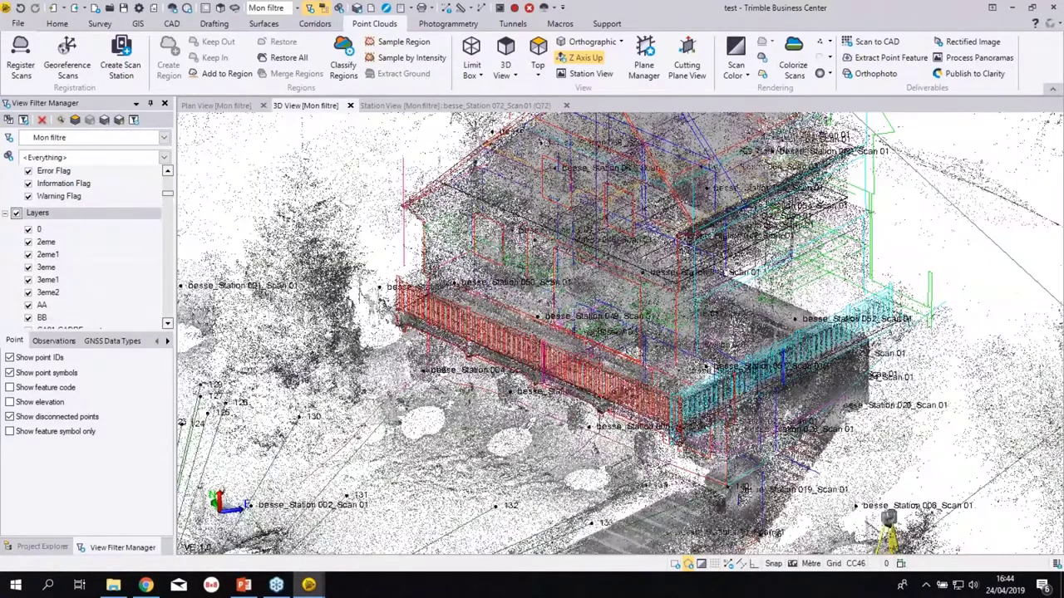
- Orbit the chalet point cloud down to a low, close view of the front facade
middle_drag(548, 304, 980, 291)
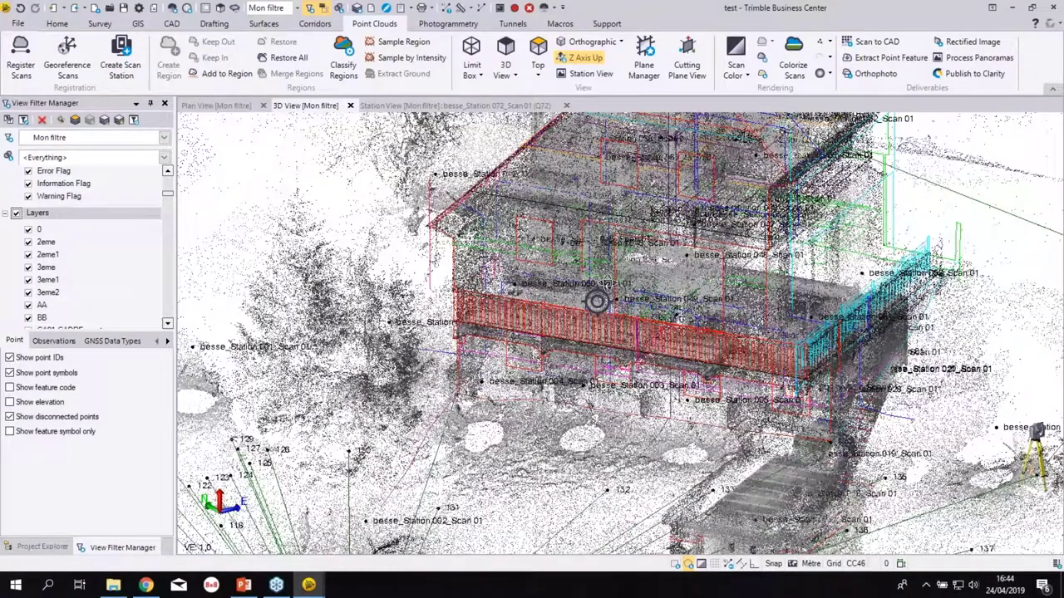
middle_drag(597, 301, 643, 318)
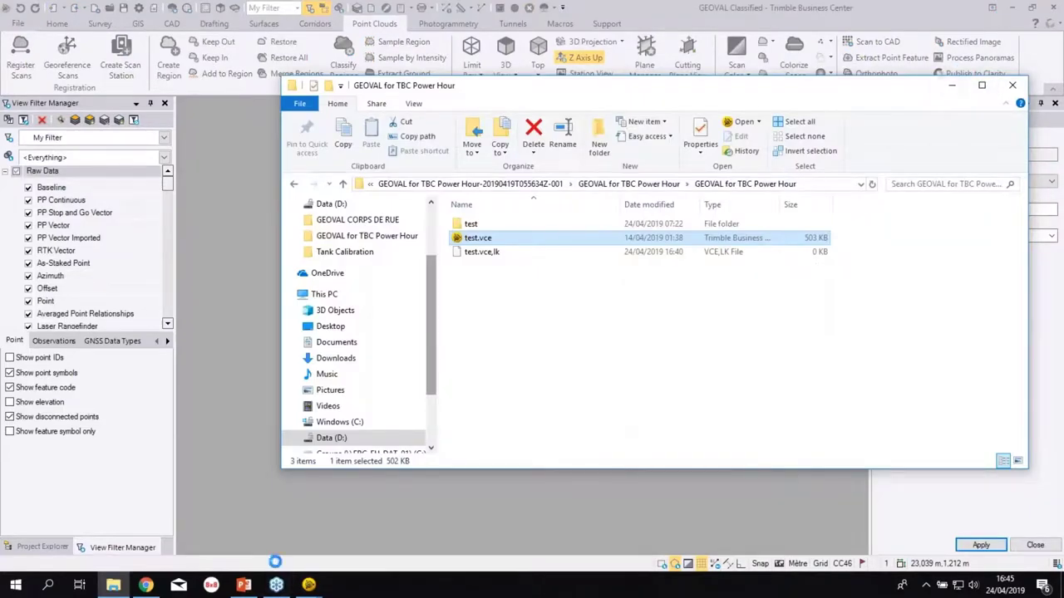
- Bring the test project window forward, then return to the File Explorer window
click(308, 585)
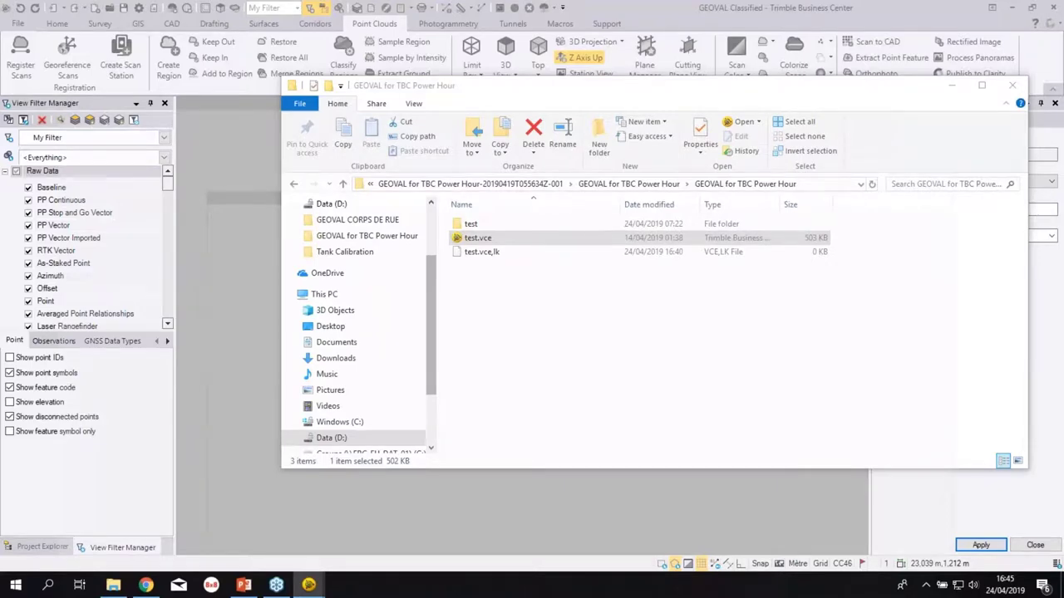
click(305, 575)
key(alt+Tab)
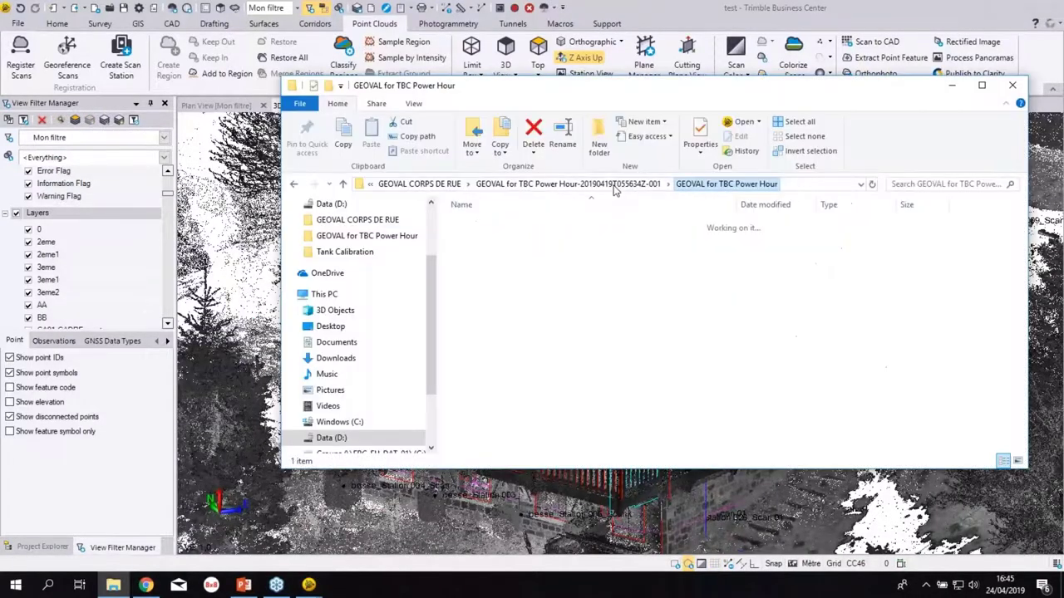
- Go up to GEOVAL CORPS DE RUE, open the chalet DWG folder, and return to Trimble
click(564, 187)
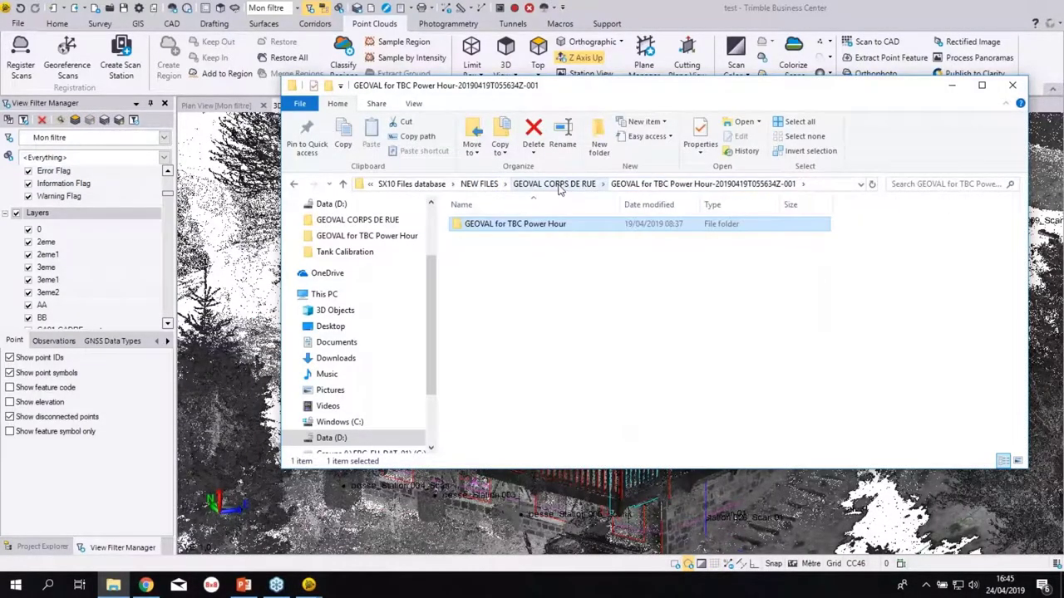
click(563, 186)
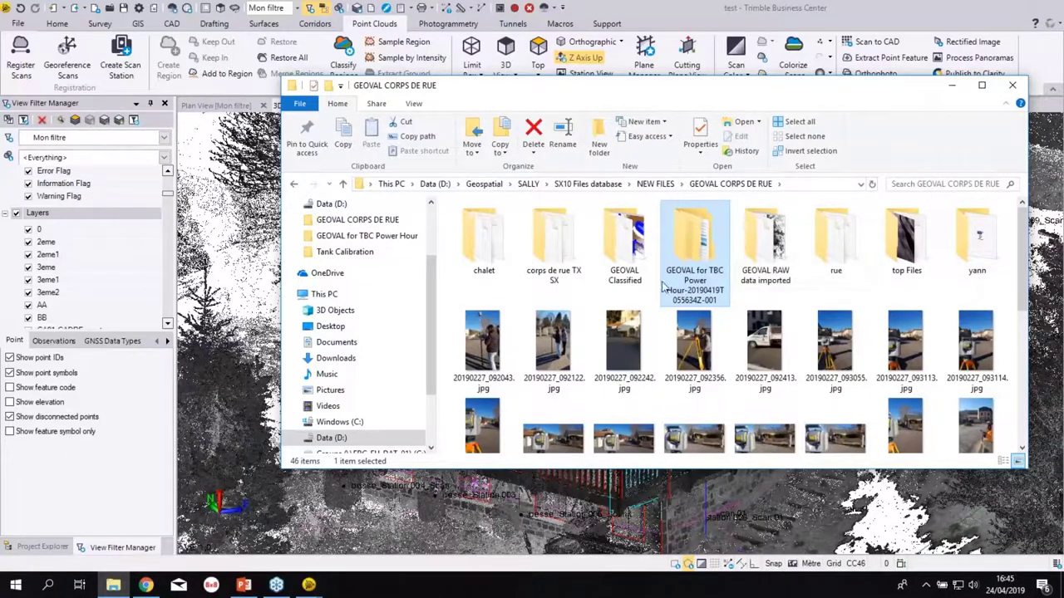
double_click(488, 247)
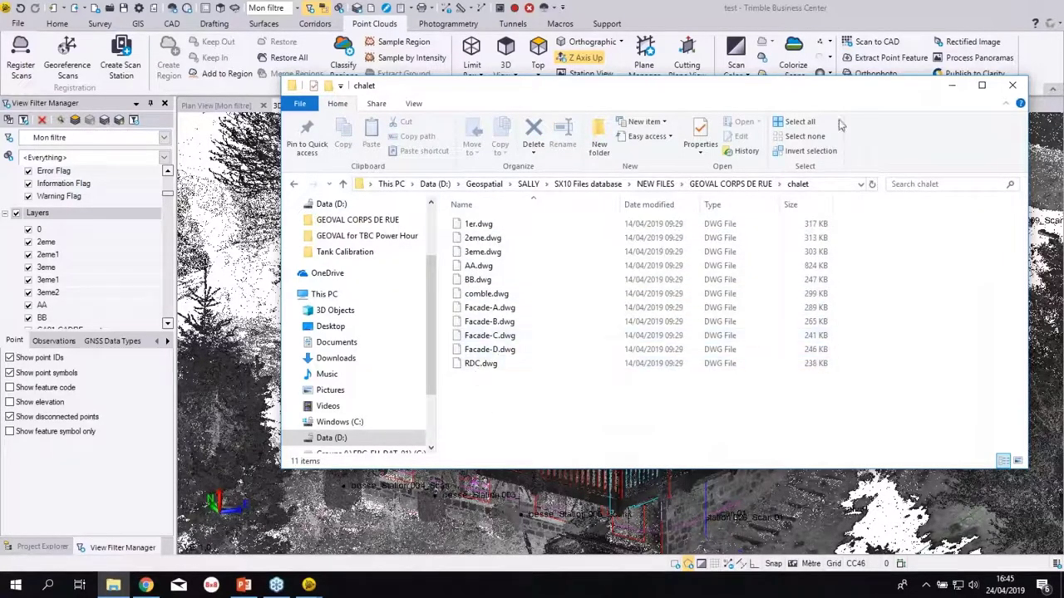
click(997, 10)
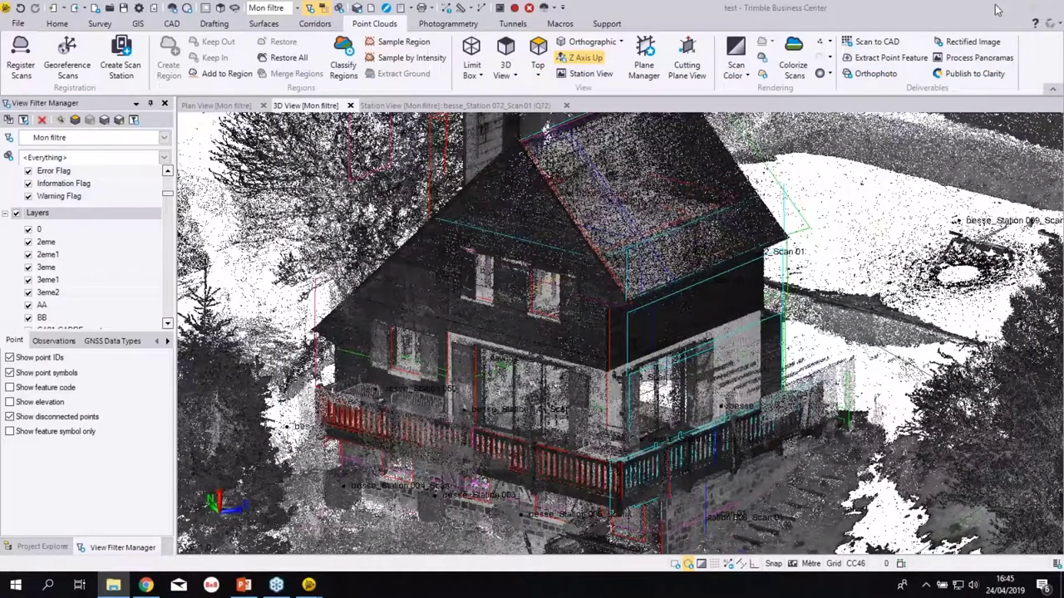
- Launch Register Scans from the Point Clouds ribbon in the Trimble project
click(997, 10)
click(17, 27)
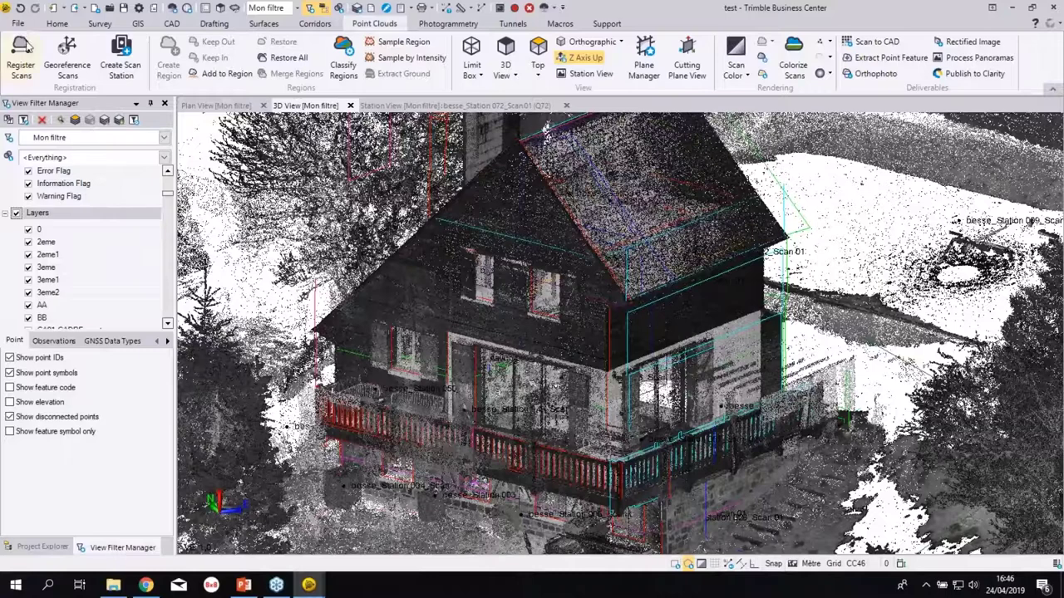
click(21, 58)
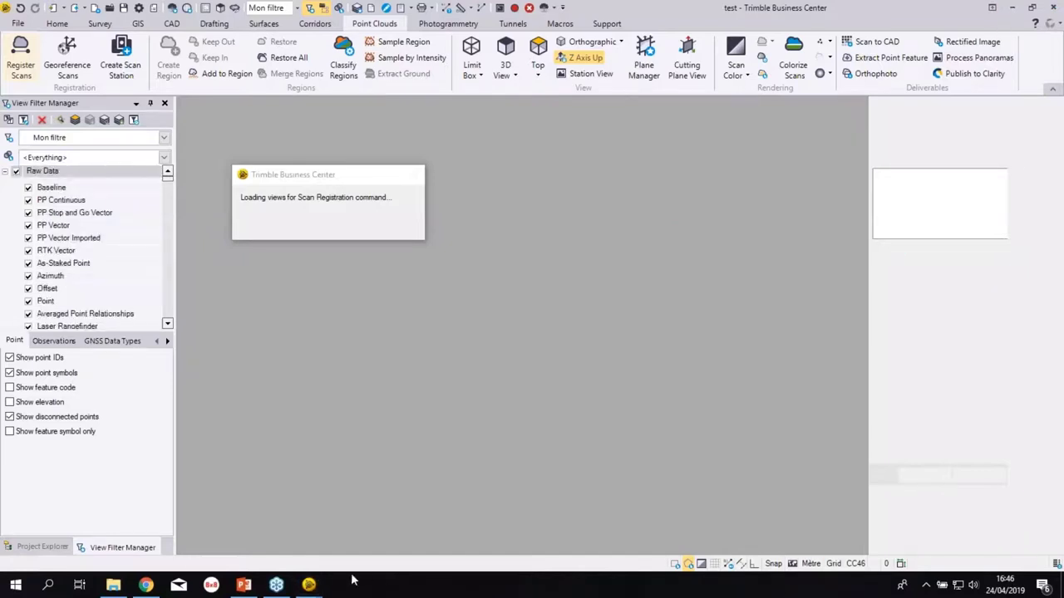
- Wait for the Scan Registration views to load, then show the File page's recent projects list
mouse_move(308, 585)
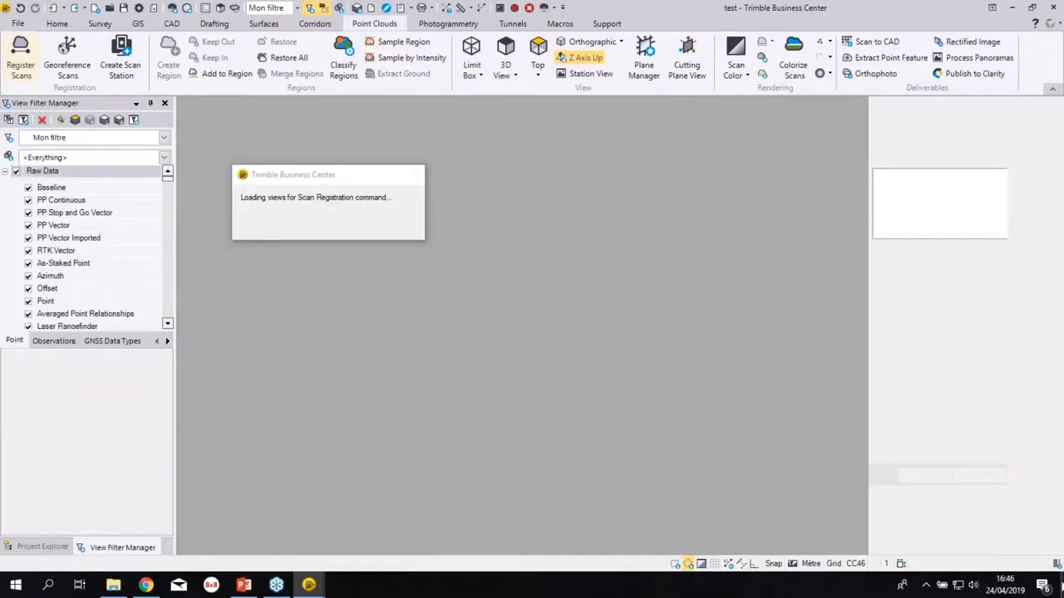
click(1042, 585)
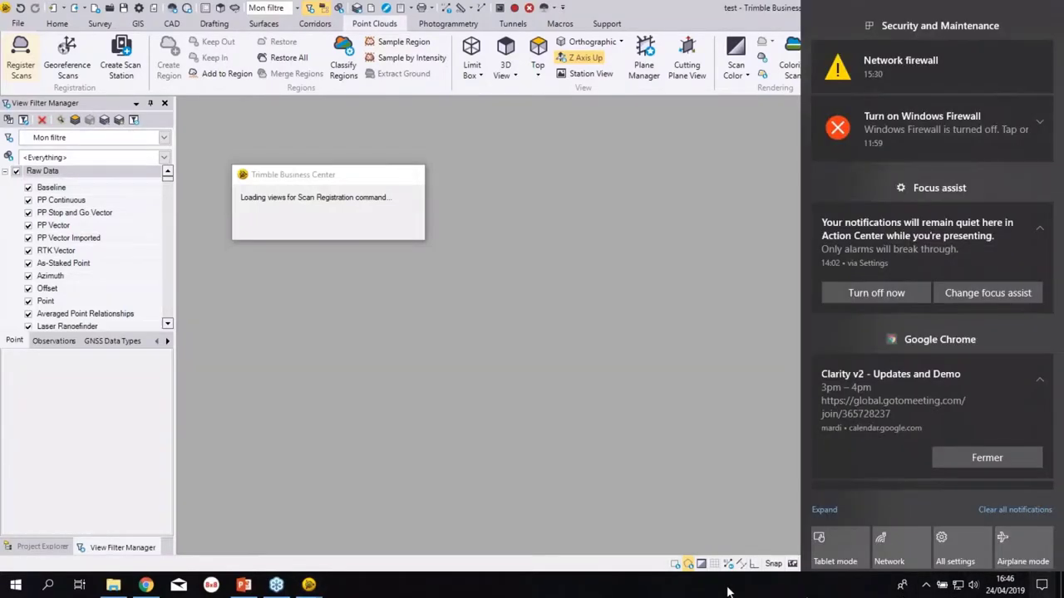
right_click(727, 591)
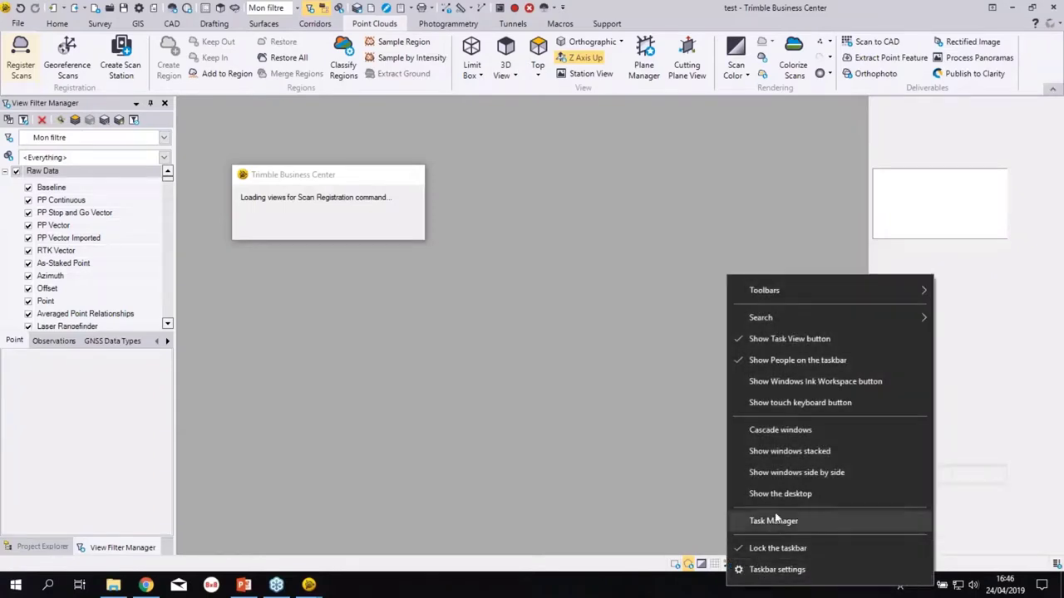
click(619, 410)
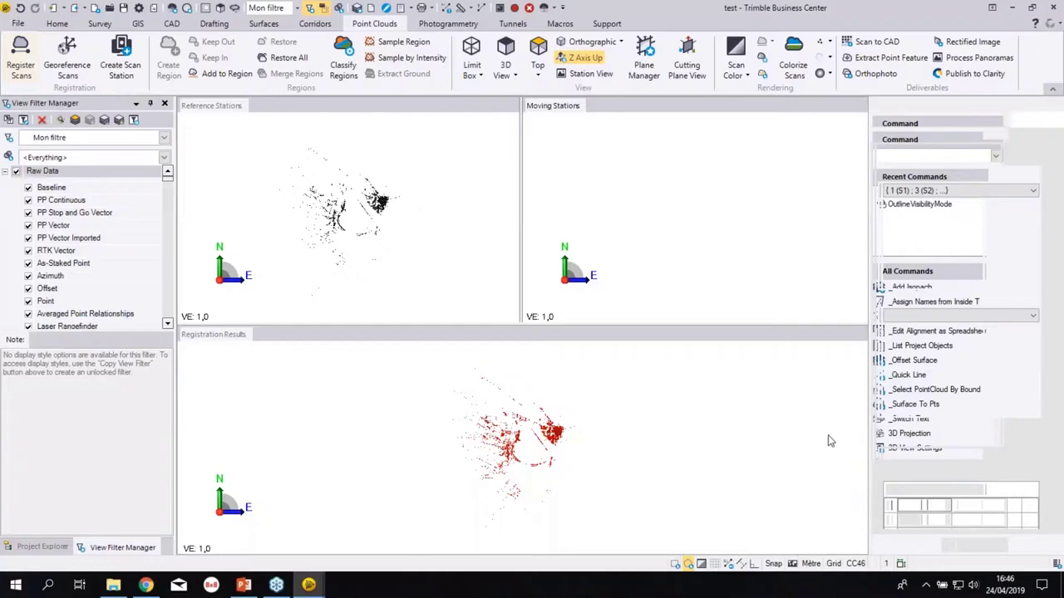
key(alt+f)
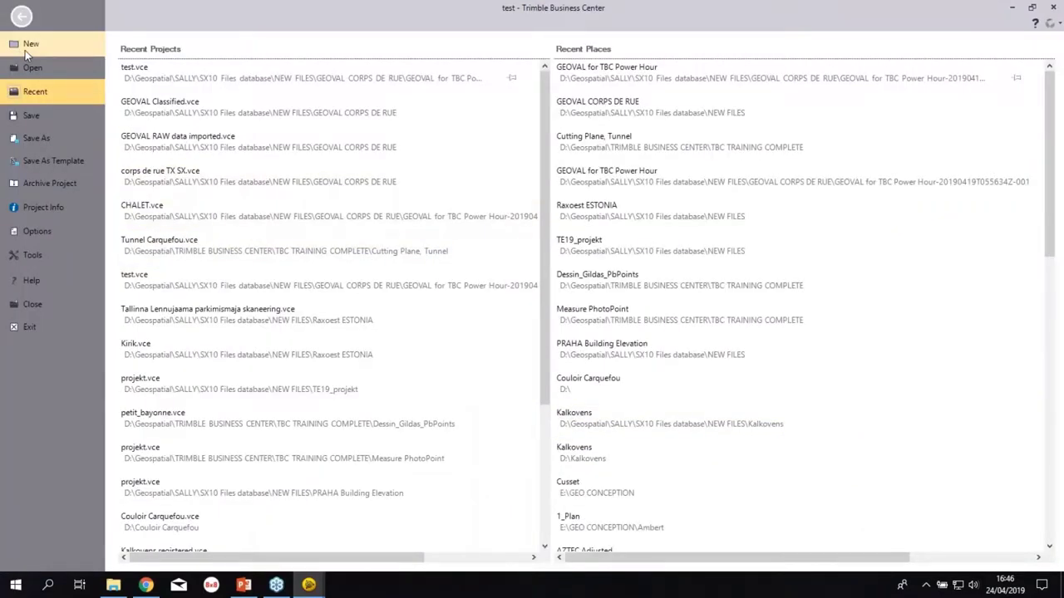
- Create a new project from the Blank Template, discarding changes to the old one
click(26, 47)
click(374, 290)
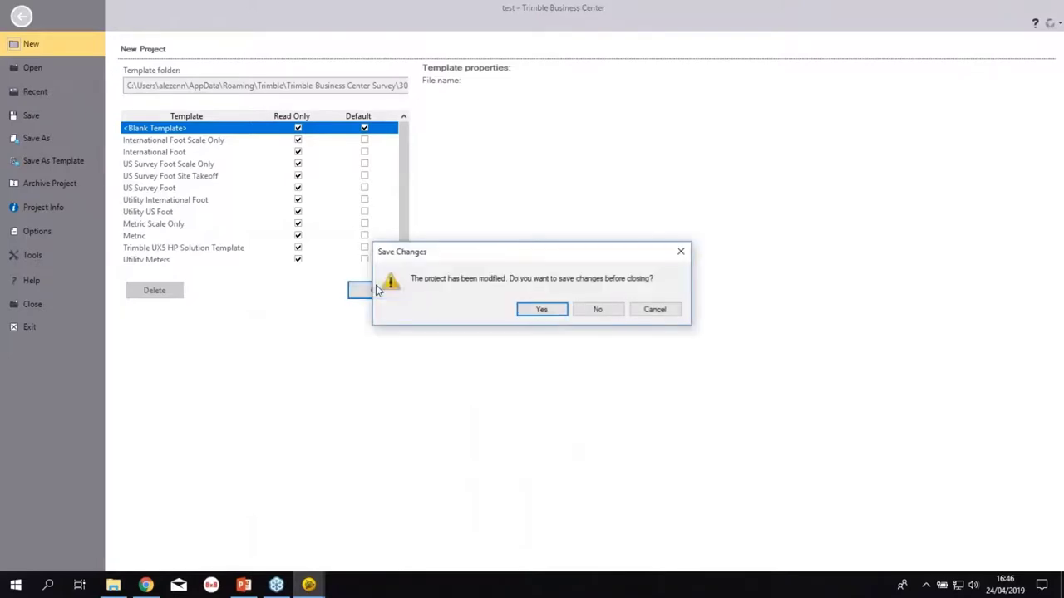
click(598, 309)
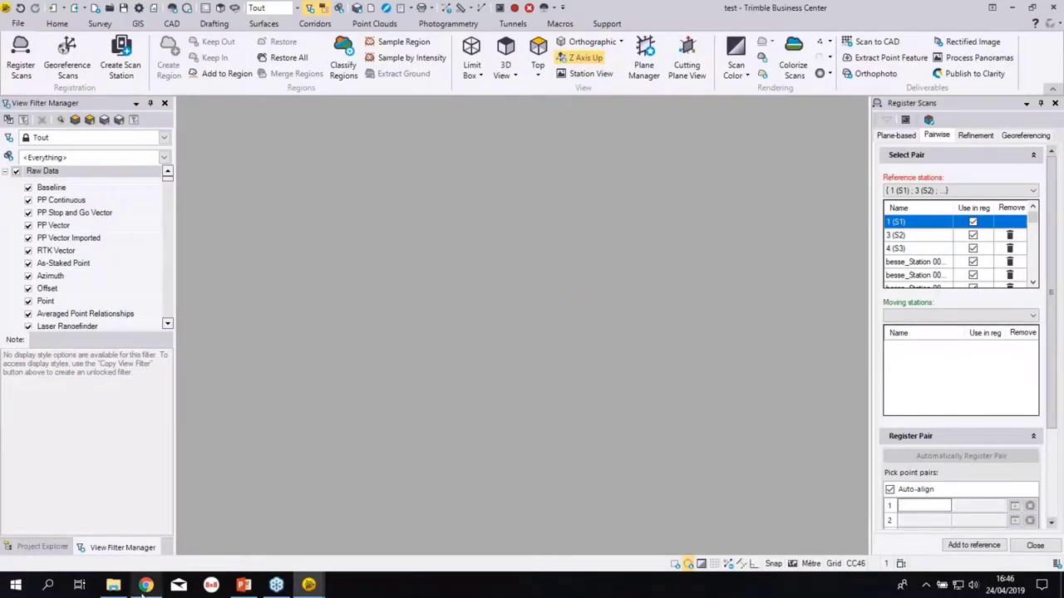
- Drag Facade-A.dwg from the chalet folder into the Plan View to import it
mouse_move(116, 589)
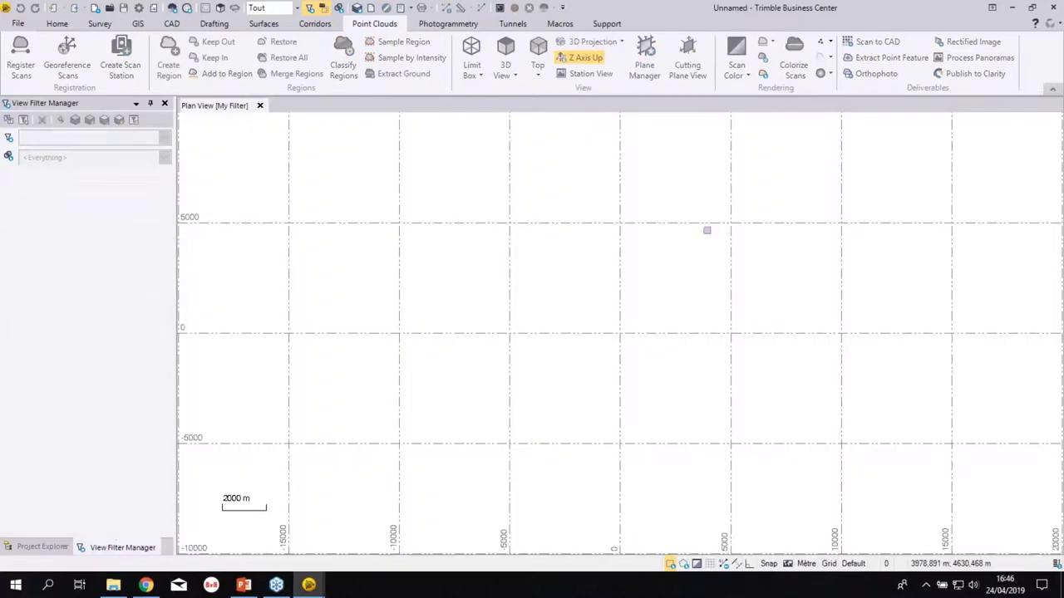
click(117, 586)
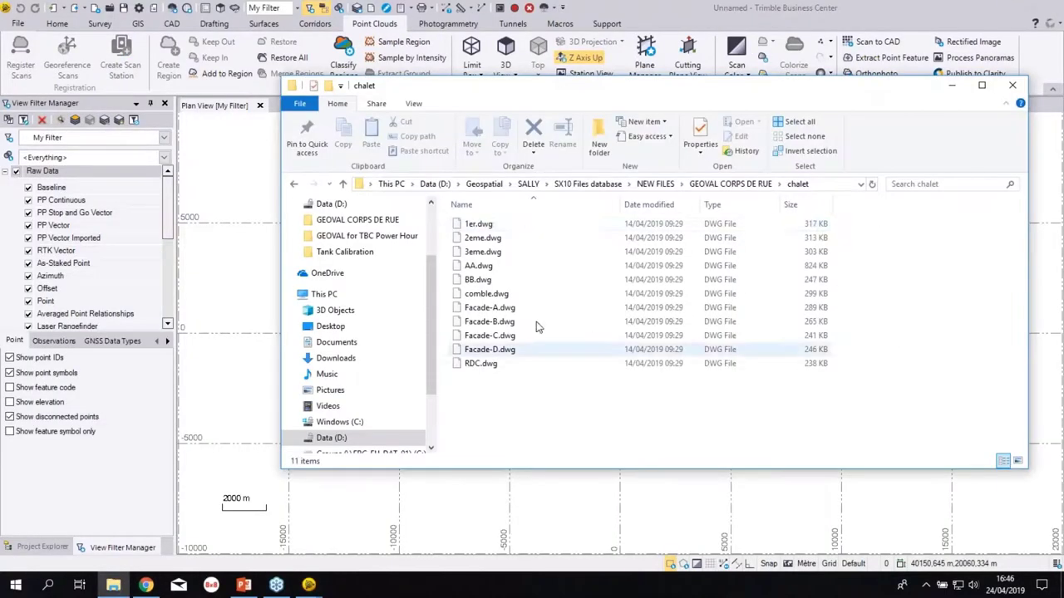
click(490, 310)
drag(490, 310, 258, 427)
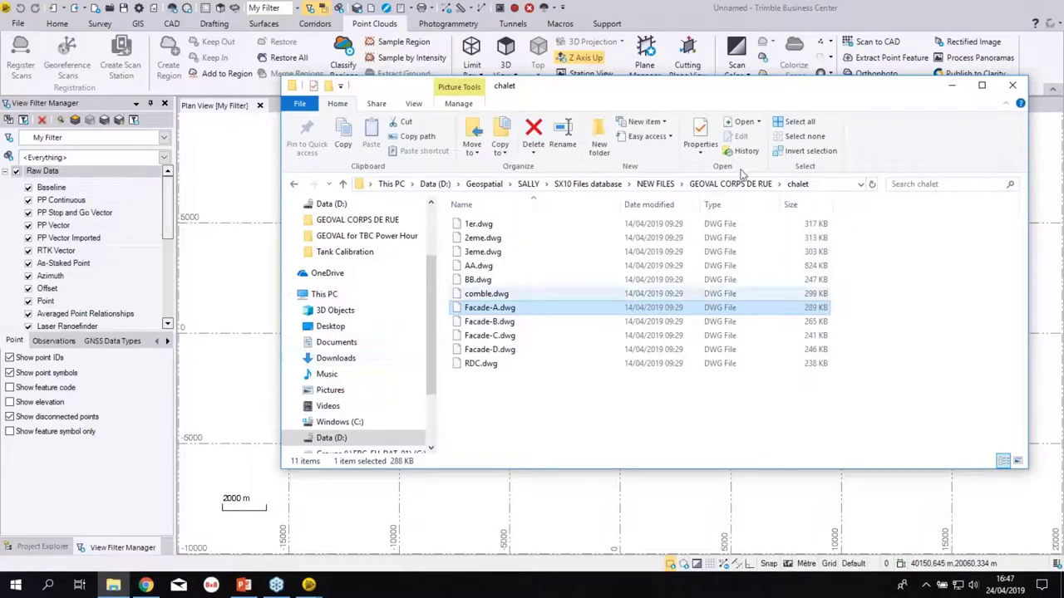
click(953, 86)
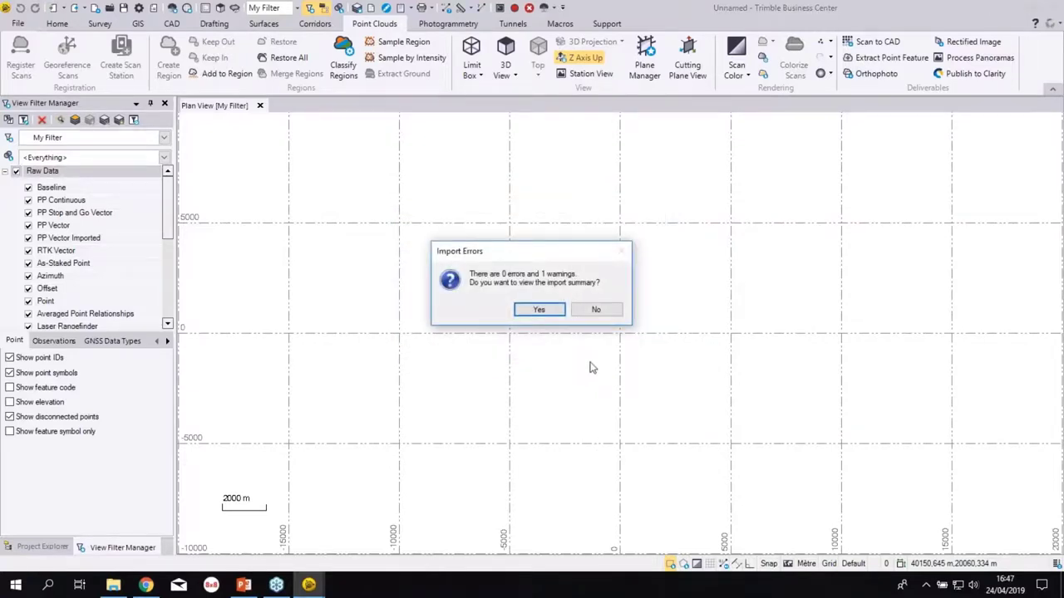
- Decline the import summary and zoom around the Facade-A elevation's balcony, windows and roof
click(603, 309)
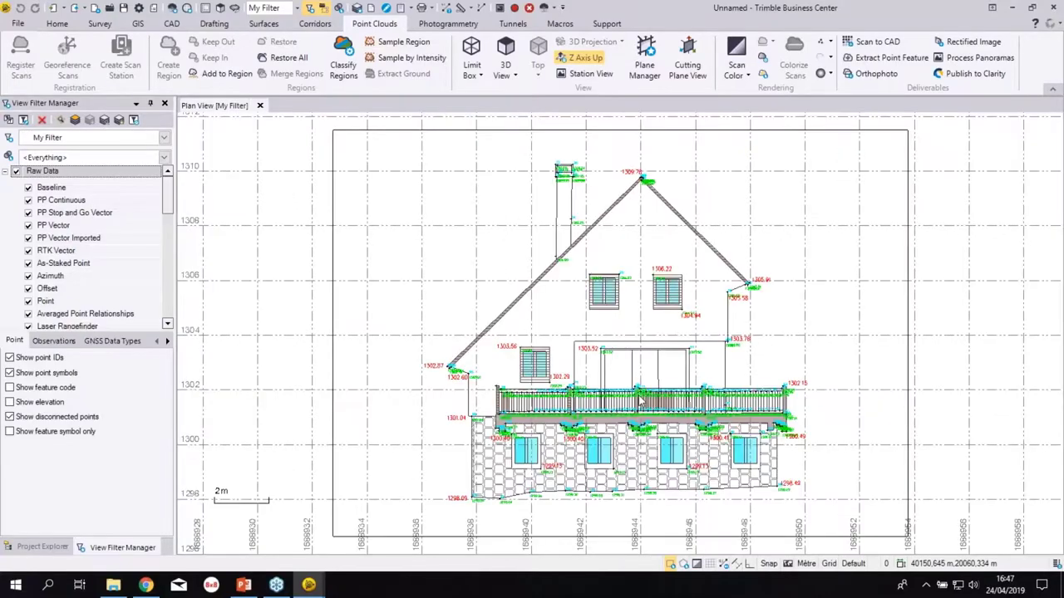
scroll(647, 274, up, 3)
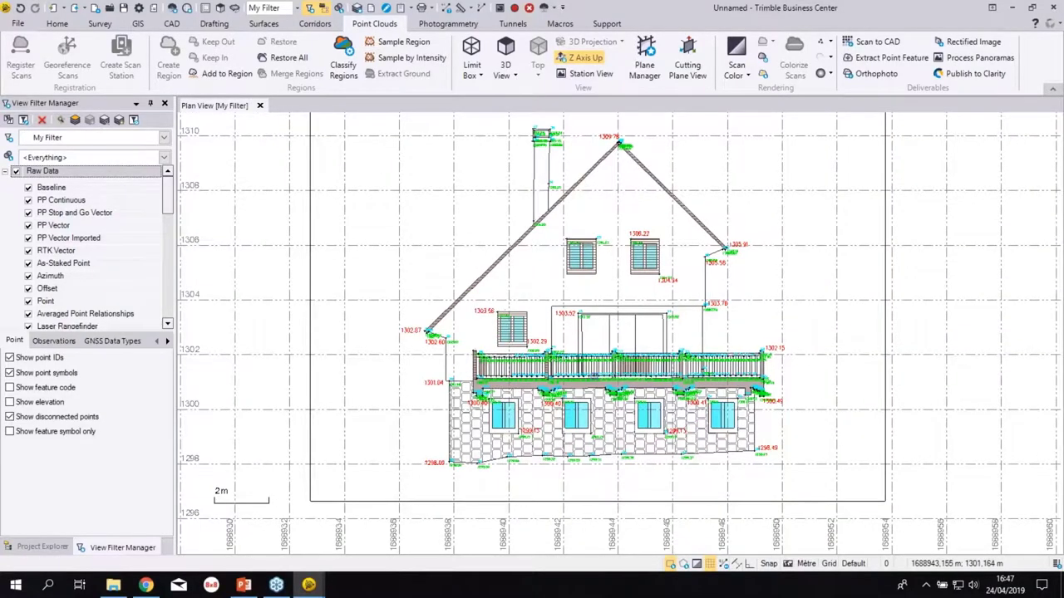
scroll(586, 398, up, 4)
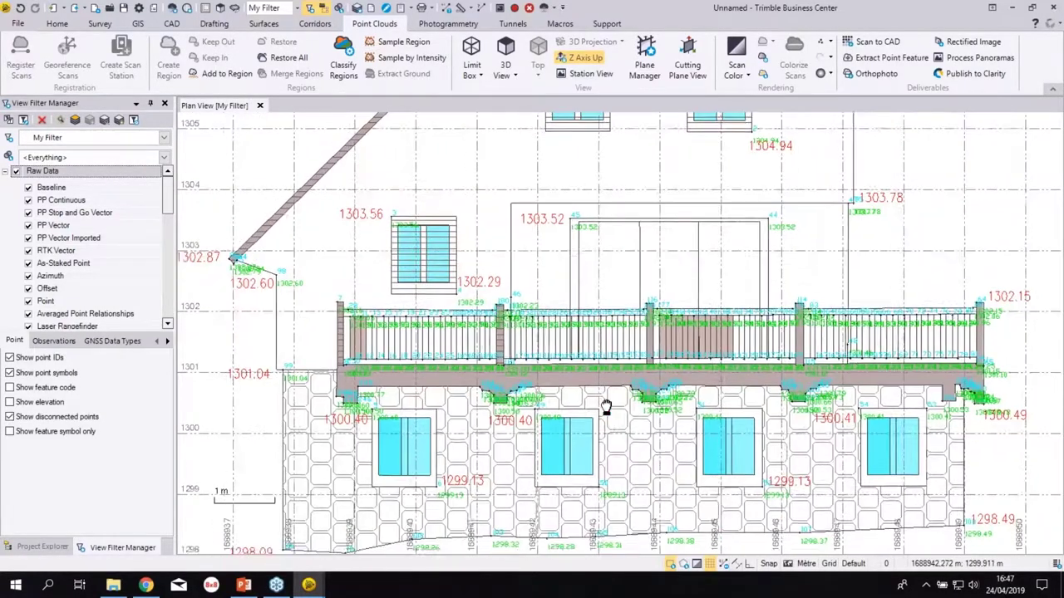
scroll(555, 376, down, 3)
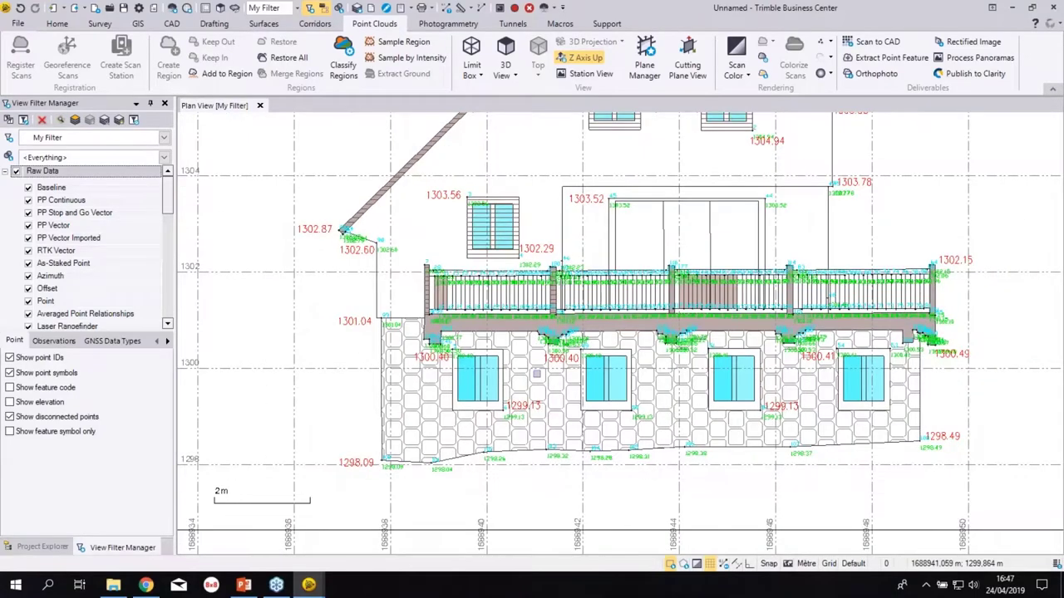
scroll(550, 390, up, 2)
scroll(505, 408, down, 4)
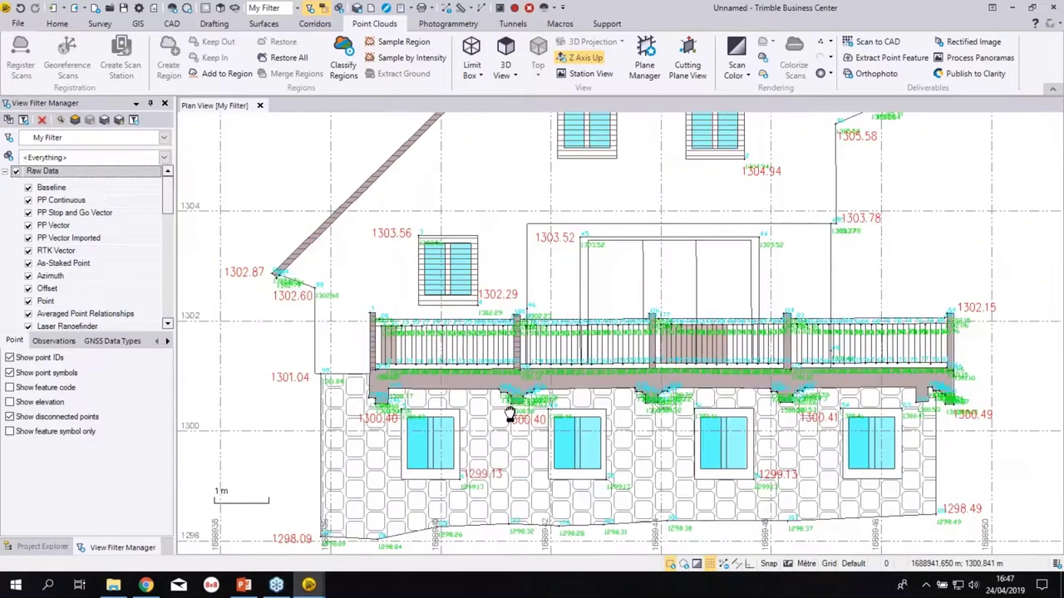
middle_drag(569, 278, 519, 373)
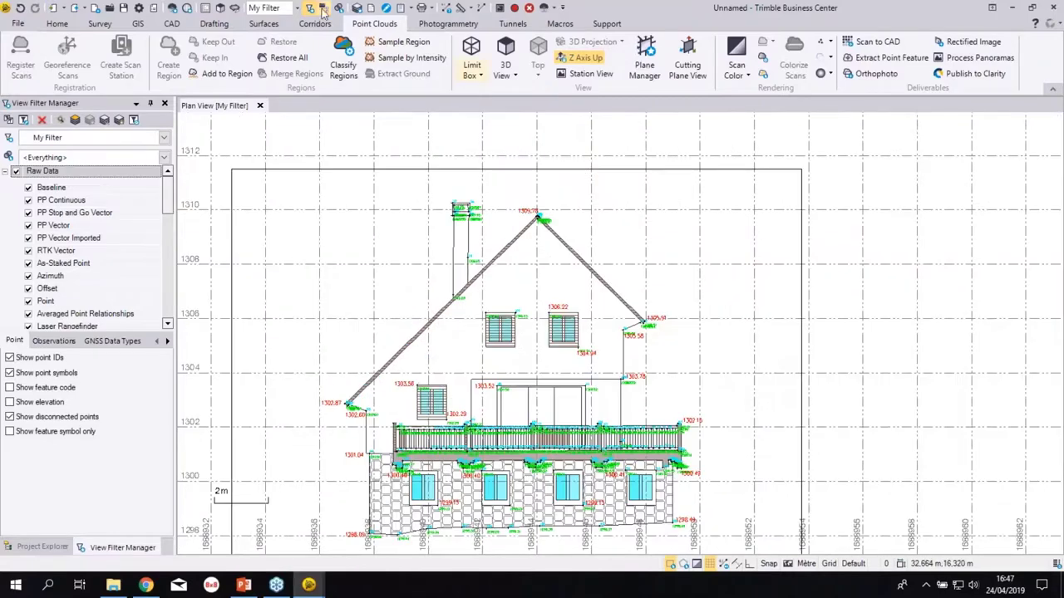
- Show the Drafting tools and nudge the facade elevation slightly upward in plan view
click(214, 23)
middle_drag(725, 284, 712, 242)
scroll(658, 308, up, 1)
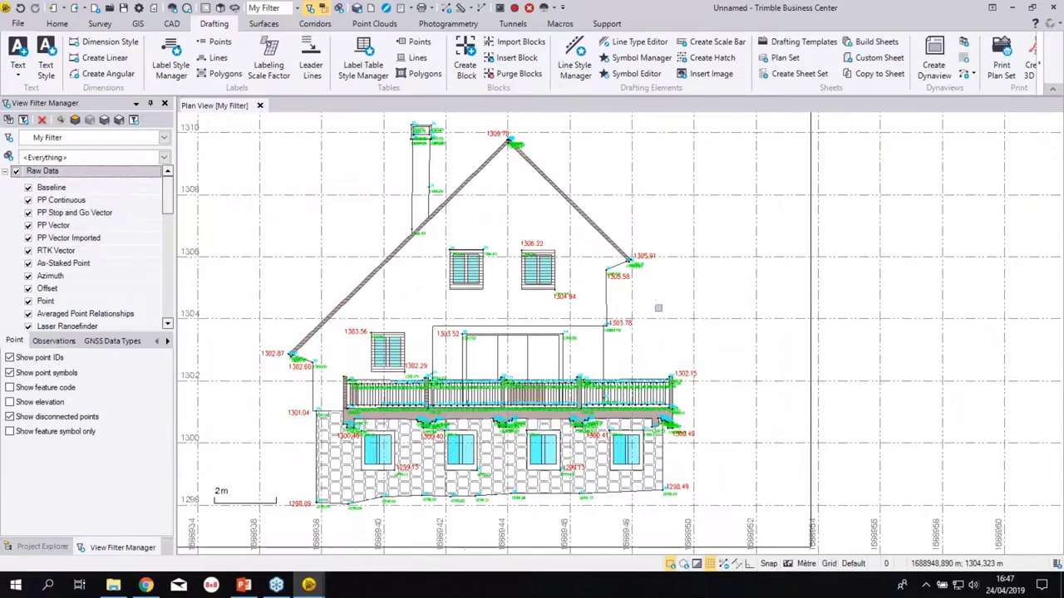
scroll(658, 308, down, 1)
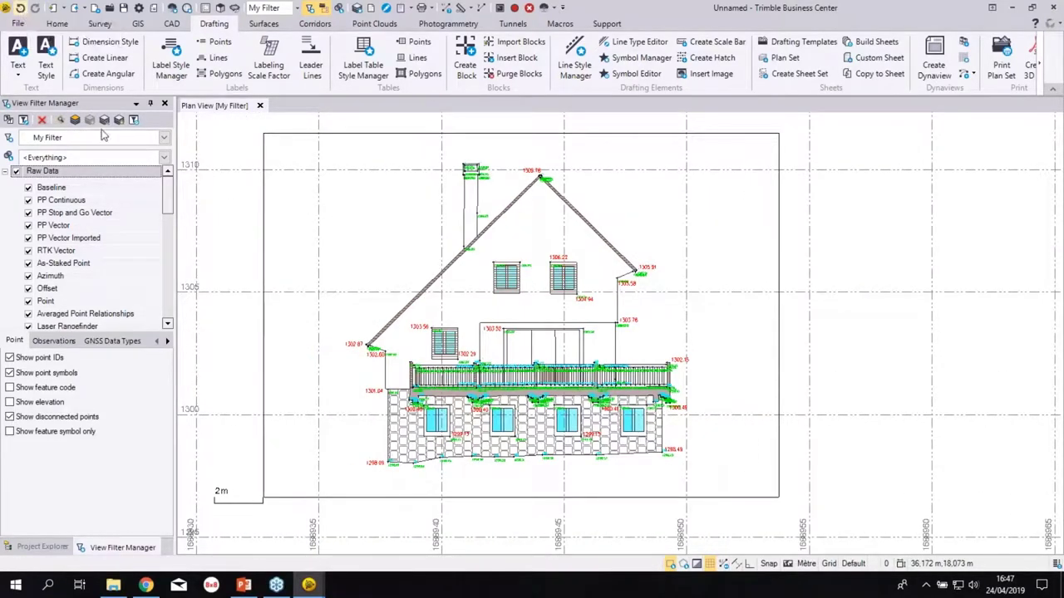
- Drag 2eme.dwg from the chalet folder onto the Plan View and hide Explorer
click(114, 587)
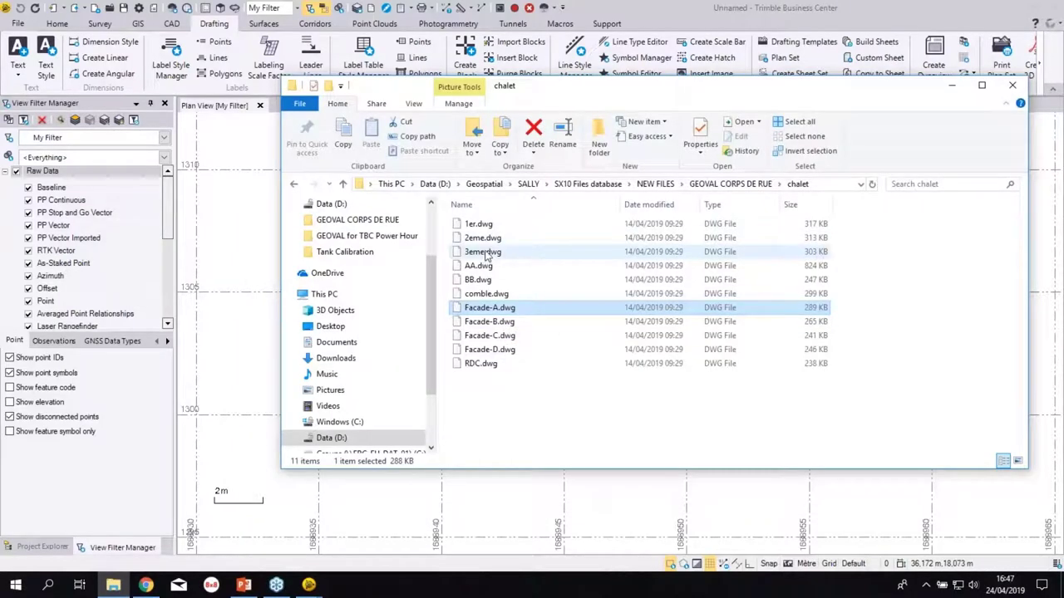
drag(483, 241, 83, 172)
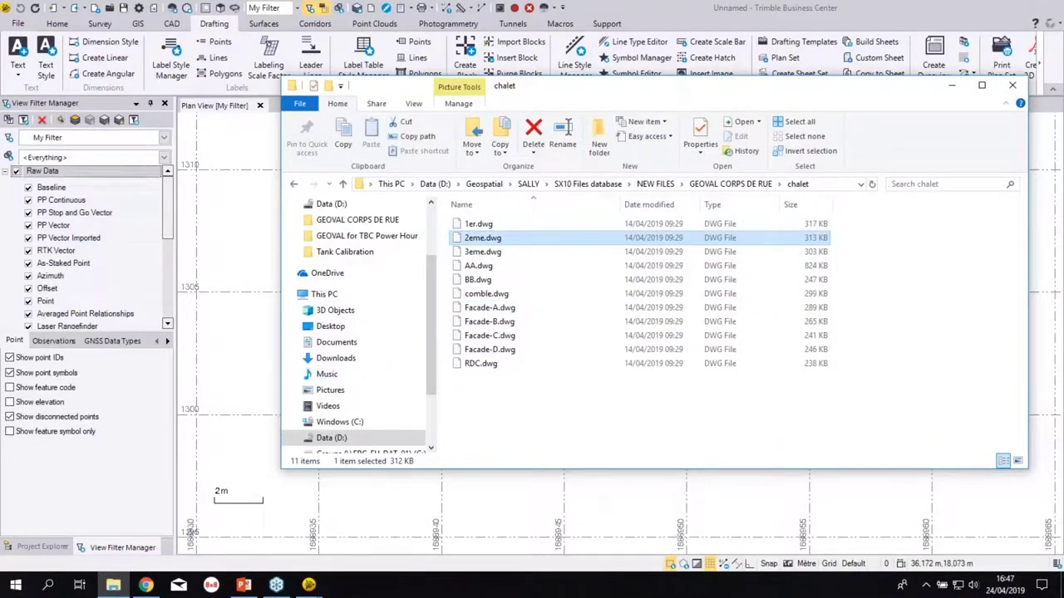
click(958, 90)
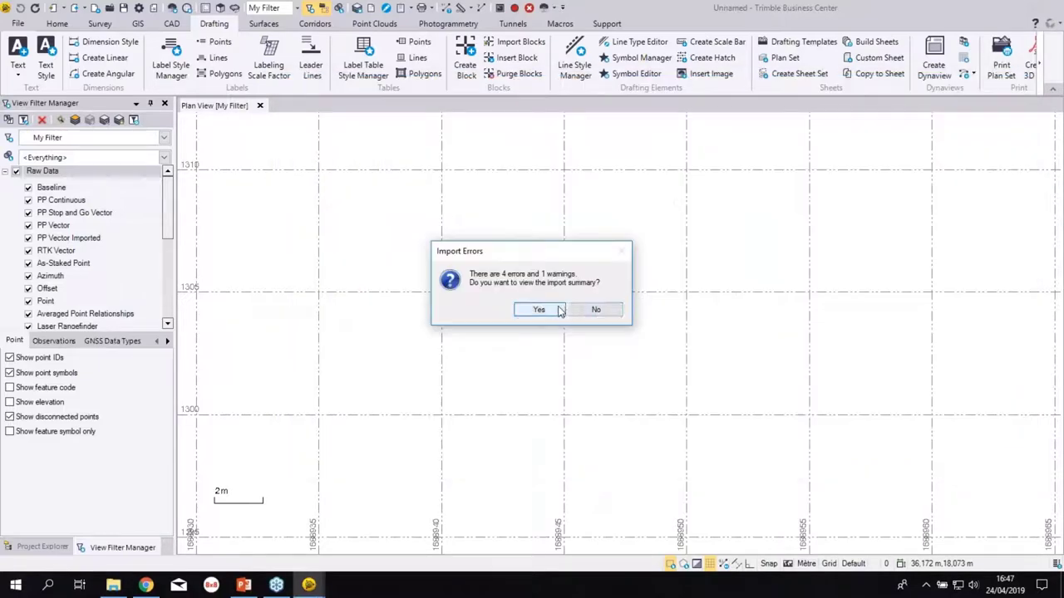
- Decline the import summary and pan around Cuisine, Dépôt Bois, WC, the stairs and Séjour
click(587, 310)
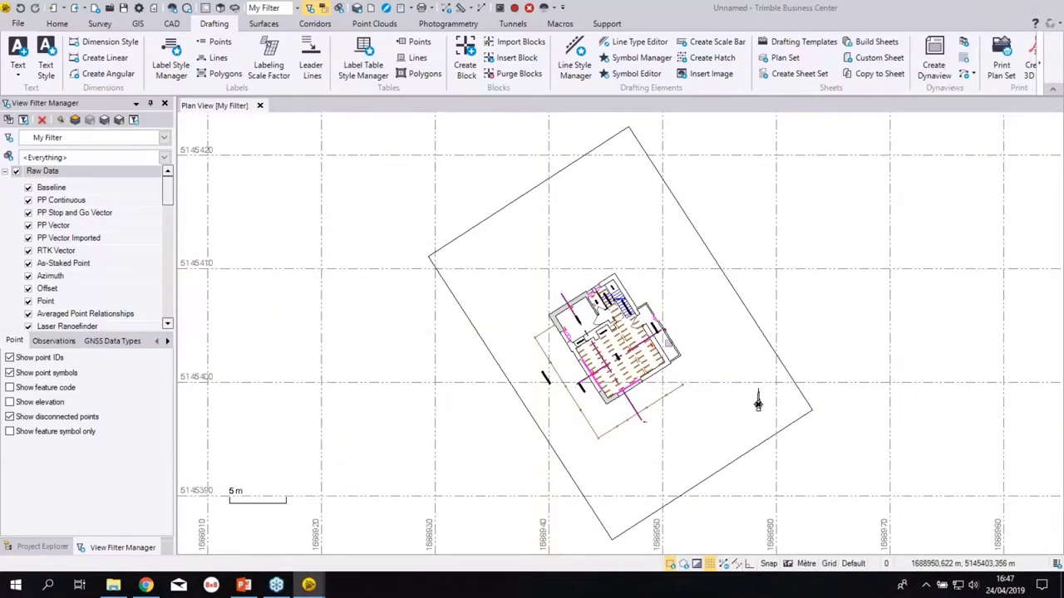
scroll(823, 449, up, 2)
scroll(293, 474, up, 3)
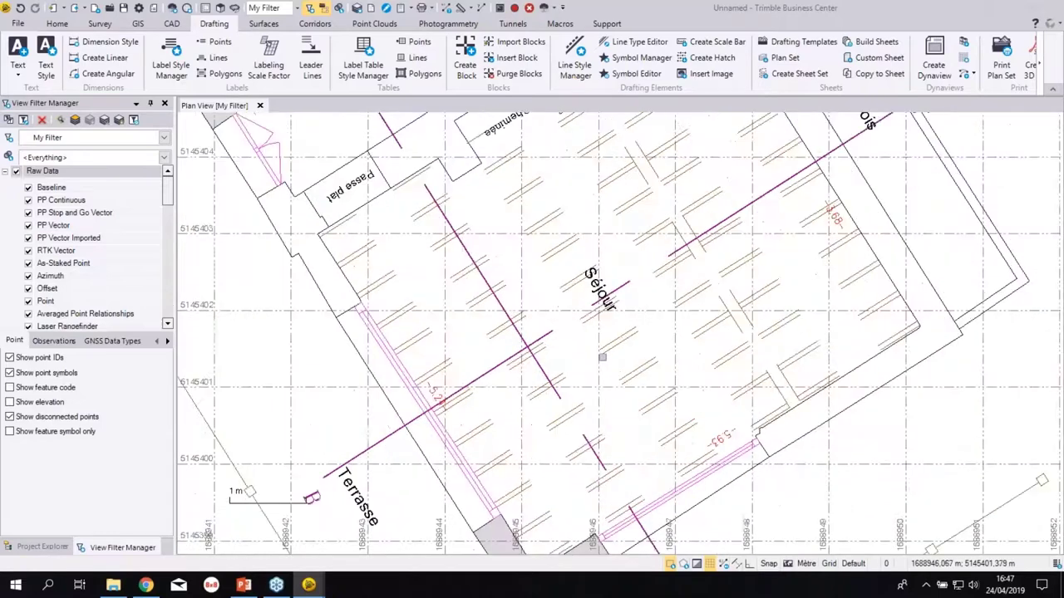
mouse_move(356, 259)
middle_down()
mouse_move(354, 405)
mouse_move(300, 476)
middle_up()
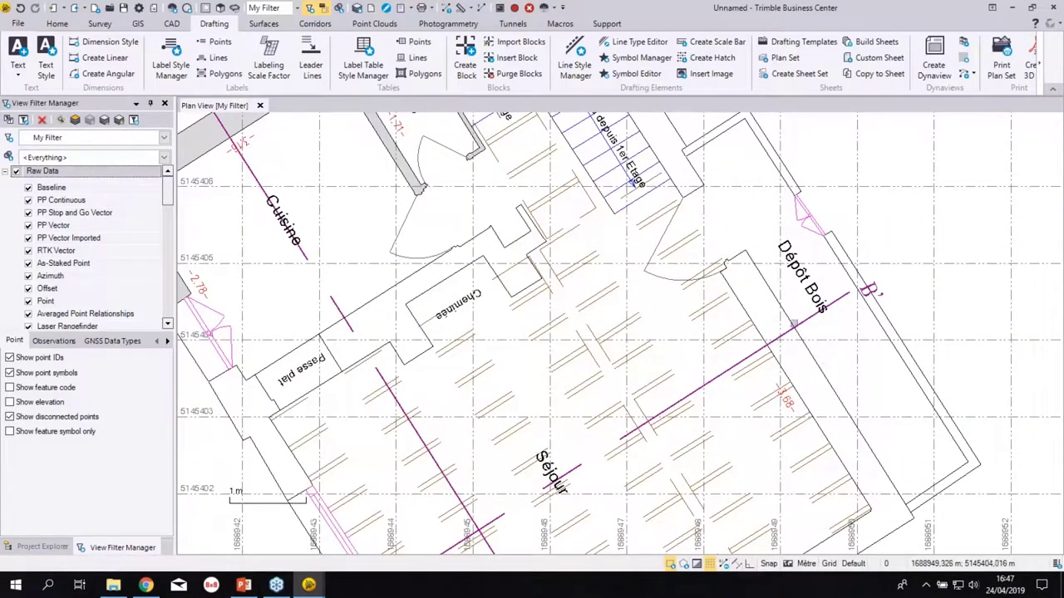
middle_drag(503, 167, 629, 309)
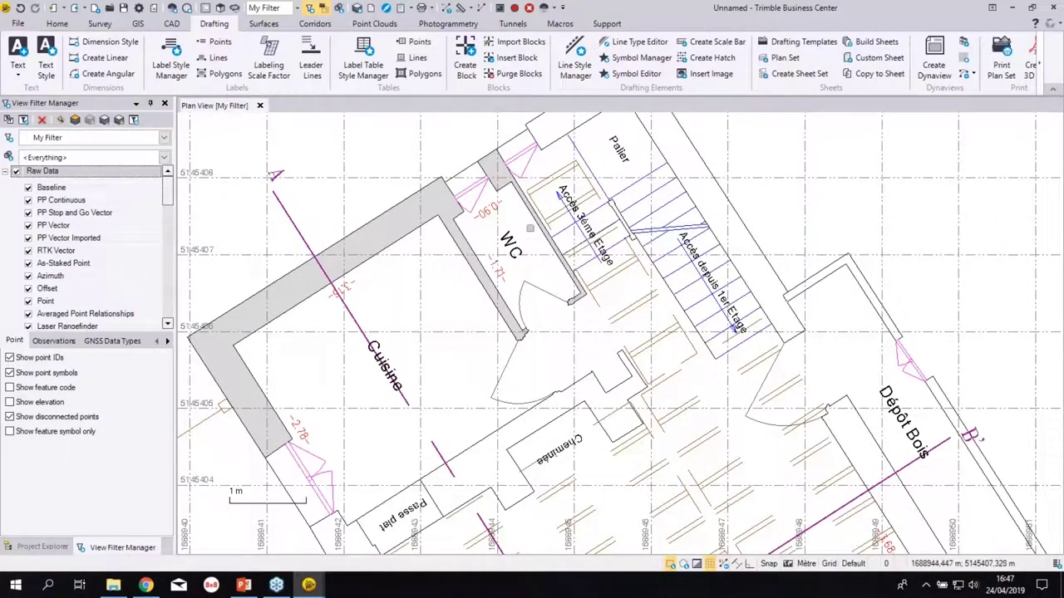
middle_drag(427, 383, 445, 302)
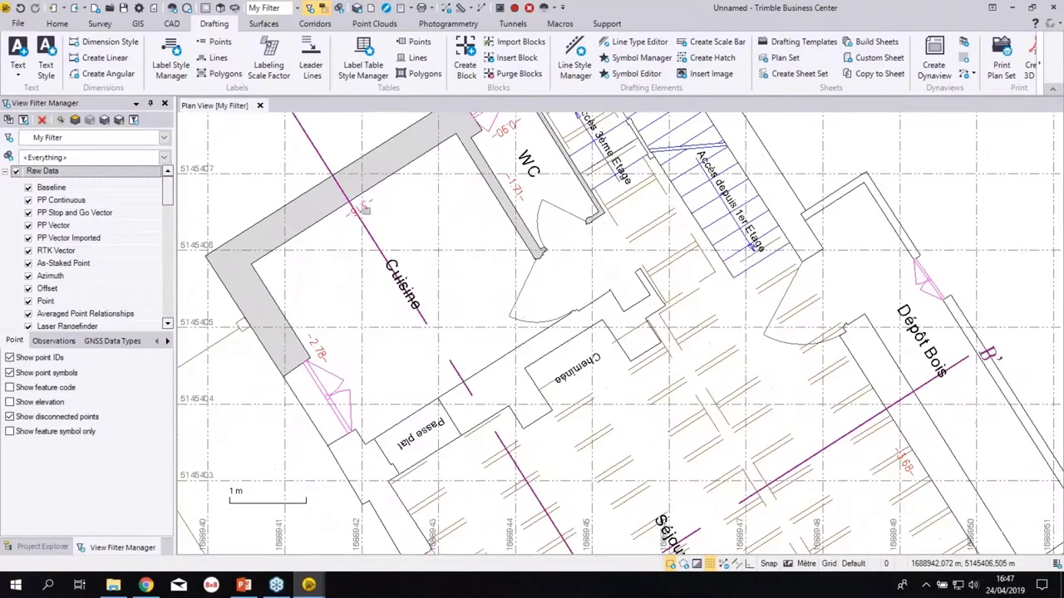
middle_drag(511, 387, 543, 287)
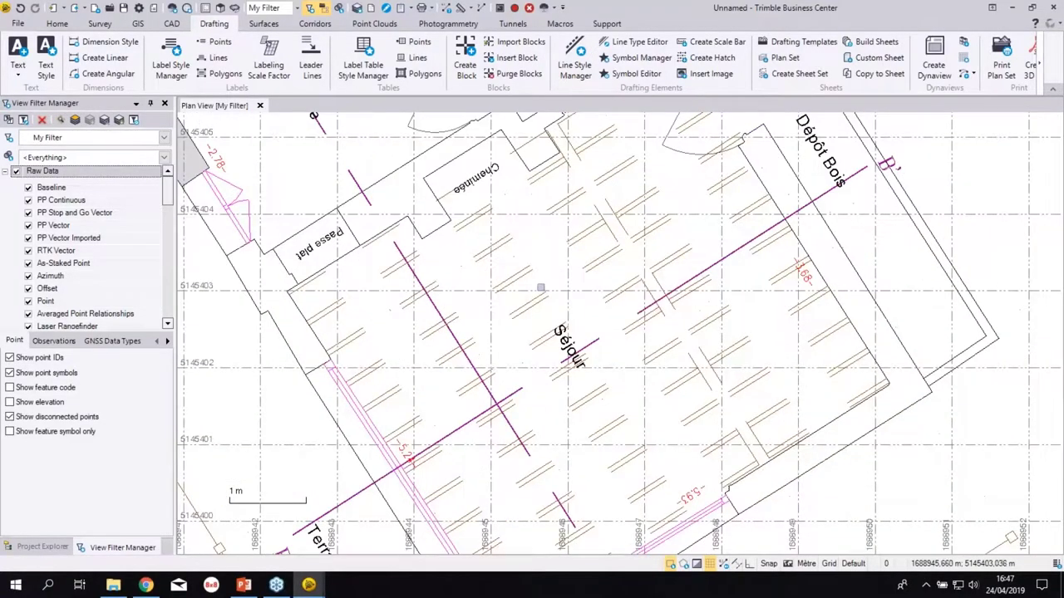
- Zoom out, recentre, zoom to extents, and clear the 2eme drawing from the plan view
scroll(543, 286, down, 2)
scroll(540, 319, down, 1)
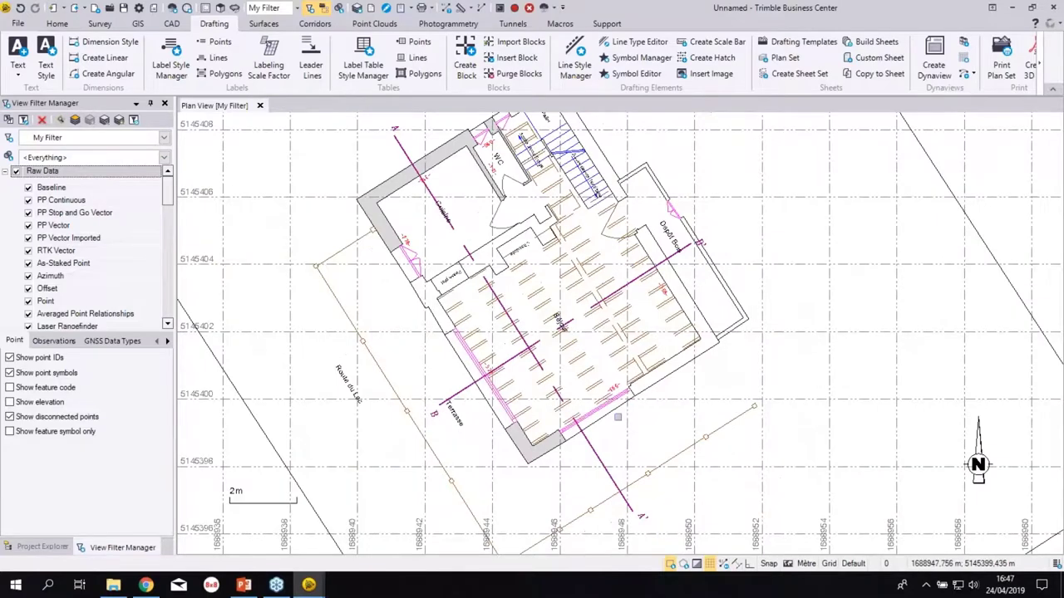
middle_drag(618, 417, 674, 391)
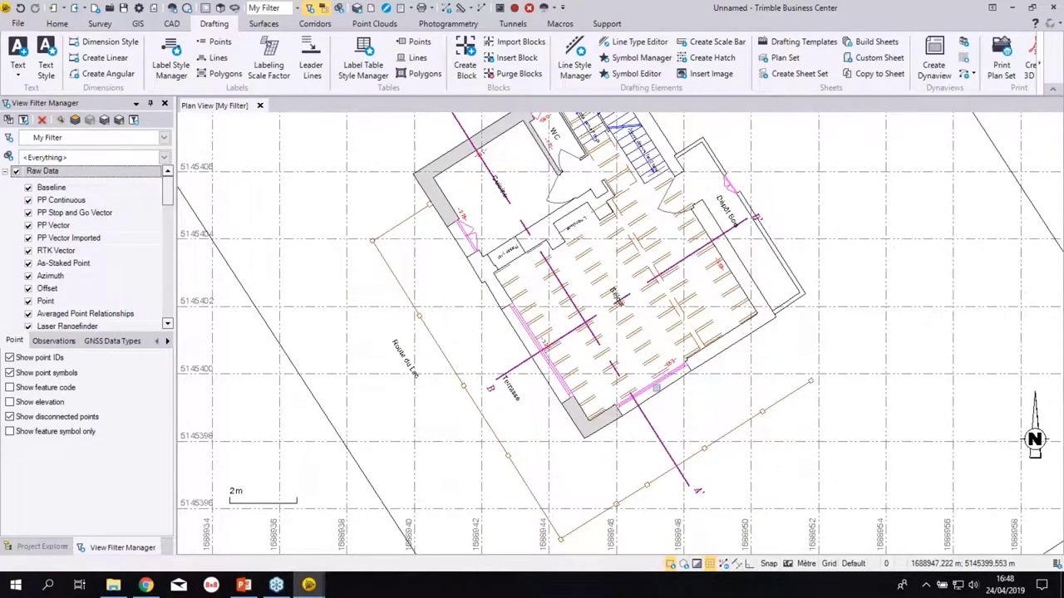
scroll(652, 367, down, 1)
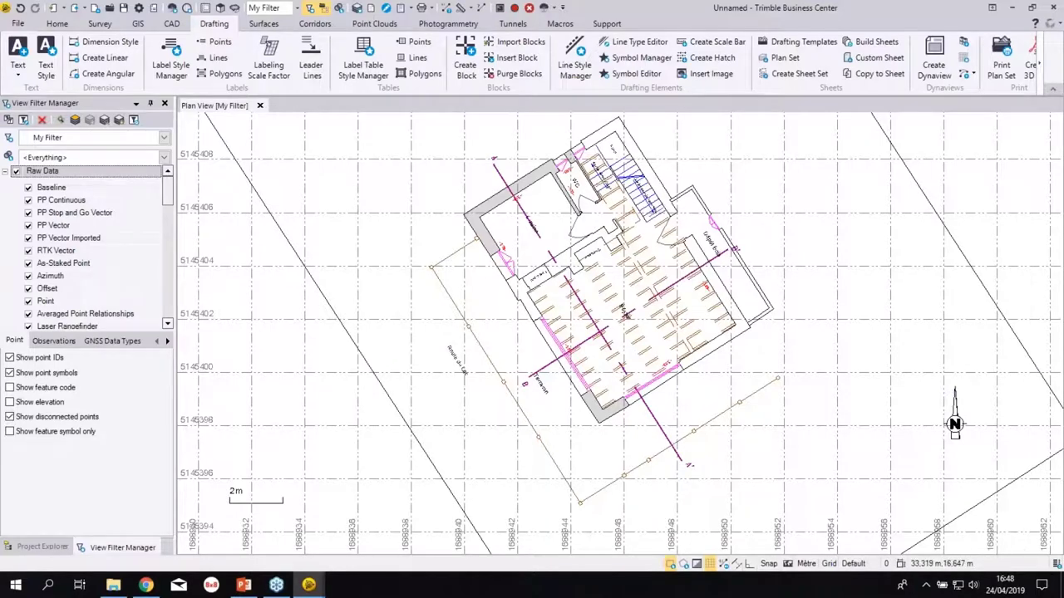
click(170, 7)
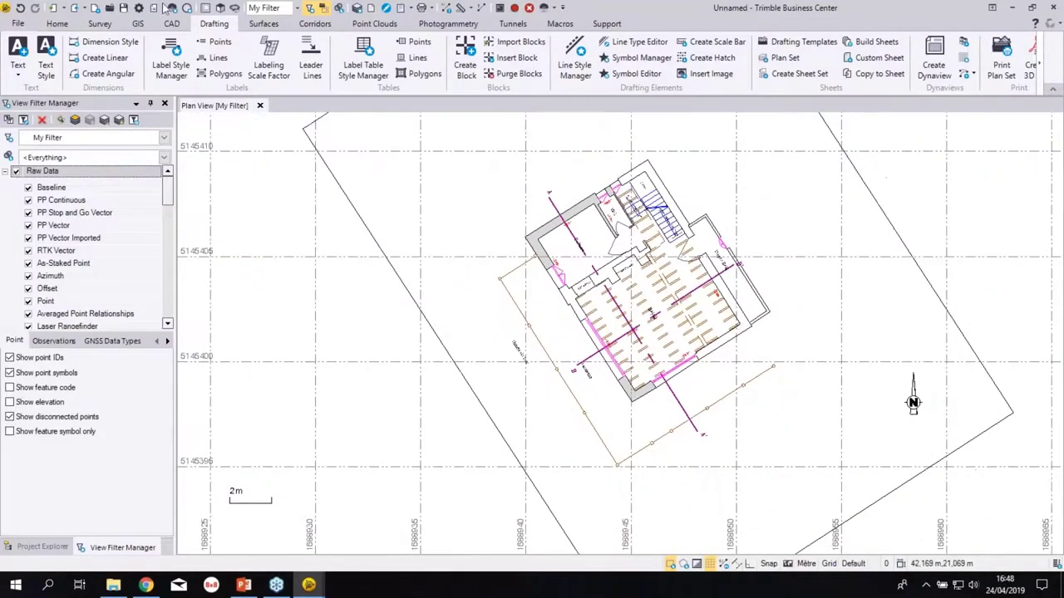
click(20, 8)
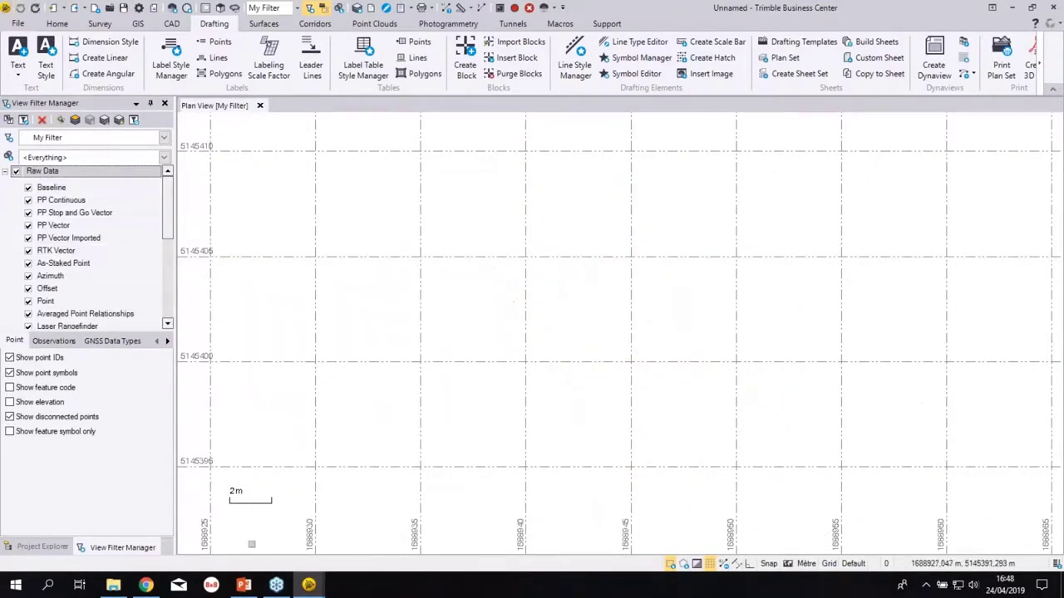
- Send AA.dwg from the chalet folder into the empty plan view, then hide Explorer
click(113, 586)
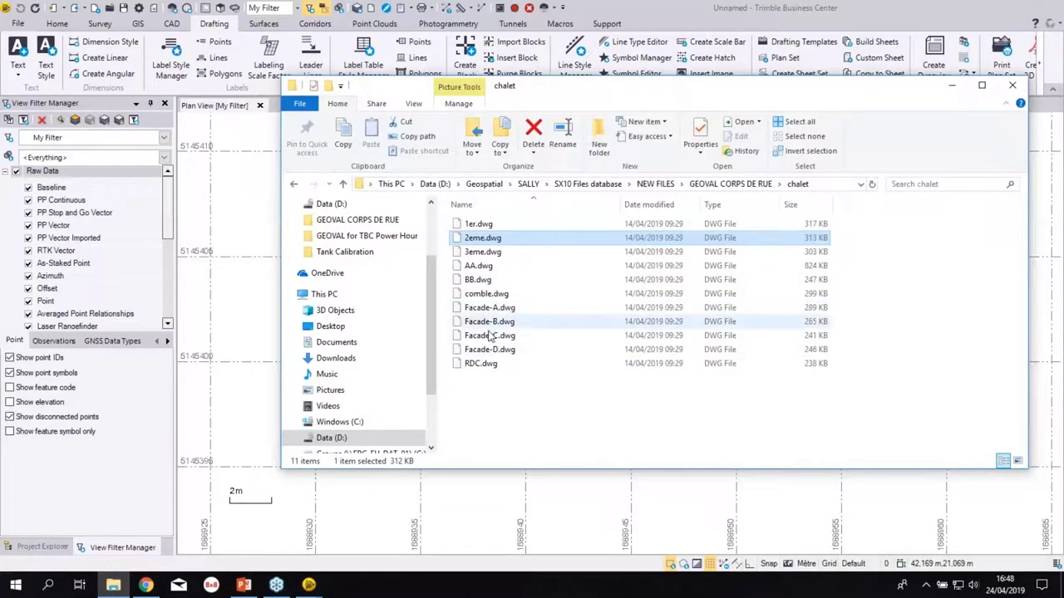
click(478, 266)
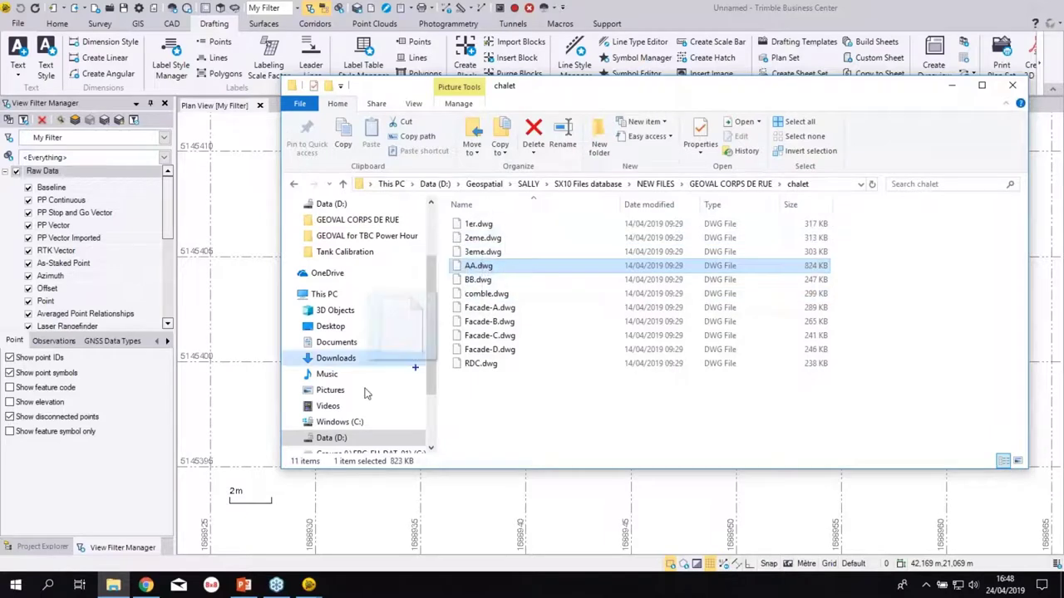
click(954, 85)
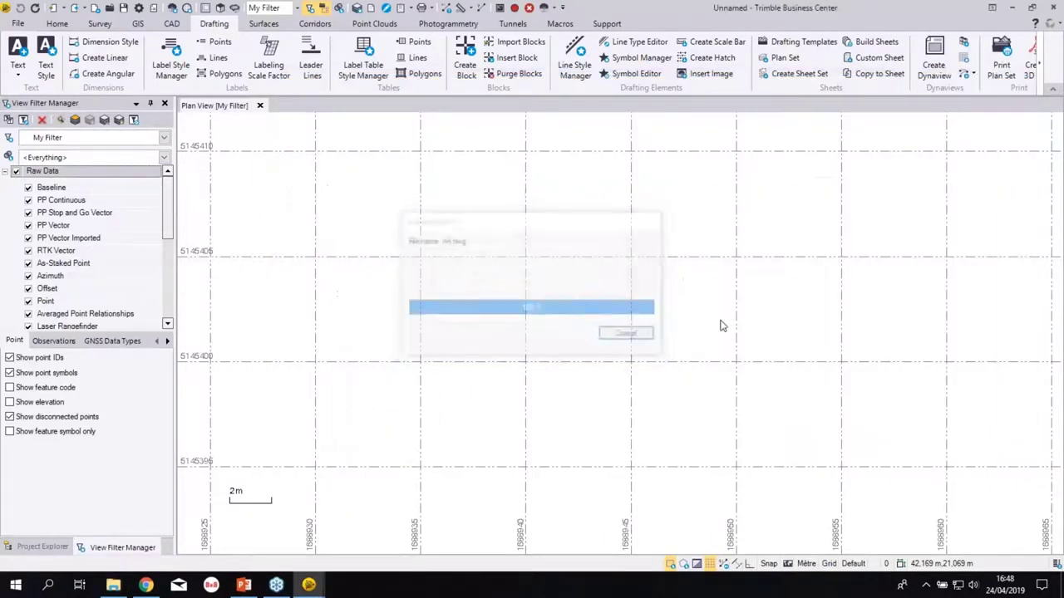
- Decline the import summary and zoom across the AA section from Buanderie up to Combles
click(610, 311)
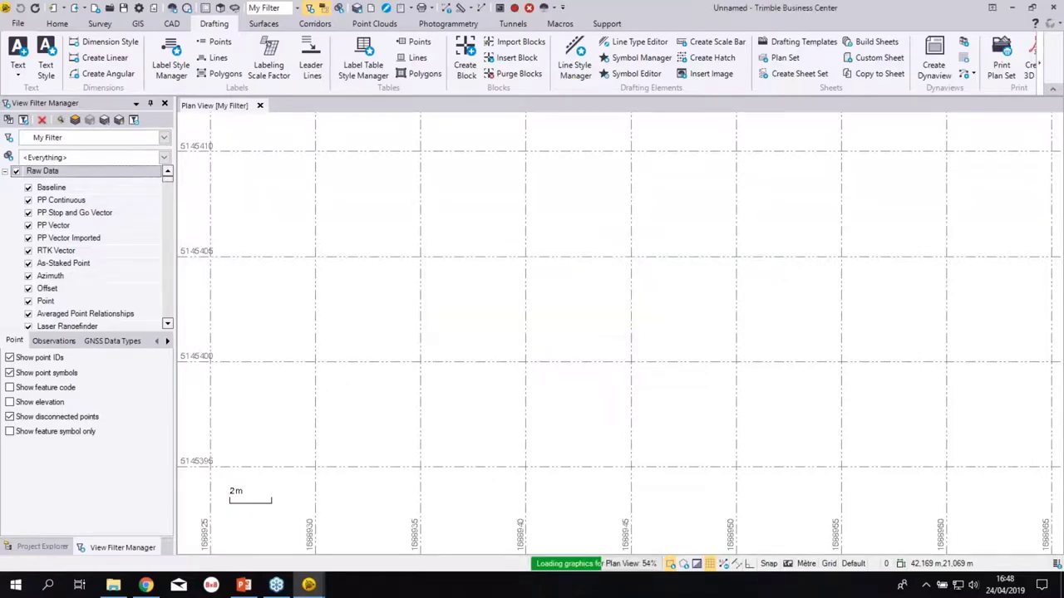
scroll(665, 299, up, 1)
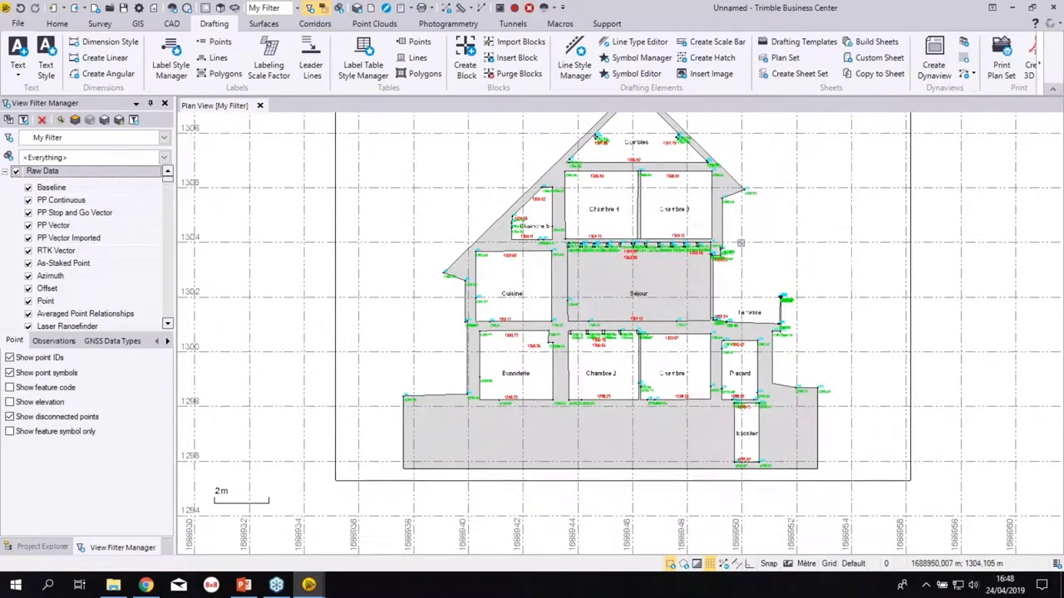
scroll(665, 299, up, 1)
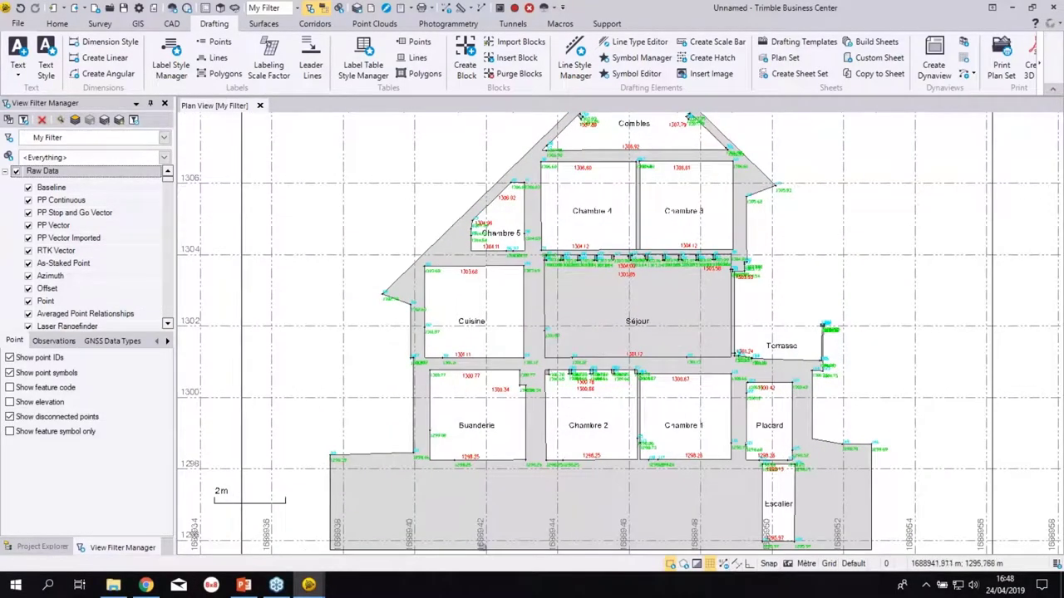
scroll(698, 378, up, 1)
middle_drag(800, 548, 729, 406)
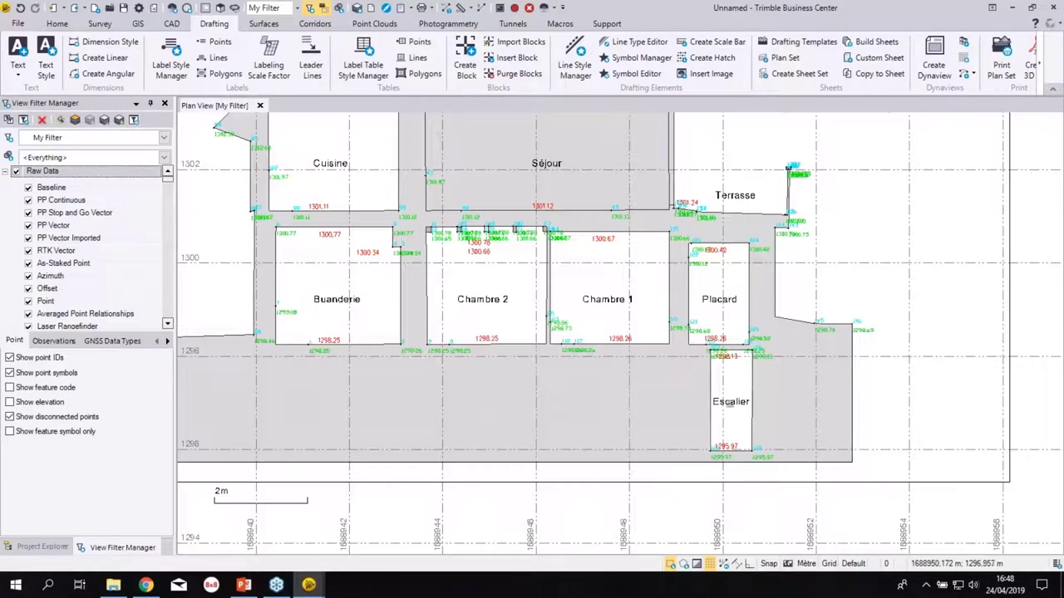
middle_drag(371, 293, 466, 431)
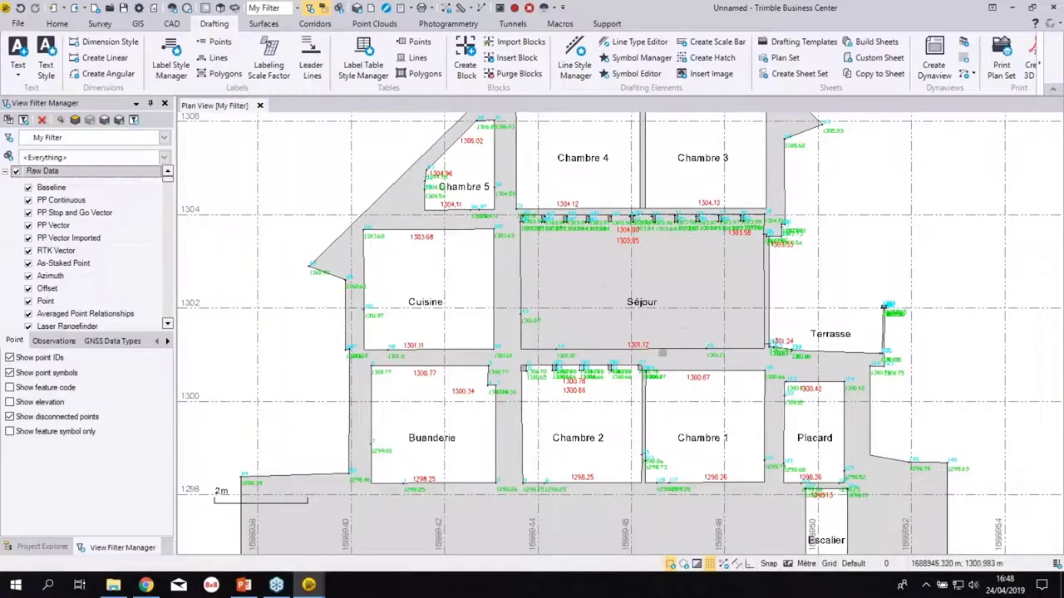
middle_drag(640, 130, 637, 282)
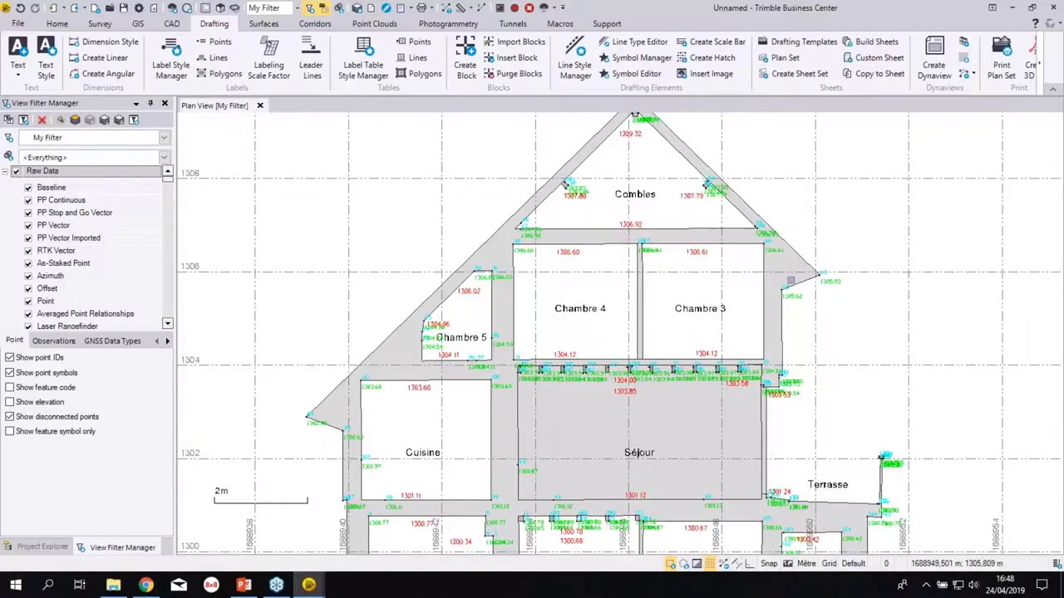
scroll(790, 281, down, 3)
middle_drag(814, 297, 741, 280)
scroll(740, 280, down, 1)
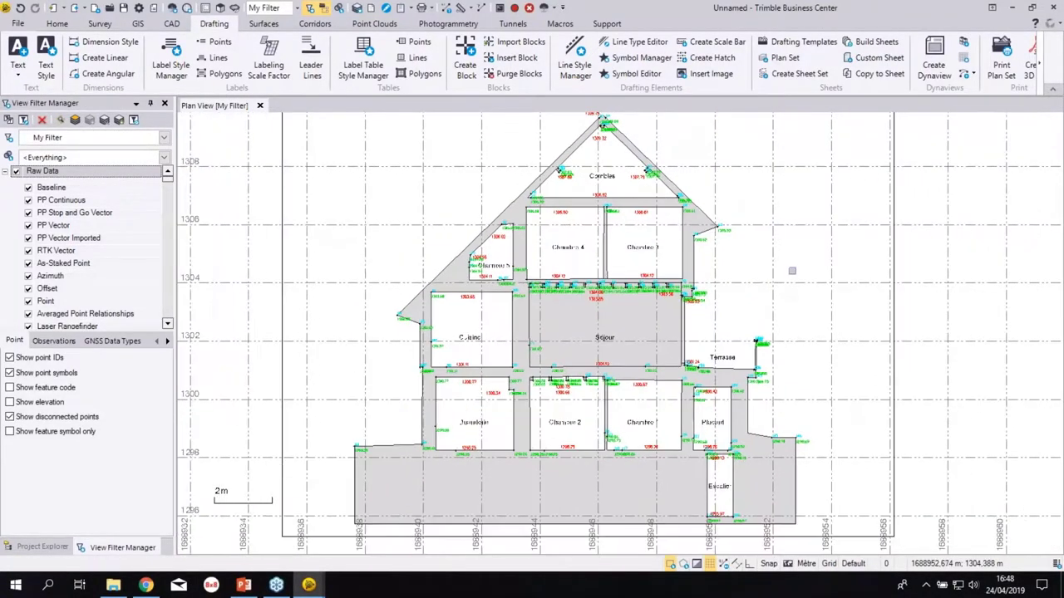
scroll(794, 271, down, 1)
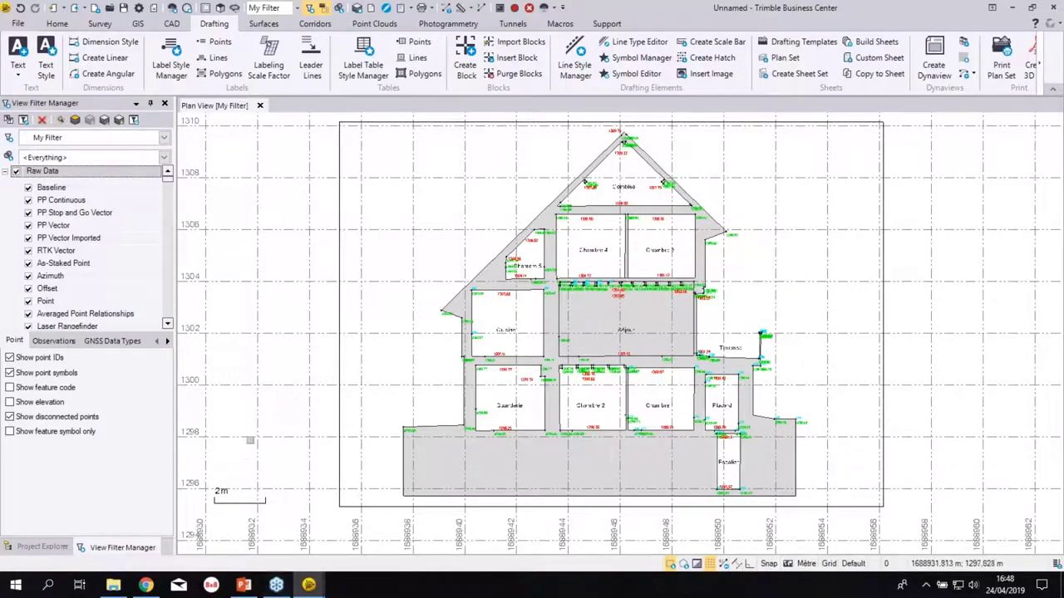
- Switch to PowerPoint and start the slide show at the TBC v5.00 Demonstration slide
click(241, 588)
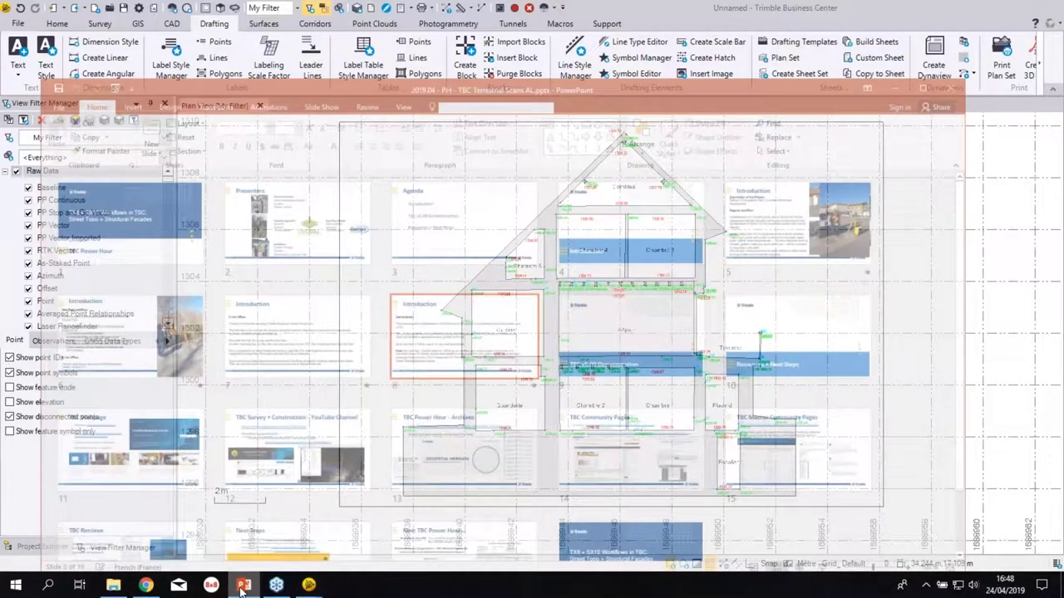
key(Right)
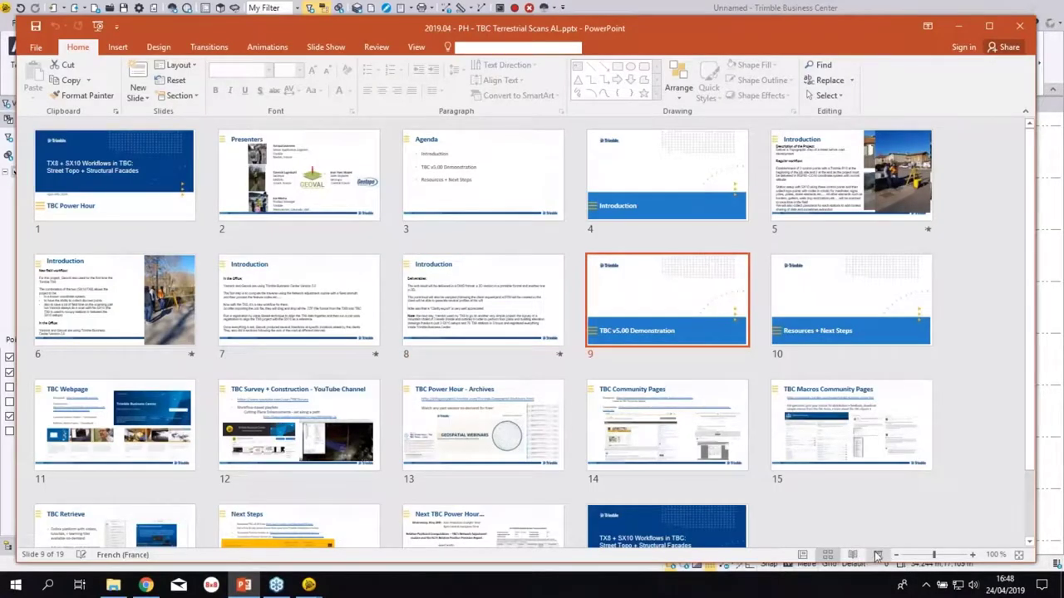
click(877, 556)
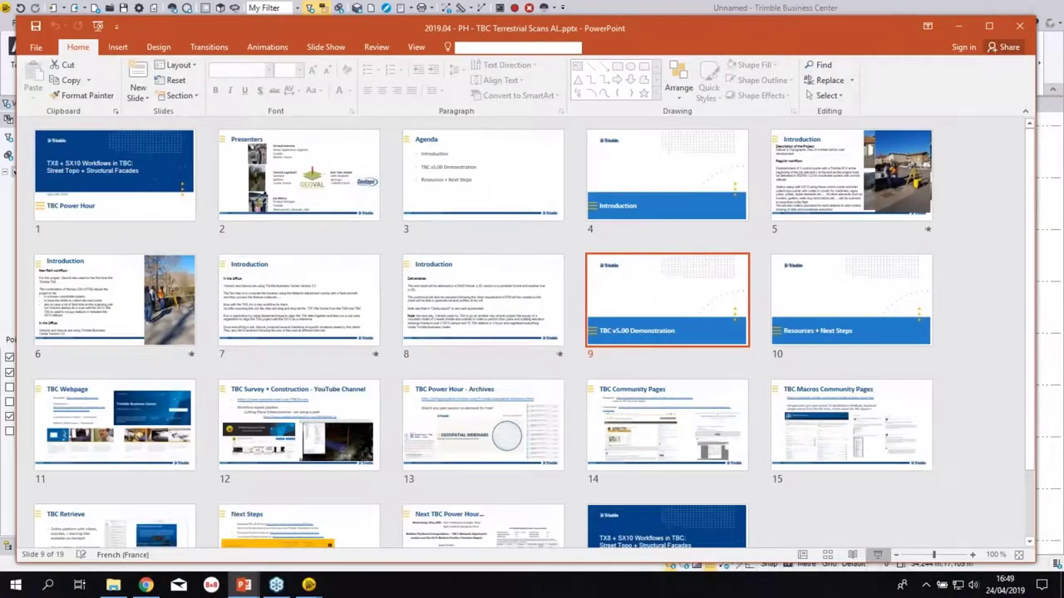